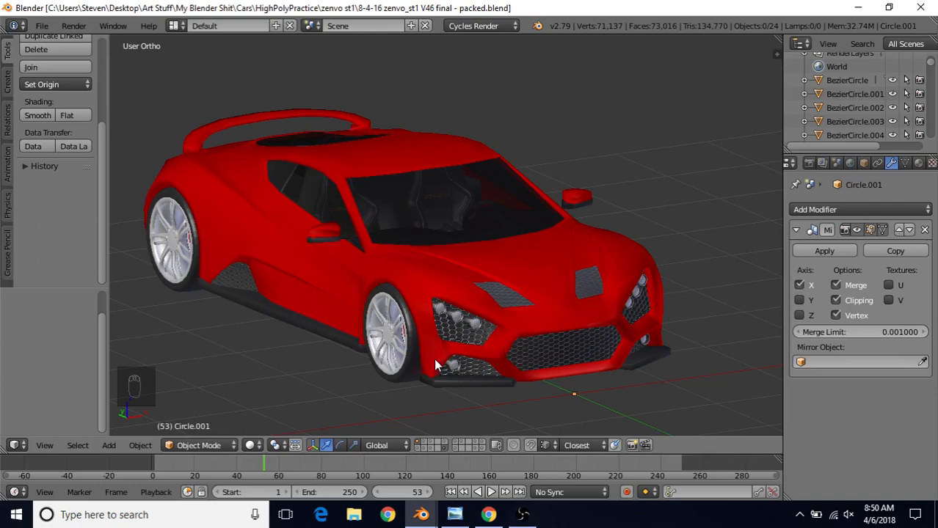
Compare the front bumper designs in the practice1, practice2, practice6, practice4 and practice7 car files.
click(421, 514)
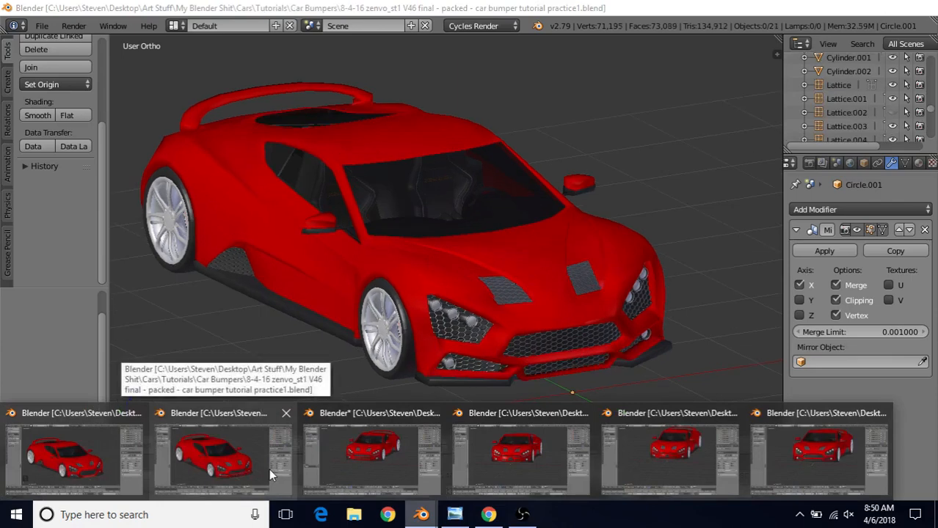
click(269, 469)
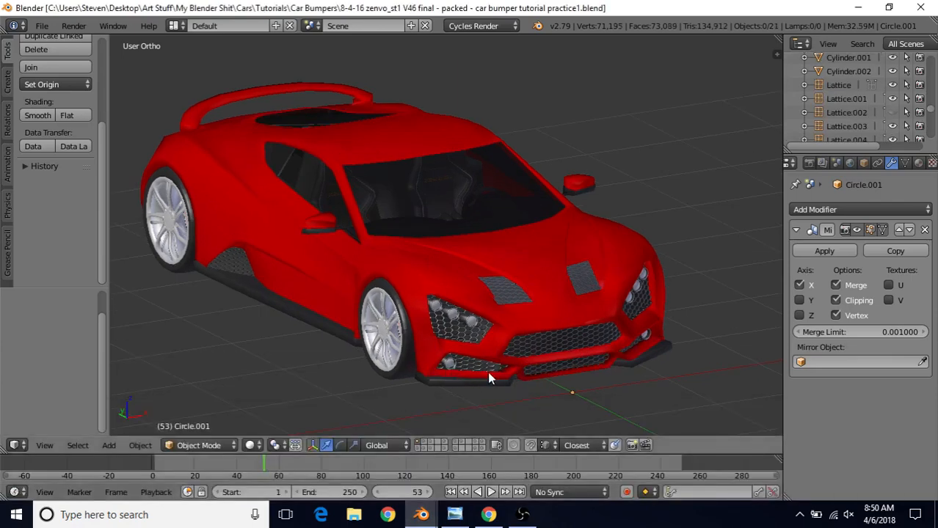
click(421, 515)
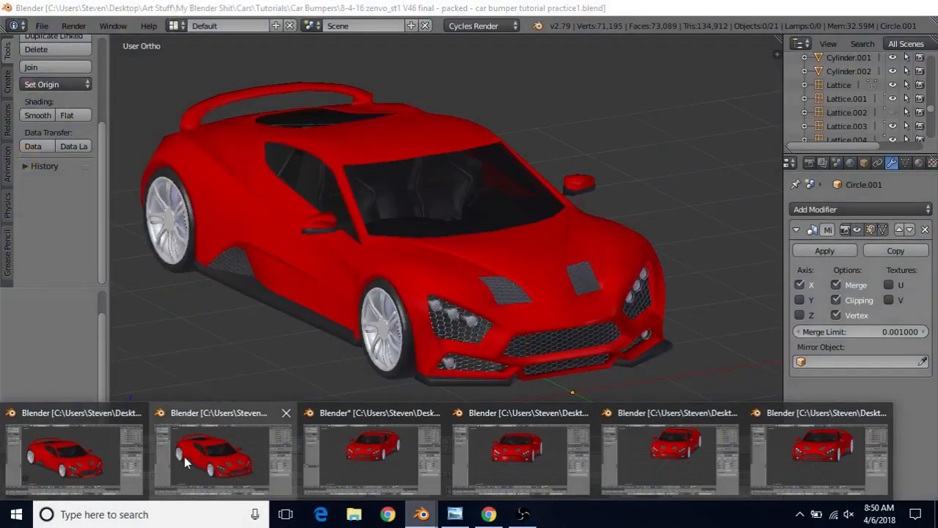
click(184, 457)
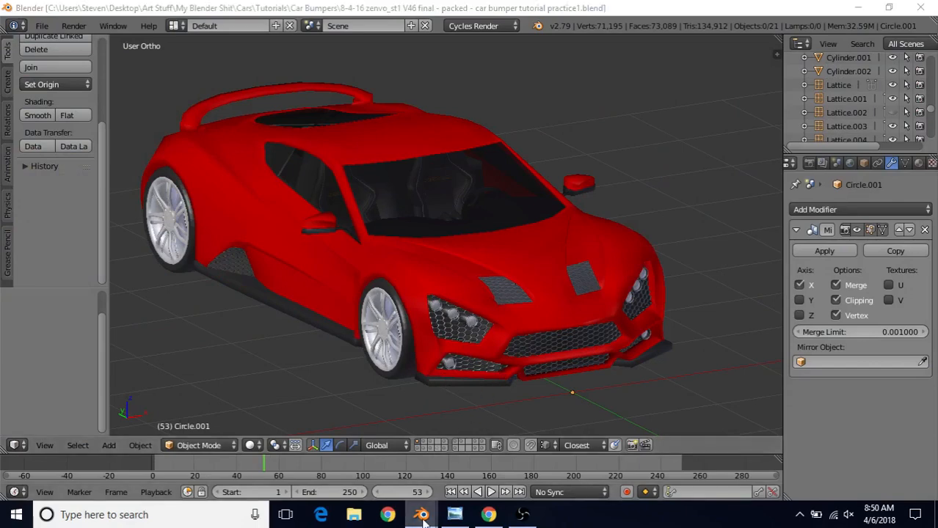
mouse_move(420, 513)
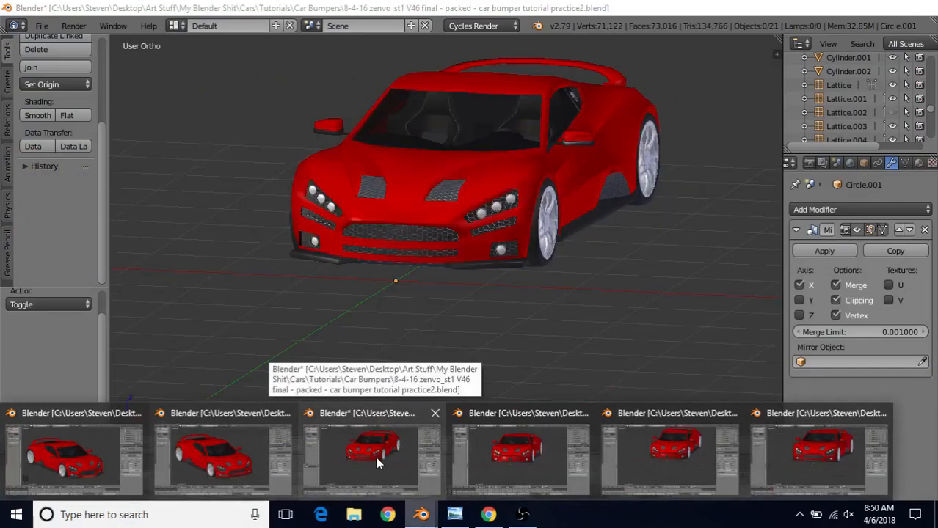
click(375, 457)
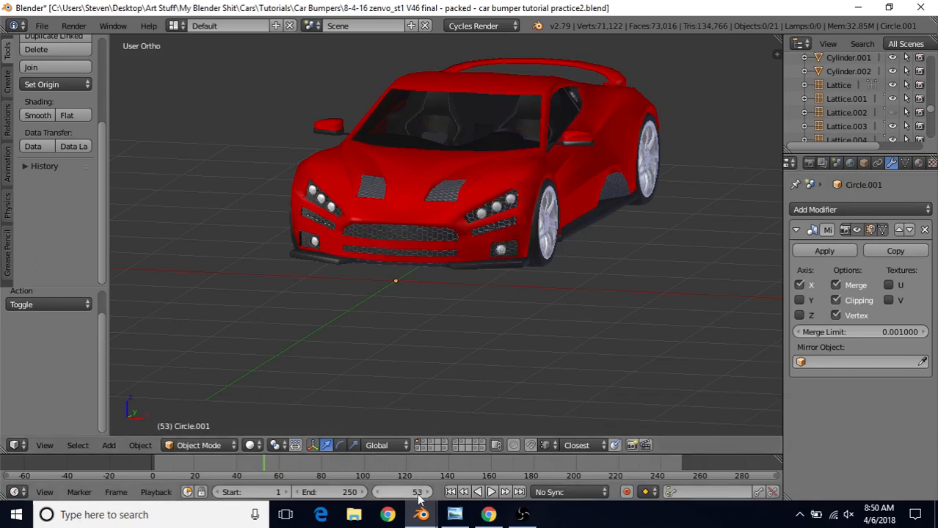
mouse_move(421, 514)
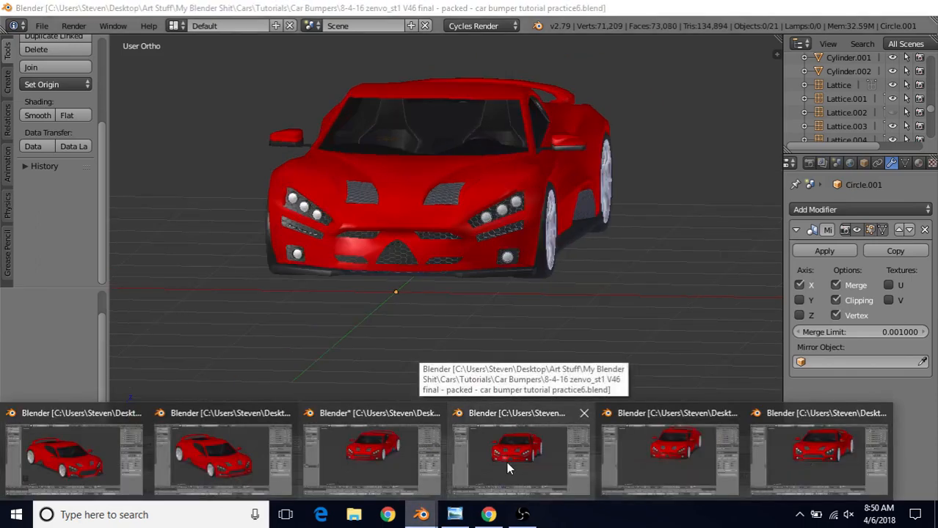
click(506, 461)
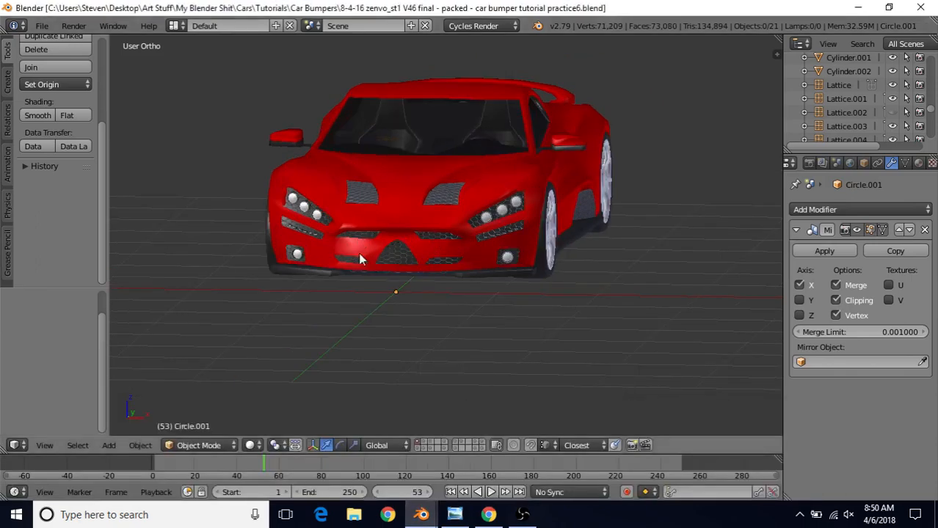
mouse_move(422, 514)
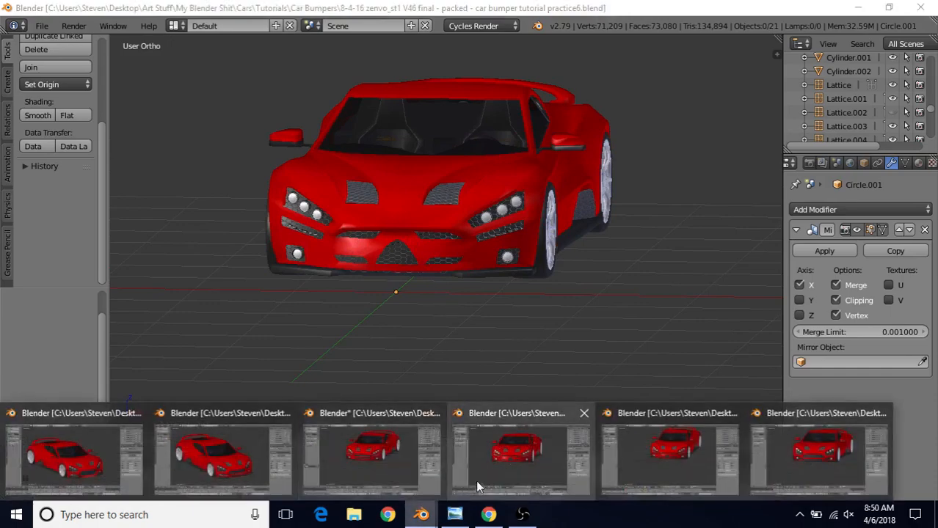
mouse_move(623, 461)
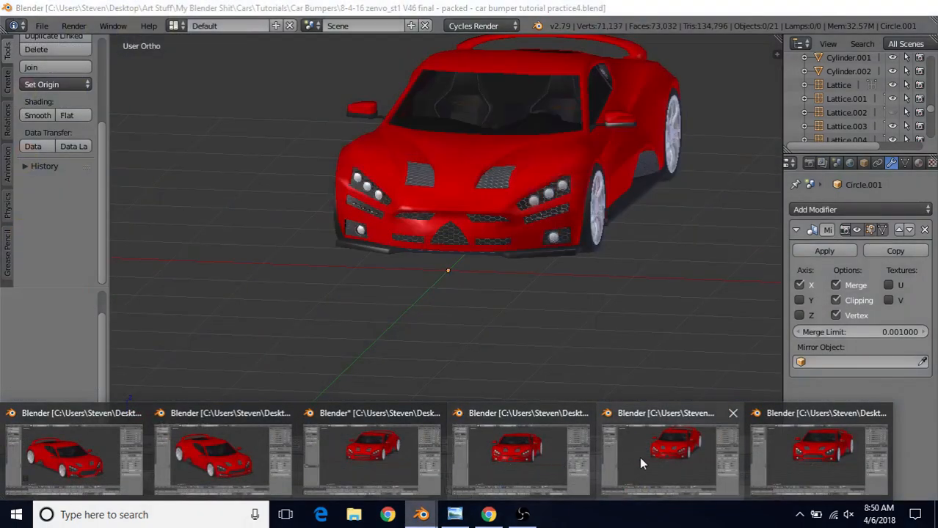
click(774, 462)
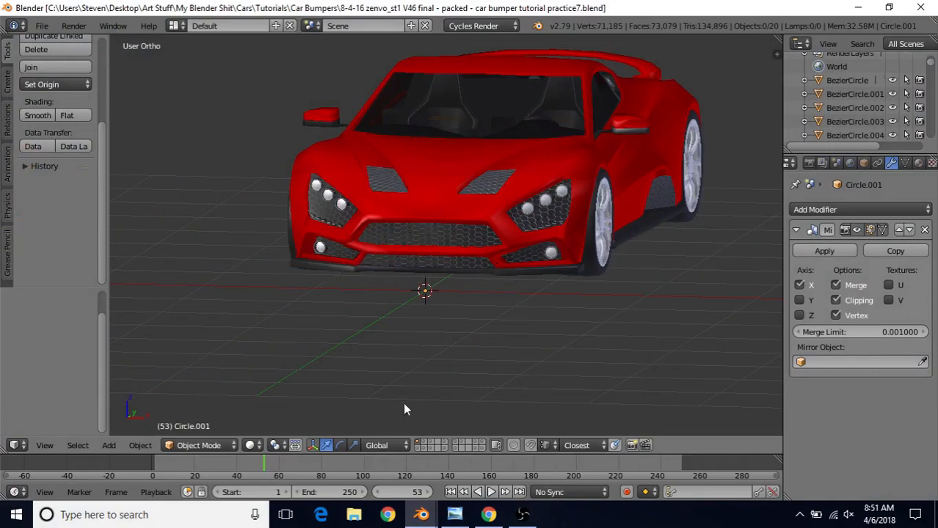
Inspect the practice1 front bumper from several angles and return to the original packed car file.
mouse_move(421, 514)
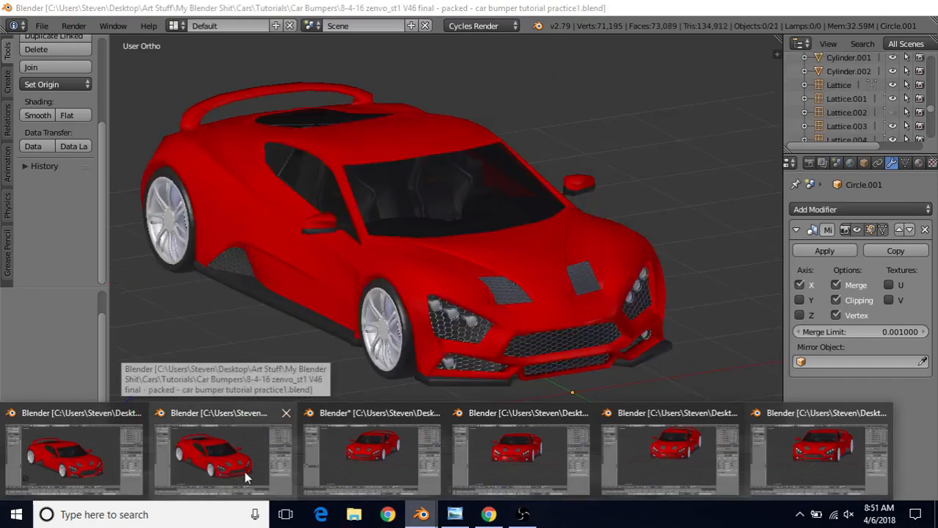
click(246, 477)
middle_drag(582, 378, 539, 333)
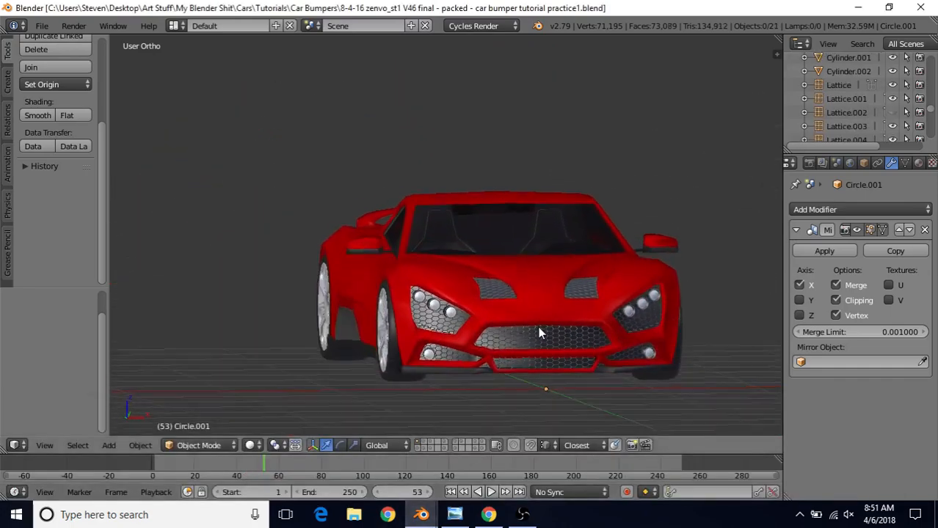
middle_drag(454, 288, 505, 323)
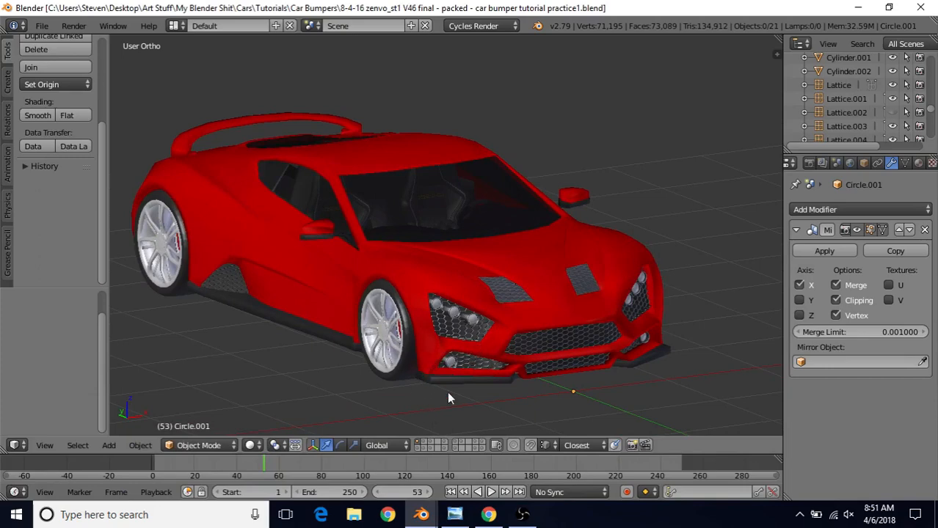
click(423, 515)
click(137, 463)
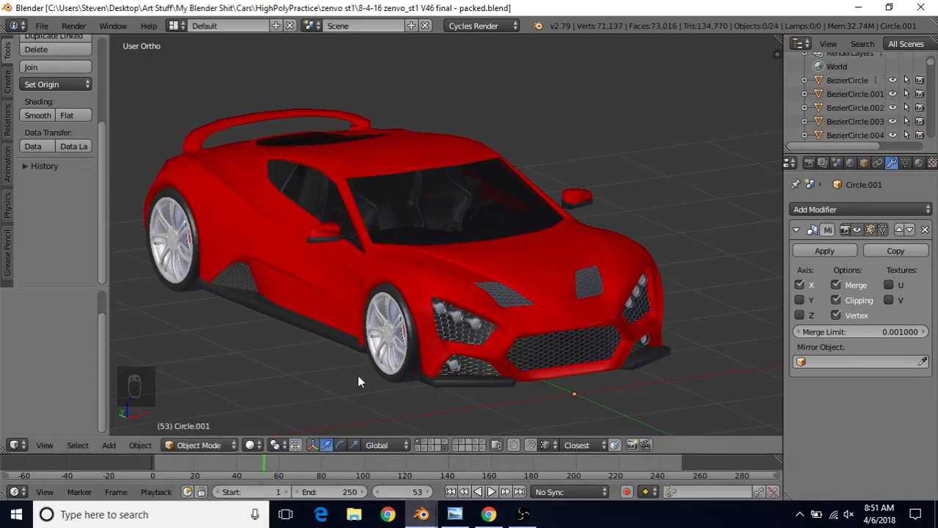
Switch to Chrome and review the Zenvo St1 model page on Sketchfab, including its login and download options.
click(488, 515)
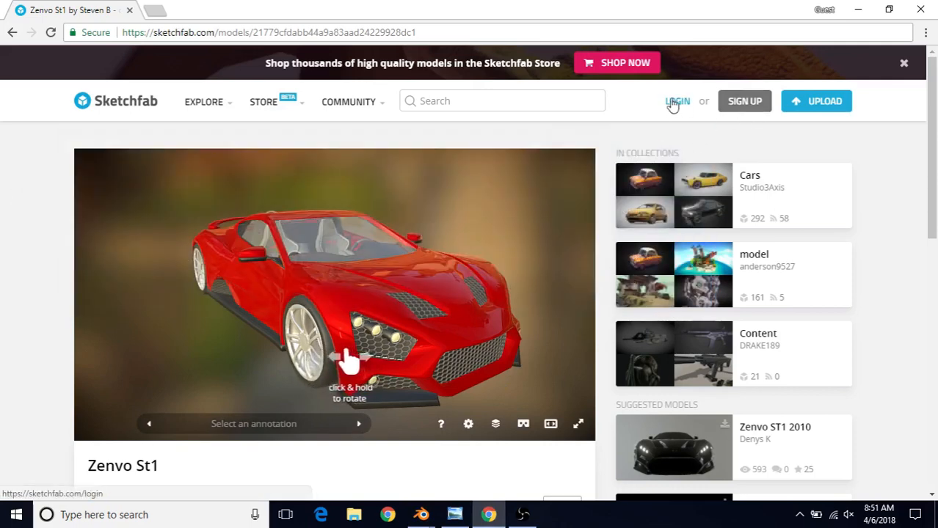
scroll(7, 277, down, 4)
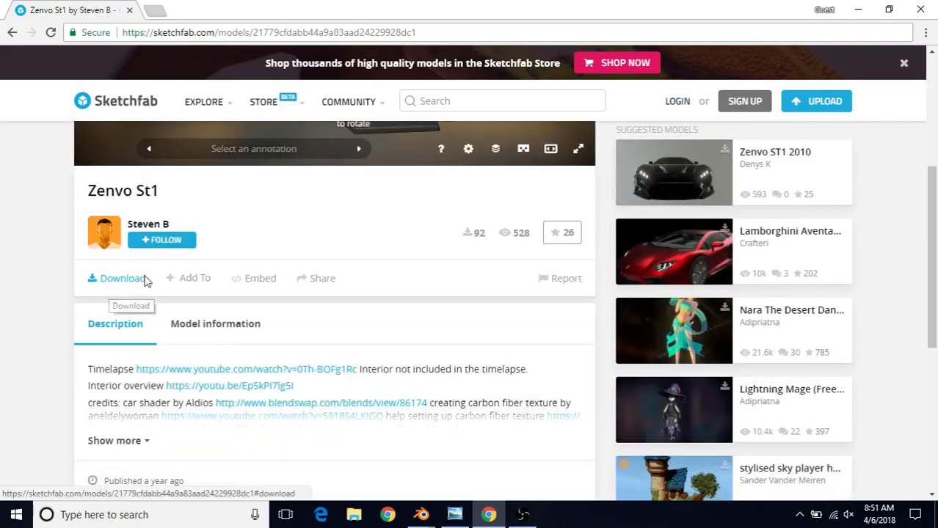
scroll(50, 264, up, 4)
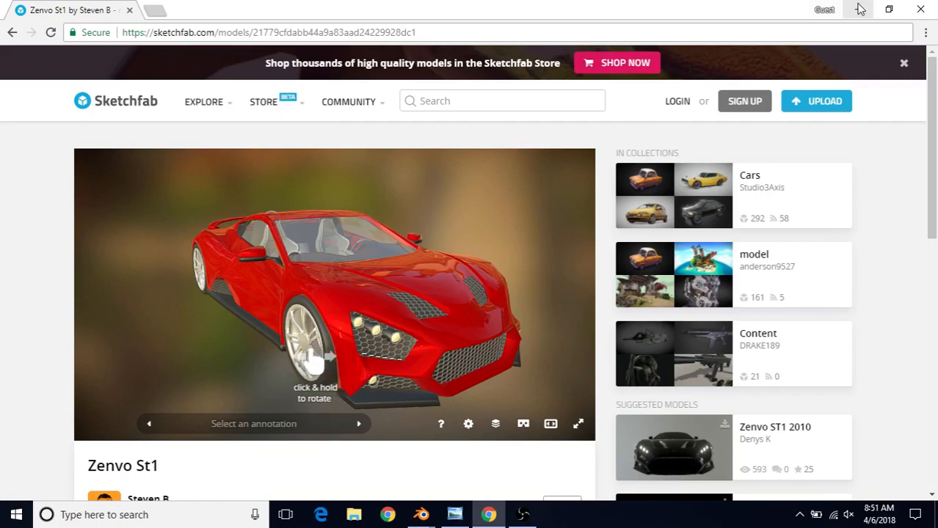
click(858, 10)
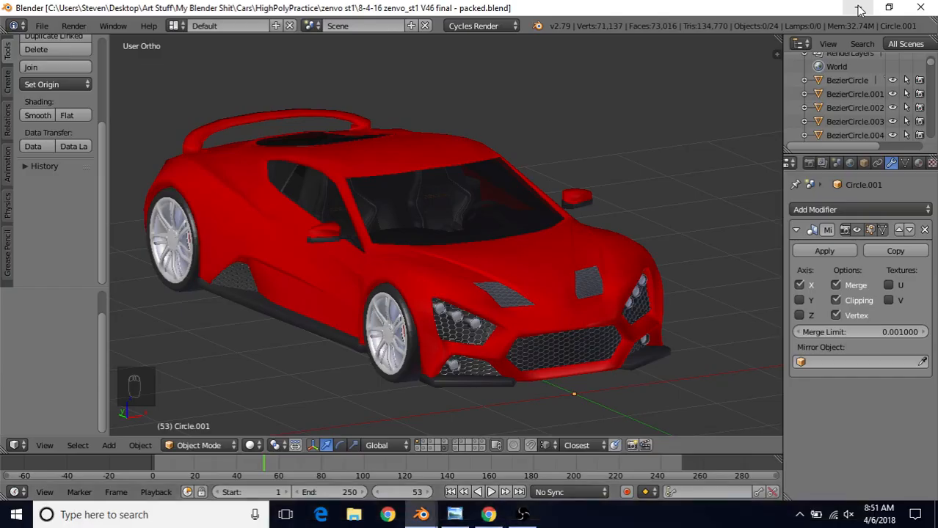
Go to the desktop, look inside the source folder of the zenvo-st1 archive, and close the archive window.
click(858, 8)
click(859, 9)
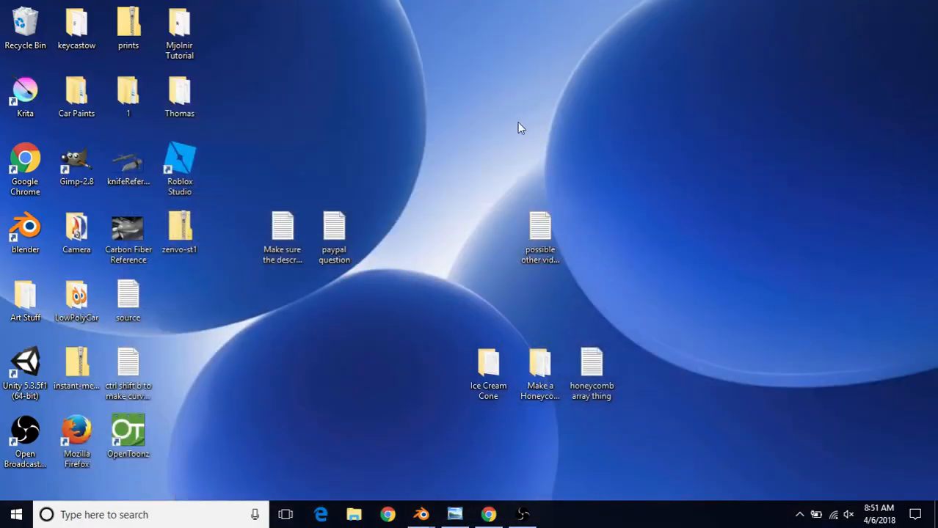
double_click(185, 227)
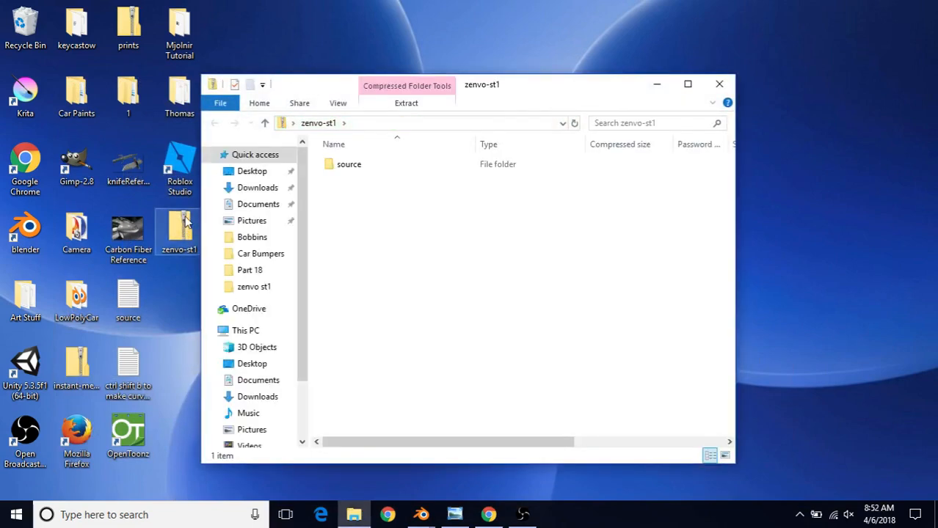
double_click(373, 170)
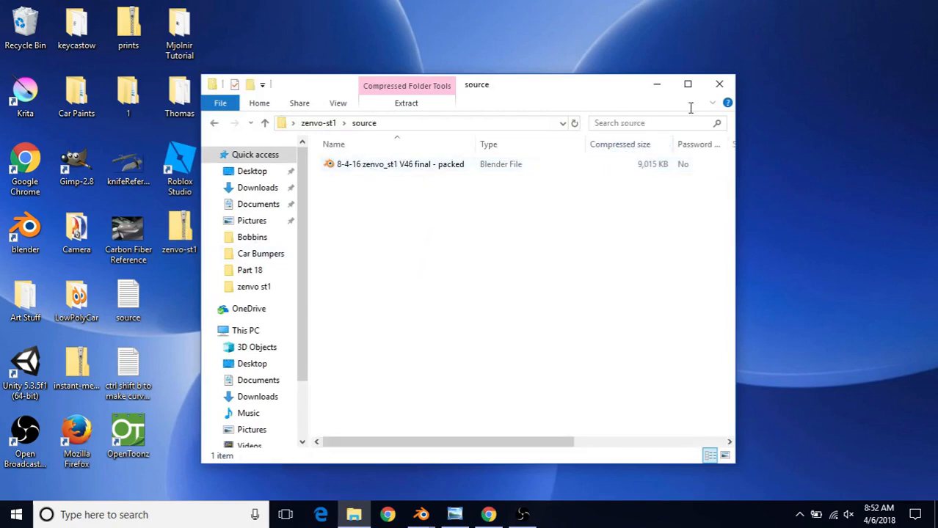
click(719, 83)
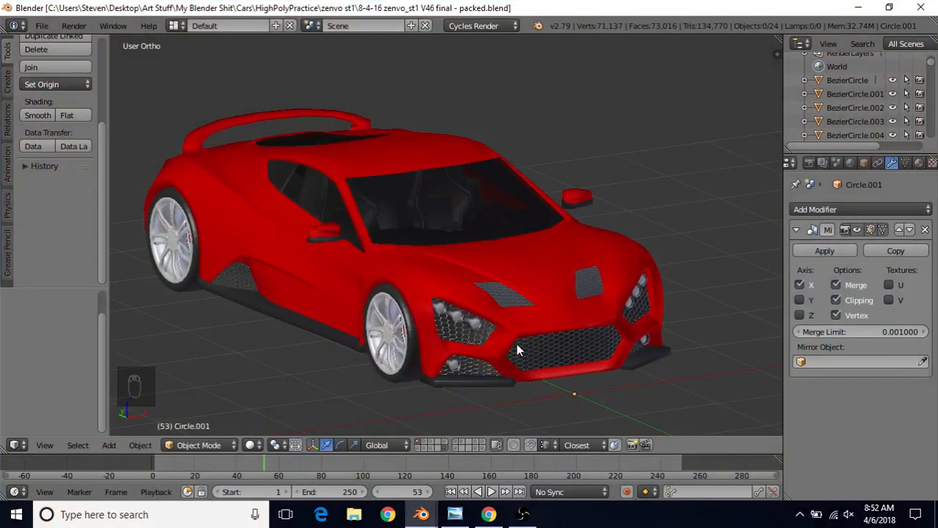
Show only the first layer of the packed car file and compare its bumper with the practice1 version.
click(420, 445)
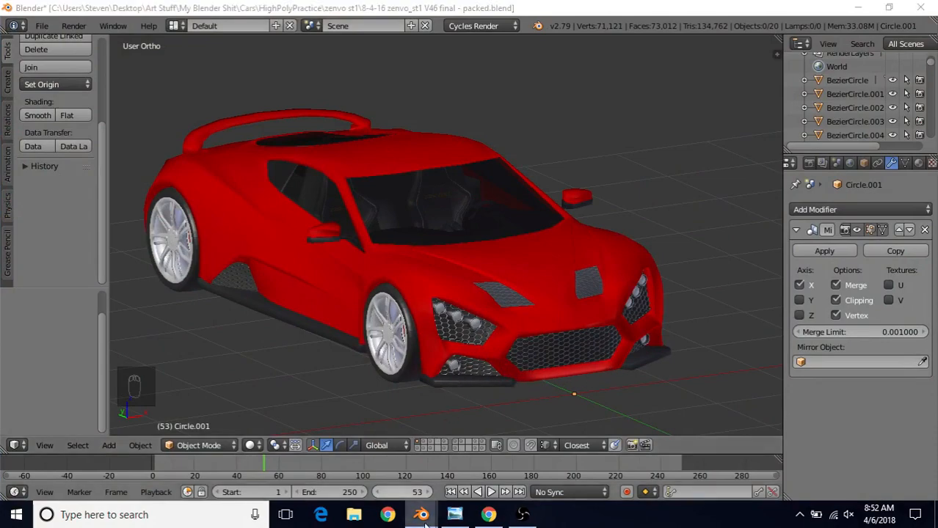
mouse_move(421, 515)
click(252, 471)
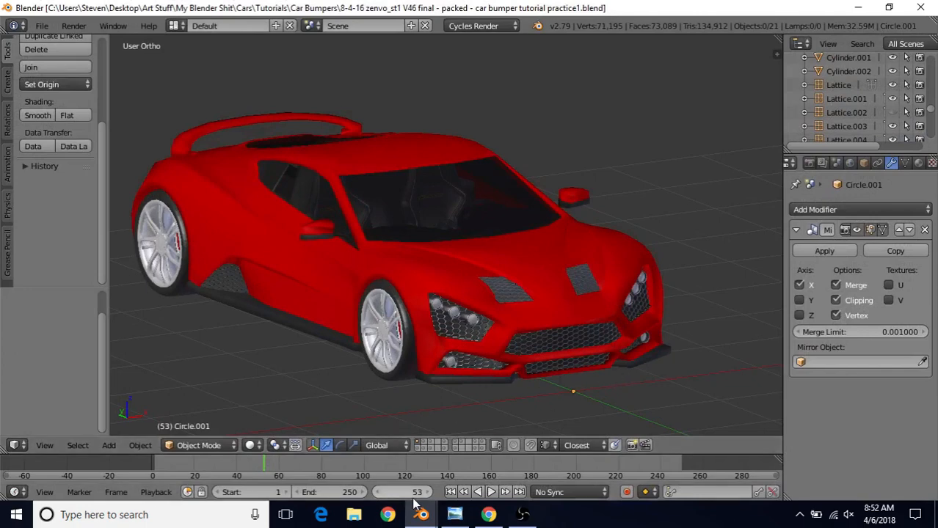
mouse_move(421, 514)
click(120, 469)
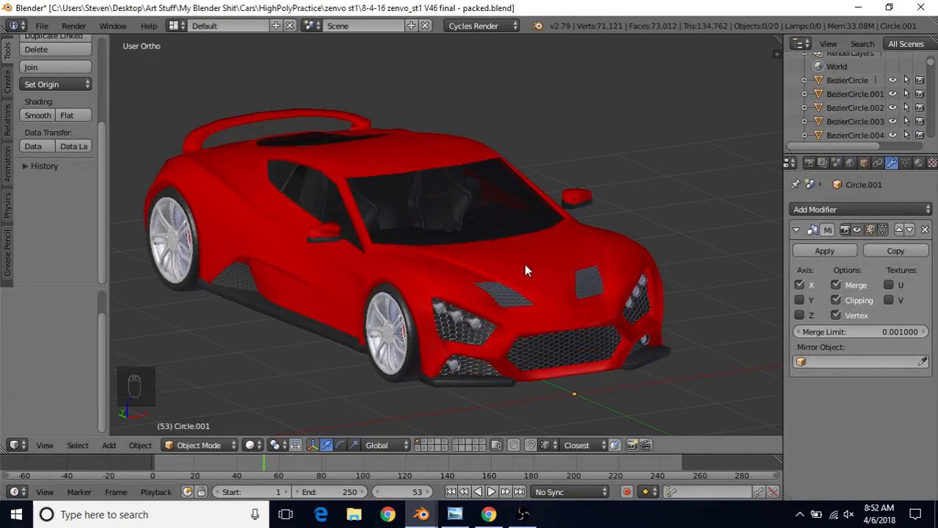
Select the red car body, enter Edit Mode and deselect all of its geometry.
click(495, 304)
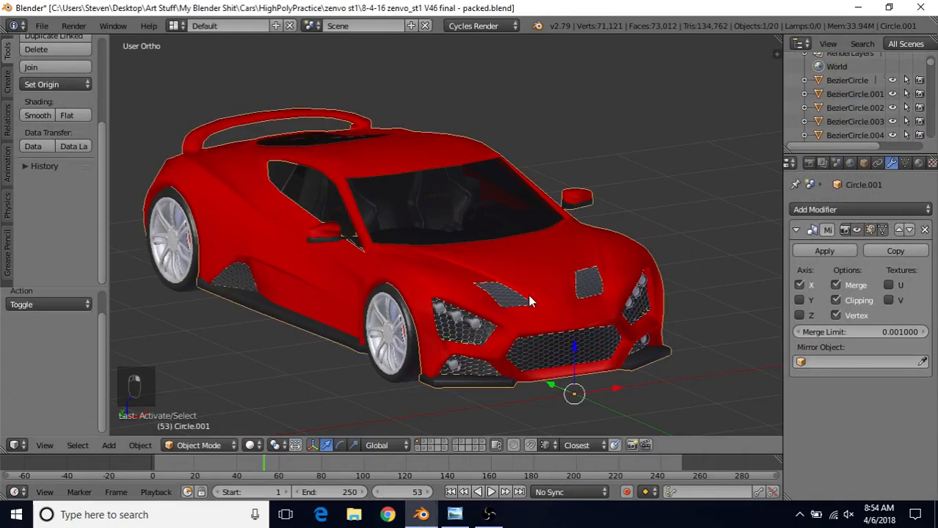
key(Tab)
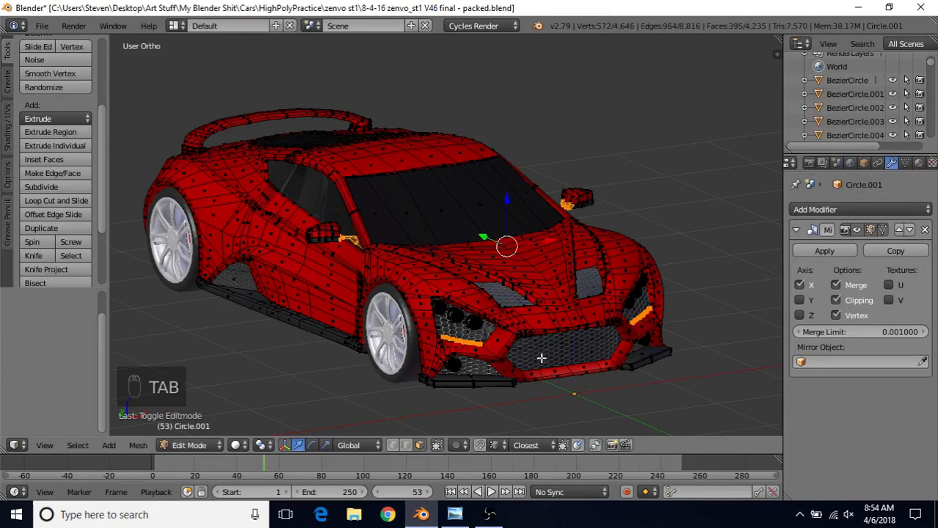
key(a)
key(a)
Select the faces of the bumper strip directly below the front grille and grow the selection outward.
shift+middle_drag(540, 361, 475, 307)
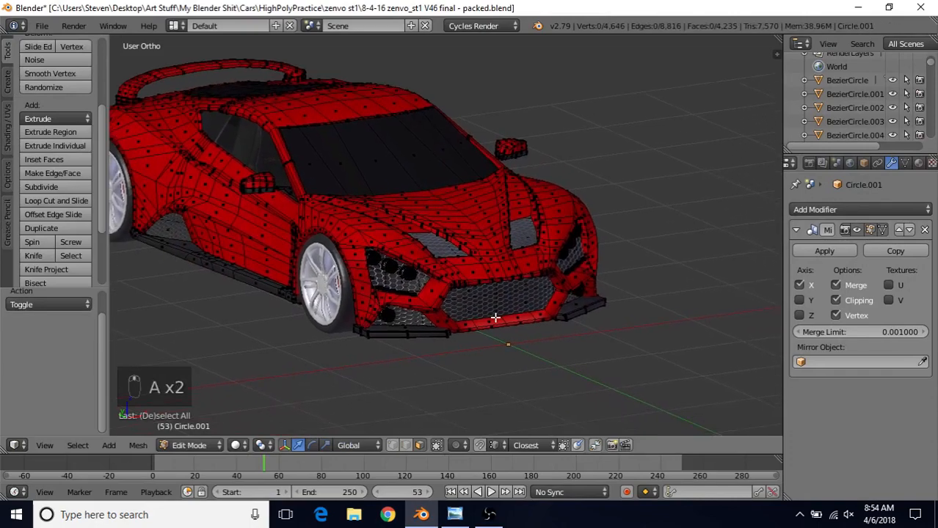
scroll(496, 317, up, 6)
right_click(404, 356)
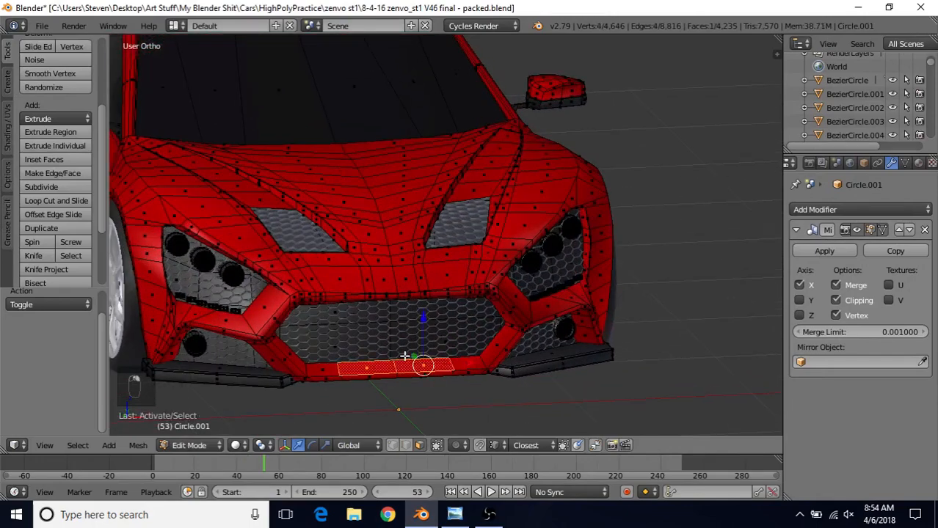
key(KP_Decimal)
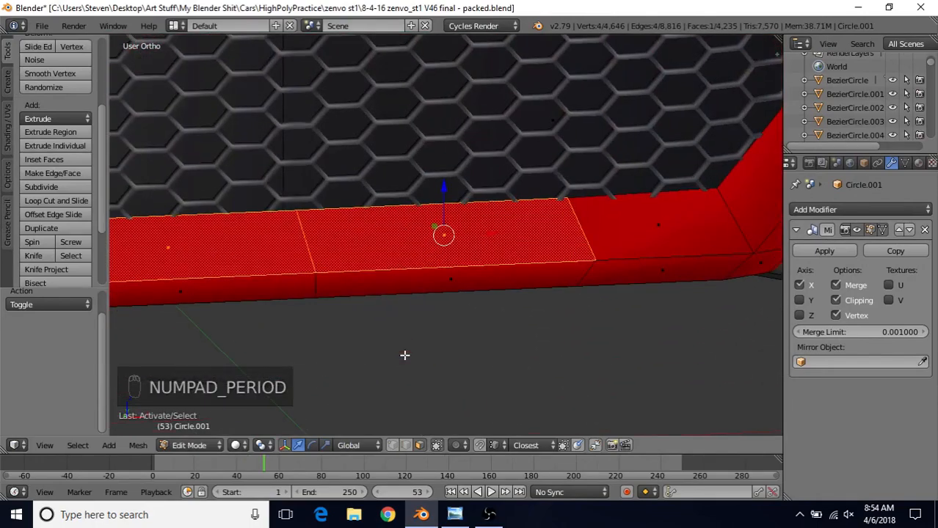
scroll(437, 245, down, 5)
shift+middle_drag(441, 237, 458, 235)
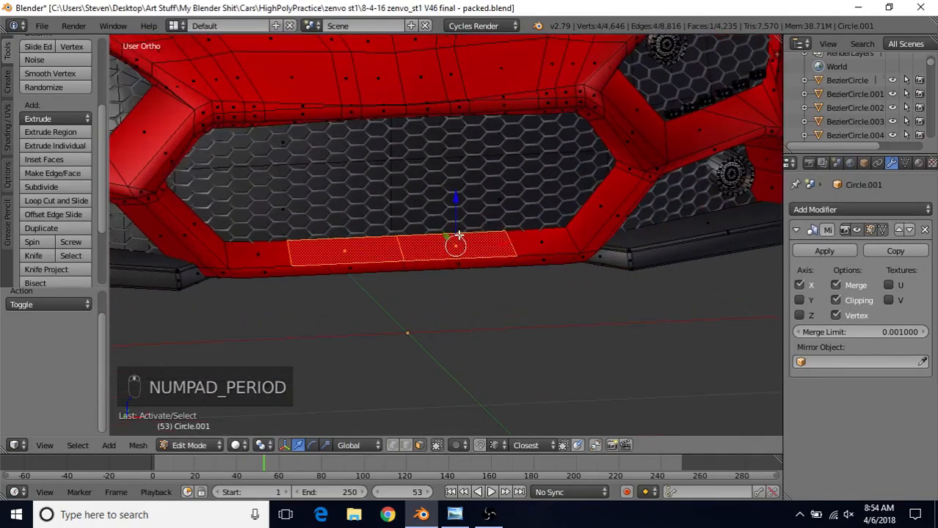
alt+shift+click(512, 252)
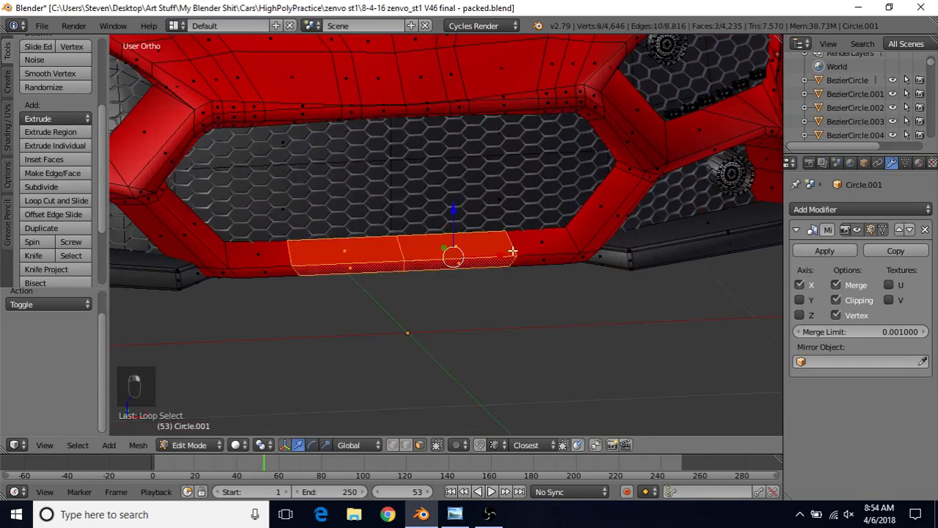
alt+shift+click(535, 254)
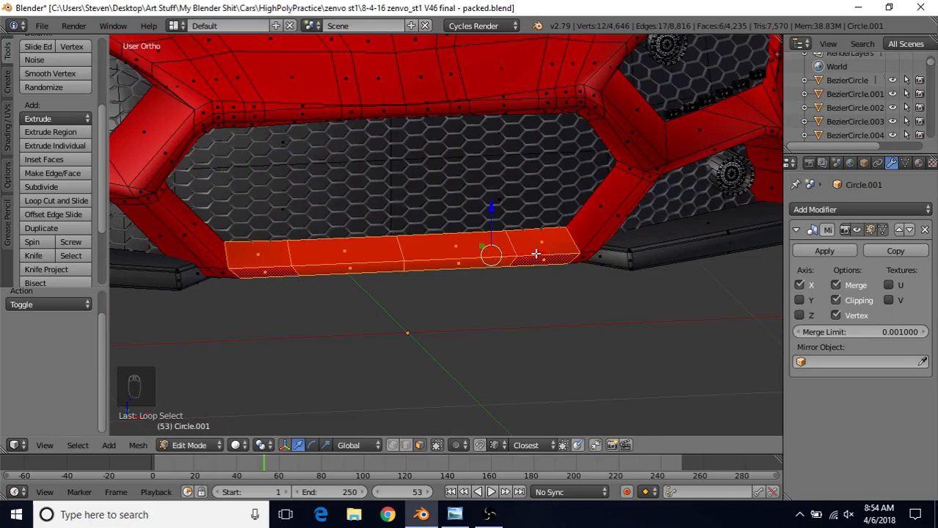
key(ctrl+KP_Add)
Add the faces at the bumper strip's outer underside corner to the selection and grow the selection once.
mouse_move(606, 213)
middle_down()
mouse_move(477, 211)
mouse_move(490, 171)
mouse_move(482, 195)
mouse_move(502, 208)
middle_up()
key(c)
right_click(503, 207)
key(z)
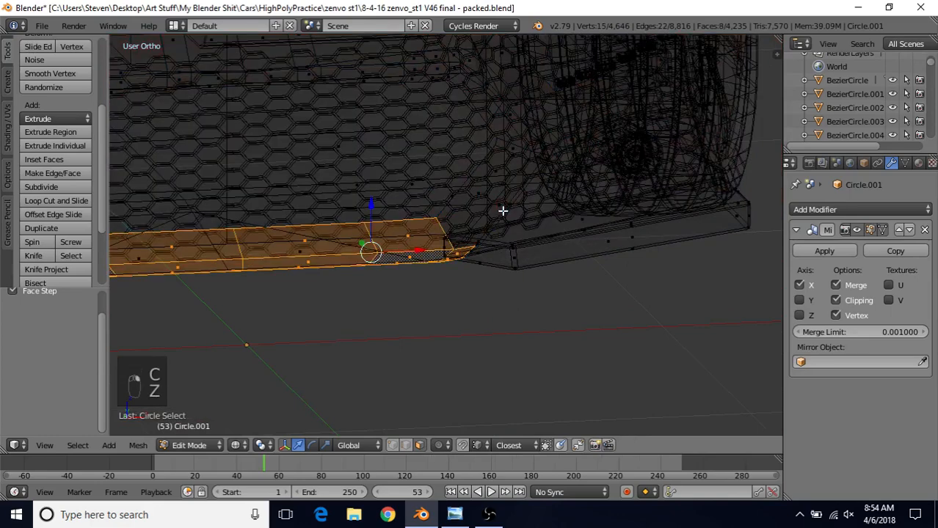
key(z)
scroll(493, 217, up, 1)
key(ctrl+KP_Add)
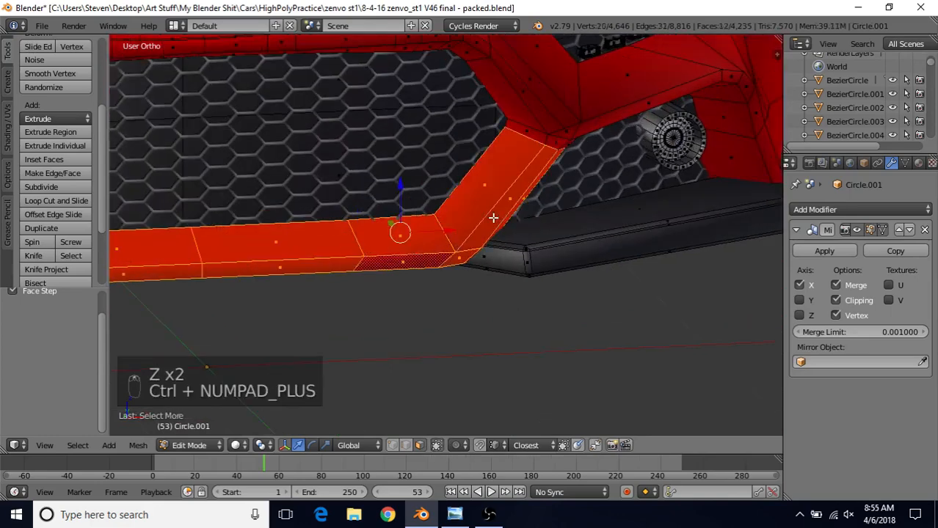
Deselect the faces of the diagonal arm beside the grille, keeping only the lower bumper strip selected.
key(c)
middle_drag(486, 182, 511, 203)
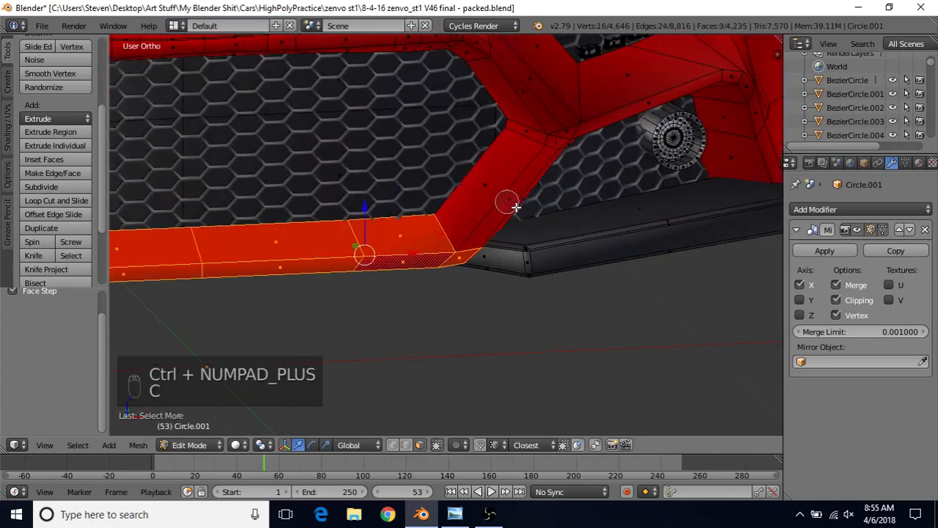
right_click(521, 207)
key(z)
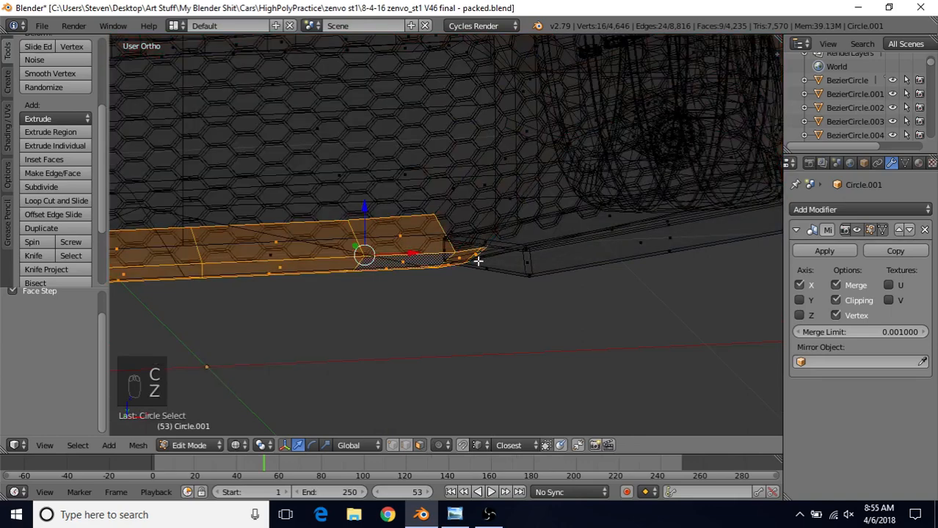
key(z)
Move the selected bumper strip up 0.159 along the Z axis.
middle_drag(392, 210, 450, 250)
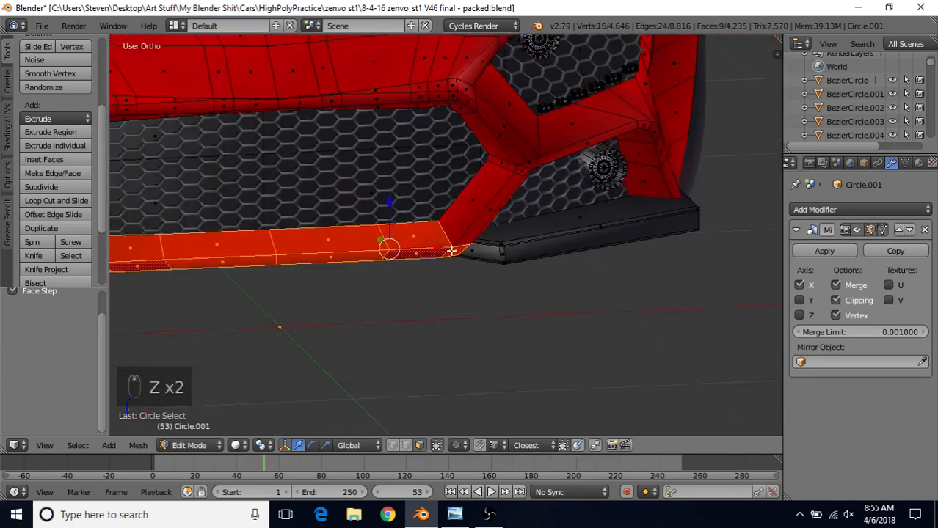
middle_drag(446, 204, 460, 264)
drag(468, 223, 471, 167)
middle_drag(471, 168, 414, 240)
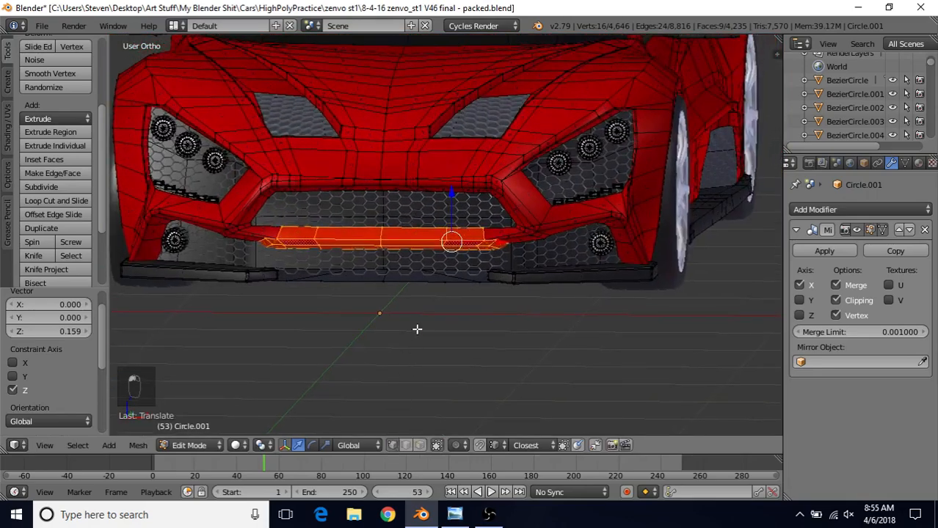
Select the two underside vertices at the raised strip's outer end and lower them 0.011 along Z.
scroll(469, 257, up, 8)
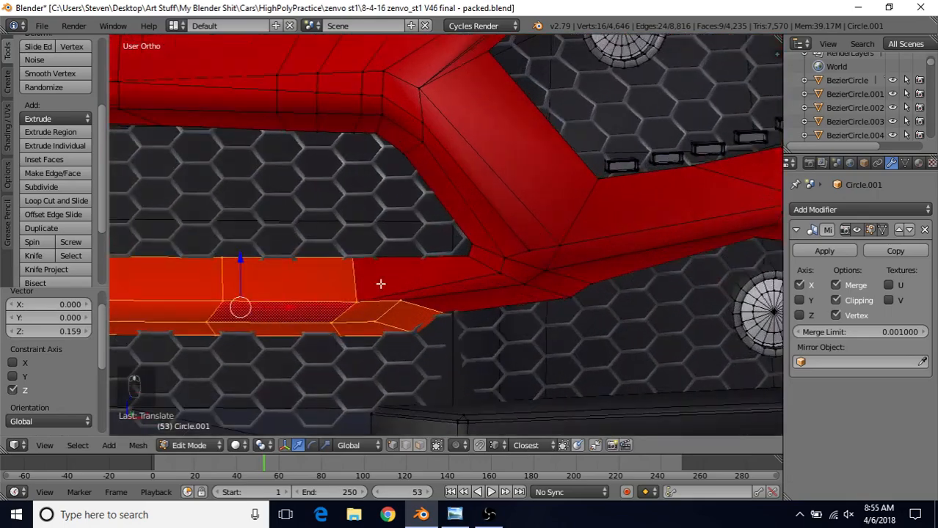
right_click(400, 299)
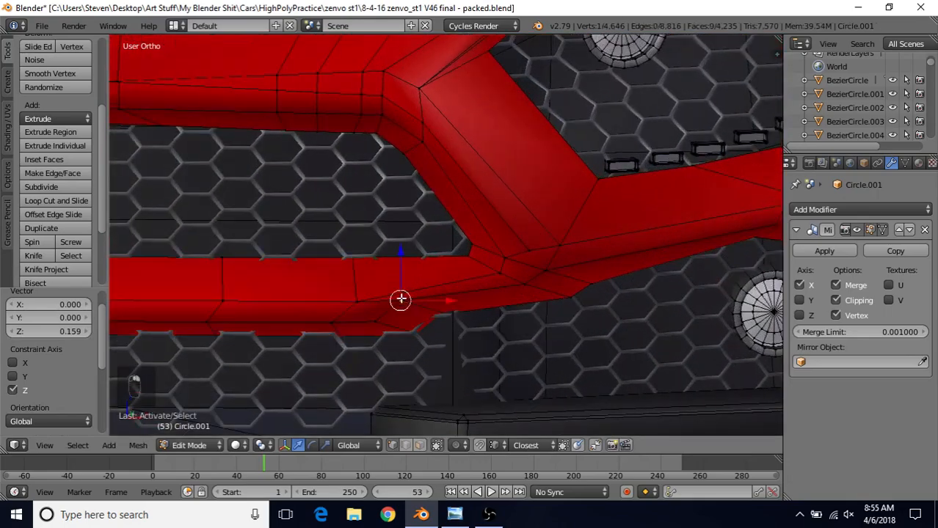
key(z)
shift+right_click(443, 313)
key(z)
key(z)
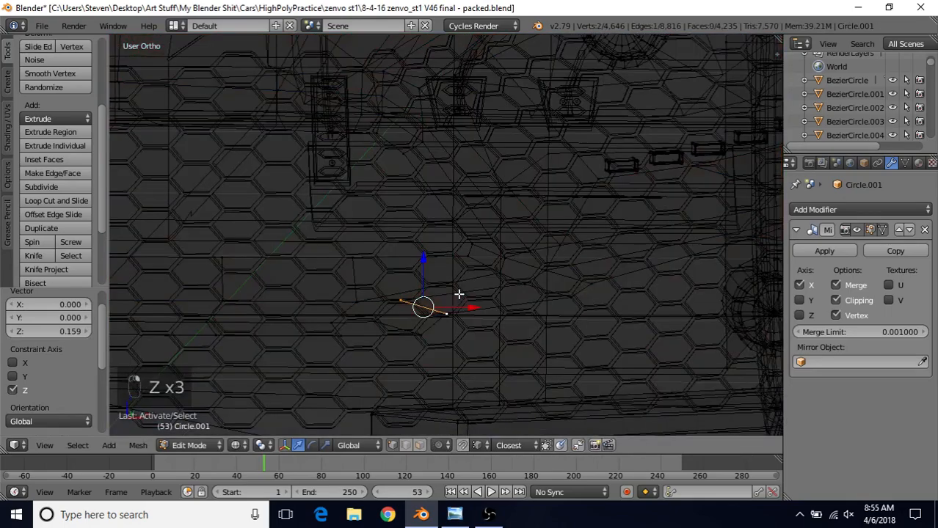
drag(423, 260, 424, 271)
key(z)
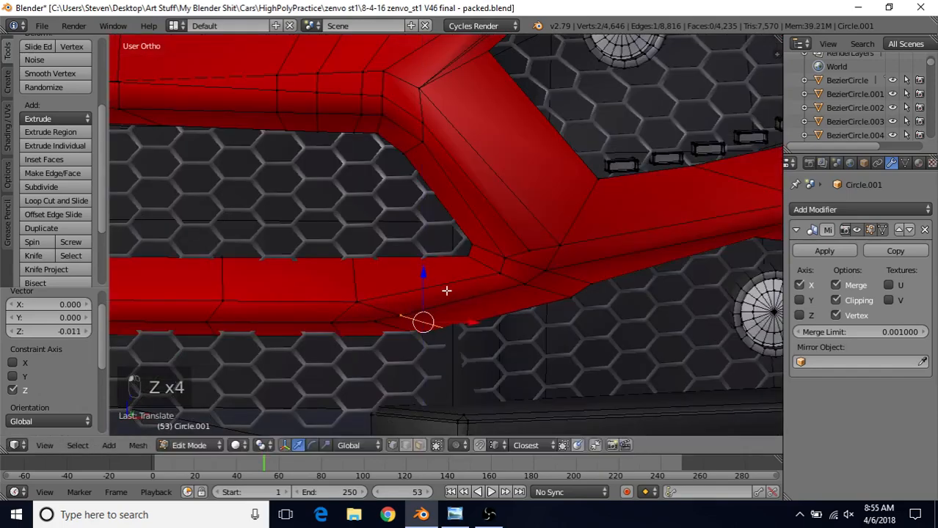
Shift these two underside vertices 0.023 outward along X, nudge them up slightly along Z, and leave Edit Mode.
drag(465, 321, 483, 321)
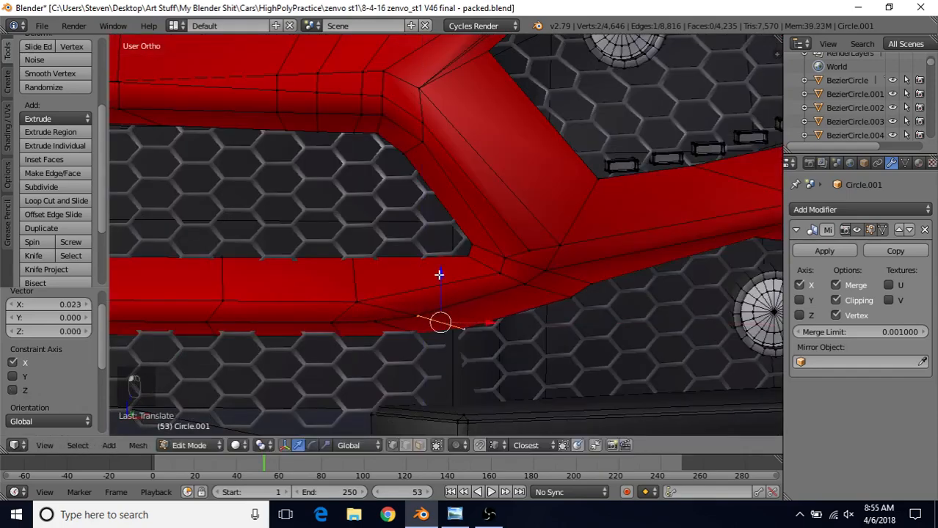
drag(440, 274, 442, 268)
scroll(305, 319, down, 3)
scroll(353, 281, down, 2)
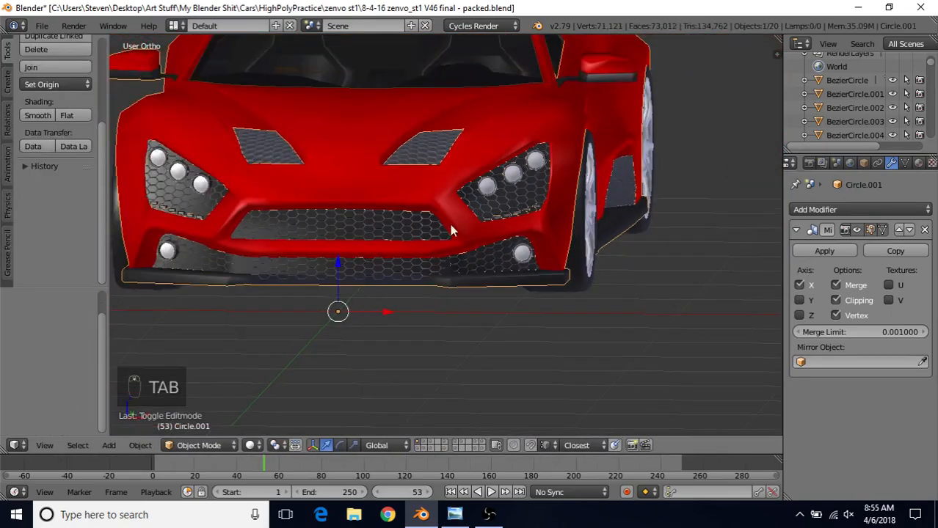
scroll(448, 276, up, 3)
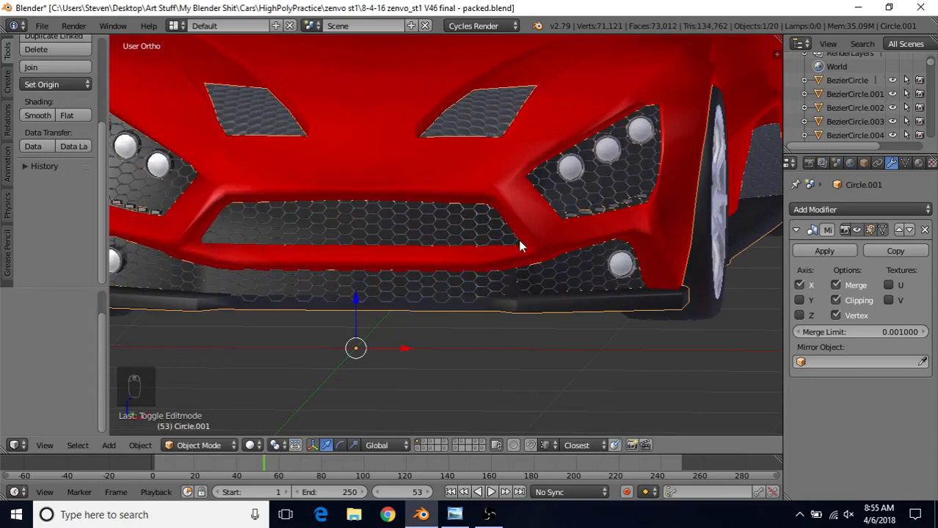
In Edit Mode, select the three vertices along the strip's upper edge below the grille and lower them about 0.021 along Z.
key(Tab)
scroll(390, 268, up, 1)
right_click(482, 248)
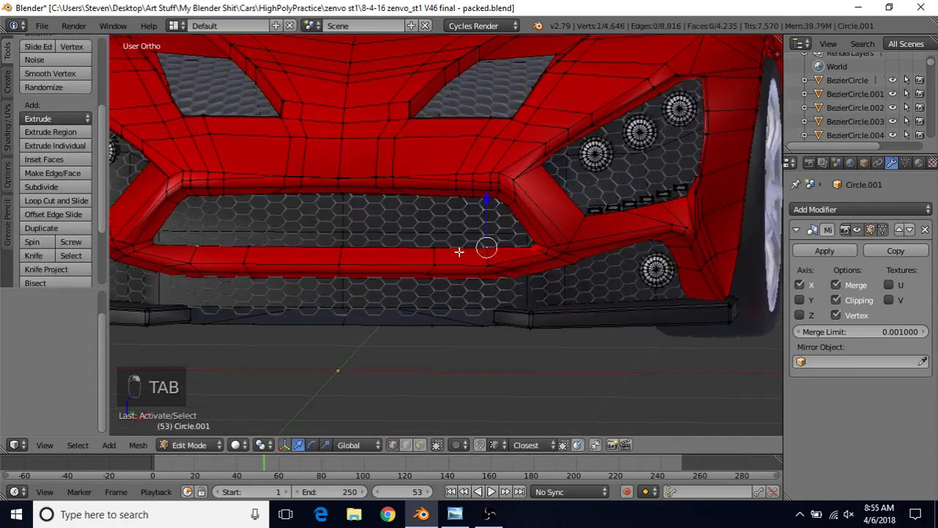
shift+right_click(438, 250)
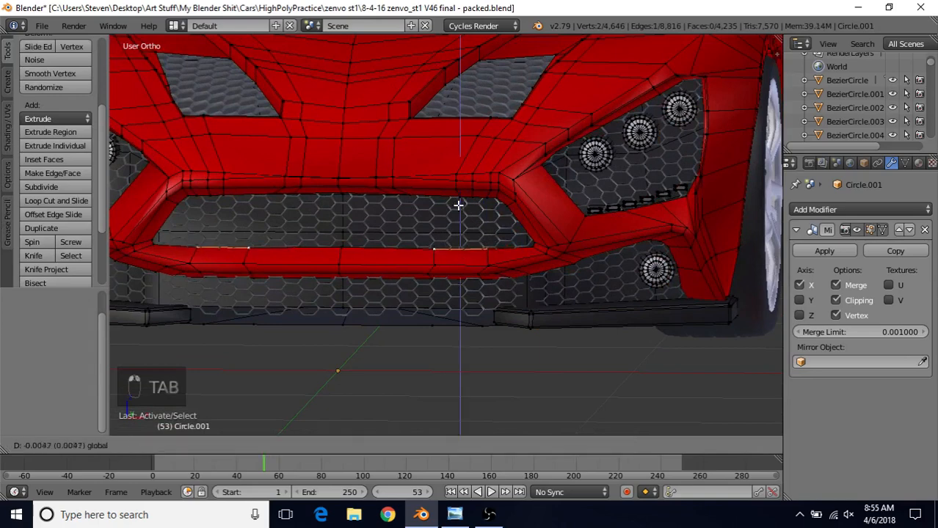
shift+right_click(338, 248)
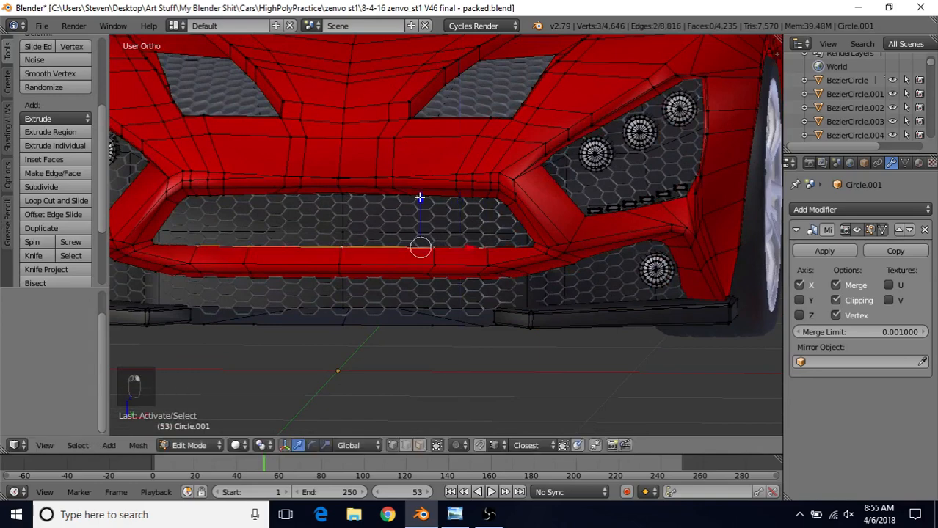
key(g)
key(z)
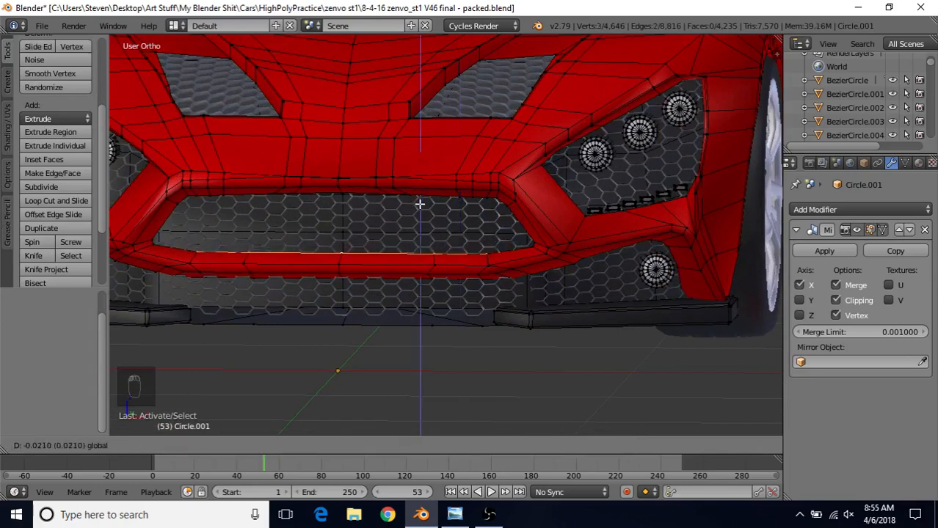
click(419, 204)
key(Tab)
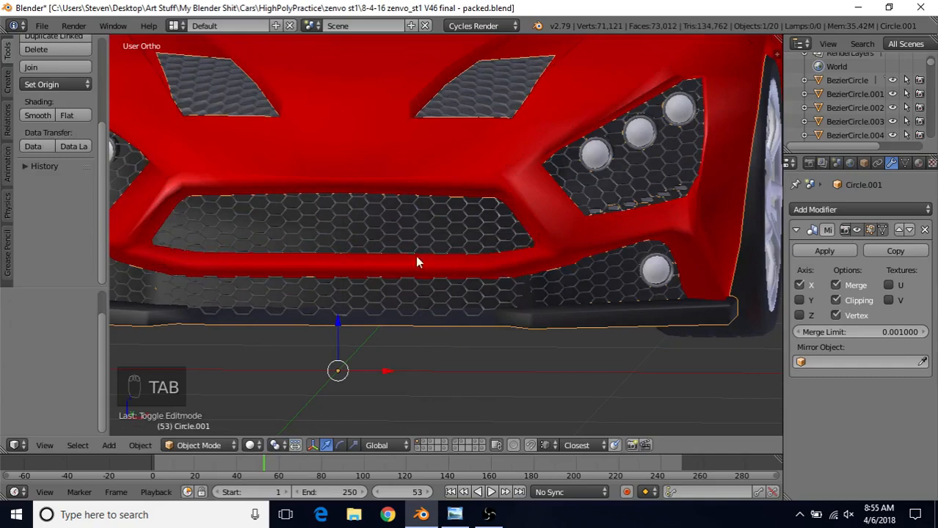
Fine-tune the height of the strip's upper edge along Z and check the bumper shape in Object Mode.
key(Tab)
key(g)
key(z)
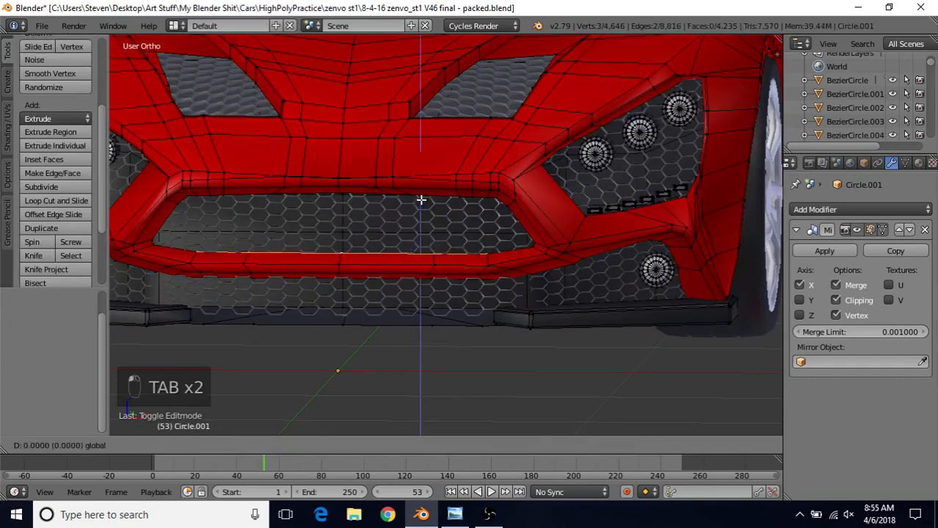
click(421, 201)
key(Tab)
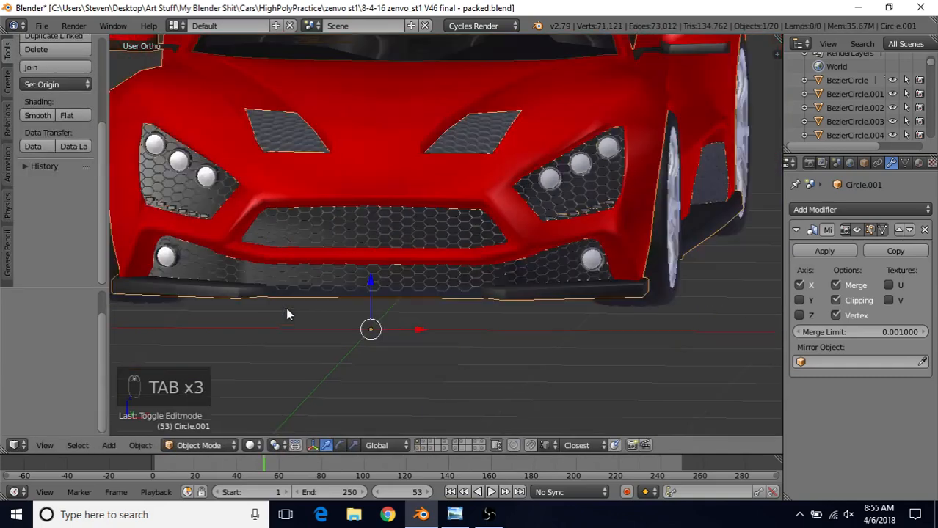
scroll(287, 309, down, 2)
middle_drag(415, 274, 477, 273)
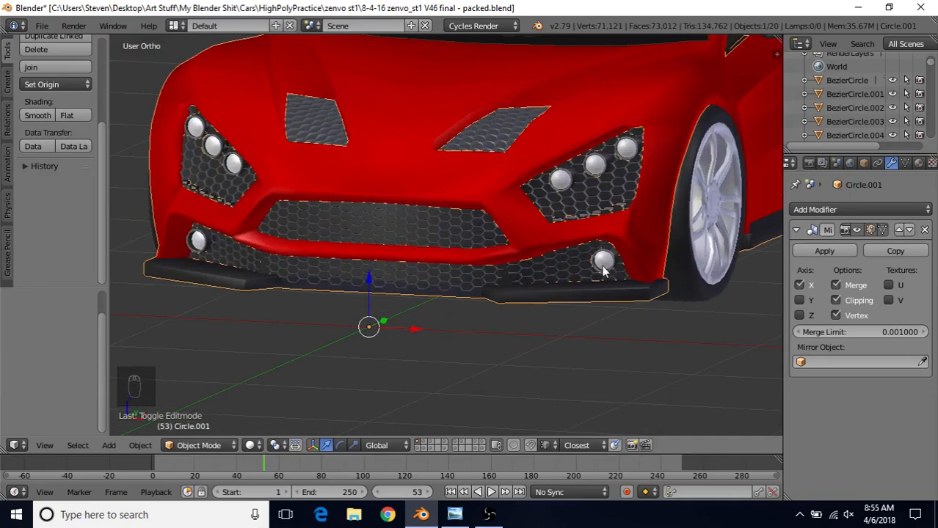
scroll(477, 290, up, 3)
Extrude the underside face at the strip's outer end downward along Z to form a strut reaching the black splitter.
key(Tab)
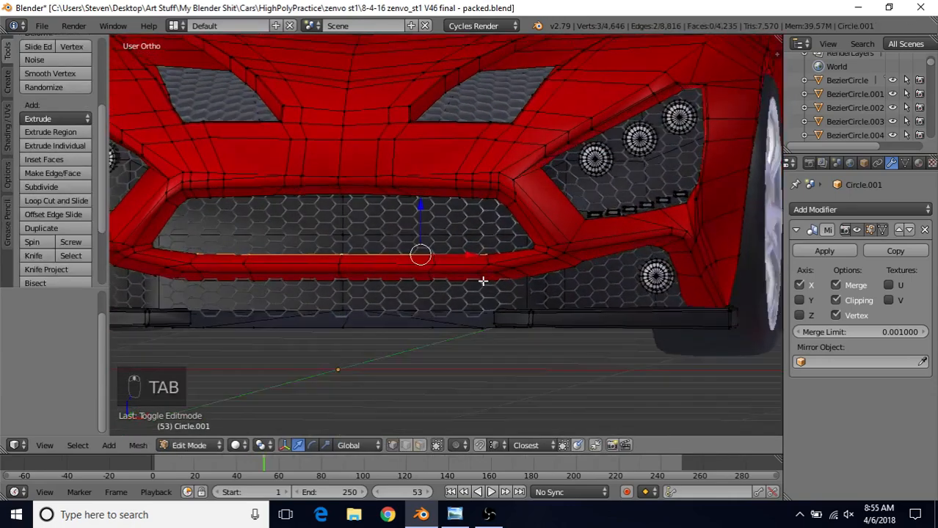
scroll(478, 296, up, 2)
click(420, 445)
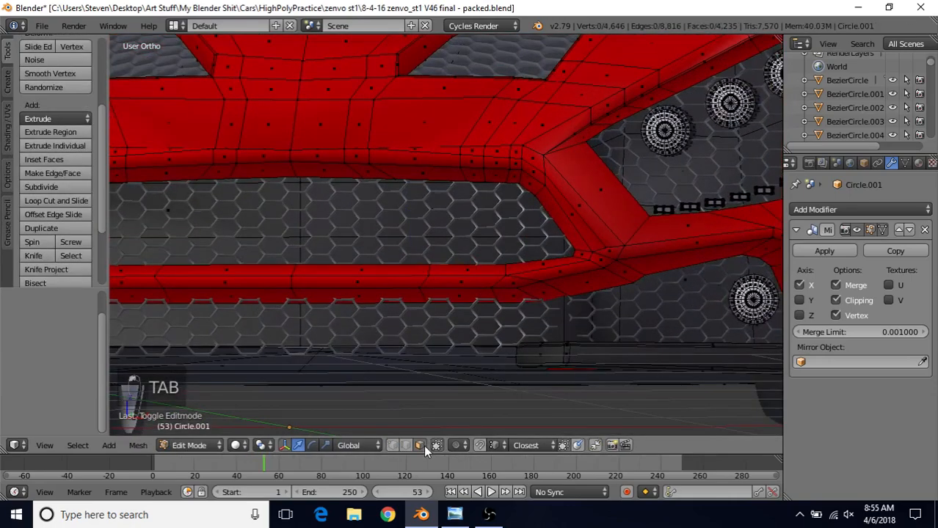
right_click(541, 281)
middle_drag(535, 310, 438, 324)
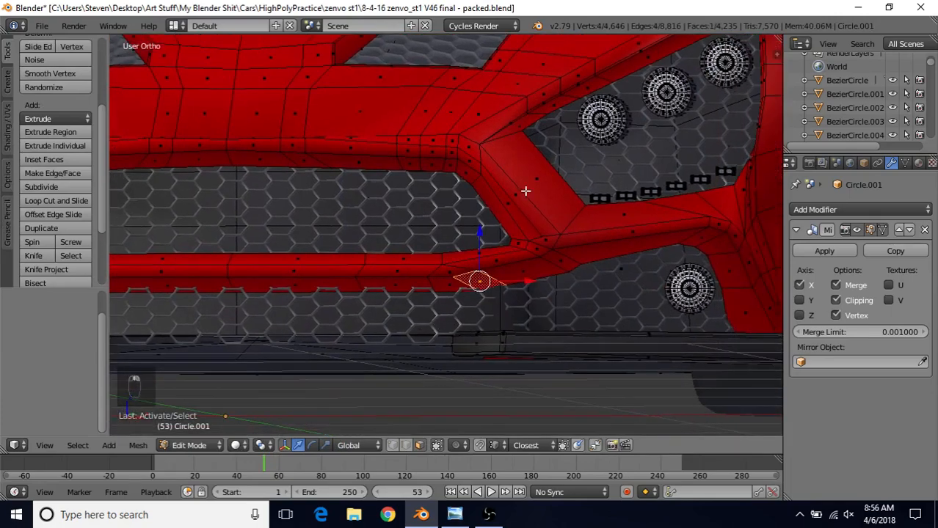
key(e)
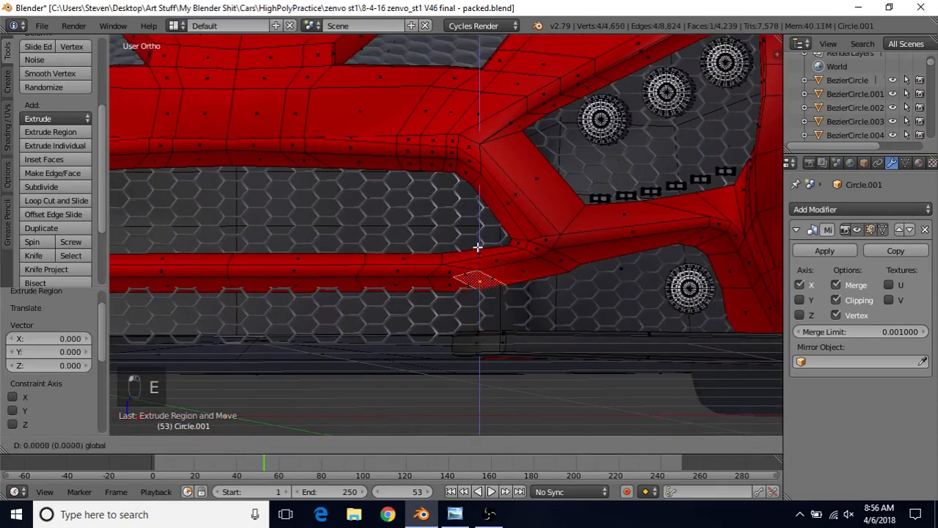
click(482, 297)
middle_drag(481, 297, 548, 293)
Flatten the strut's bottom face by scaling it to 0 along Z.
key(s)
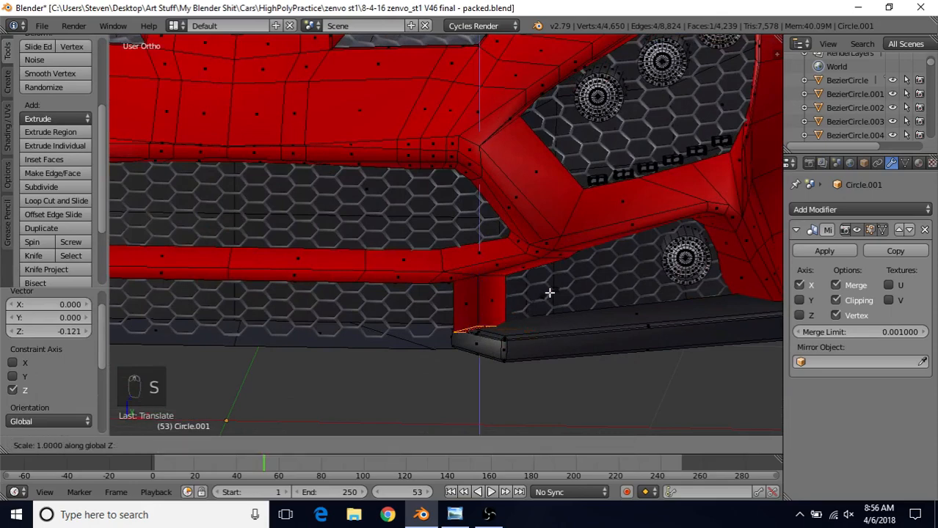
text(0)
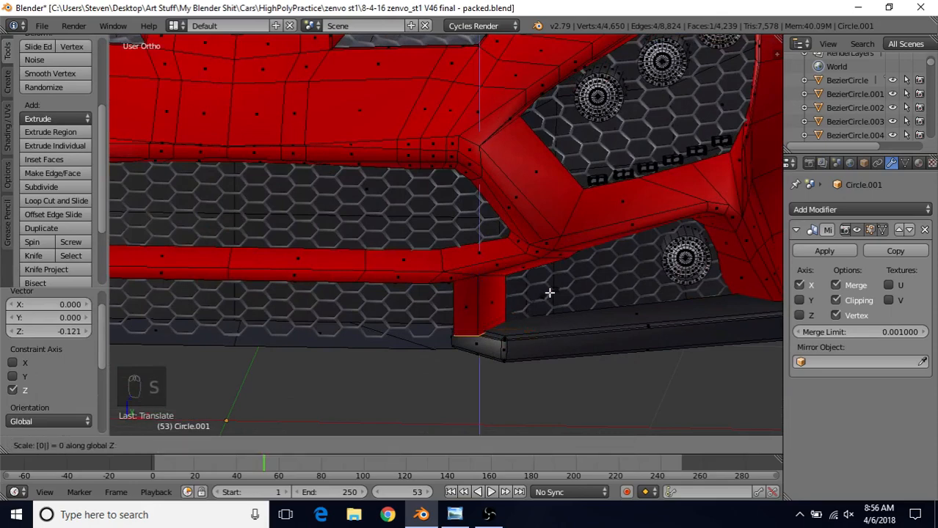
key(Return)
Slant the strut by moving its bottom face outward along X and 0.023 backward along Y, fine-tune its position, and leave Edit Mode.
key(g)
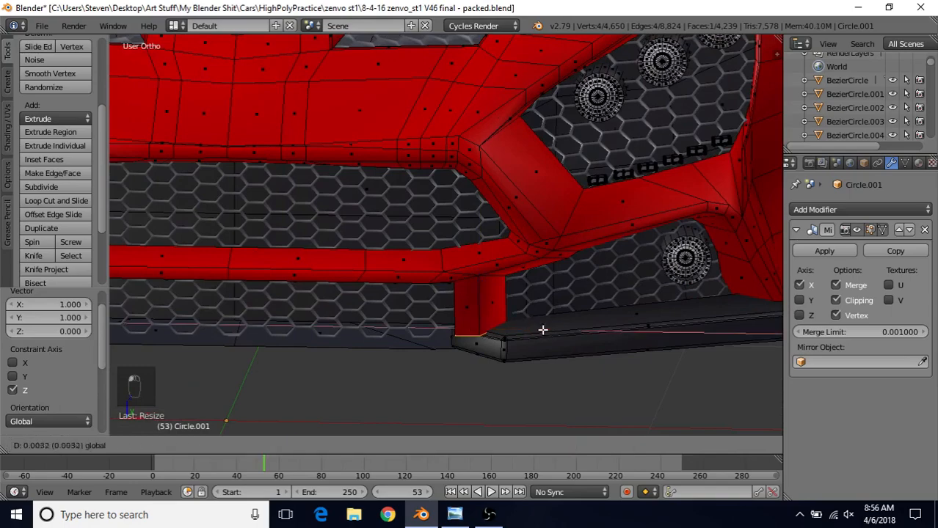
click(567, 325)
middle_drag(561, 324, 498, 352)
key(g)
key(y)
click(533, 355)
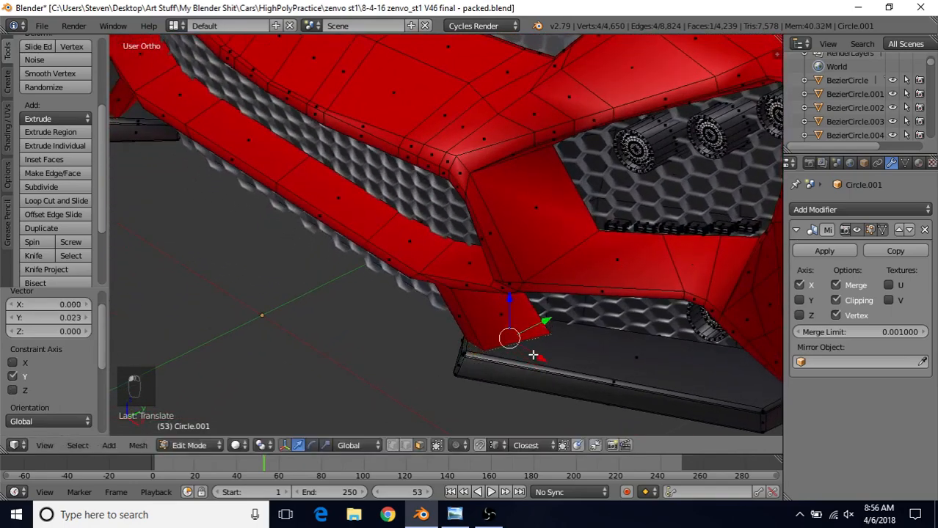
key(g)
click(535, 357)
key(Tab)
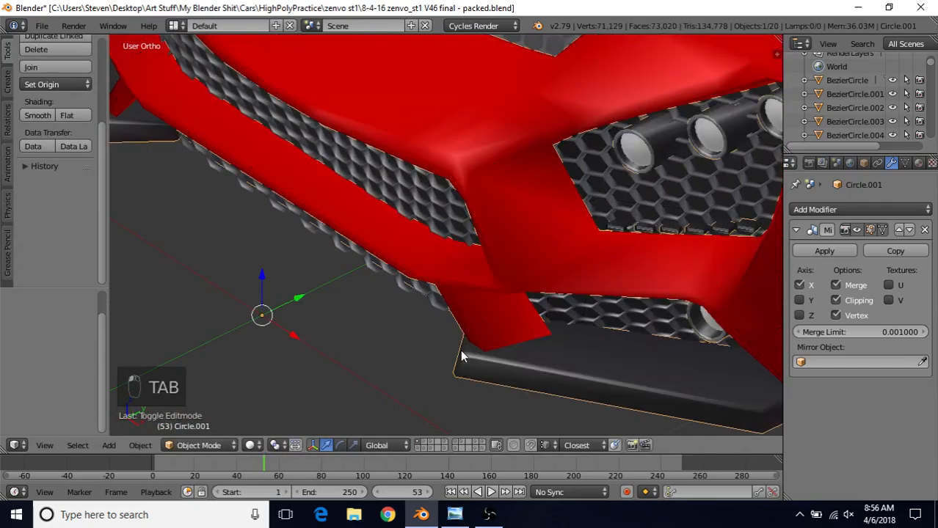
Move only the rear edge of the strut's bottom face slightly inward along X and check the bumper in Object Mode.
scroll(463, 323, down, 2)
middle_drag(462, 282, 486, 254)
scroll(499, 276, down, 6)
scroll(499, 268, up, 8)
key(Tab)
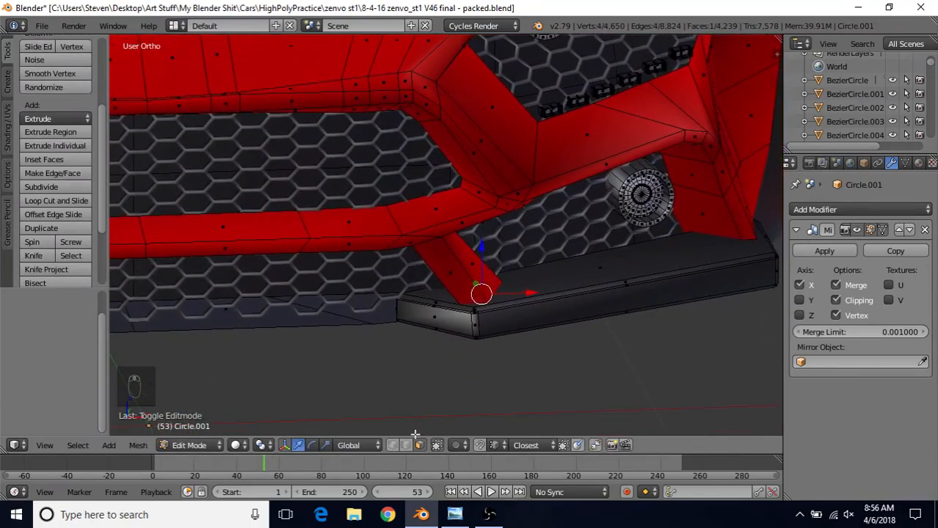
middle_drag(462, 375, 511, 335)
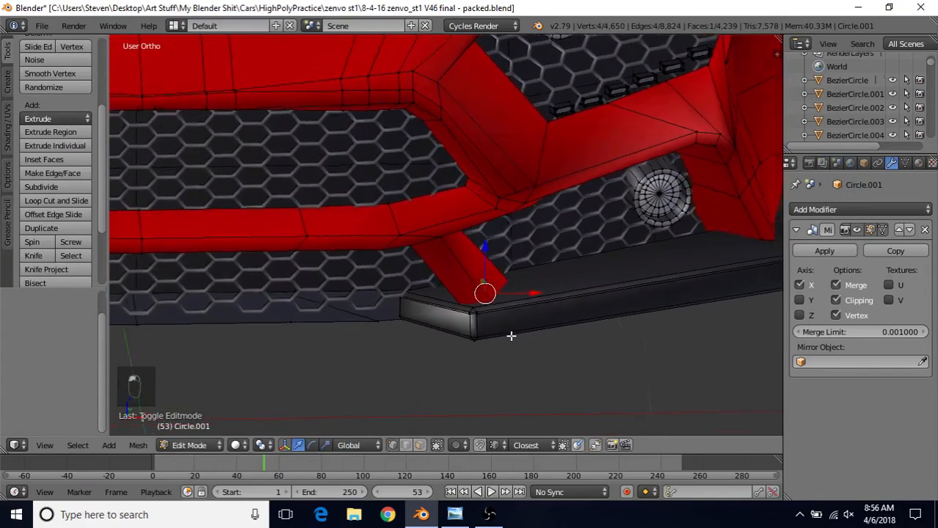
key(z)
key(c)
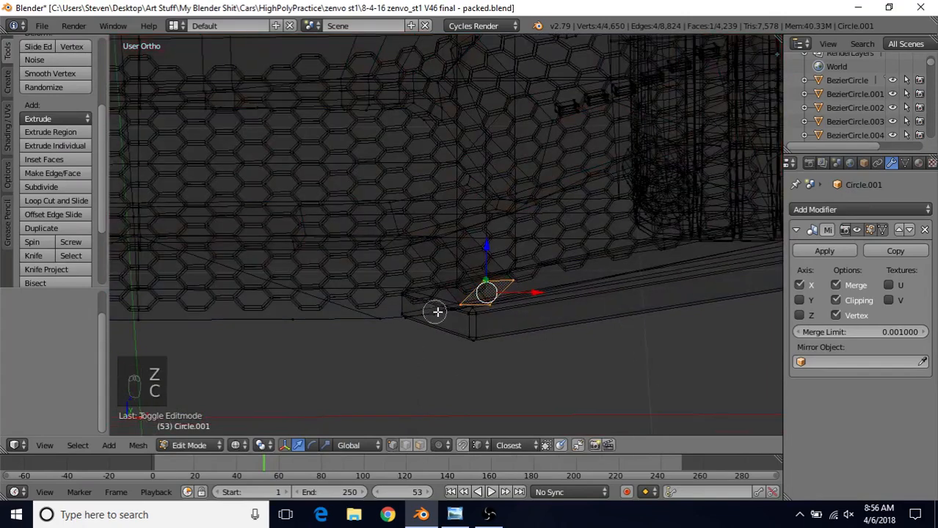
middle_drag(438, 311, 497, 311)
right_click(494, 312)
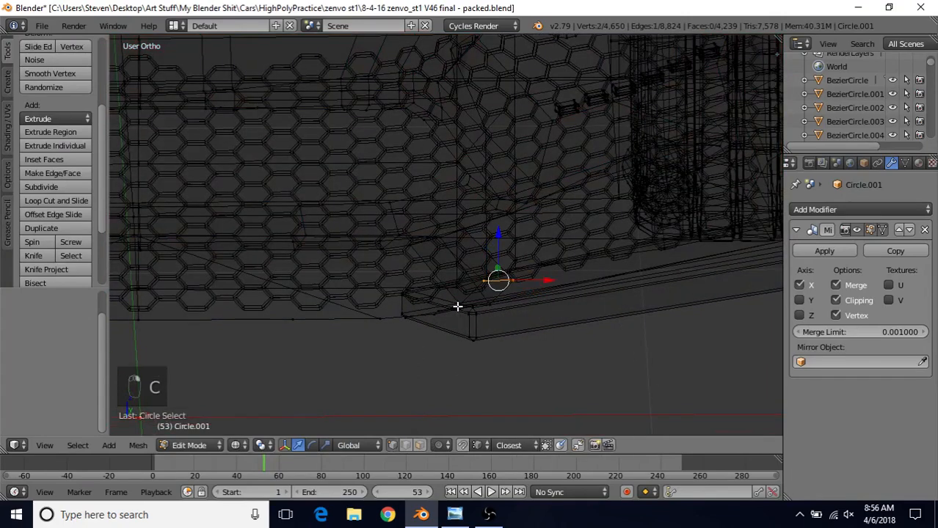
key(z)
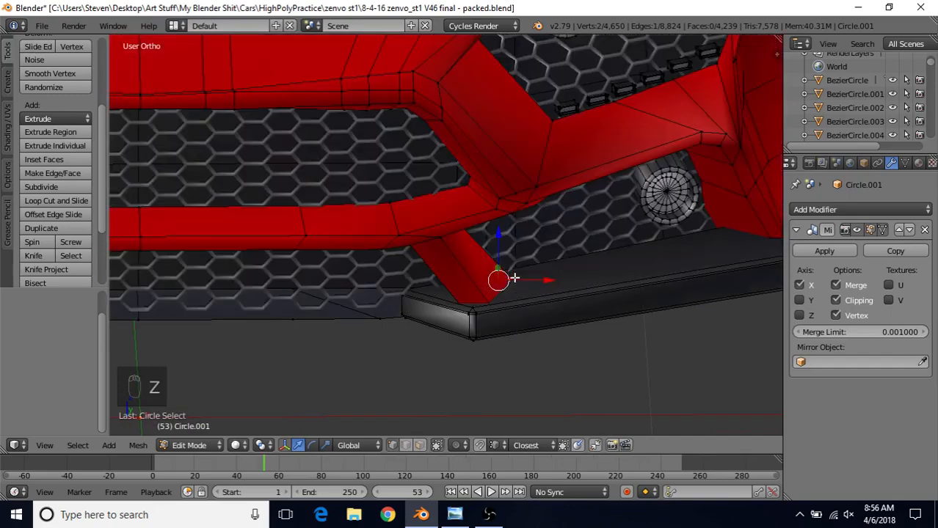
drag(548, 282, 536, 276)
scroll(536, 277, down, 6)
key(Tab)
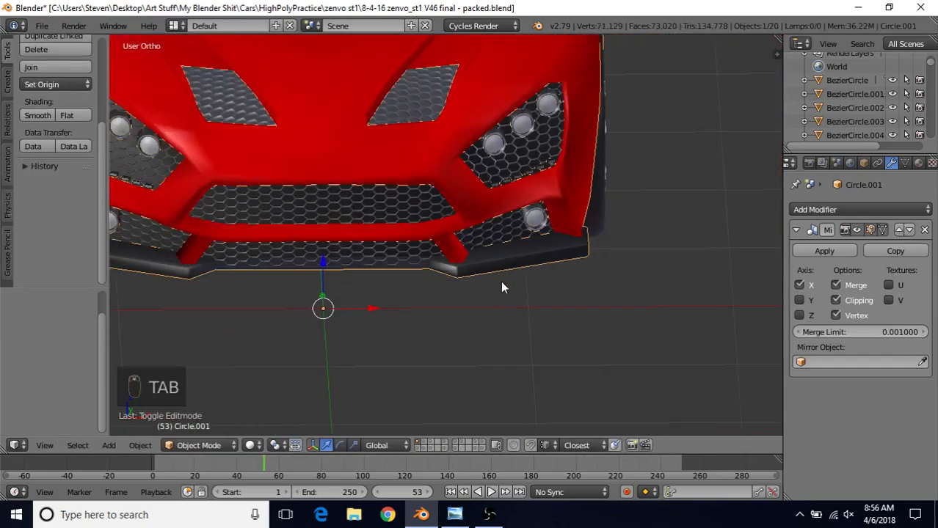
Add one loop cut across the strut, slid toward its bottom end with a factor of -0.394.
middle_drag(502, 287, 483, 285)
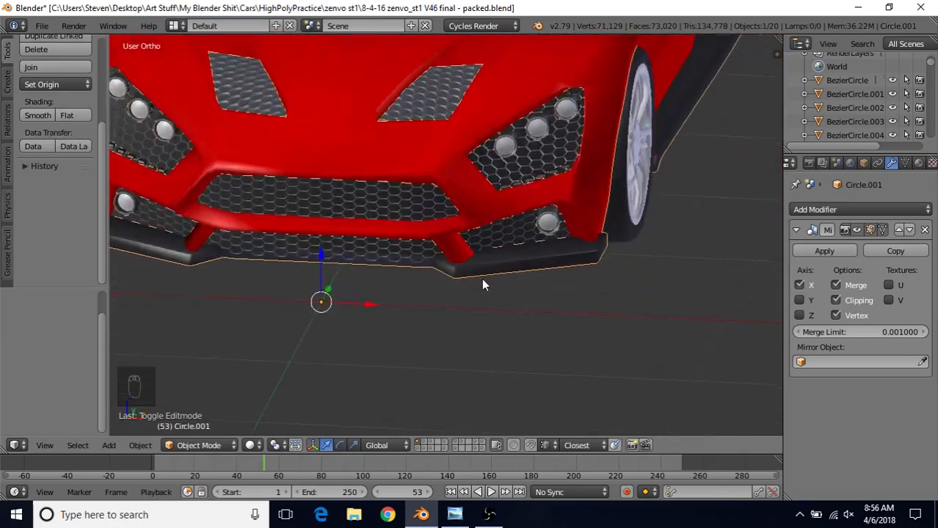
scroll(482, 284, up, 3)
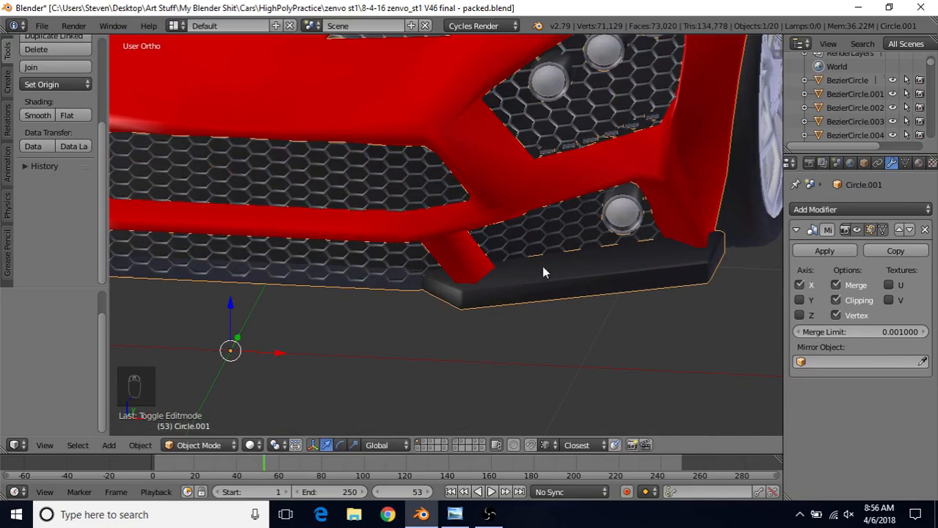
key(Tab)
scroll(522, 276, up, 1)
key(ctrl+r)
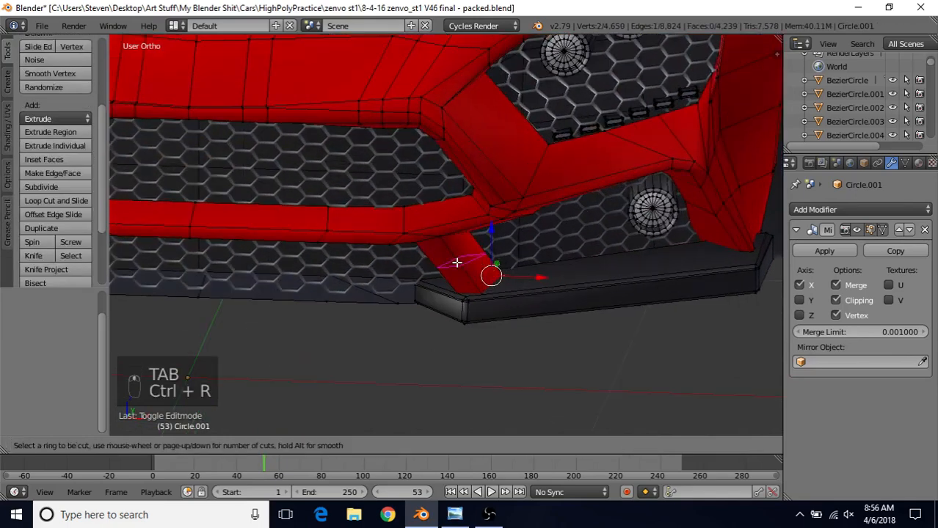
click(467, 277)
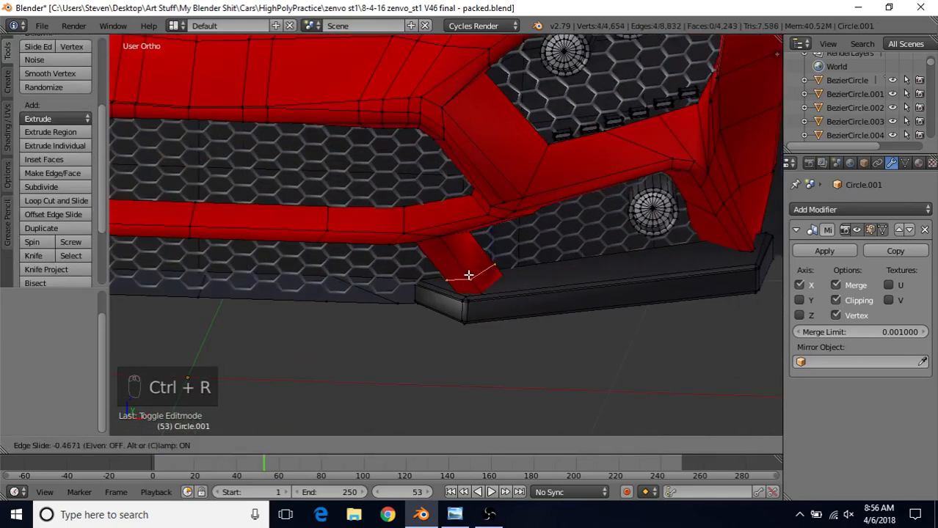
click(467, 289)
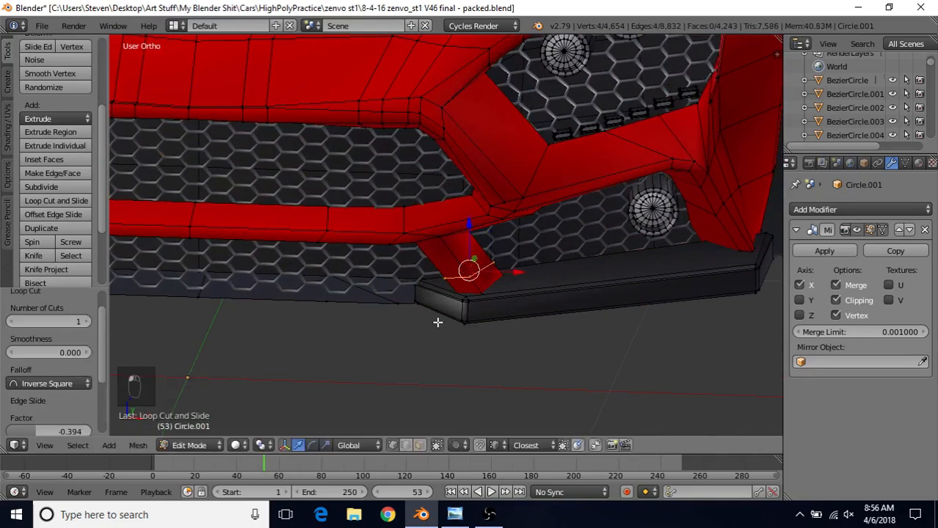
Extrude the strut's lower outer side face along X to form a bar above the black splitter reaching the bumper's outer corner.
click(419, 444)
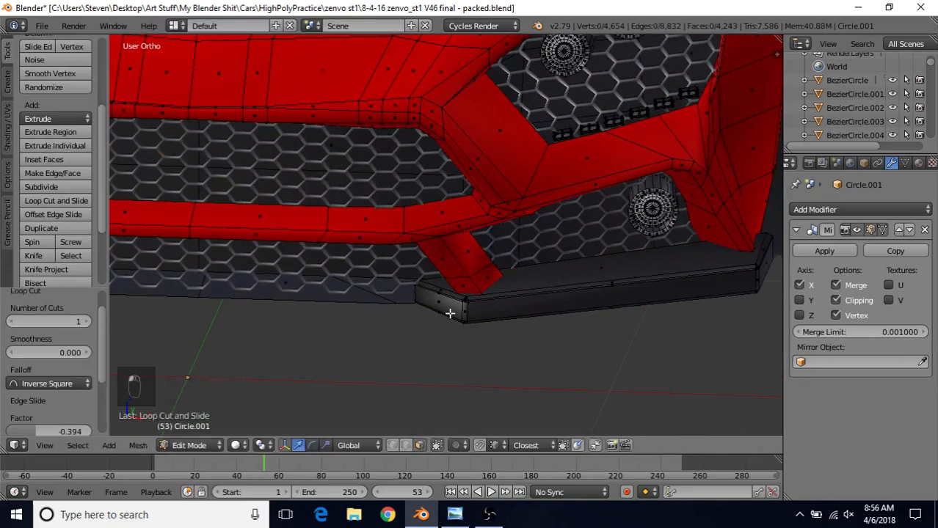
right_click(487, 276)
shift+middle_drag(489, 279, 377, 292)
key(e)
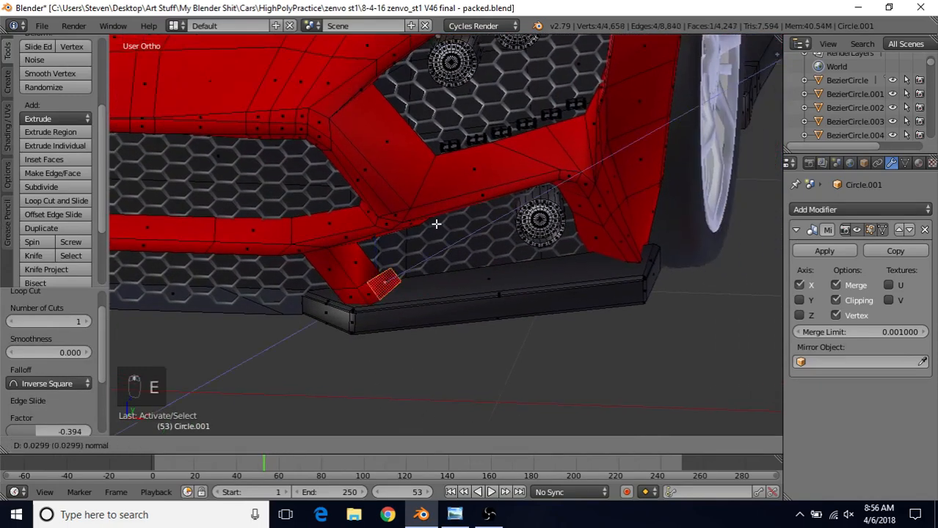
right_click(426, 258)
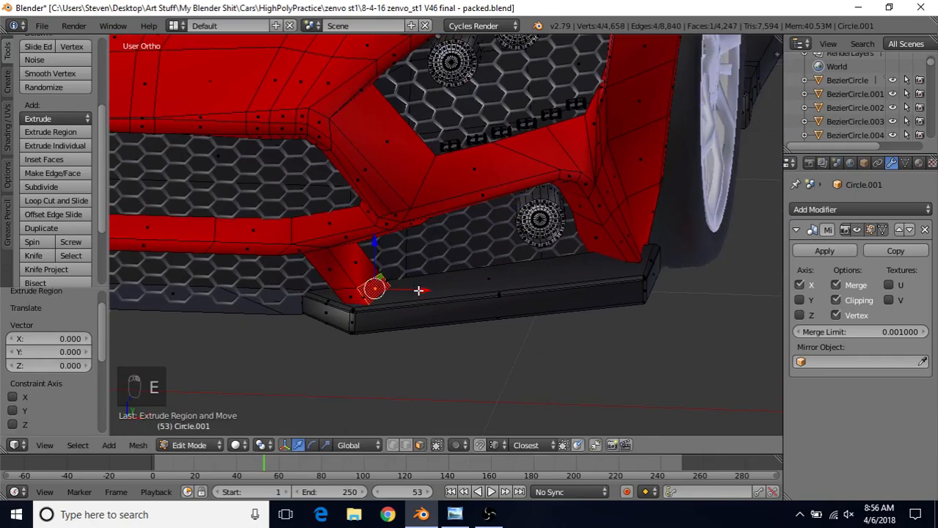
drag(418, 291, 638, 253)
Fit the bar's end face into the bumper's outer corner, finishing with a -0.007 shift along X.
middle_drag(638, 253, 557, 321)
drag(573, 337, 727, 281)
drag(709, 316, 726, 325)
middle_drag(623, 307, 630, 259)
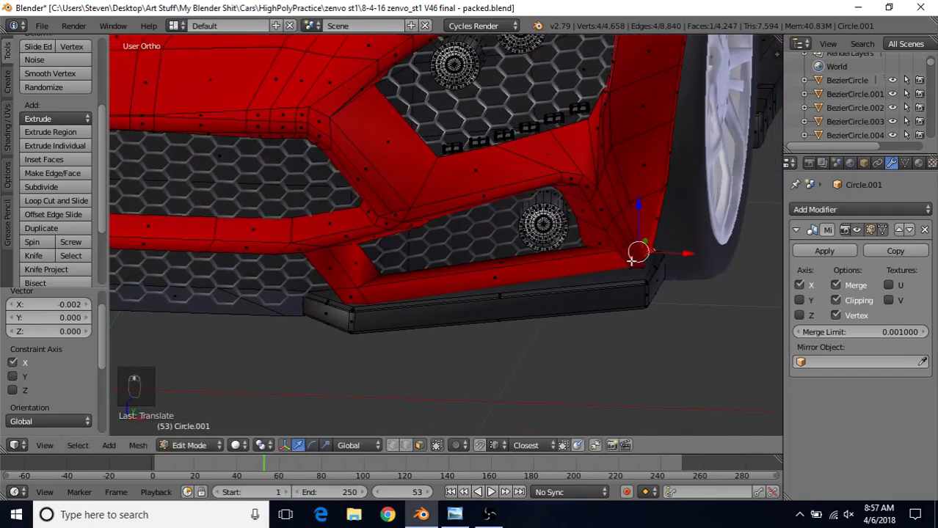
drag(694, 253, 661, 265)
Keep only the rear edge of the bar's end face selected and move it -0.015 along X.
middle_drag(661, 265, 494, 255)
scroll(511, 289, up, 3)
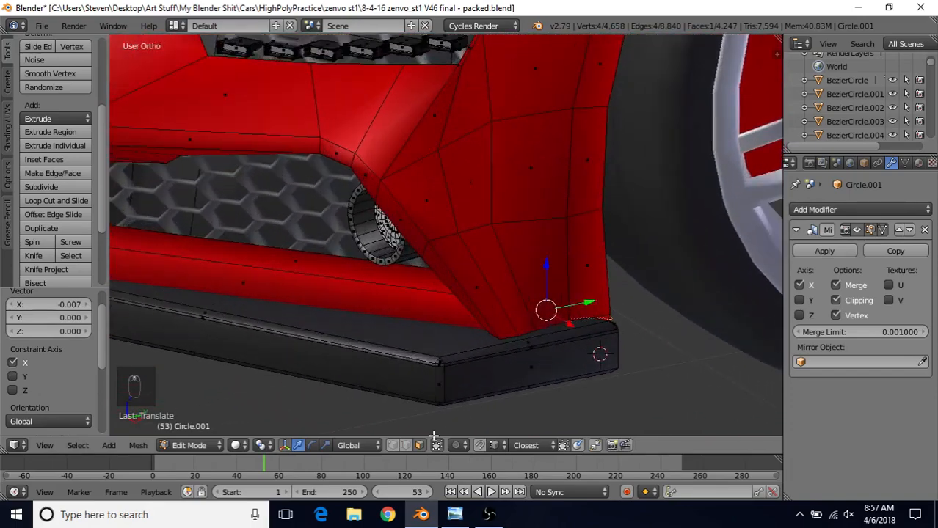
key(z)
key(c)
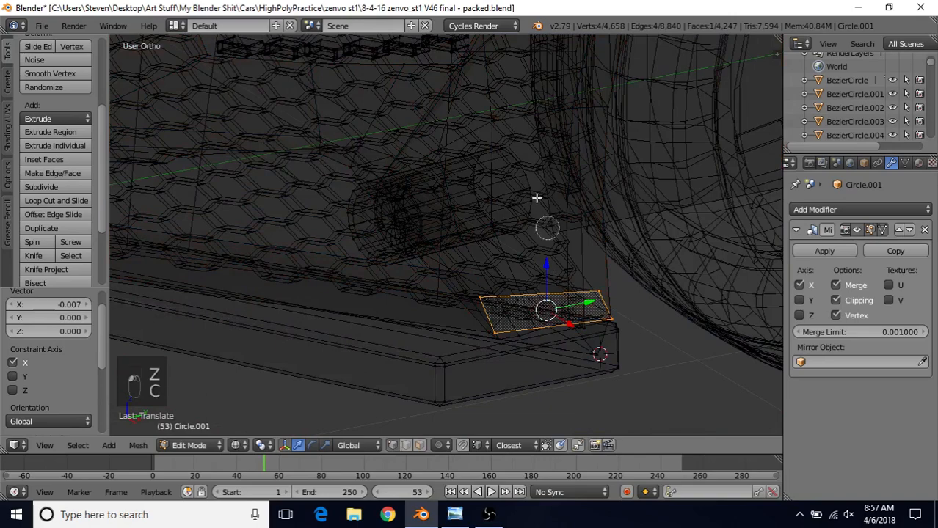
middle_drag(479, 289, 502, 352)
right_click(482, 287)
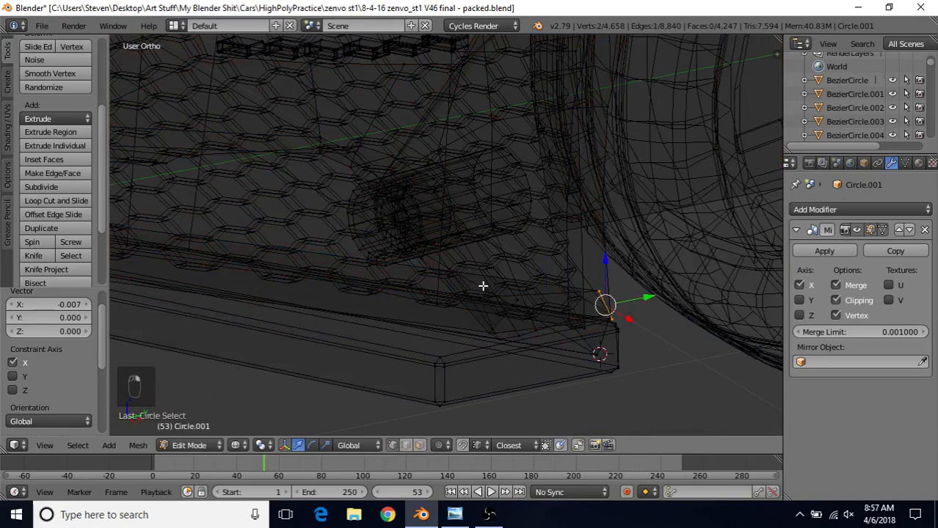
key(z)
drag(626, 316, 611, 296)
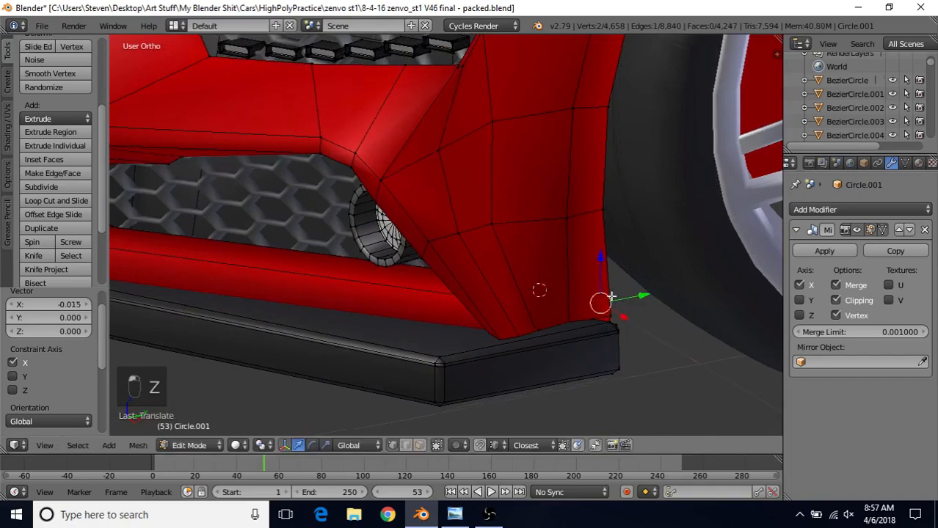
Readjust the bar's rear end edge along X and check the whole front bumper in Object Mode.
middle_drag(611, 297, 561, 302)
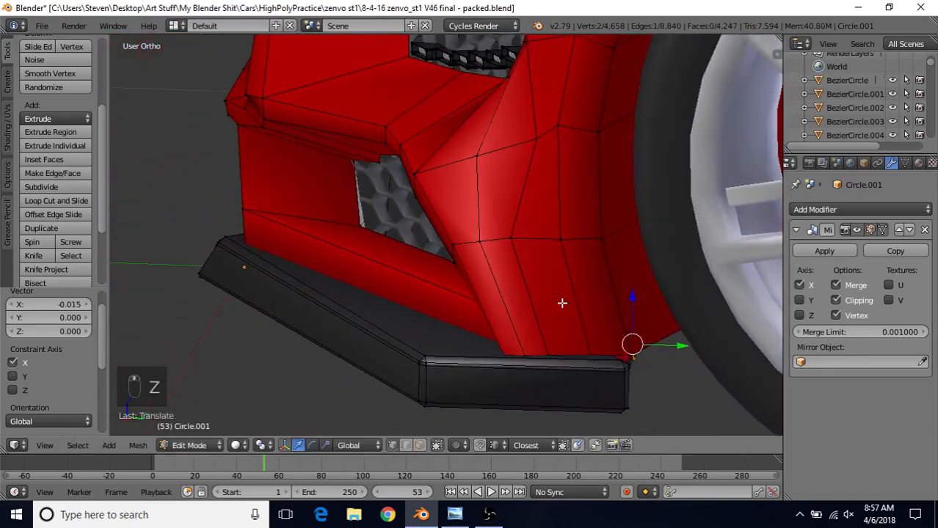
middle_drag(626, 357, 468, 198)
key(g)
key(x)
click(625, 339)
key(Tab)
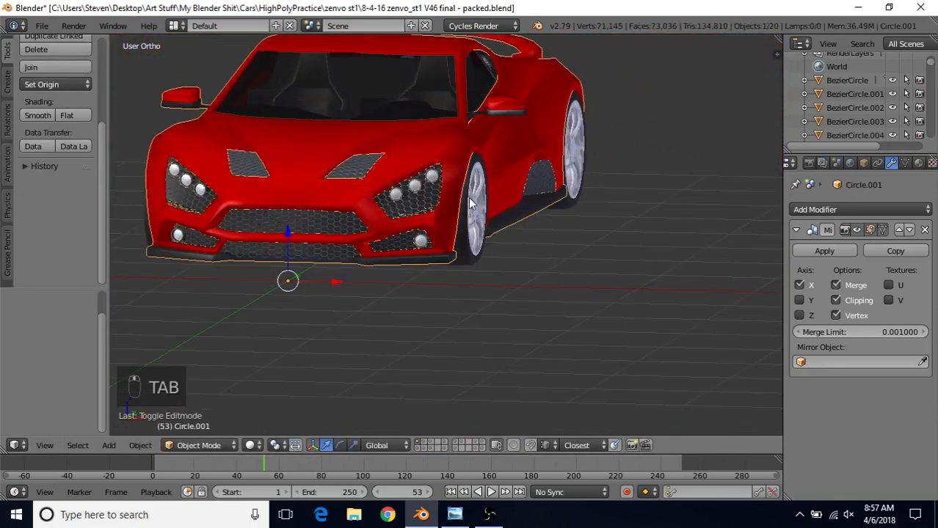
scroll(468, 197, up, 5)
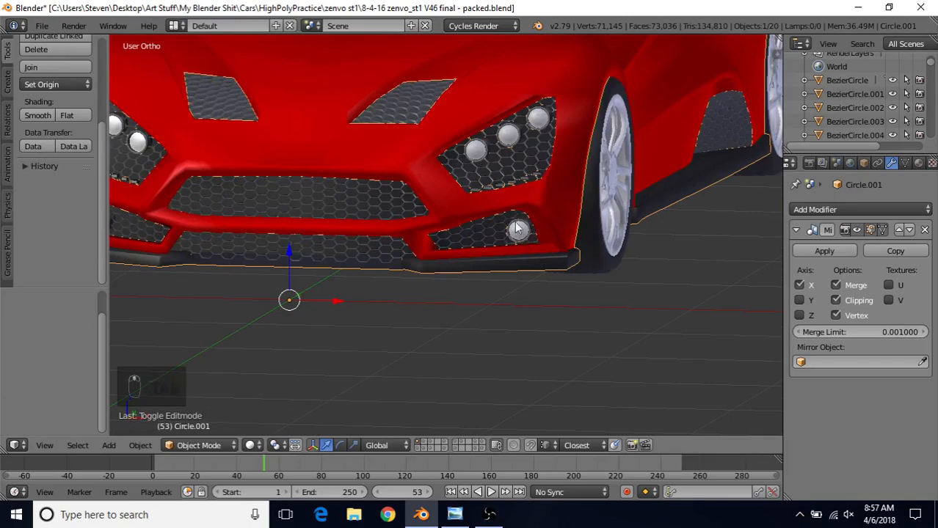
scroll(368, 242, down, 3)
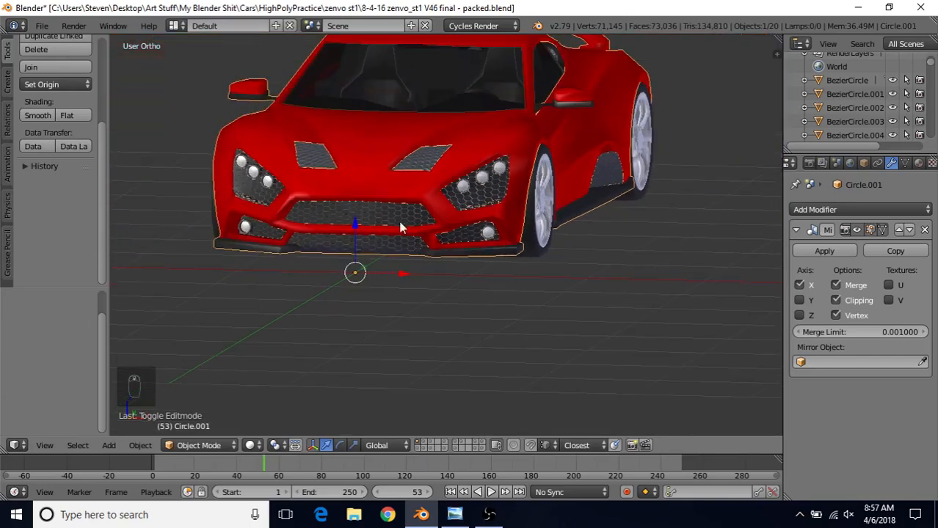
shift+middle_drag(434, 210, 488, 223)
scroll(488, 223, up, 3)
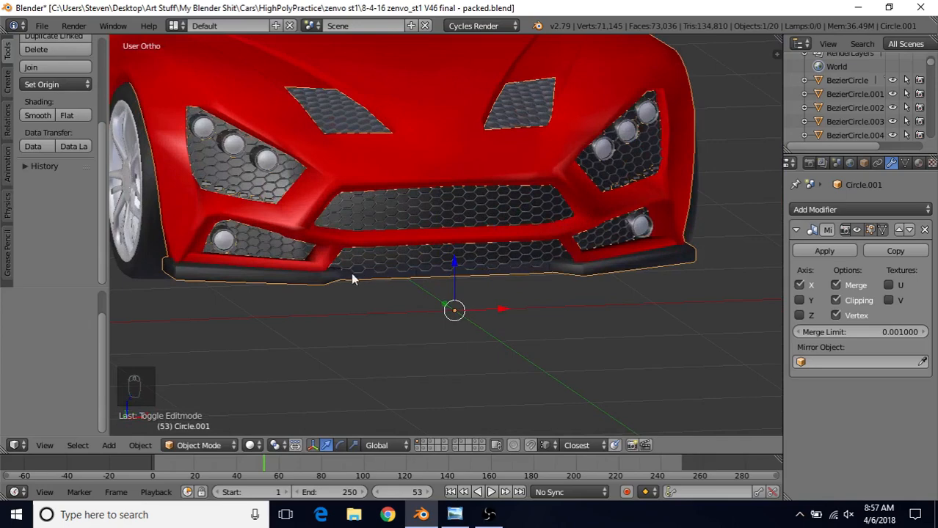
Add two evenly spaced loop cuts across the upper section of the strut without sliding them.
key(Tab)
scroll(524, 278, up, 2)
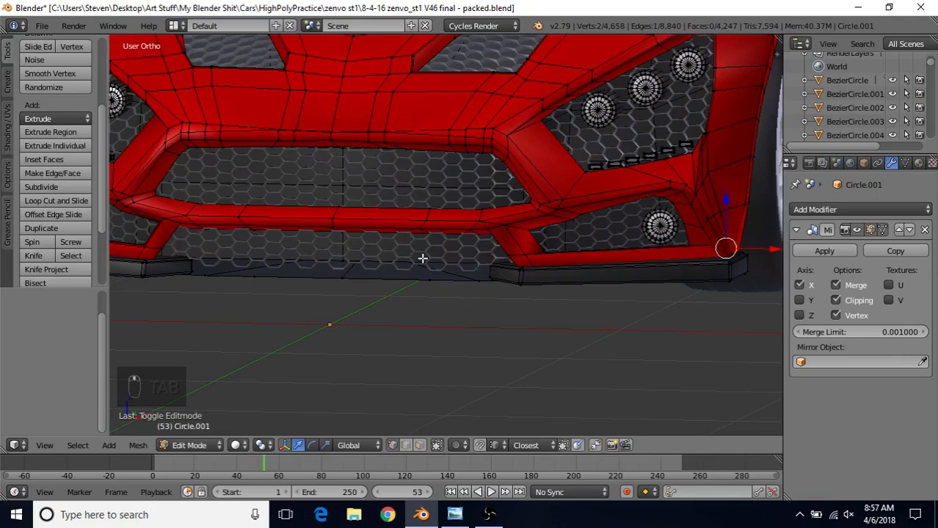
scroll(422, 258, up, 3)
key(ctrl+r)
scroll(565, 249, up, 1)
click(565, 248)
right_click(565, 249)
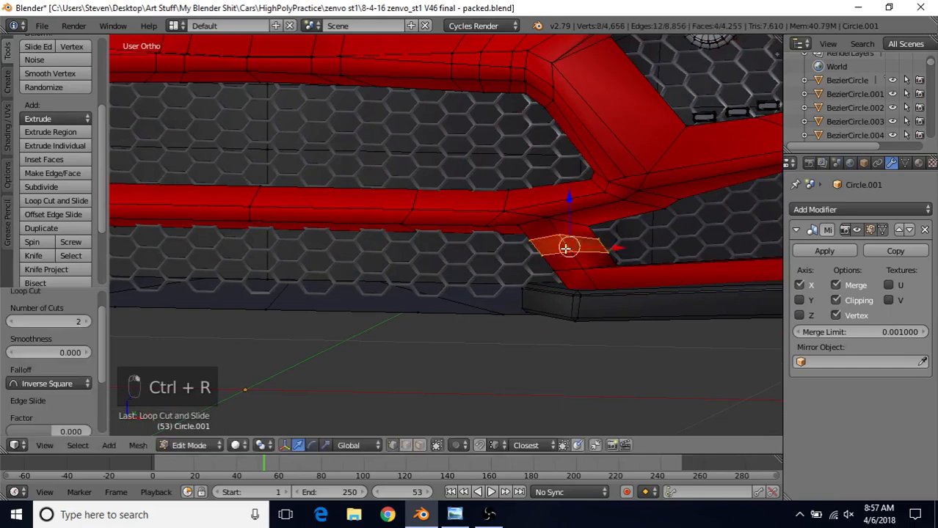
Extrude the strut's middle inner side face by 0.169 along its normal, down toward the lower edge of the centre grille.
scroll(479, 341, down, 1)
middle_drag(516, 267, 601, 258)
right_click(539, 241)
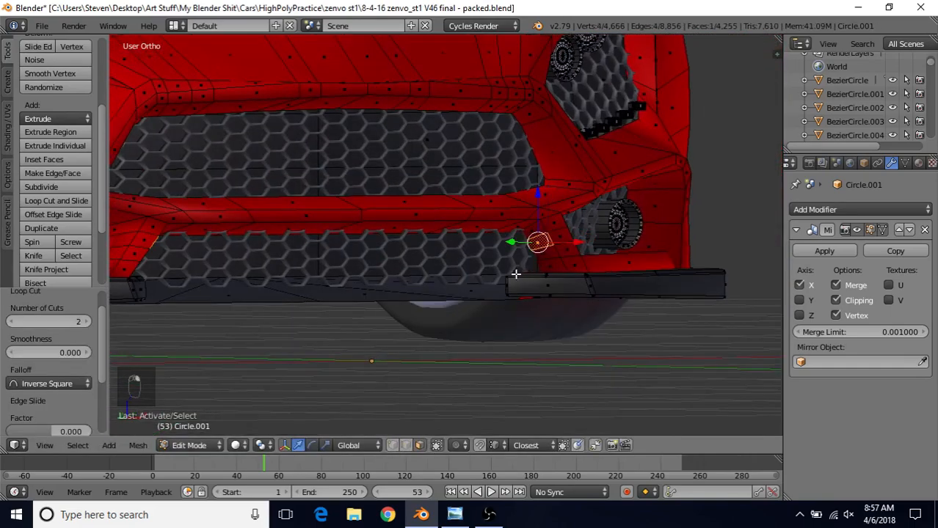
key(e)
click(467, 331)
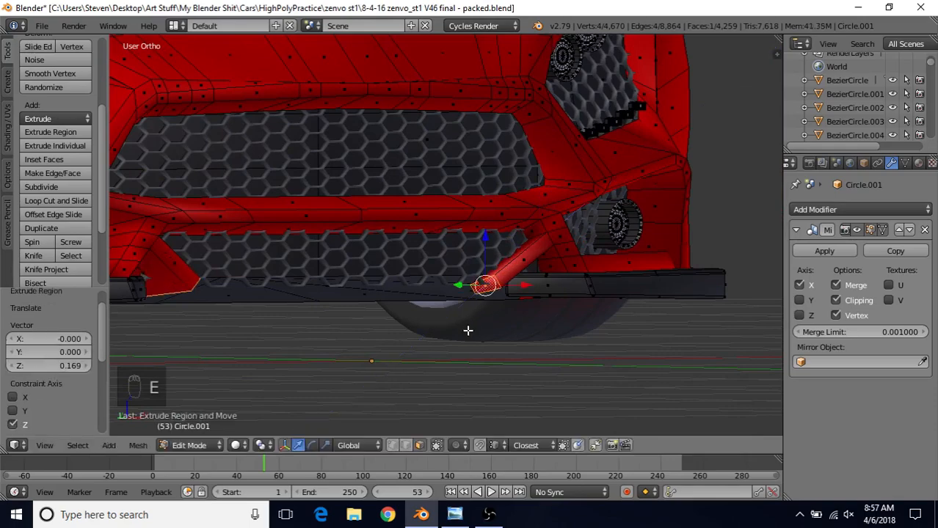
Flatten the new extrusion's end face by scaling it to 0 along X.
middle_drag(507, 227, 546, 265)
key(s)
key(x)
key(0)
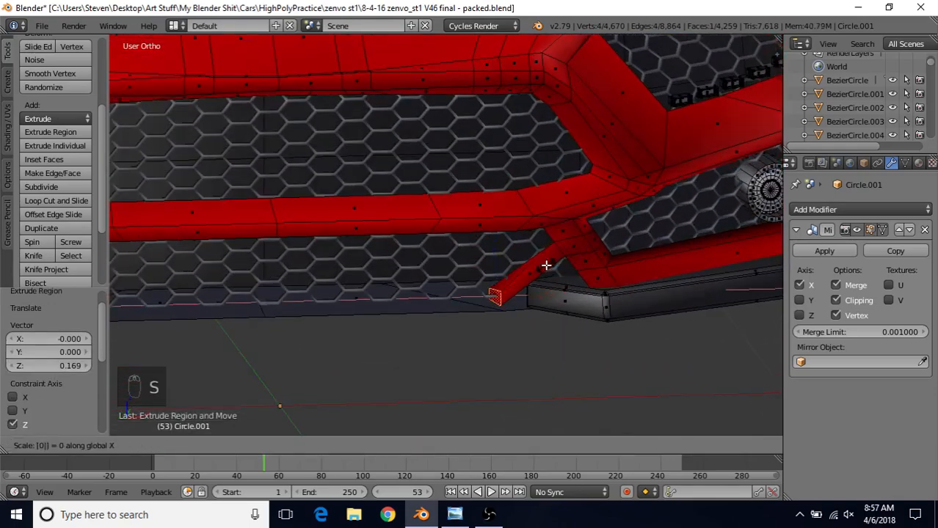
click(546, 265)
Make the flattened end face taller by scaling it 1.261 and another 1.137 along Z.
middle_drag(539, 268, 528, 258)
key(s)
key(z)
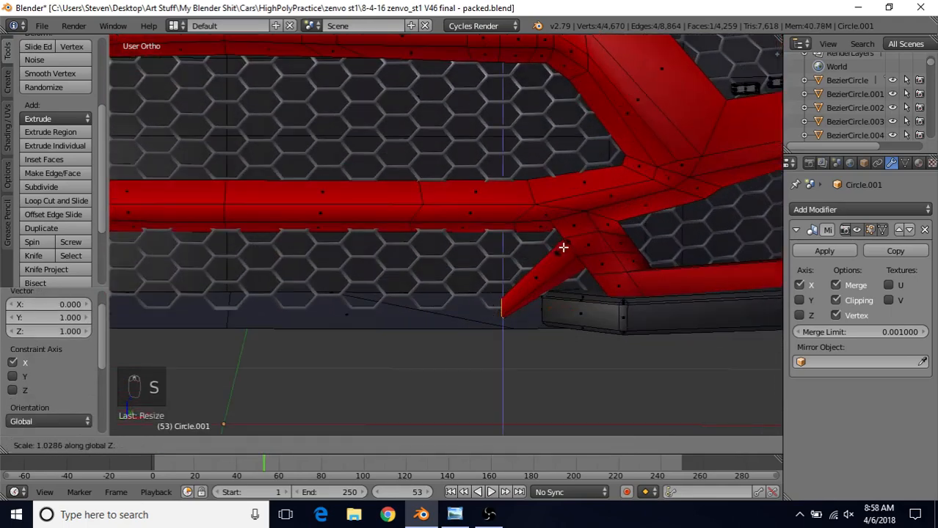
click(576, 237)
key(s)
key(z)
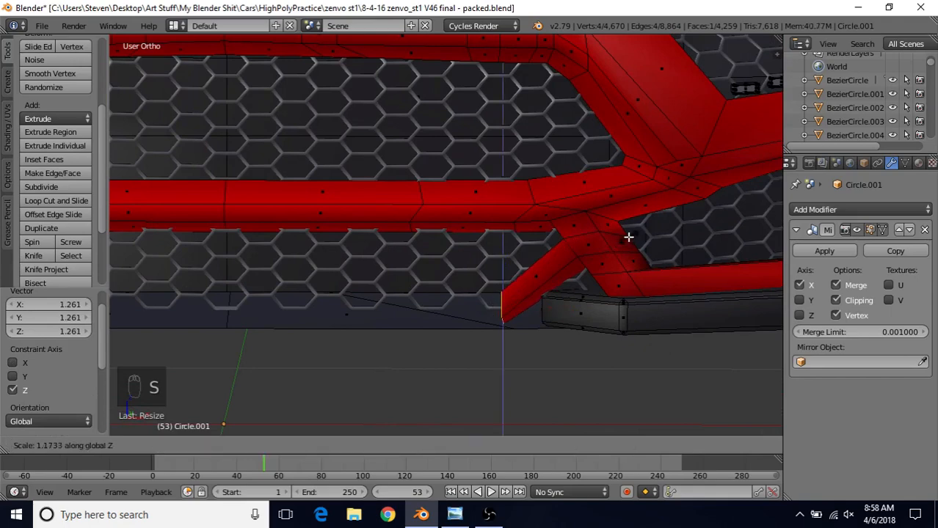
click(619, 239)
Extrude the flattened end face along X to the car's centre line as a lower grille bar, and check it in Object Mode.
scroll(561, 287, down, 1)
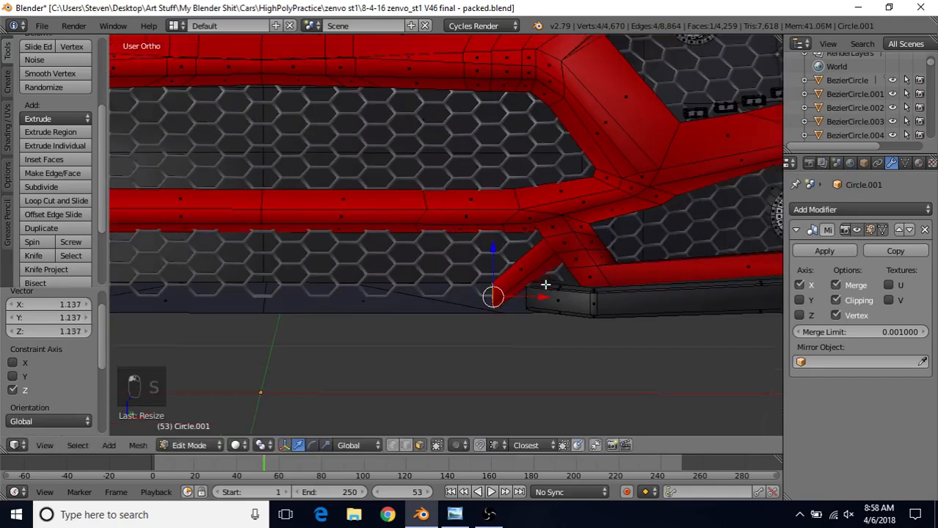
key(e)
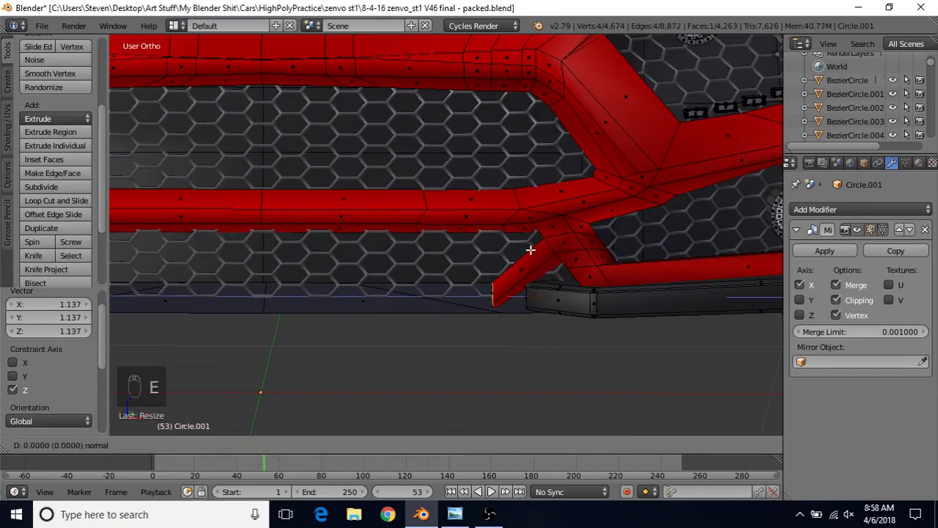
right_click(531, 250)
drag(545, 296, 252, 295)
scroll(378, 288, down, 3)
middle_drag(426, 253, 446, 272)
scroll(446, 272, up, 2)
key(Tab)
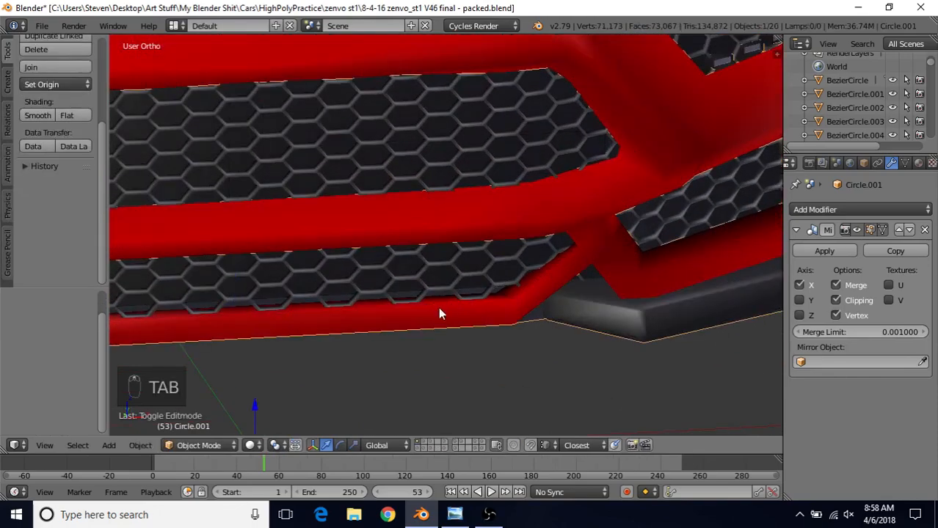
scroll(438, 308, down, 5)
middle_drag(391, 220, 344, 258)
key(Tab)
scroll(441, 267, up, 4)
middle_drag(440, 266, 446, 274)
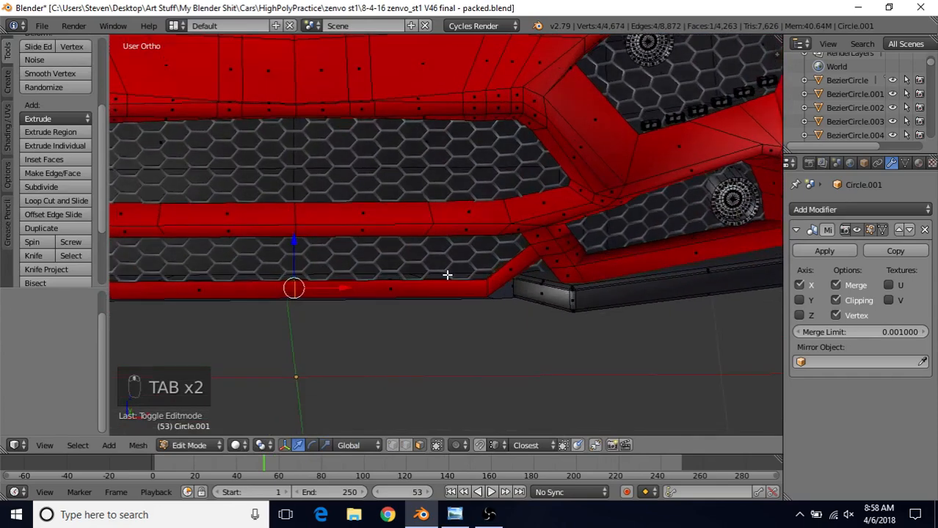
Delete the lower grille bar's end face at the centre line and move the bar's face loop down 0.025 along Z.
key(Delete)
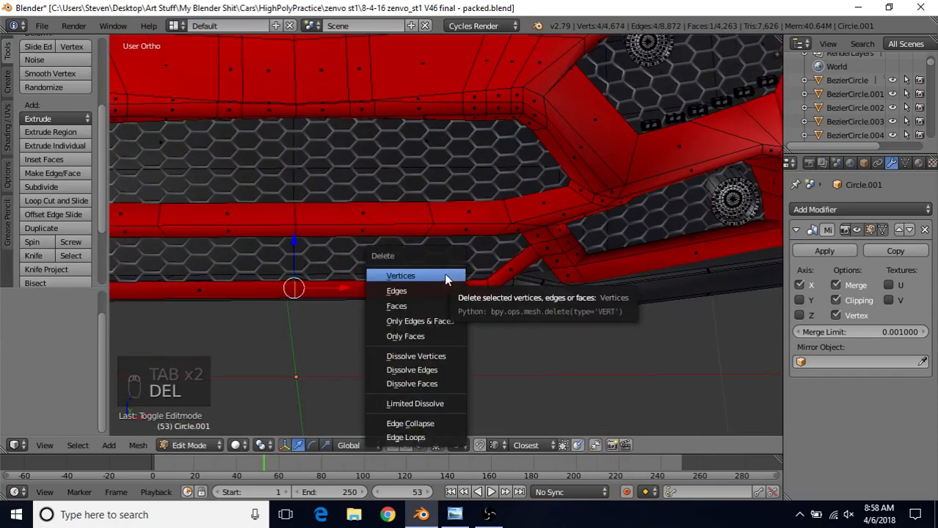
click(412, 301)
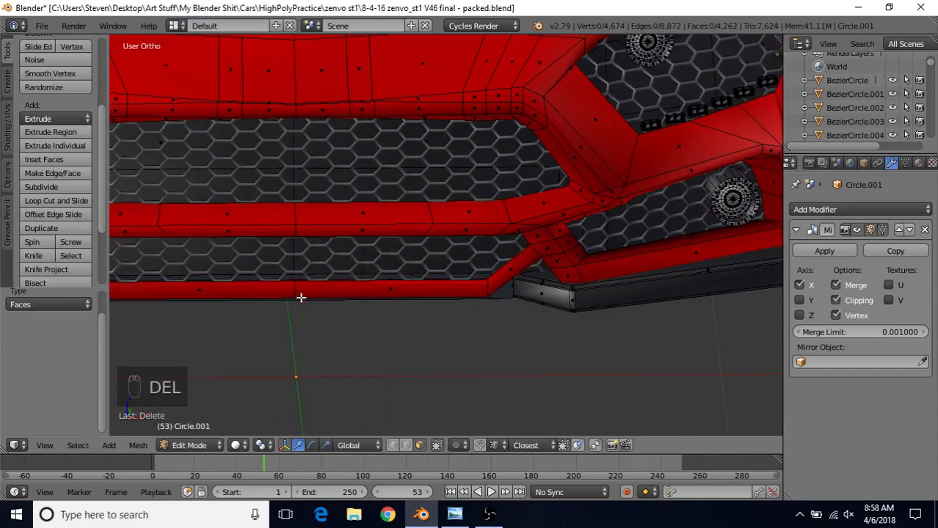
middle_drag(412, 295, 435, 309)
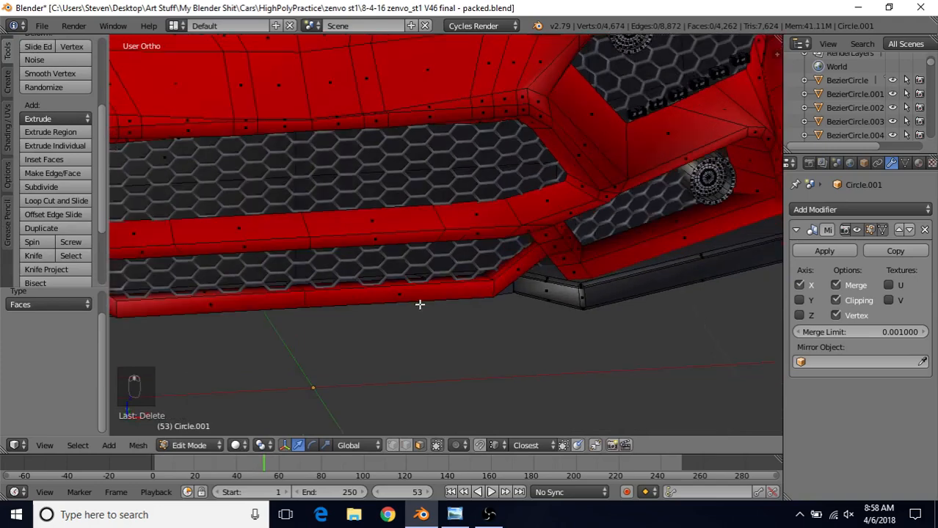
alt+right_click(392, 288)
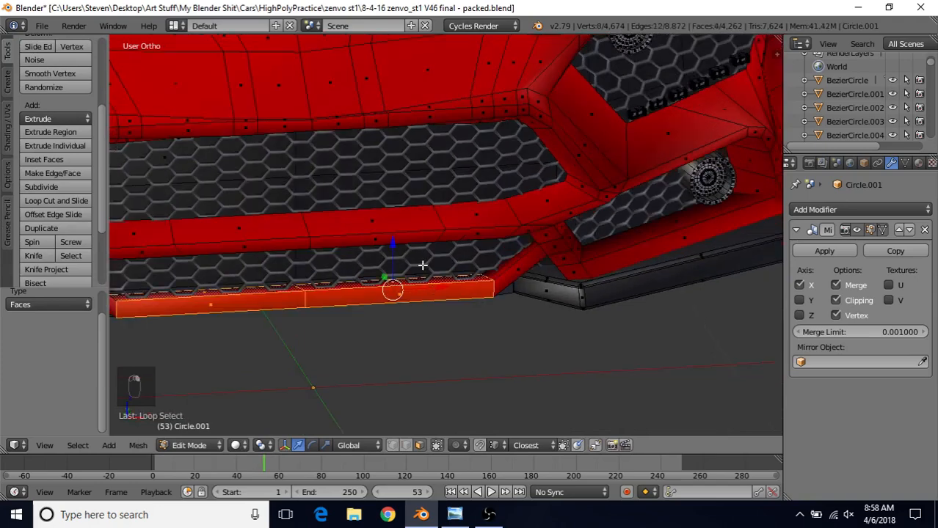
drag(392, 247, 393, 256)
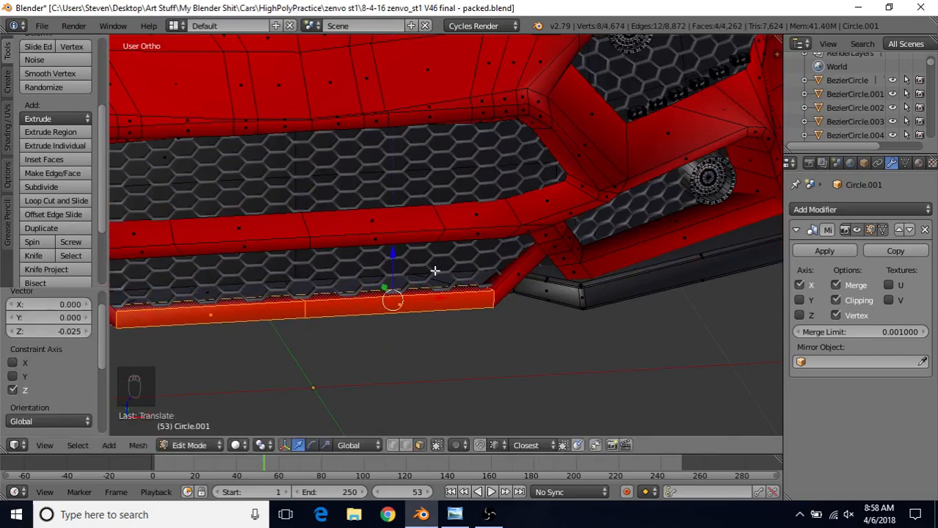
middle_drag(435, 270, 394, 254)
scroll(394, 253, up, 2)
mouse_move(419, 311)
middle_down()
mouse_move(402, 318)
mouse_move(424, 310)
middle_up()
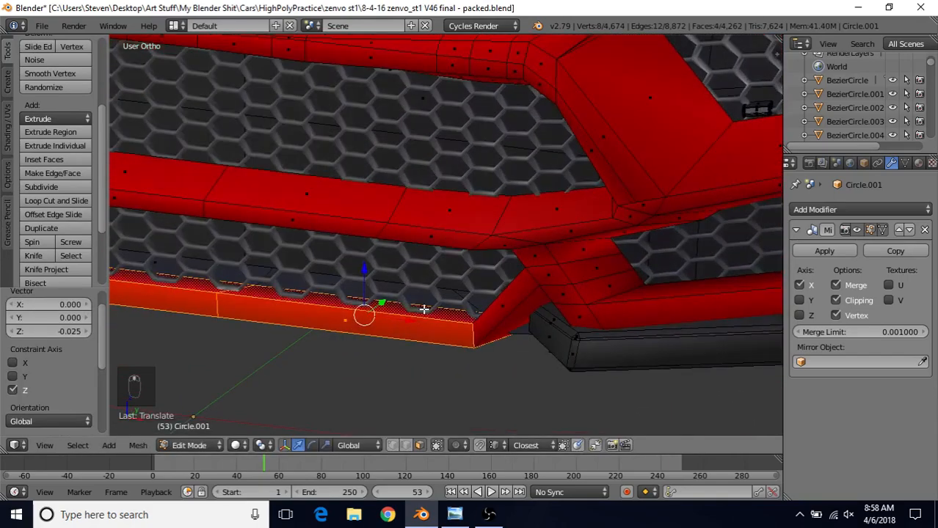
scroll(421, 312, down, 2)
key(Tab)
scroll(419, 310, down, 4)
middle_drag(438, 222, 483, 206)
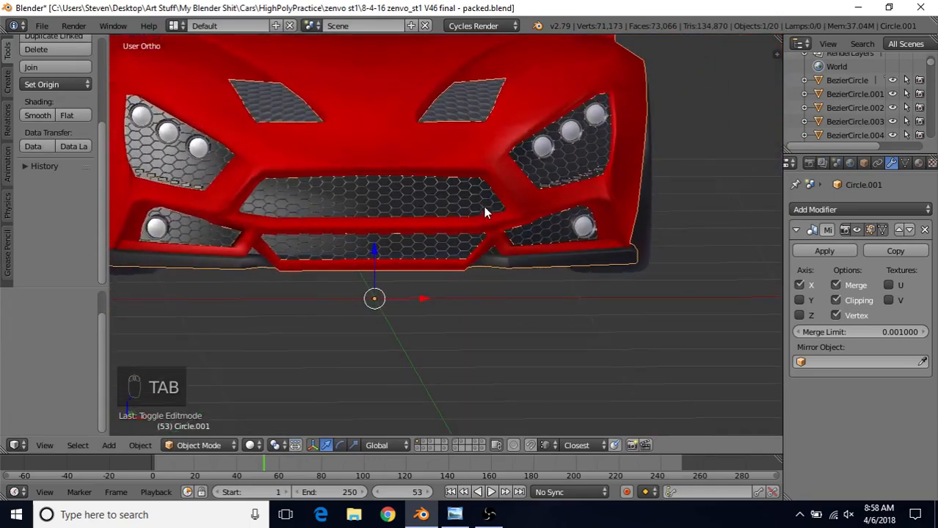
Scale the lower grille bar's face loop by 0.939 along Z.
scroll(483, 210, up, 3)
scroll(483, 209, up, 1)
key(Tab)
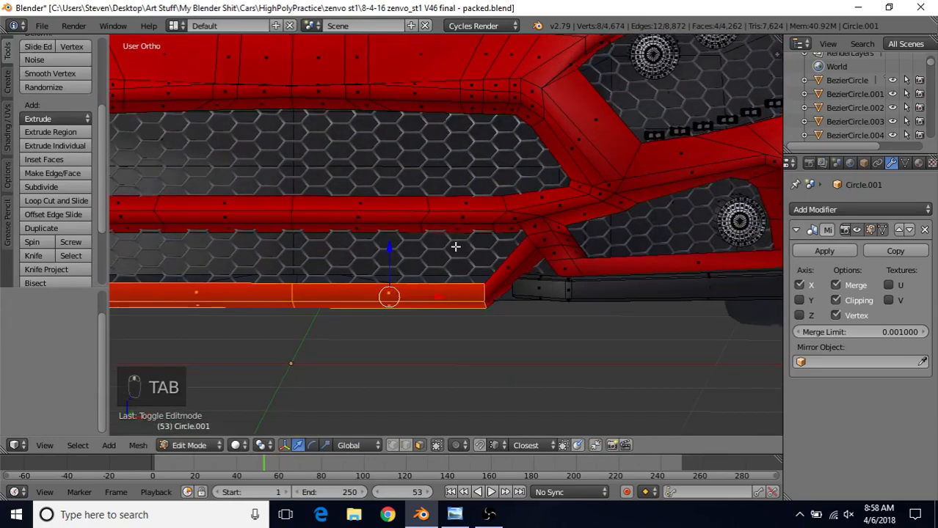
key(s)
key(z)
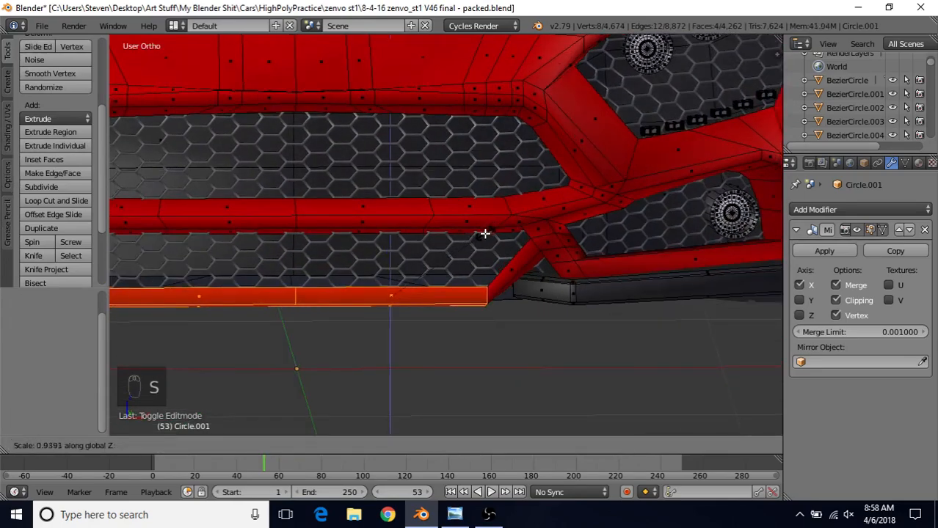
click(484, 233)
scroll(484, 246, up, 1)
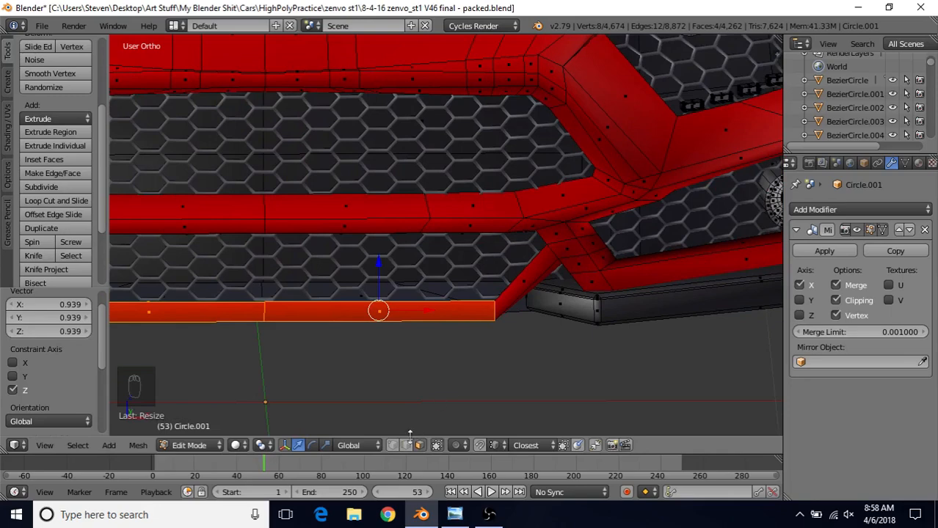
Shear the edge loop at the corner between strut and lower bar by -0.5 in the front view.
alt+right_click(494, 310)
key(KP_1)
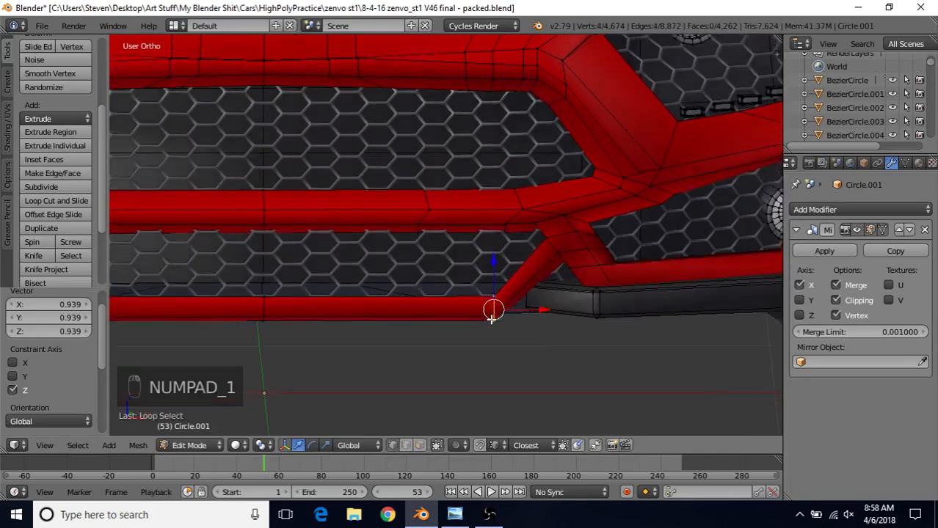
scroll(491, 318, up, 1)
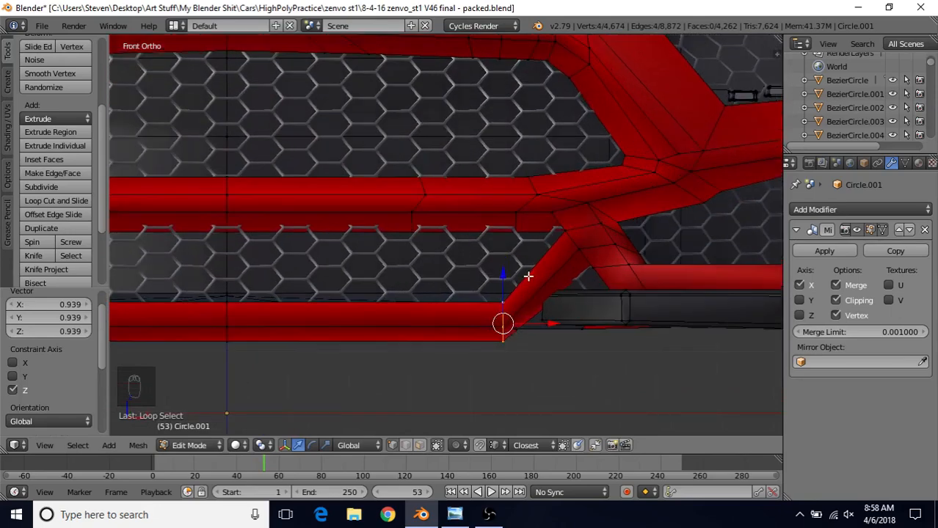
key(ctrl+alt+shift+s)
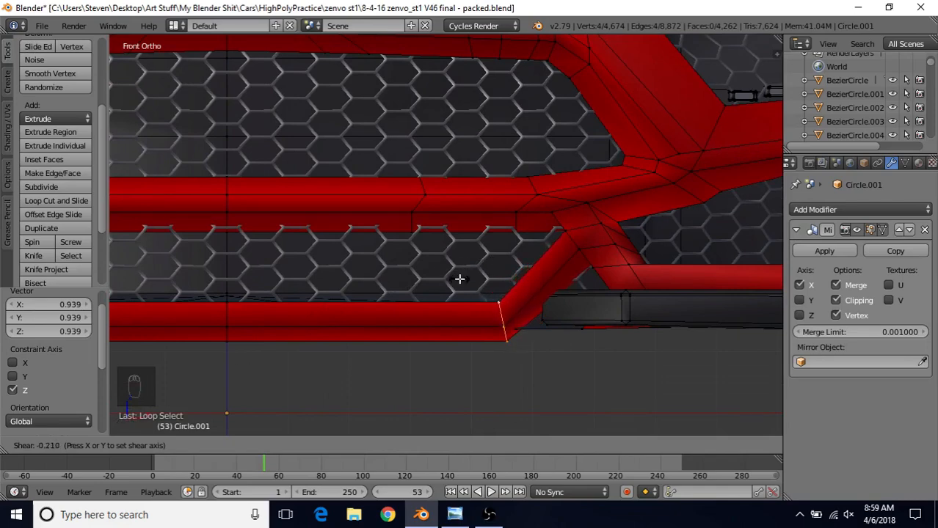
text(-.5)
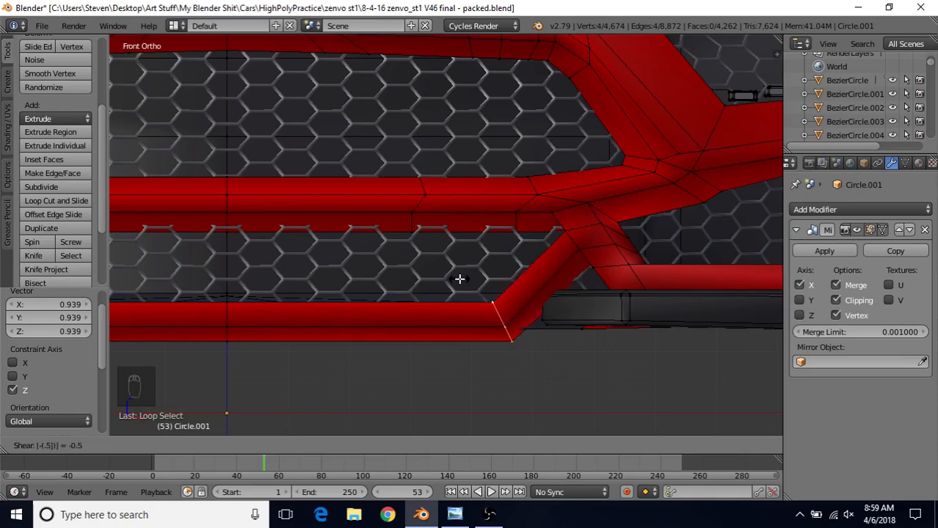
key(Return)
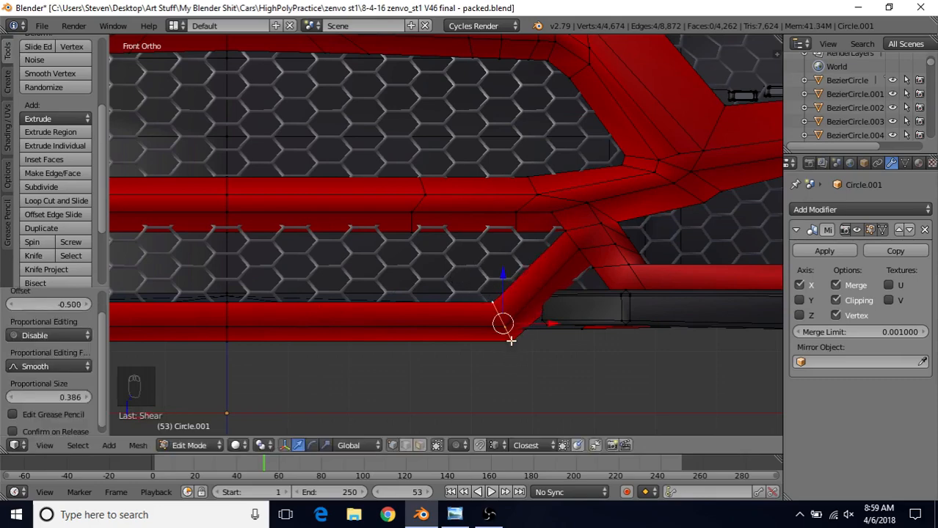
Examine the front bumper with the angled lower bar corner in Object Mode from several angles.
scroll(446, 347, down, 2)
key(Tab)
scroll(429, 359, down, 4)
middle_drag(429, 360, 449, 177)
scroll(440, 251, down, 3)
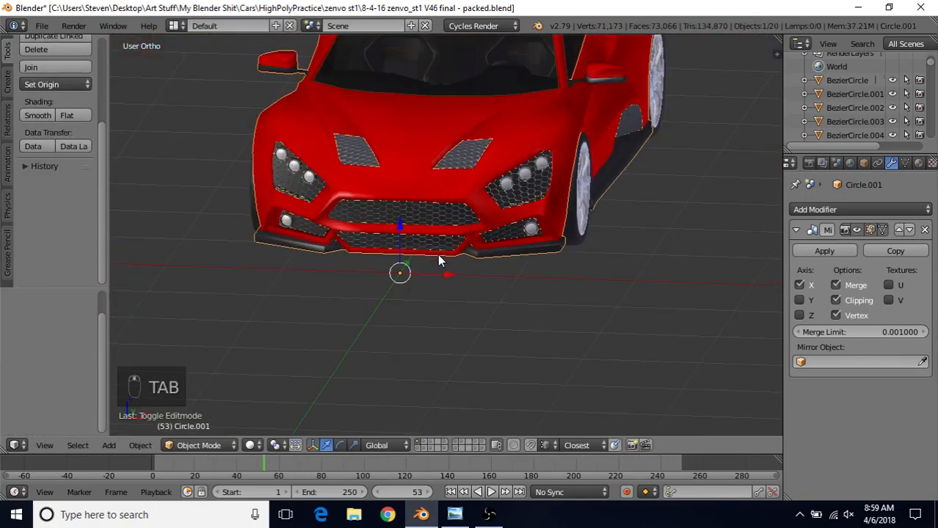
middle_drag(408, 249, 359, 279)
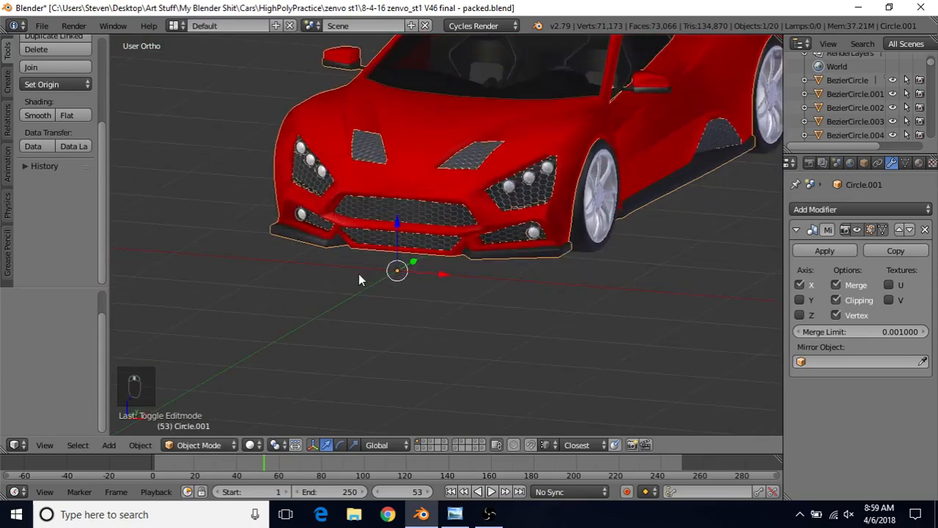
scroll(380, 258, up, 3)
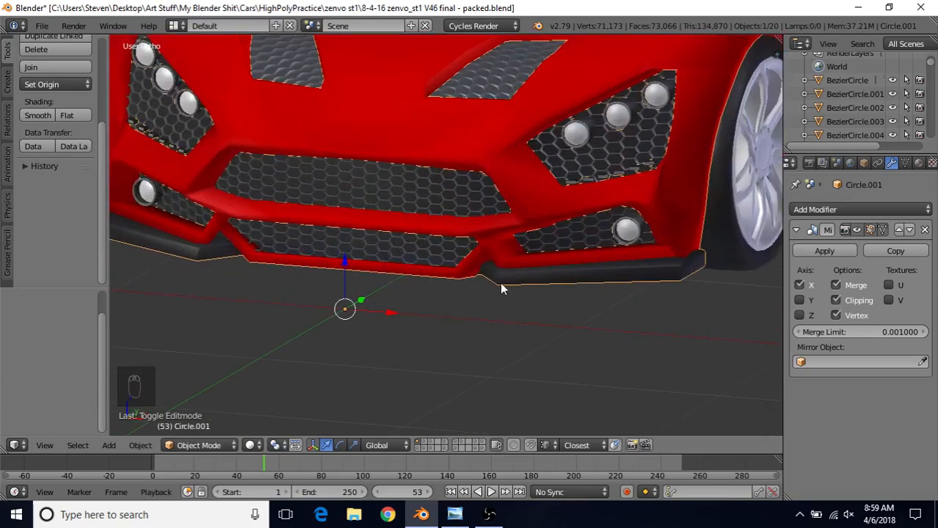
Delete the vertices of the lower grille bar's face loop to remove the bar.
key(Tab)
scroll(499, 275, up, 4)
shift+middle_drag(464, 278, 516, 260)
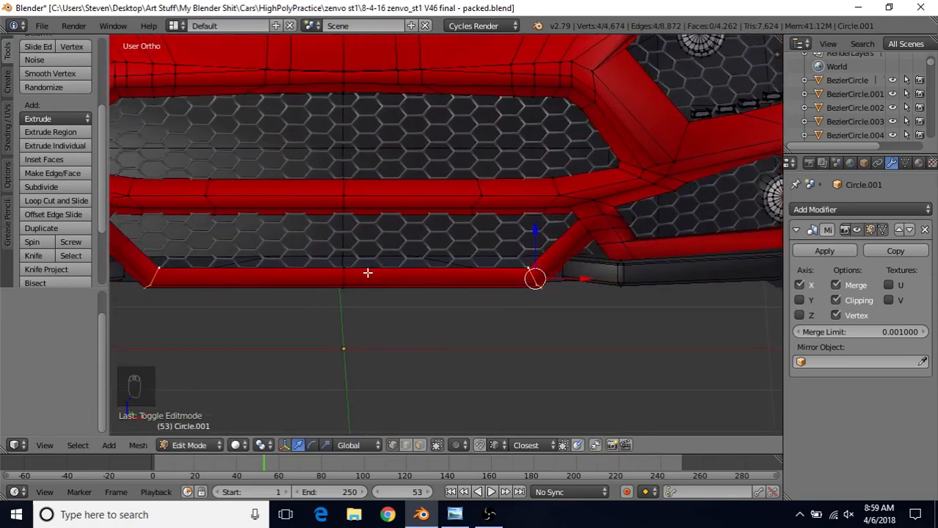
alt+right_click(342, 277)
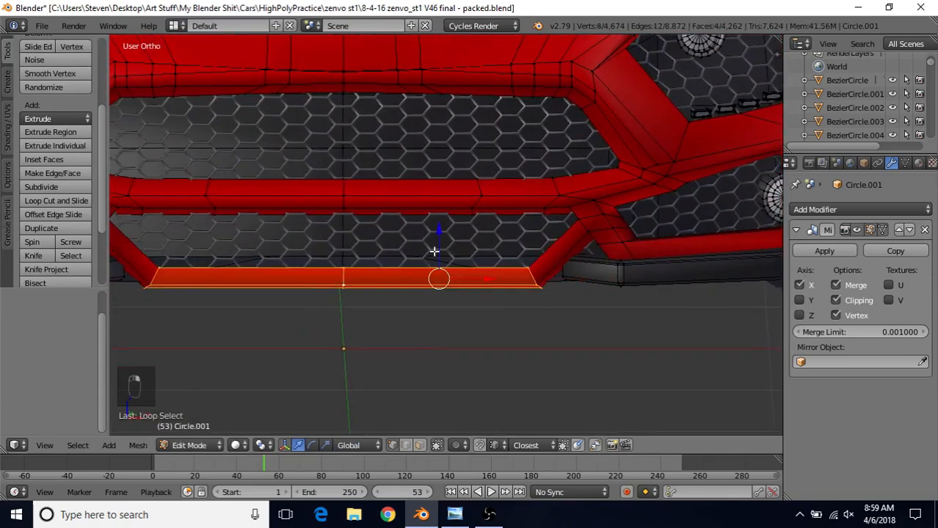
key(Delete)
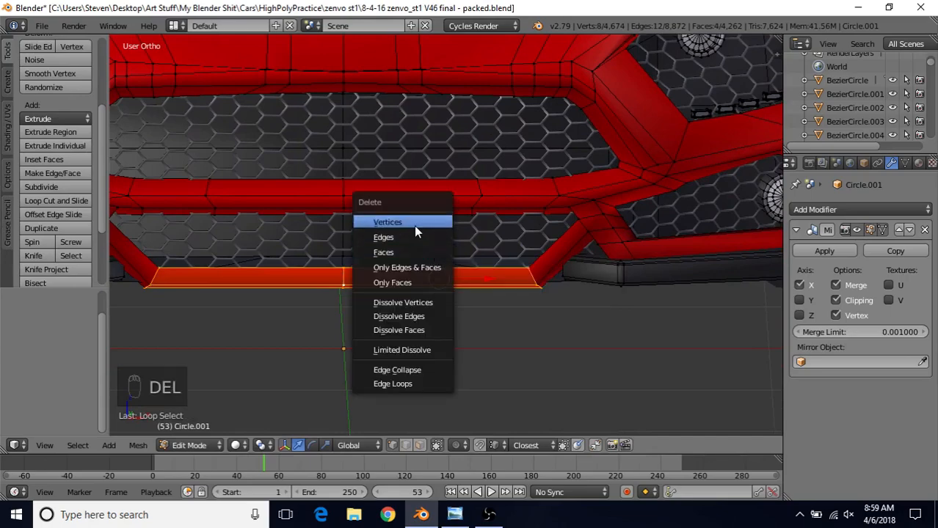
click(414, 225)
middle_drag(440, 223, 587, 234)
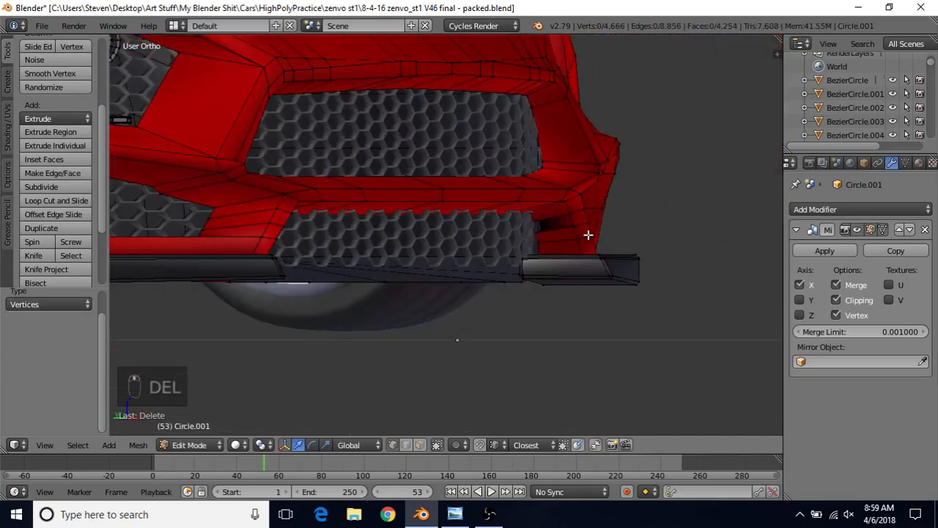
Fill the hole left in the strut's inner side with a new face.
scroll(492, 250, up, 5)
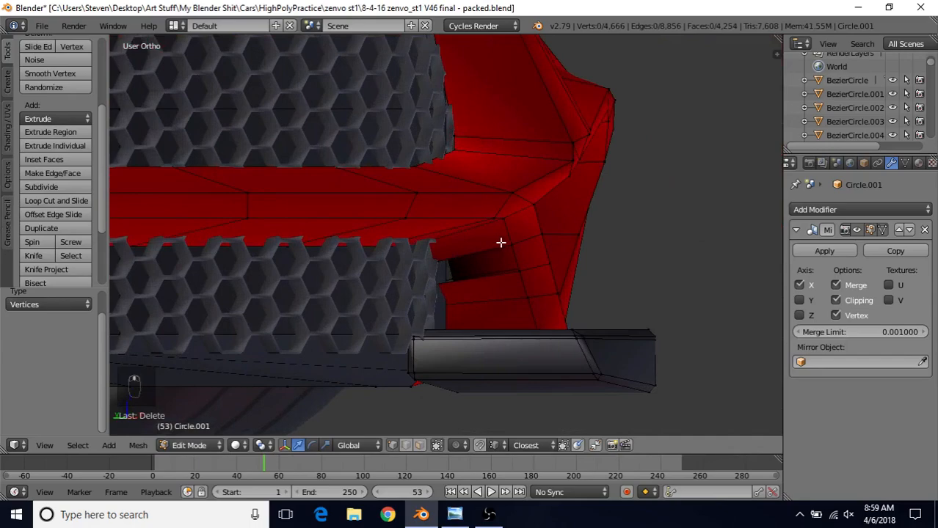
right_click(502, 245)
shift+right_click(522, 281)
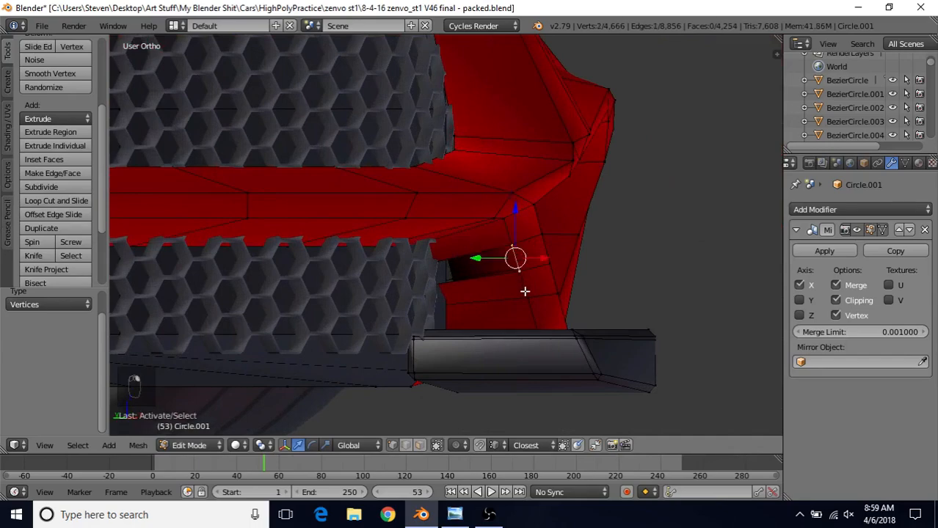
key(f)
Add one centred loop cut across the inner section of the black splitter below the strut.
scroll(442, 339, down, 4)
middle_drag(442, 339, 443, 314)
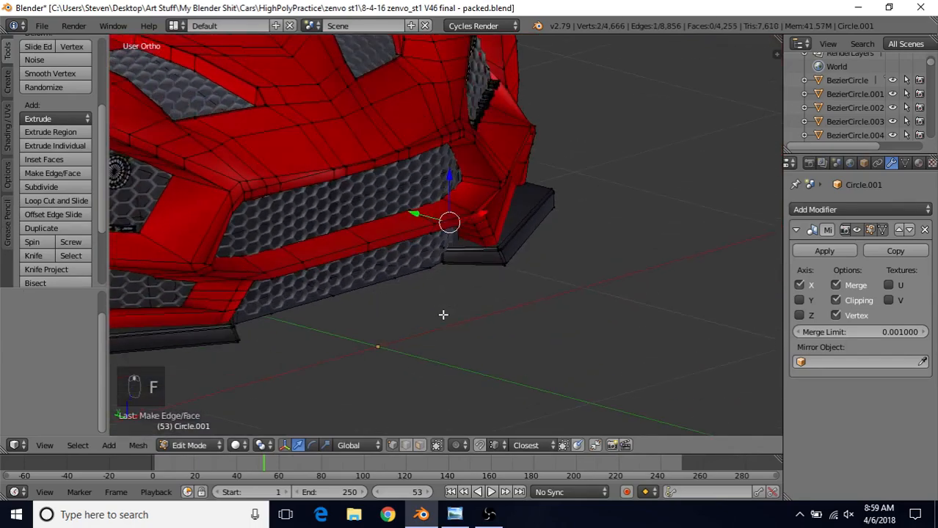
scroll(444, 314, up, 3)
key(ctrl+r)
click(479, 276)
right_click(479, 277)
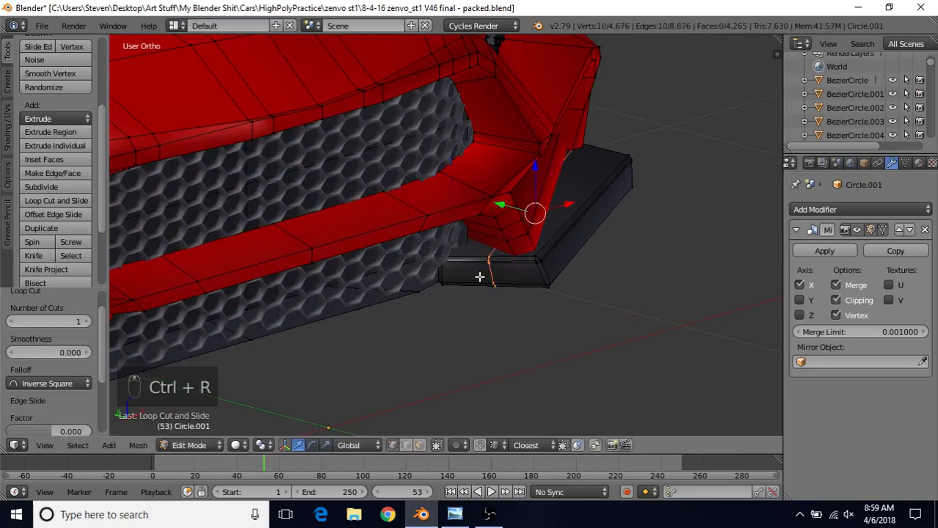
key(g)
key(g)
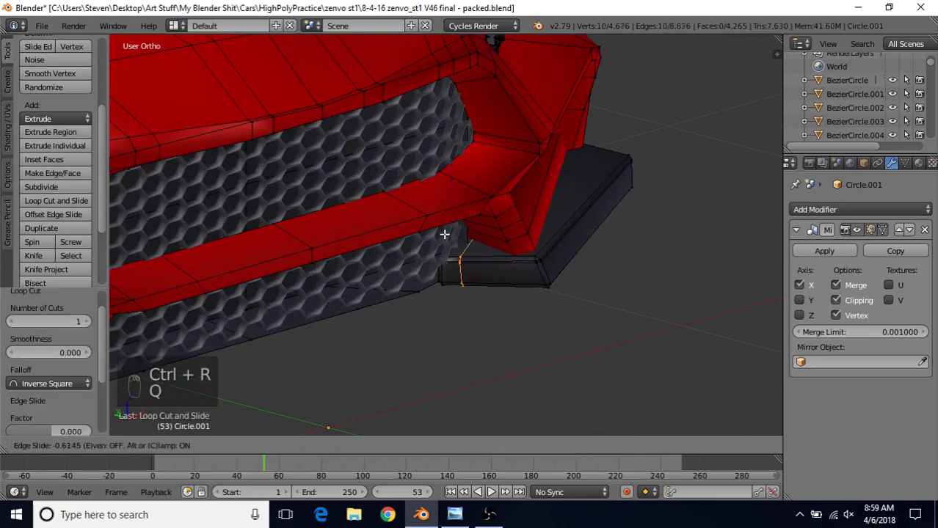
right_click(465, 247)
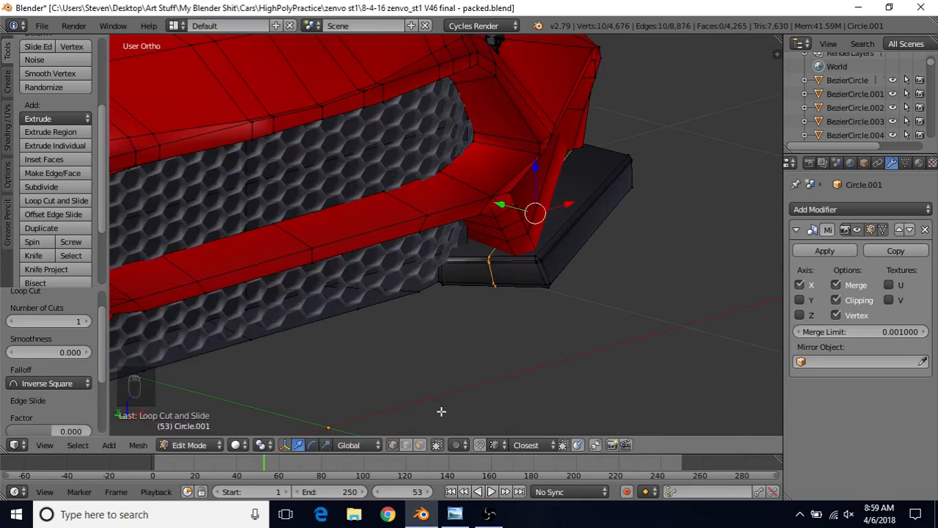
Extrude the splitter's inner front face -0.802 along X to the car's centre line, below the centre grille.
click(419, 445)
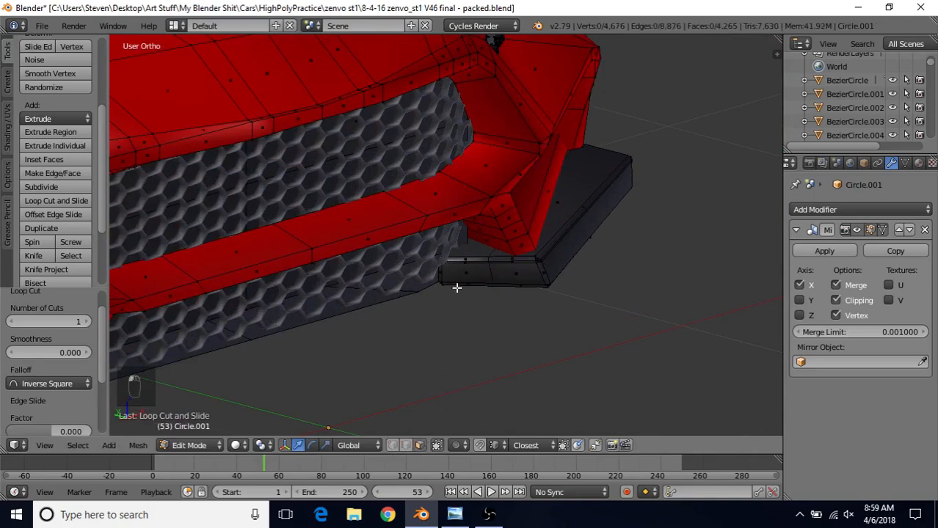
click(456, 287)
middle_drag(457, 287, 419, 255)
key(e)
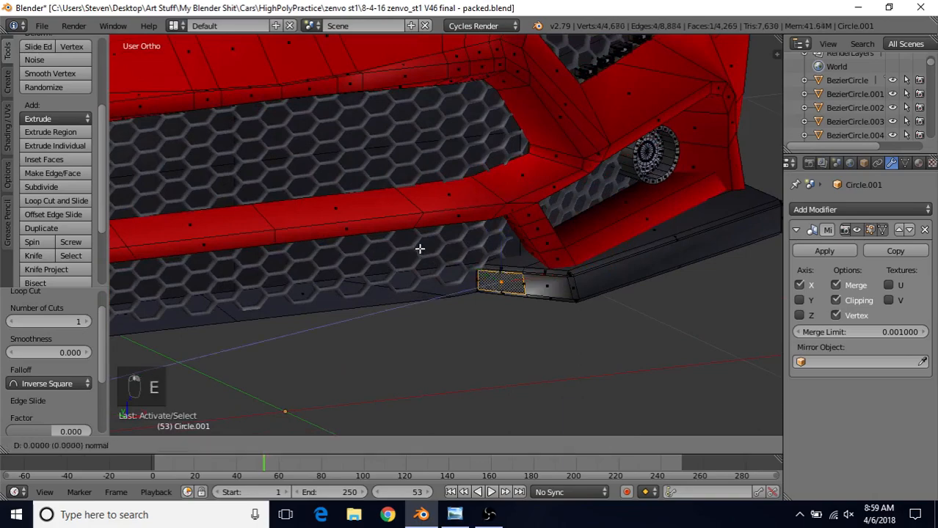
key(x)
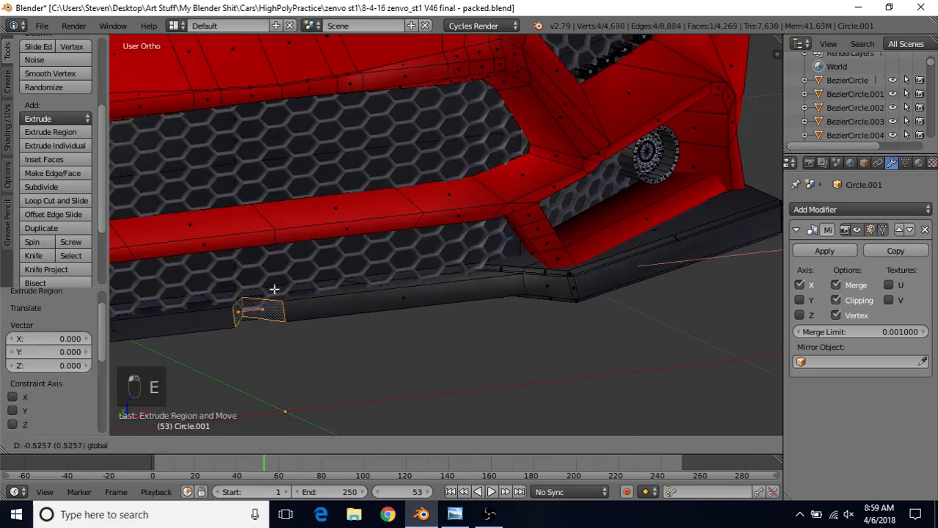
click(180, 304)
Move the extruded splitter face forward by -0.043 along Y.
middle_drag(424, 304, 506, 210)
key(g)
key(y)
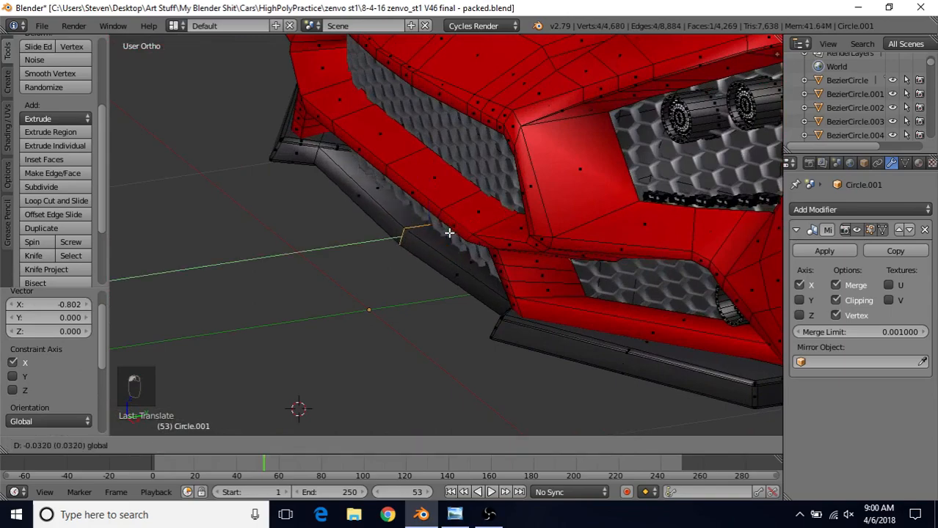
click(441, 232)
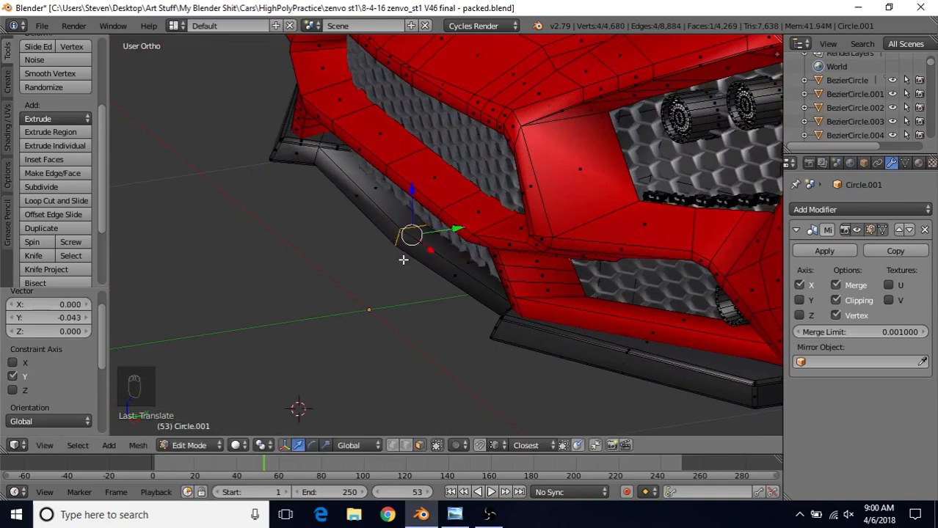
Examine the front bumper with the extended splitter in Object Mode from several angles.
scroll(404, 263, down, 6)
key(Tab)
scroll(413, 229, down, 3)
middle_drag(445, 205, 504, 206)
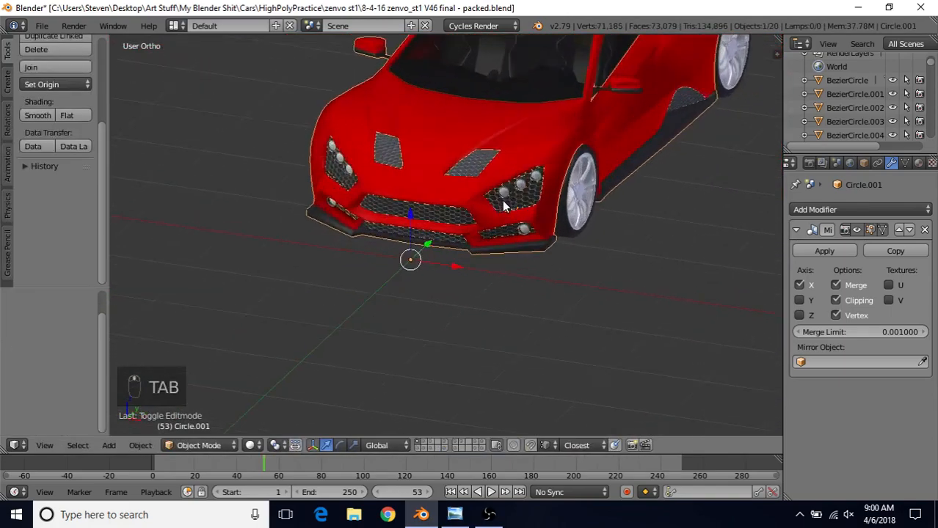
scroll(431, 239, up, 3)
middle_drag(429, 240, 335, 247)
scroll(450, 233, down, 2)
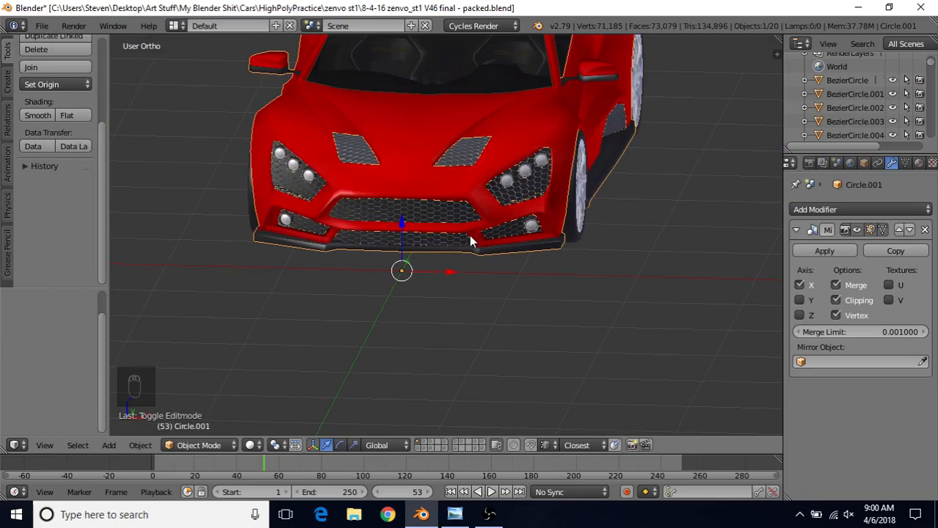
Examine the car's front end in Object Mode and compare it with the green car in the front reference photo.
scroll(396, 242, down, 3)
middle_drag(437, 217, 470, 214)
scroll(469, 213, up, 3)
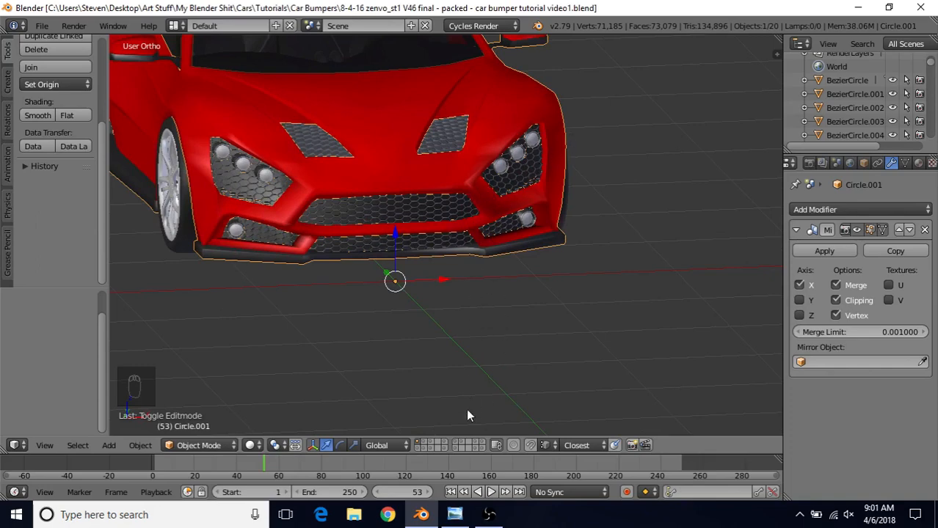
click(455, 514)
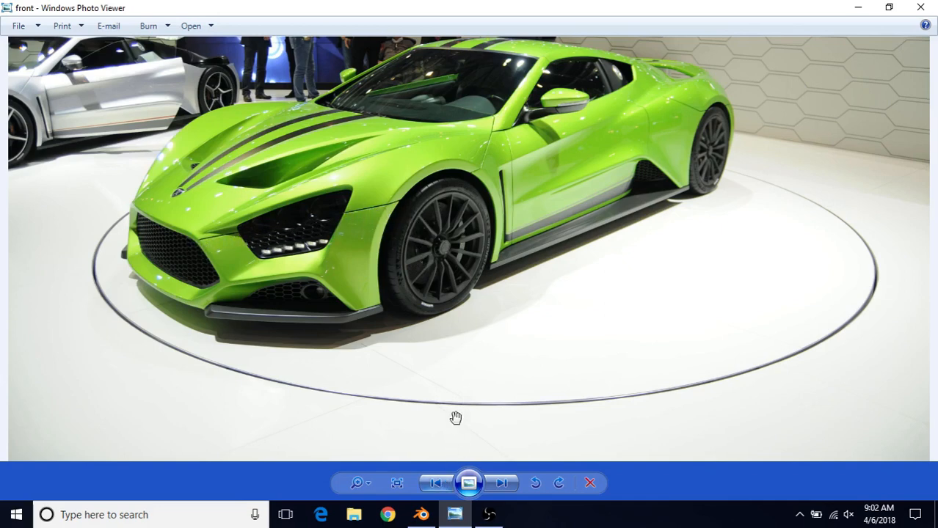
click(421, 514)
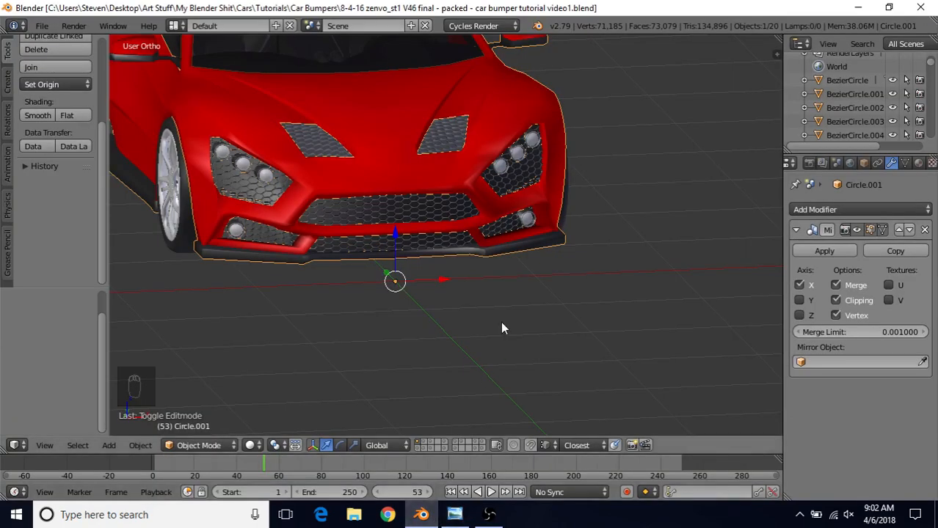
In Edit Mode, select a face in the upper centre grille with all its linked geometry and hide it.
key(Tab)
middle_drag(504, 276, 410, 291)
scroll(410, 291, up, 4)
right_click(325, 241)
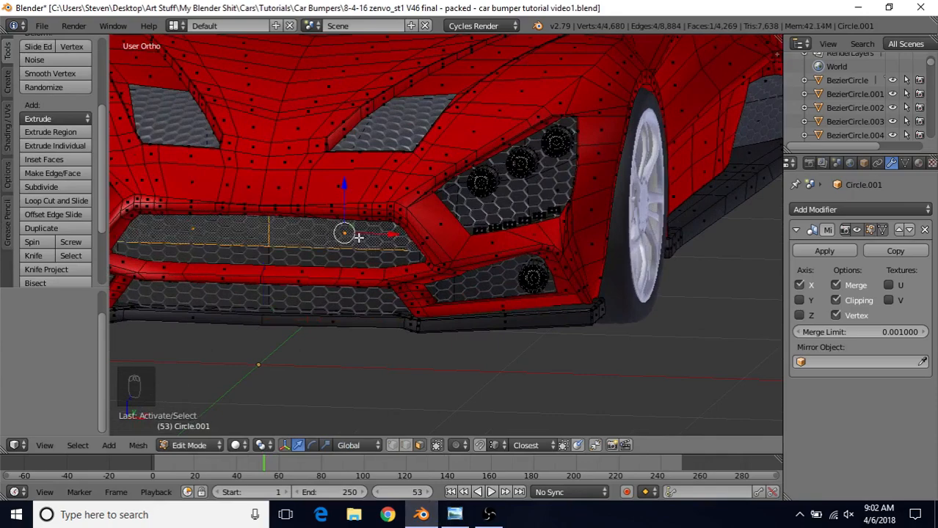
key(ctrl+l)
key(h)
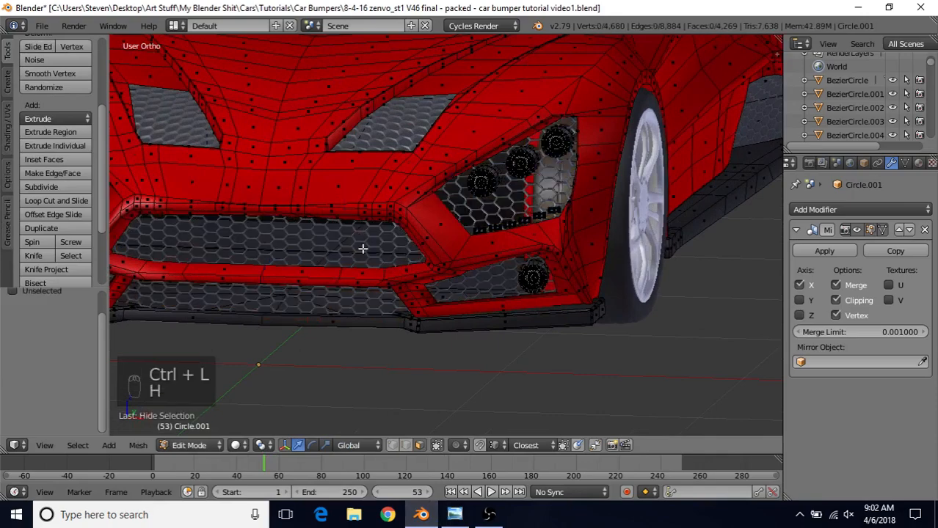
Isolate the red body shell by selecting its linked geometry and hiding everything unselected, with the selection cleared at the end.
middle_drag(362, 250, 406, 264)
scroll(406, 263, up, 5)
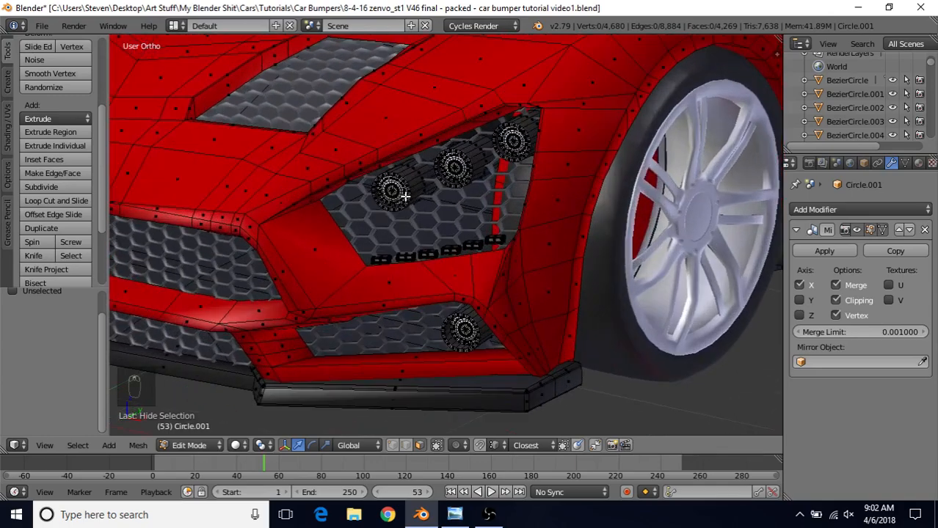
scroll(388, 266, down, 4)
right_click(297, 198)
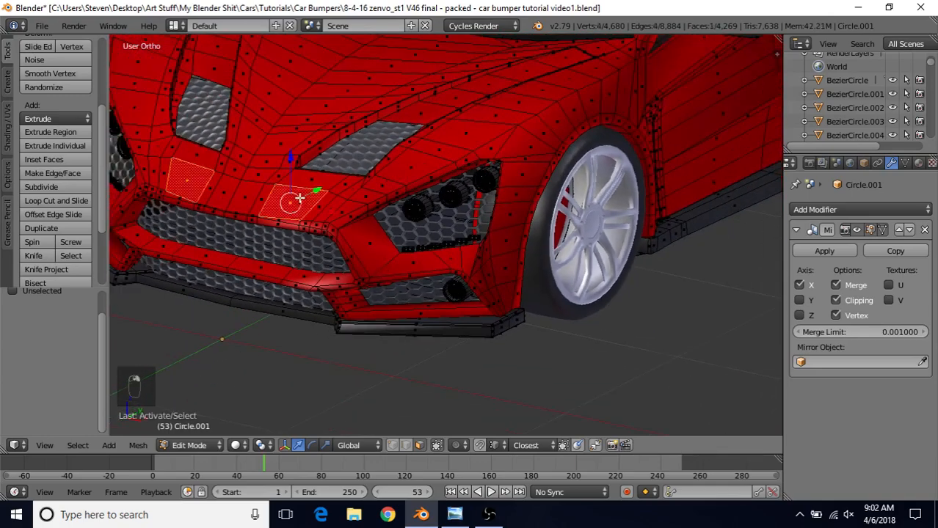
key(ctrl+l)
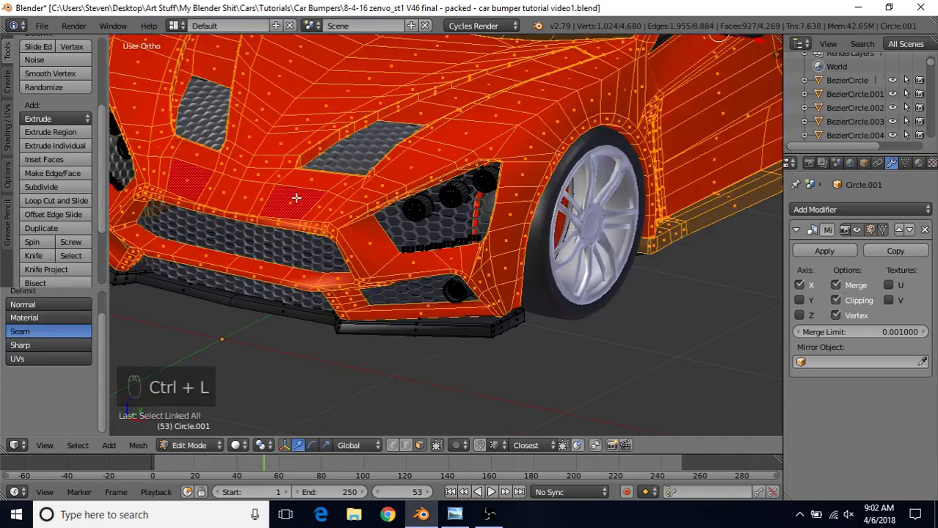
key(shift+h)
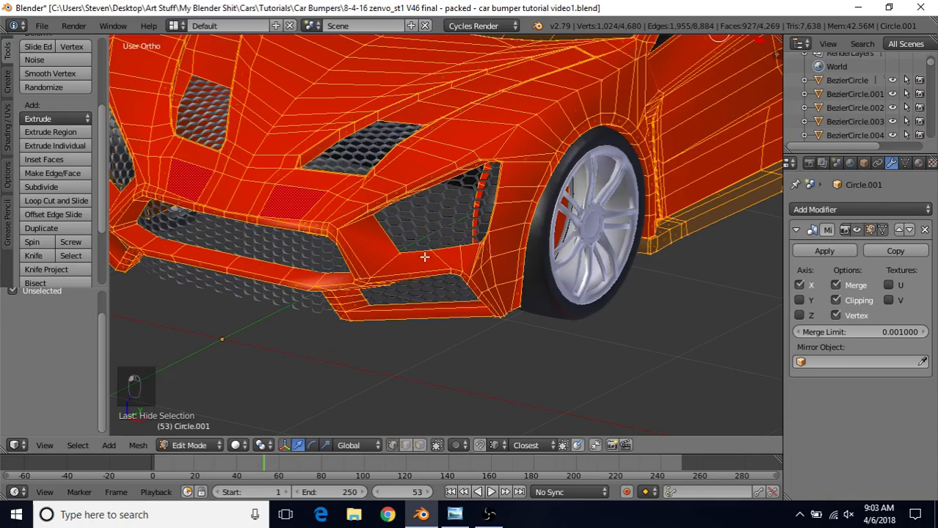
key(a)
Knife a straight cut from the front wheel arch across the headlight opening to the outer edge of the upper grille.
middle_drag(433, 262, 410, 281)
scroll(410, 281, up, 1)
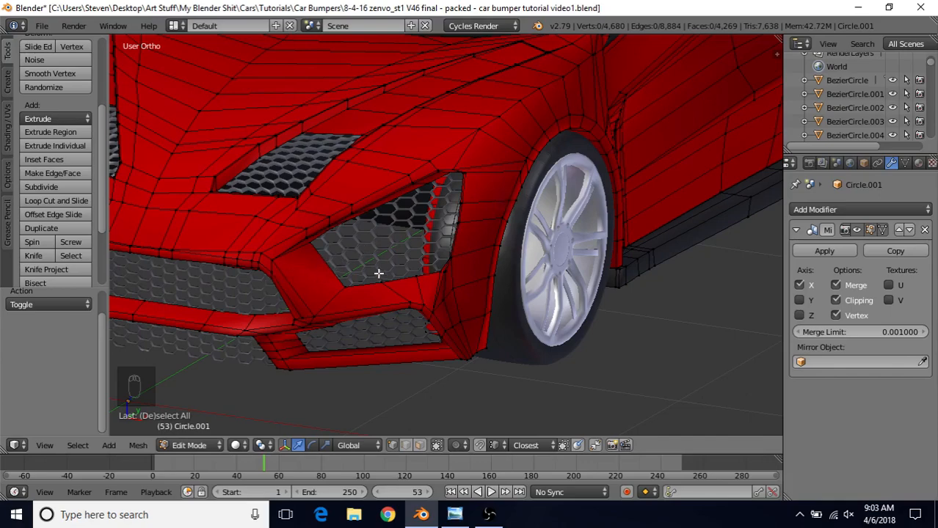
mouse_move(379, 273)
middle_down()
mouse_move(331, 272)
mouse_move(348, 268)
mouse_move(371, 280)
middle_up()
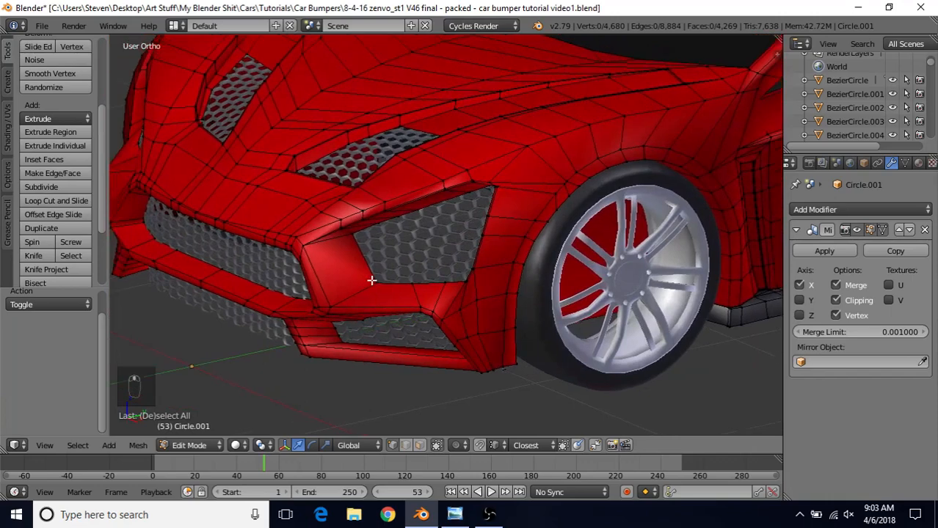
scroll(371, 280, up, 2)
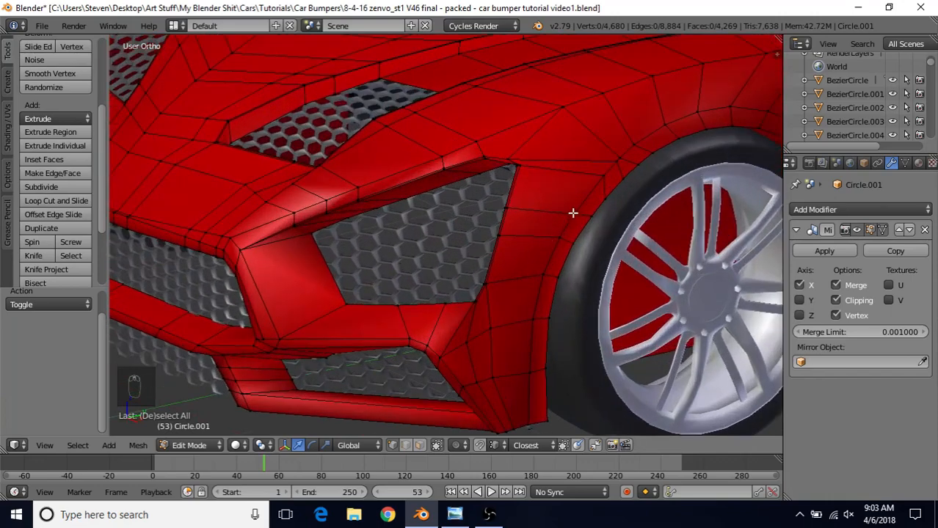
key(k)
right_click(457, 224)
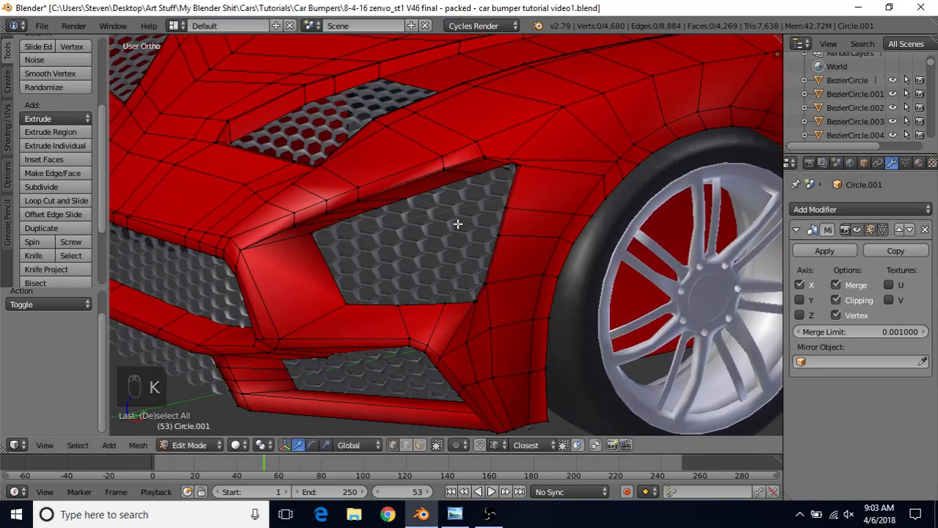
key(k)
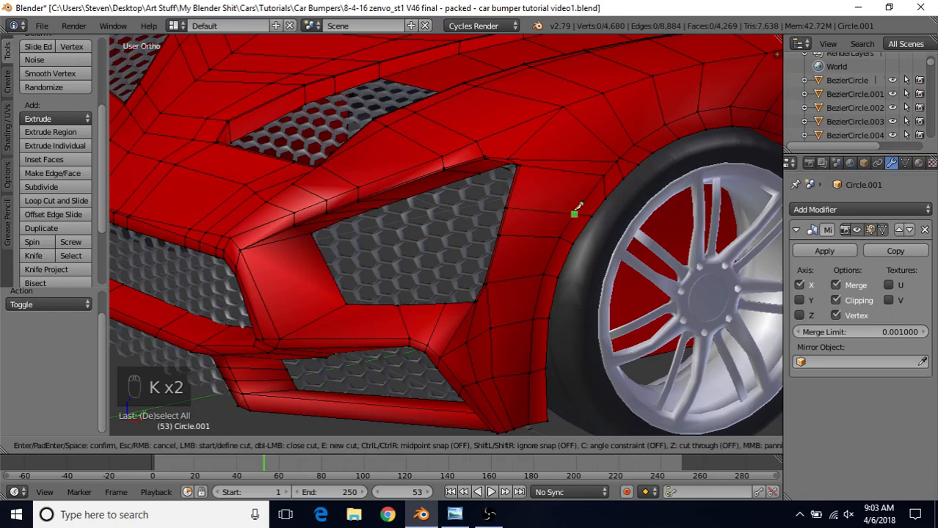
click(575, 213)
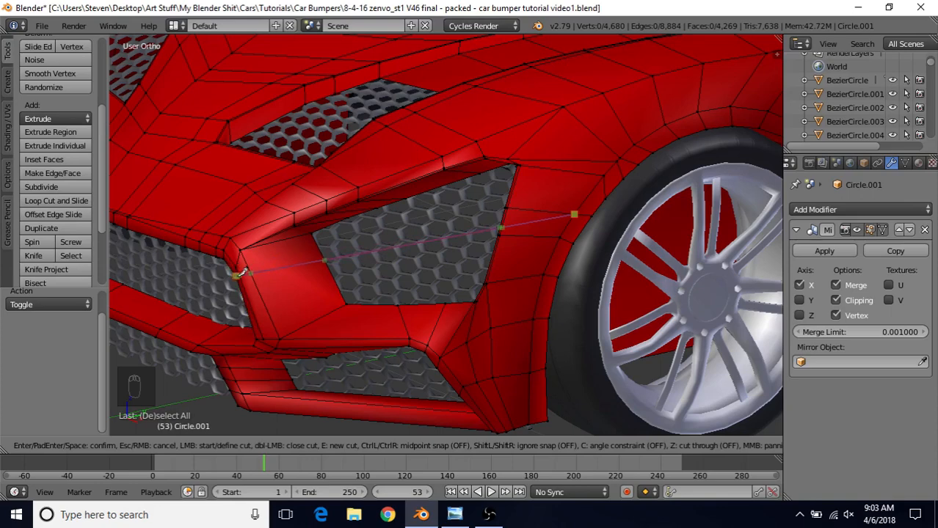
click(236, 275)
key(Return)
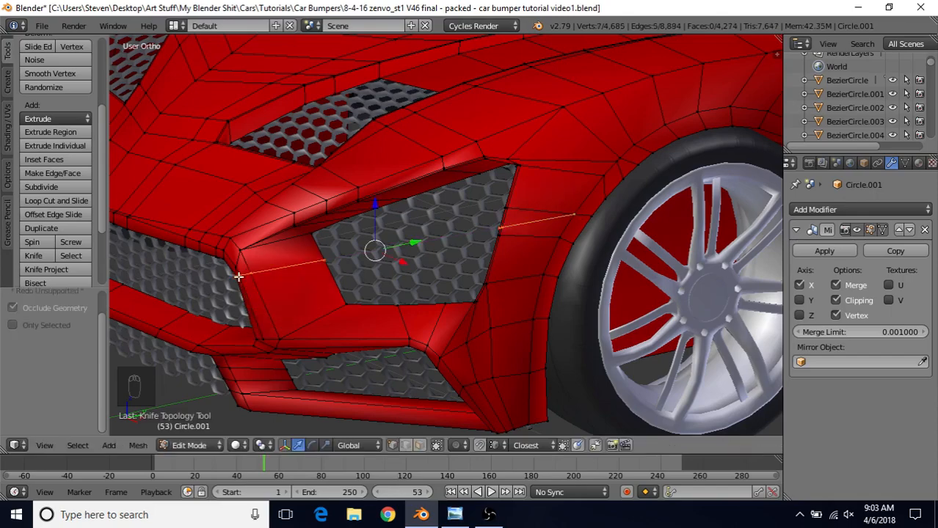
Check the new knife cut from several angles and hide its vertices to open a gap in the bumper.
middle_drag(254, 259, 444, 243)
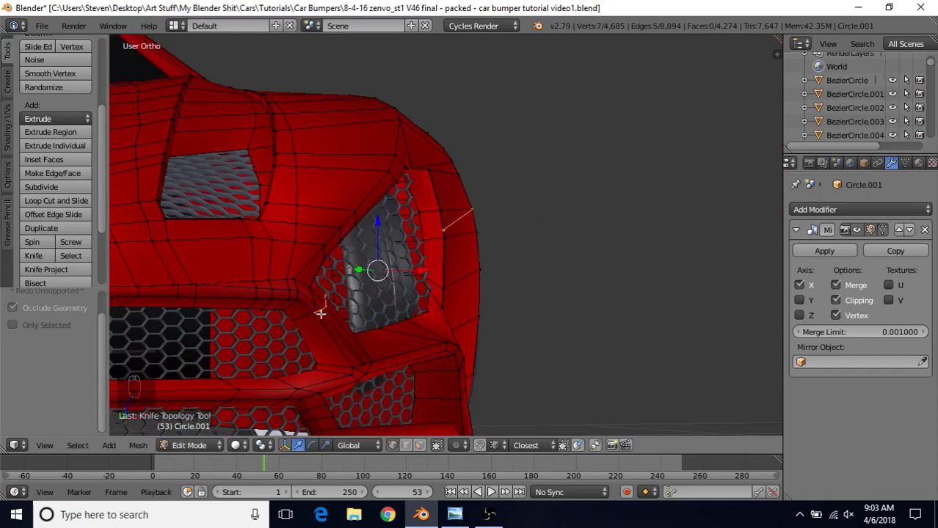
middle_drag(430, 278, 341, 295)
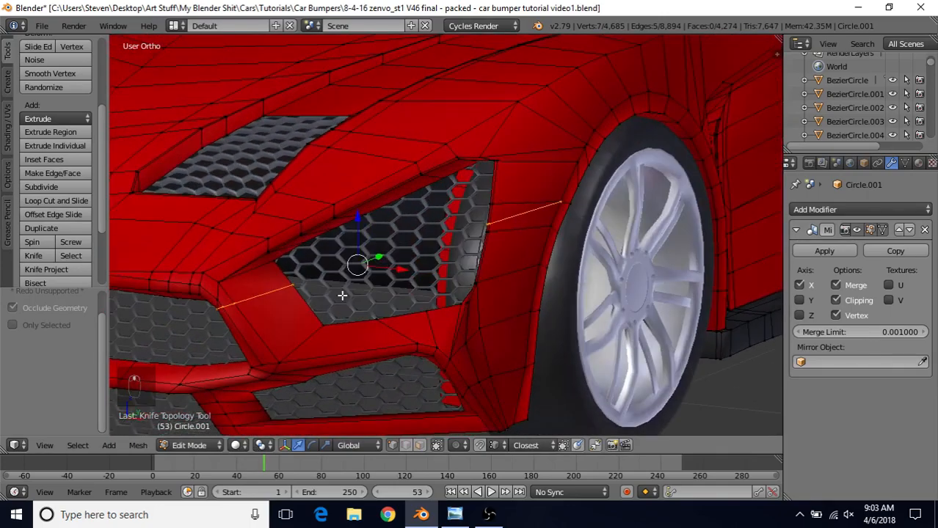
middle_drag(442, 270, 402, 262)
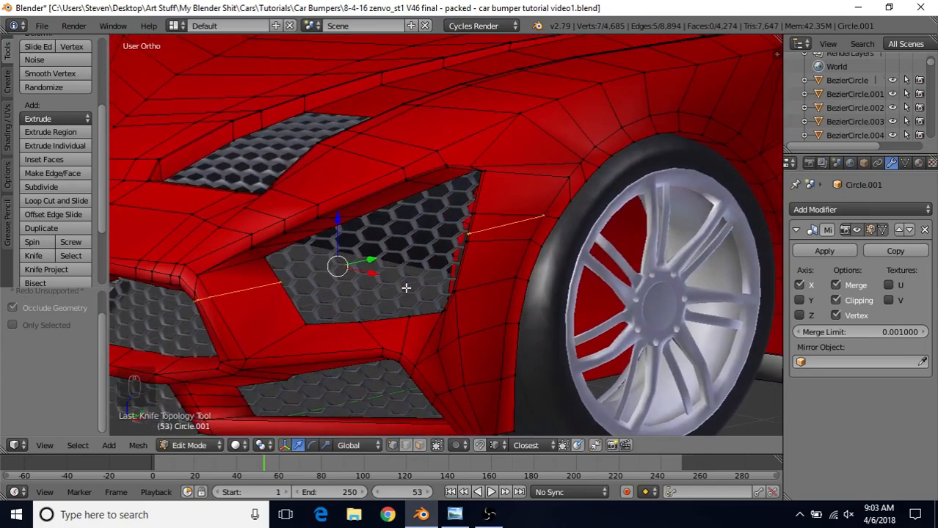
middle_drag(557, 237, 532, 237)
key(h)
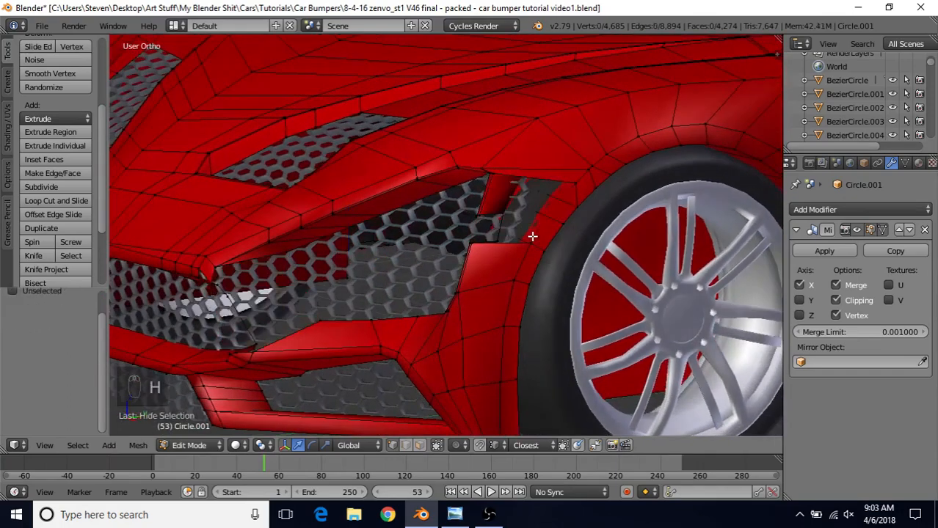
scroll(476, 319, down, 3)
scroll(466, 320, up, 4)
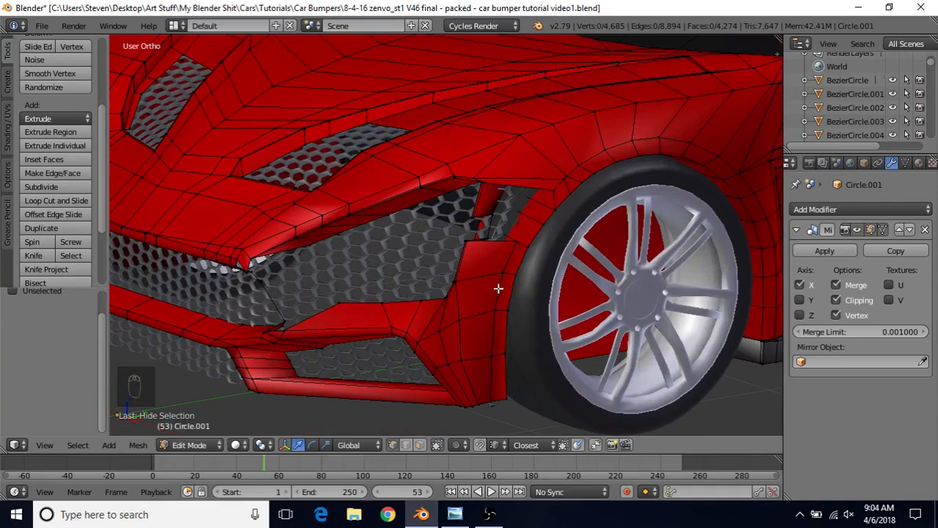
Hide the vertical edge loop in front of the wheel arch and test the separation by selecting geometry linked to the lower bumper.
alt+right_click(510, 254)
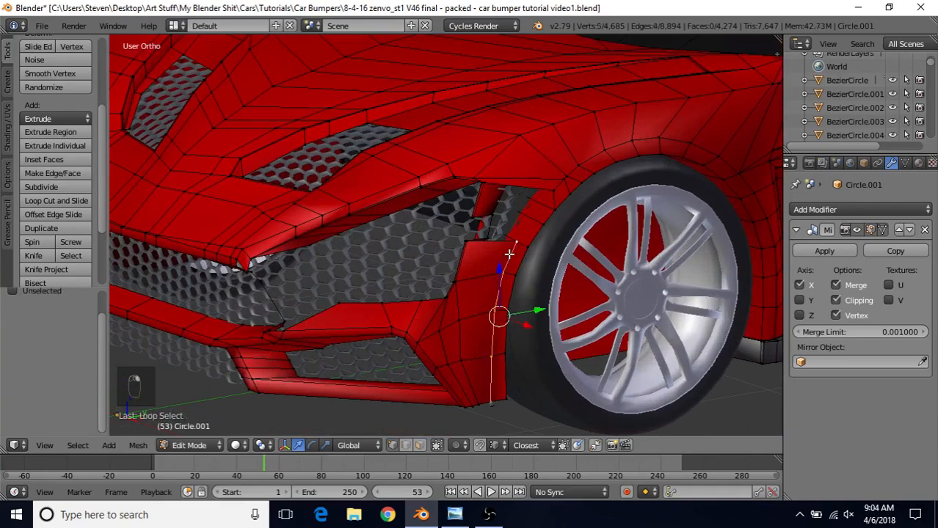
key(h)
middle_drag(477, 279, 505, 309)
right_click(396, 331)
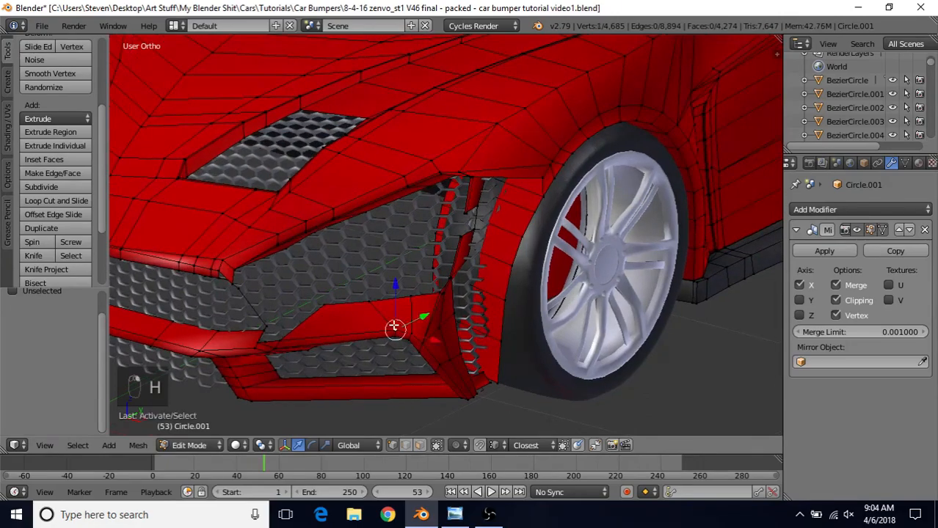
key(ctrl+l)
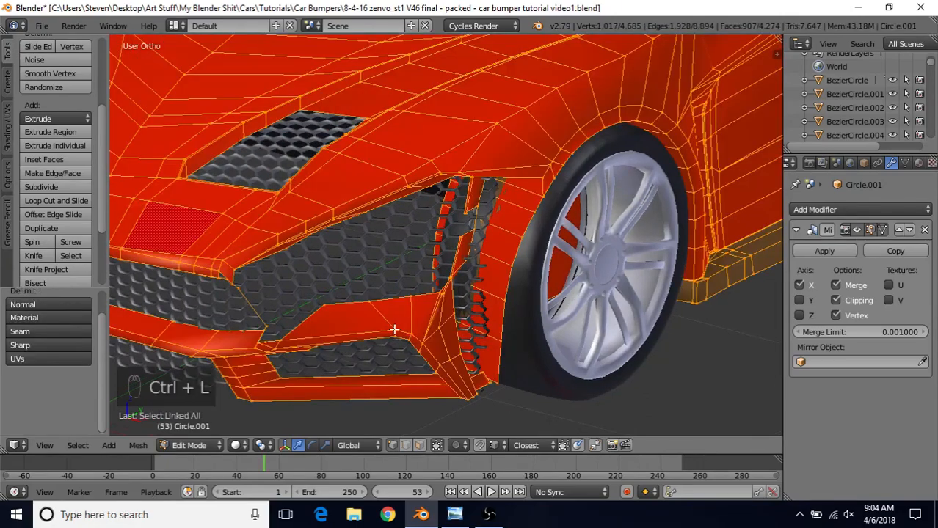
Hide the connecting vertex near the upper grille's outer corner and retest the selection of geometry linked to the lower bumper.
middle_drag(362, 289, 387, 278)
scroll(424, 250, up, 3)
right_click(312, 266)
key(h)
scroll(377, 291, down, 3)
right_click(387, 278)
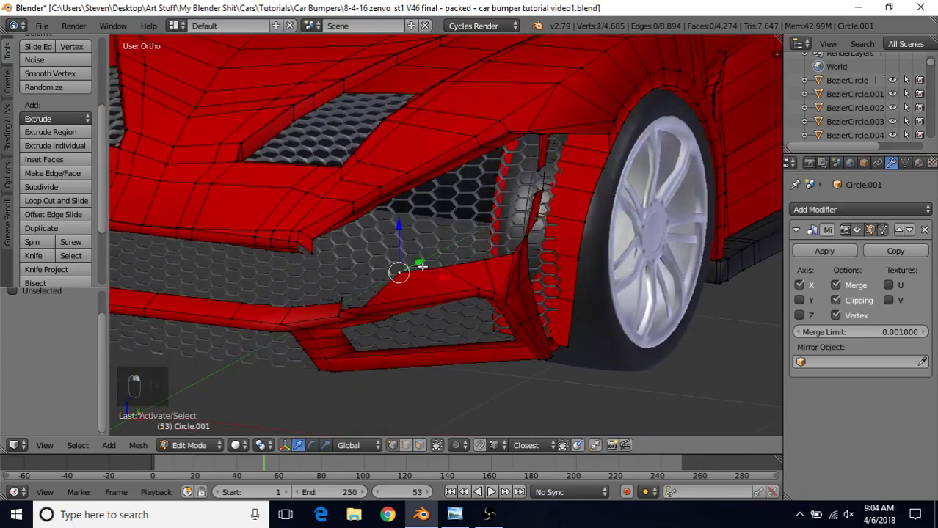
key(ctrl+l)
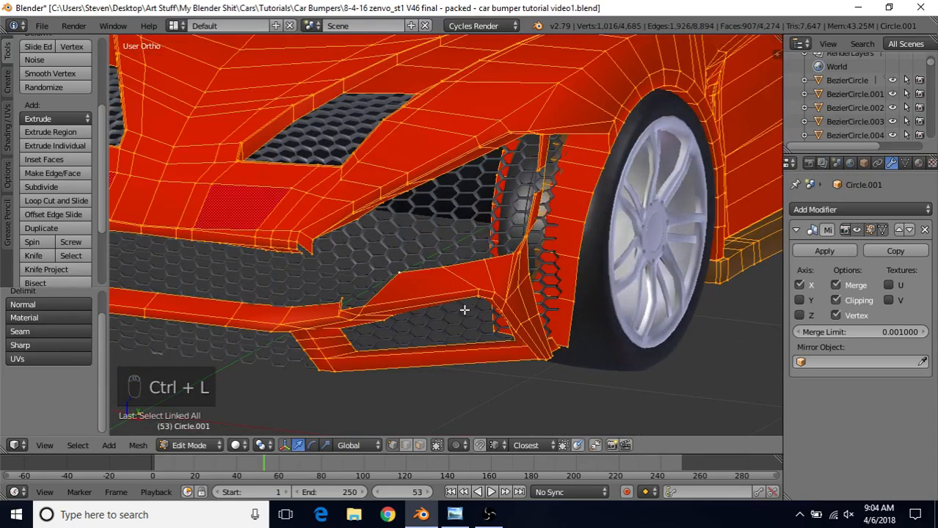
Find the remaining connection at the headlight's recessed outer wall and hide the vertex joining its upper and lower parts.
middle_drag(463, 310, 404, 298)
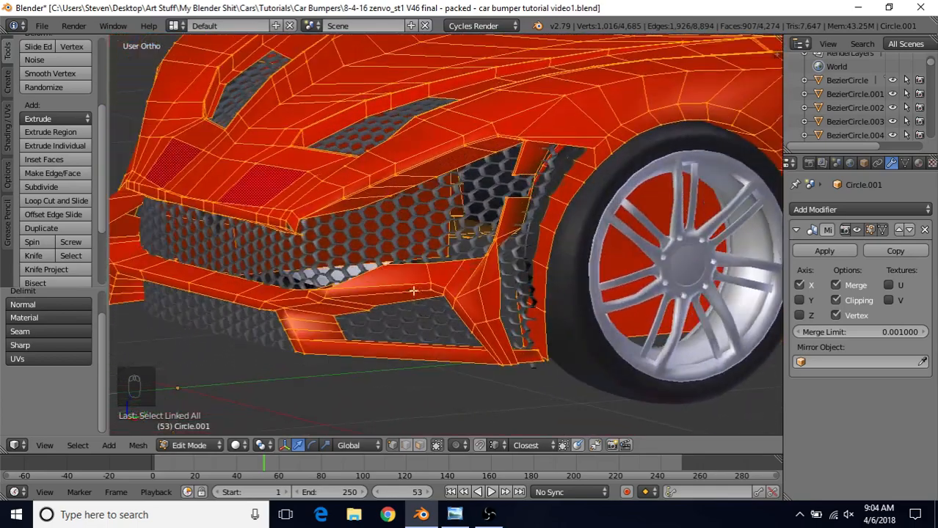
scroll(413, 291, up, 3)
right_click(459, 228)
scroll(422, 264, up, 2)
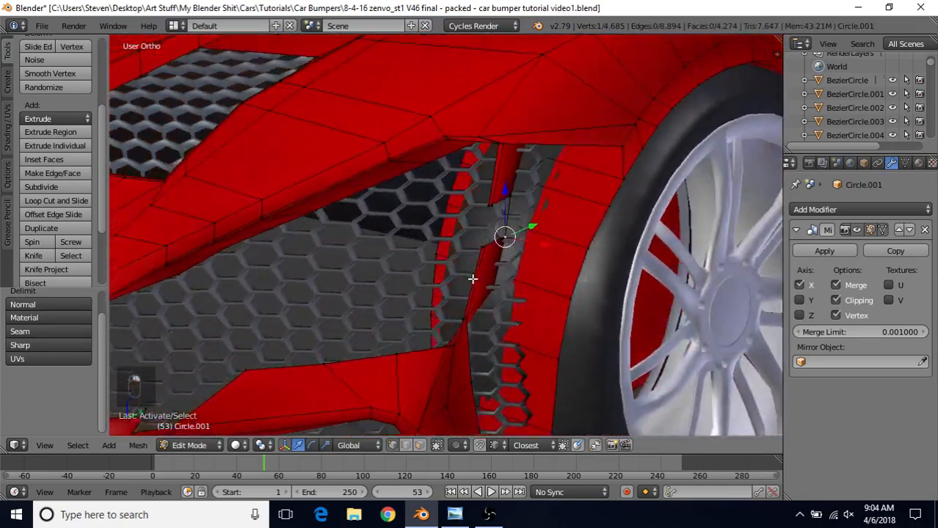
middle_drag(473, 279, 421, 263)
right_click(474, 194)
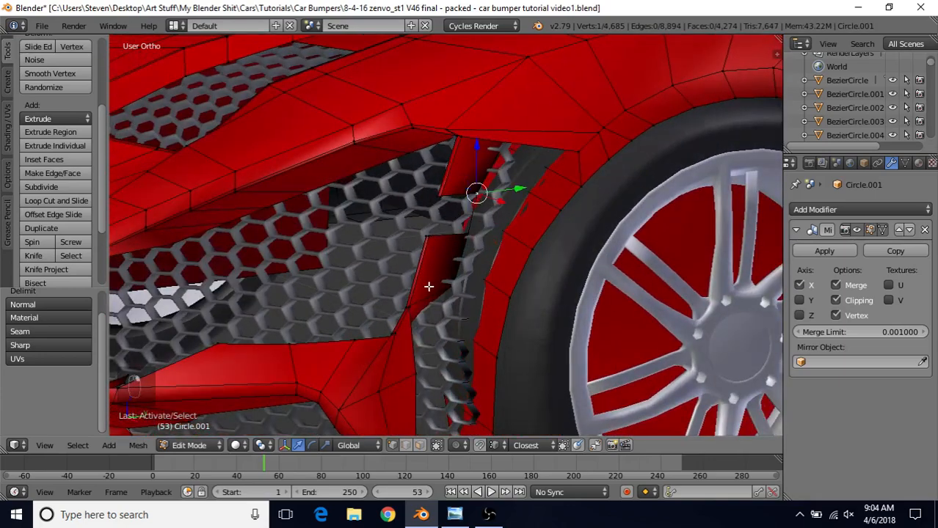
key(h)
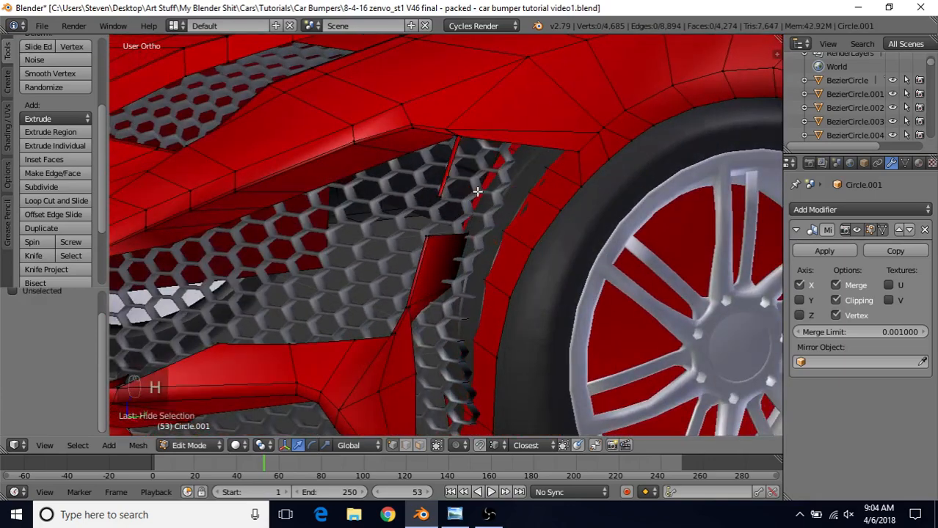
Delete all vertices of the separated lower bumper piece and reveal the hidden geometry.
right_click(422, 240)
key(ctrl+l)
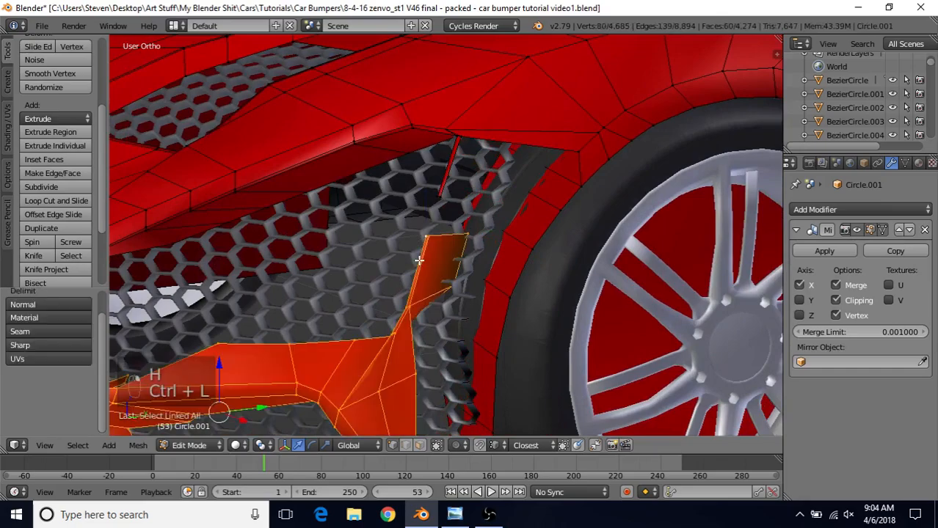
scroll(414, 259, down, 5)
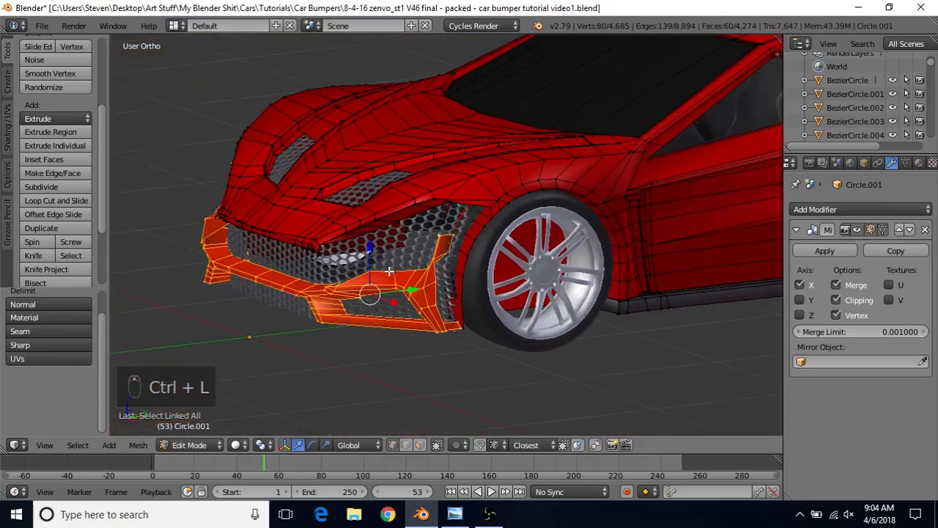
middle_drag(398, 249, 440, 253)
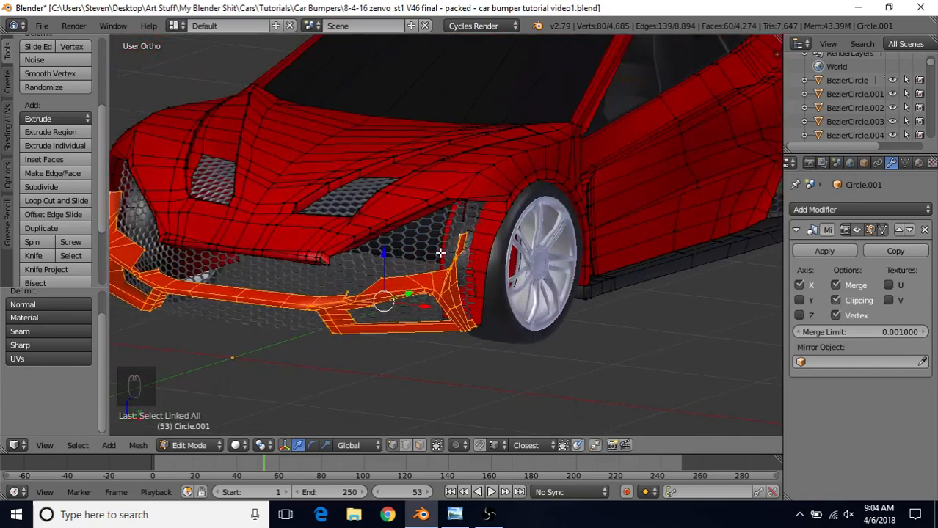
key(Delete)
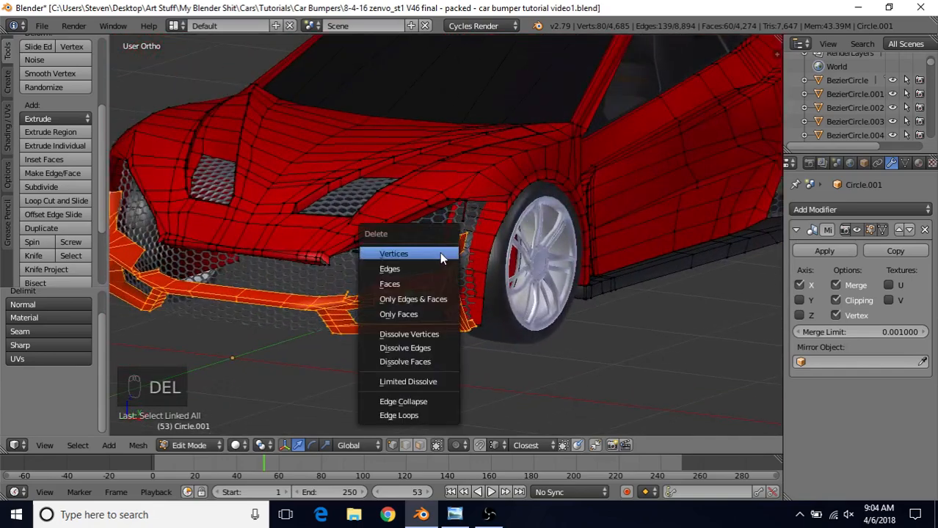
click(393, 253)
key(alt+h)
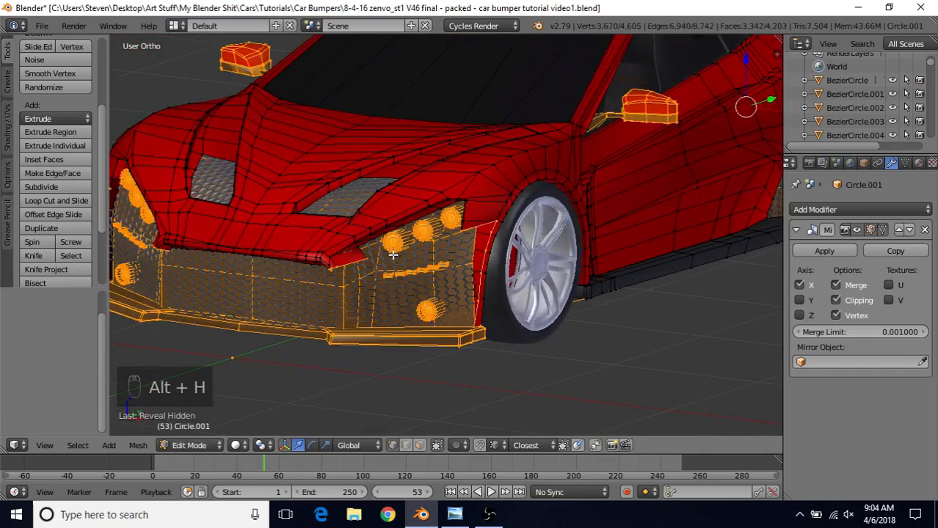
Deselect everything and join the headlight opening's lower outer corner to the inner bumper tip's lower corner with an edge.
middle_drag(406, 275, 515, 254)
key(a)
scroll(435, 280, up, 3)
scroll(406, 290, down, 5)
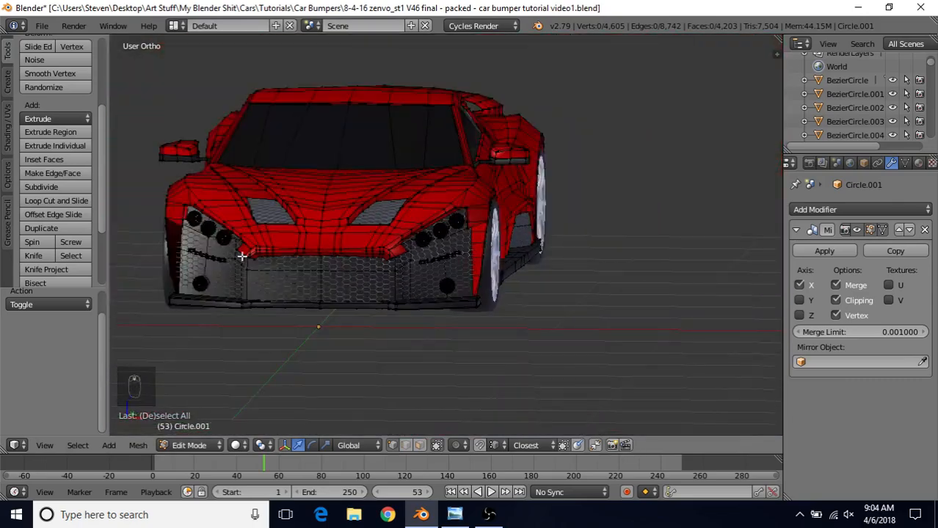
middle_drag(241, 255, 315, 286)
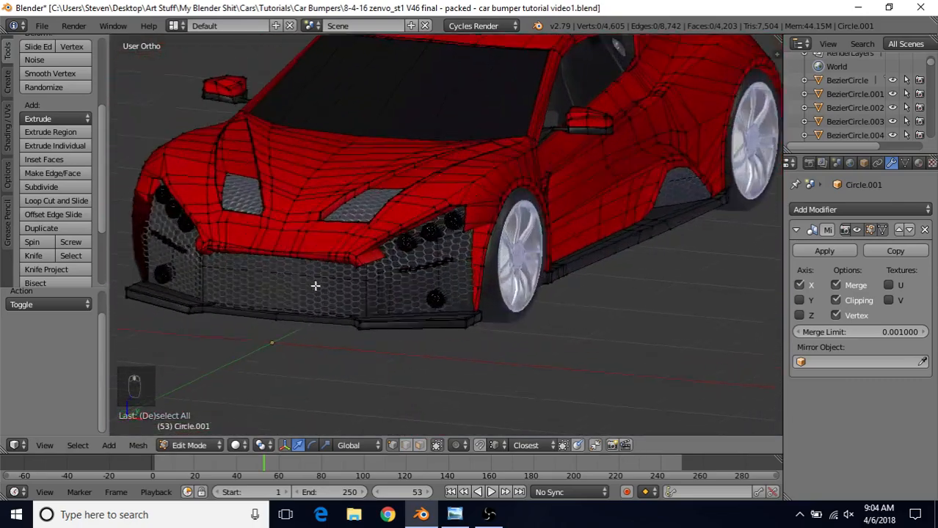
scroll(314, 285, up, 2)
scroll(347, 280, up, 1)
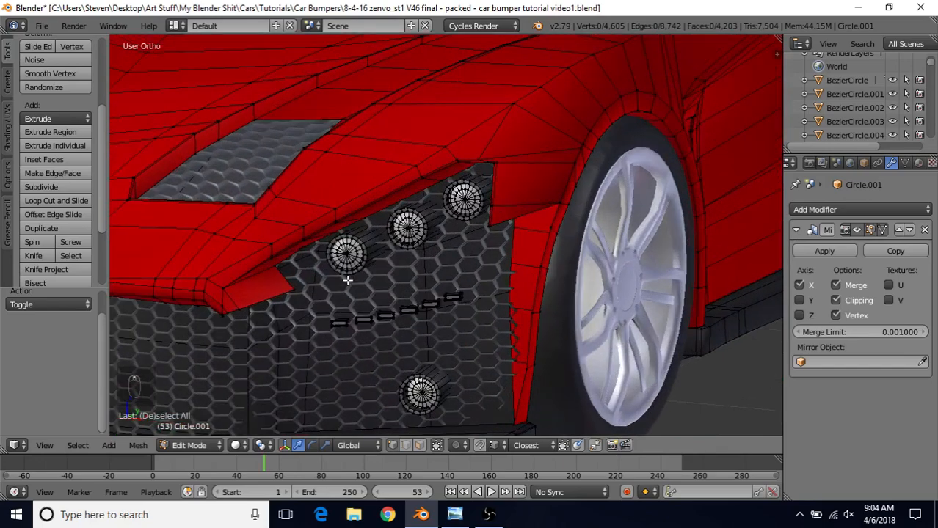
scroll(360, 283, up, 3)
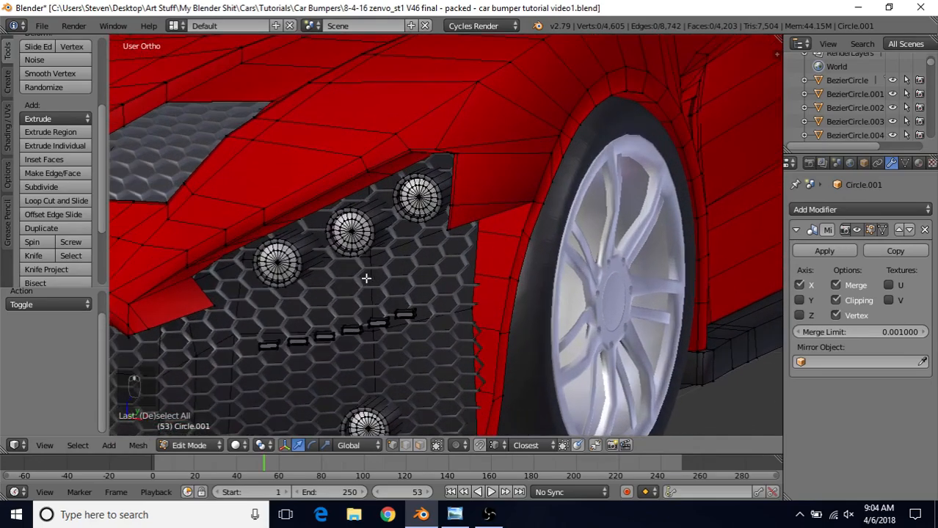
middle_drag(366, 272, 423, 236)
right_click(447, 215)
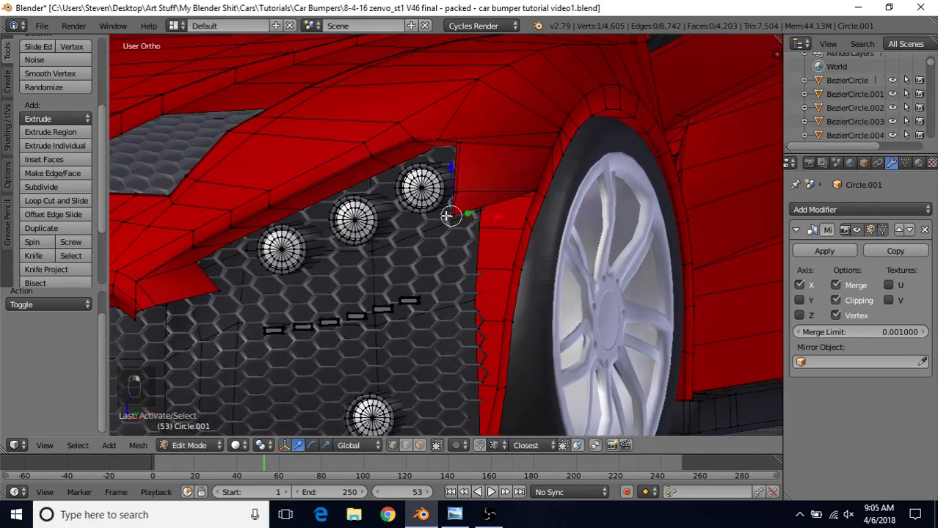
middle_drag(415, 310, 410, 312)
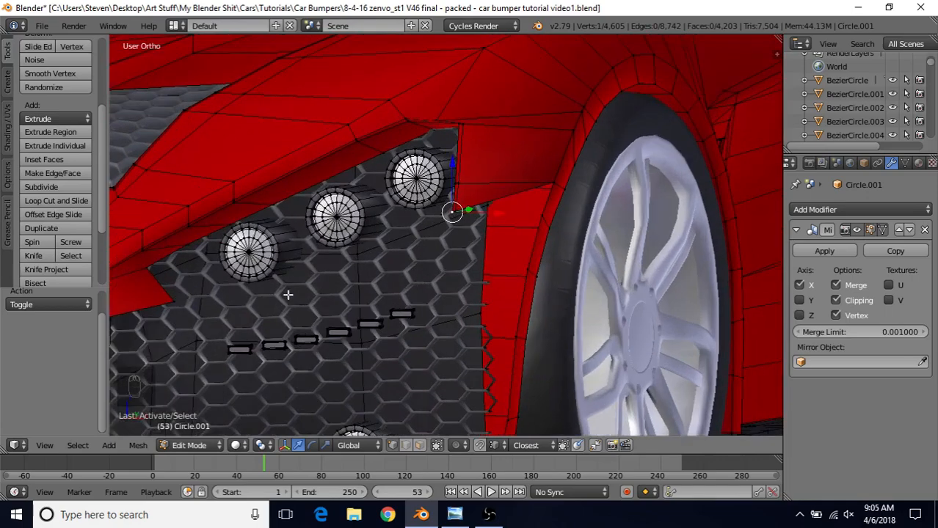
middle_drag(288, 294, 410, 251)
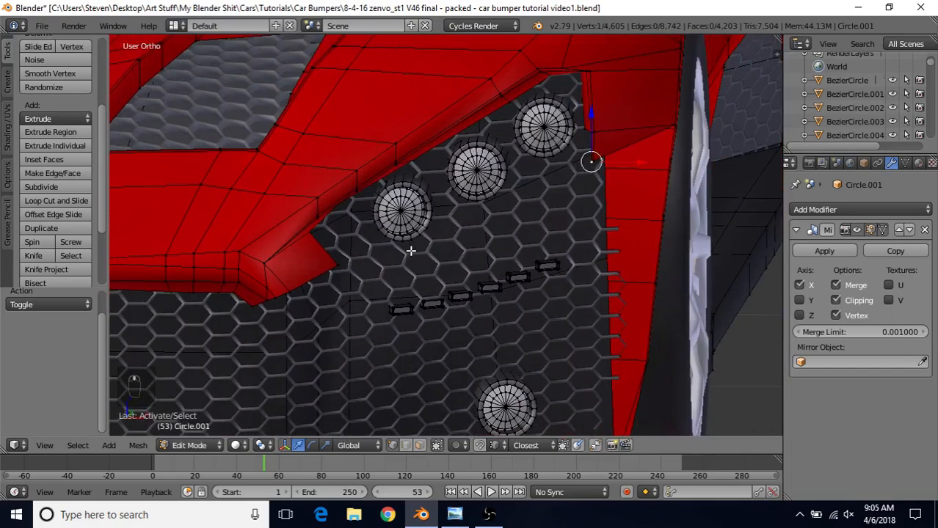
shift+right_click(345, 263)
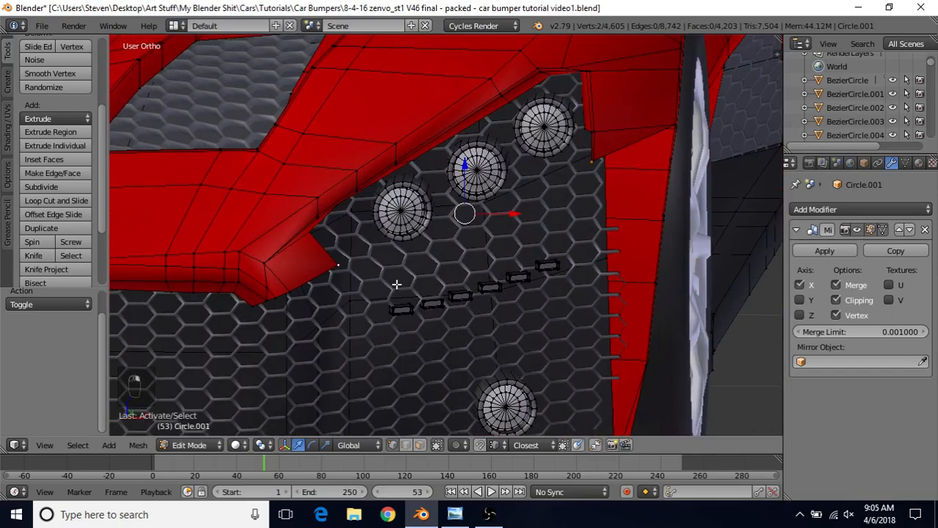
key(f)
Extrude the headlight outer wall's lower corner vertex down 0.070 on Z and fill a four-vertex face below that wall.
middle_drag(400, 286, 387, 222)
scroll(470, 198, up, 2)
right_click(508, 168)
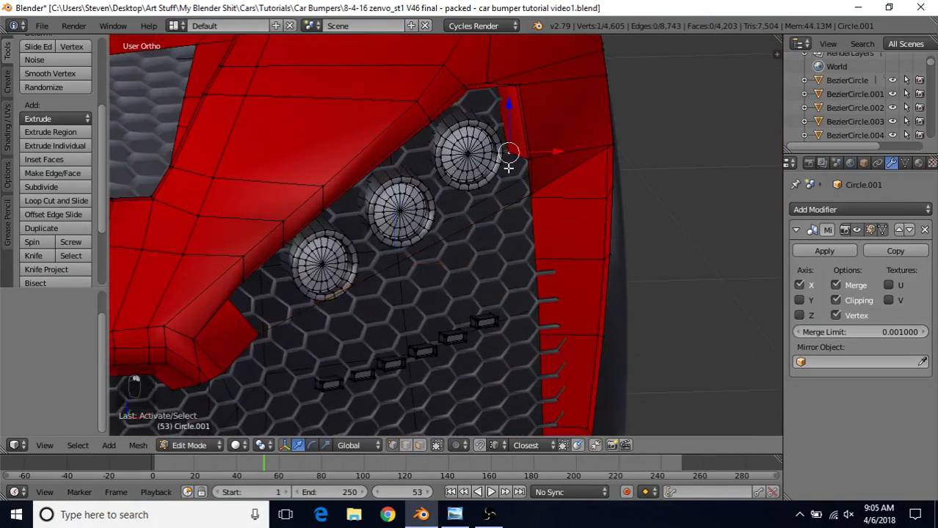
key(e)
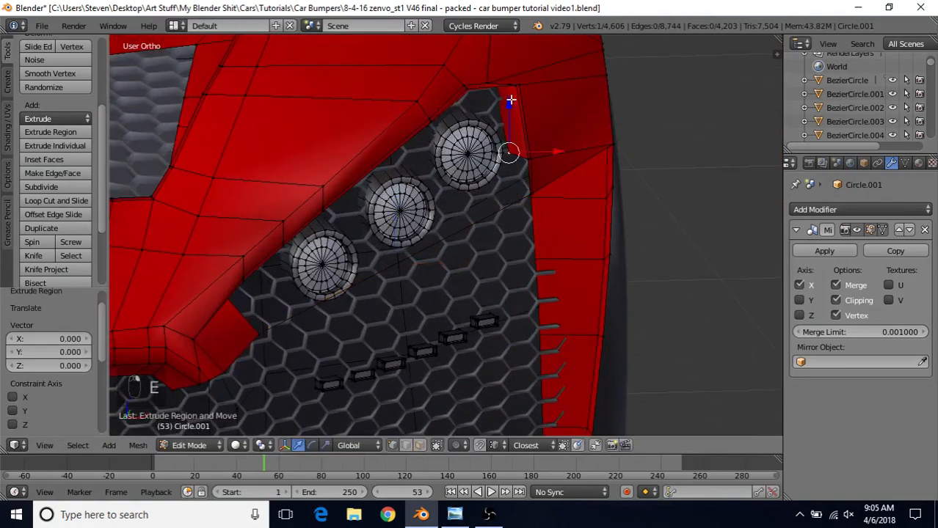
drag(510, 99, 511, 149)
mouse_move(576, 192)
middle_down()
mouse_move(594, 199)
mouse_move(575, 189)
middle_up()
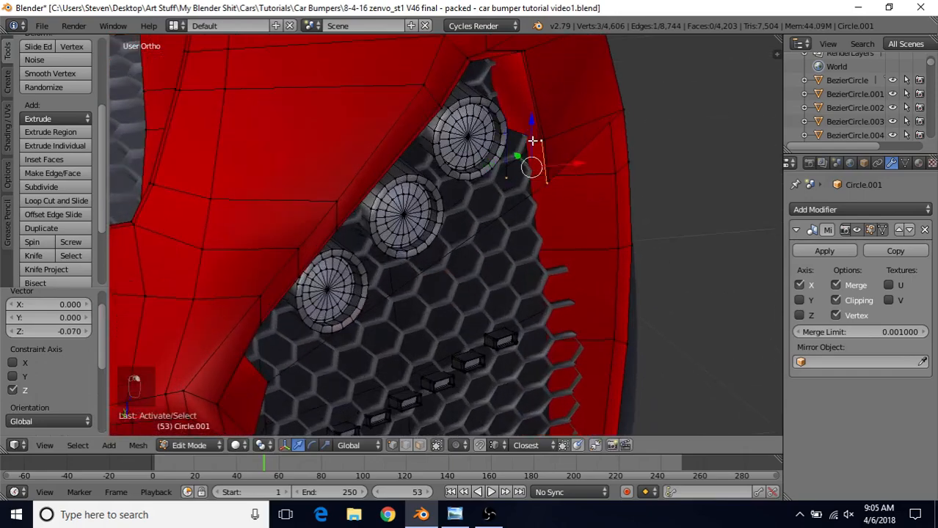
middle_drag(533, 140, 506, 155)
key(f)
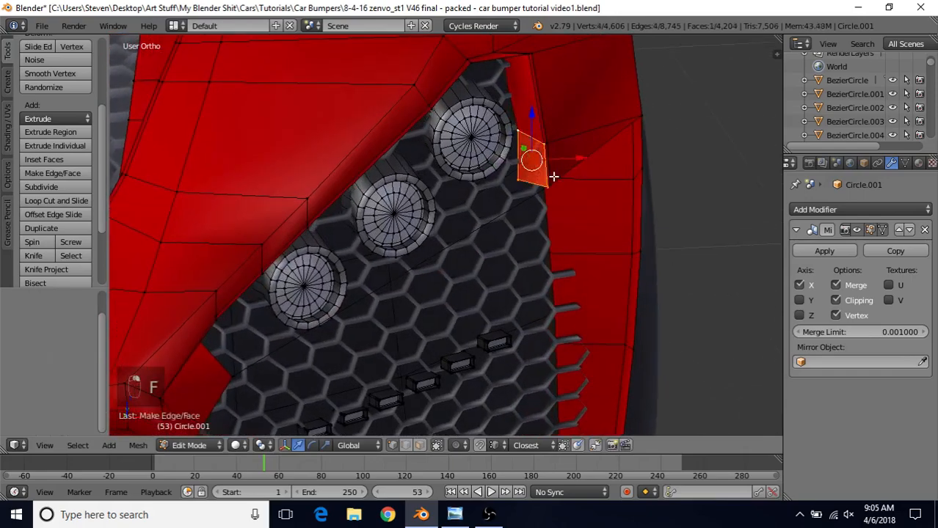
Extrude the new edge below the headlights 0.082 downward on Z to form a long bumper strip.
middle_drag(548, 189, 474, 209)
key(a)
click(338, 268)
shift+click(466, 230)
scroll(473, 209, up, 3)
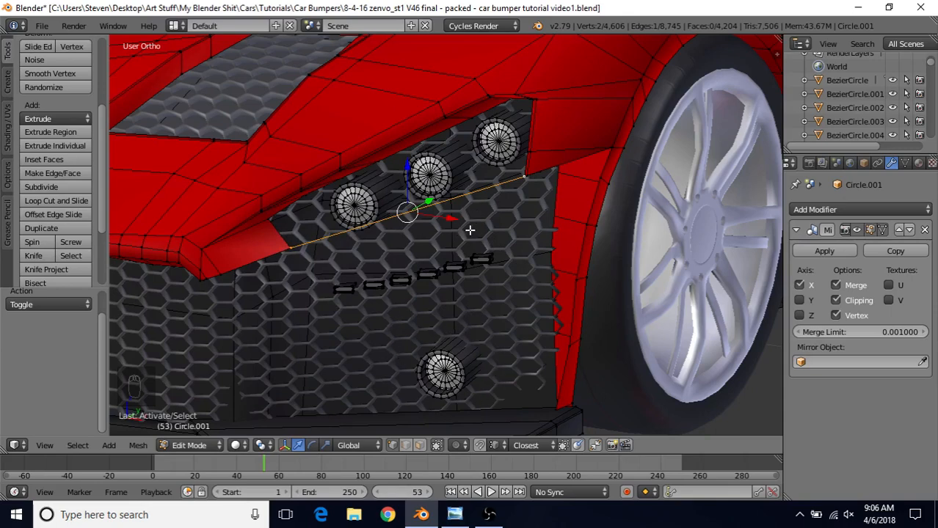
key(e)
right_click(468, 231)
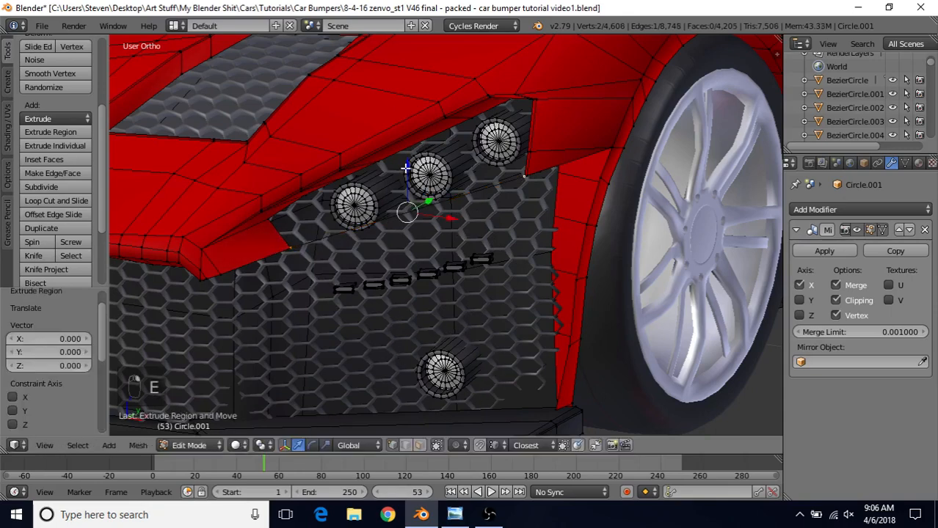
key(g)
key(z)
click(408, 199)
Move the strip's lower edge forward by 0.010 on Y and down by 0.016 on Z.
middle_drag(437, 209, 351, 260)
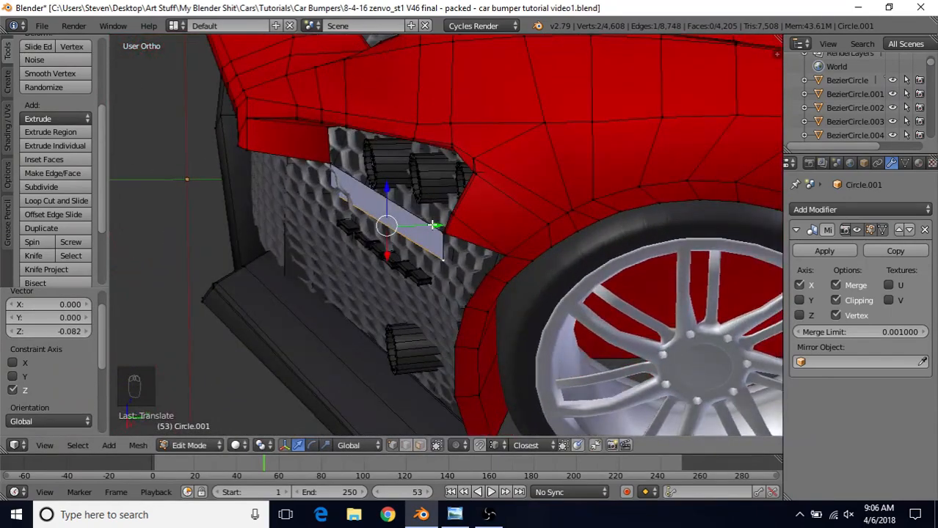
key(g)
key(y)
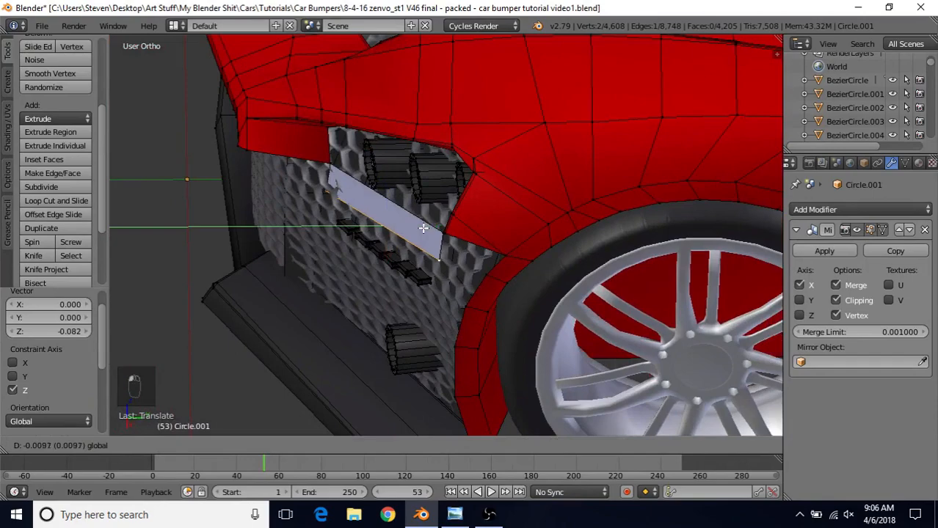
click(422, 231)
middle_drag(422, 232, 506, 187)
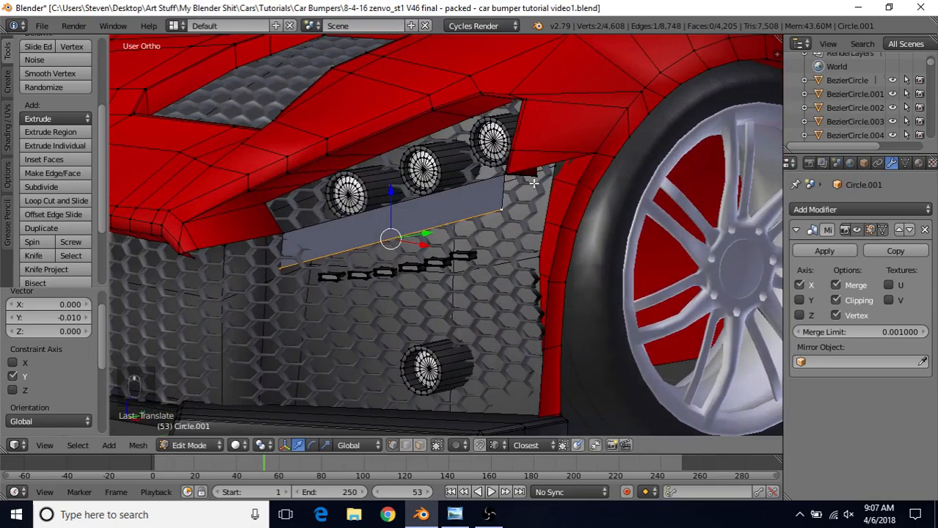
key(g)
key(z)
click(411, 211)
middle_drag(449, 261, 469, 258)
Move the strip's lower outer vertex down 0.026 on Z and its lower inner vertex forward 0.051 on Y.
right_click(517, 215)
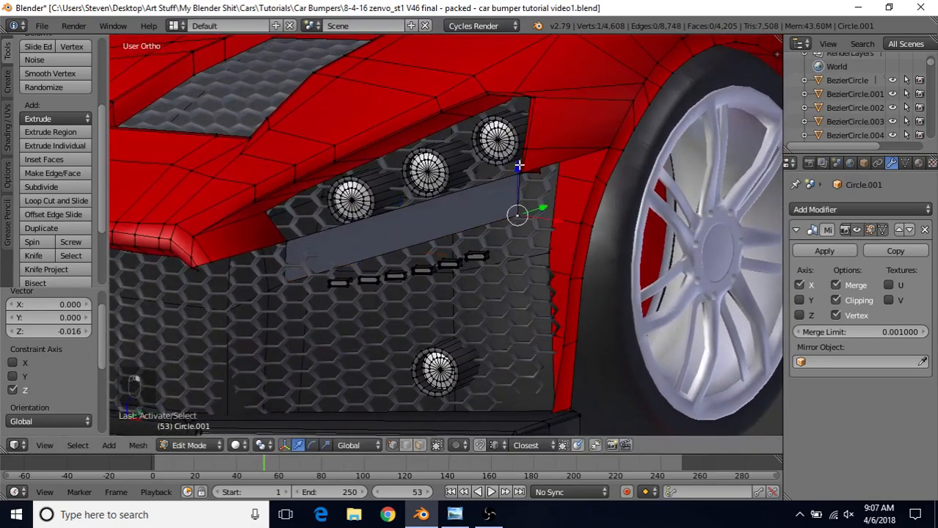
key(g)
key(z)
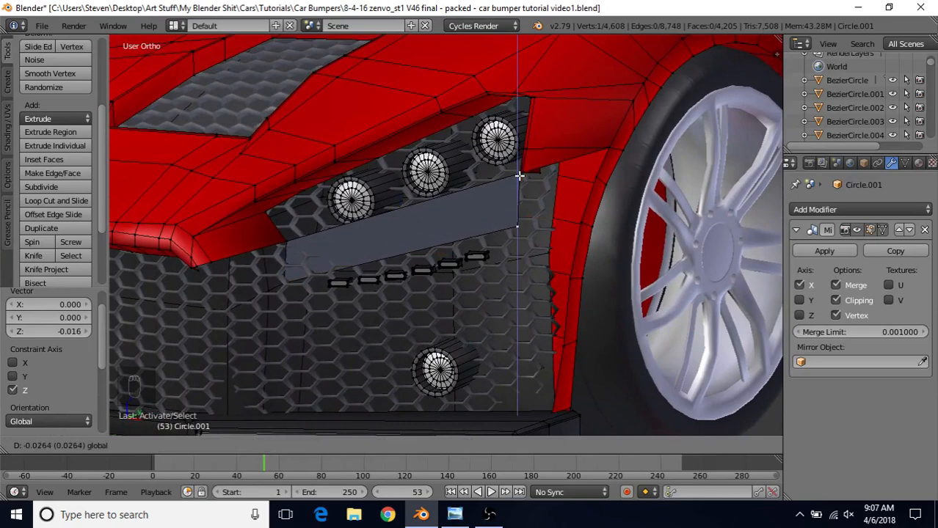
click(519, 176)
middle_drag(378, 237, 337, 221)
right_click(293, 270)
key(g)
key(z)
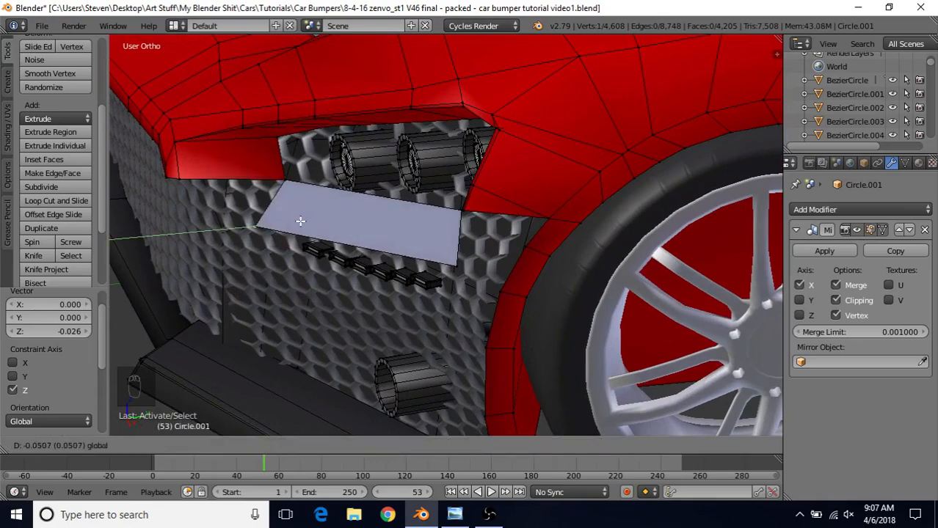
click(300, 220)
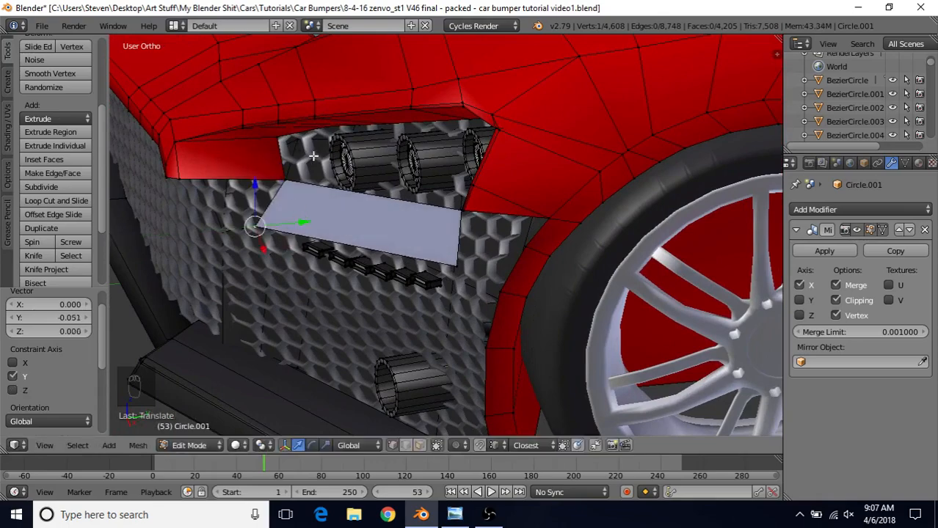
Move the strip's lower outer vertex forward by 0.003 on Y.
right_click(459, 257)
middle_drag(459, 257, 386, 250)
key(g)
key(y)
click(433, 261)
middle_drag(377, 215, 563, 229)
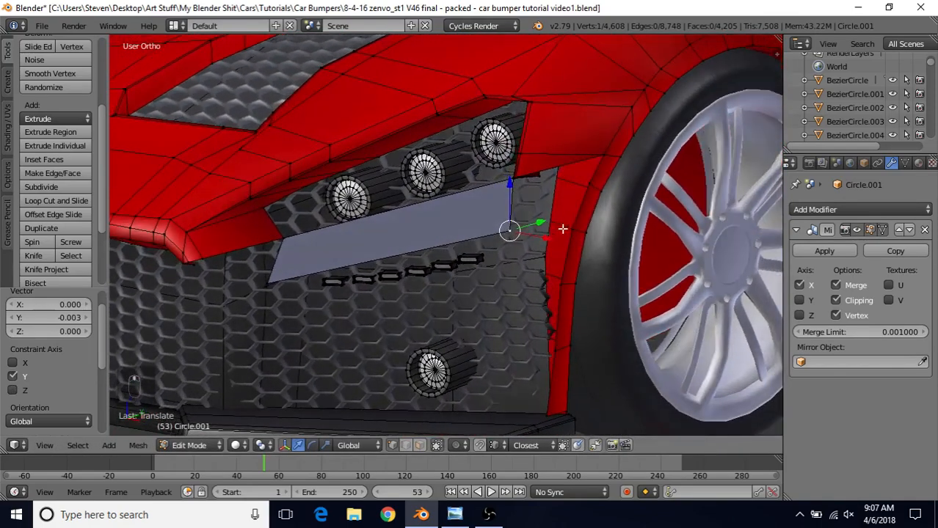
Add one centred lengthwise loop cut to the new strip.
key(ctrl+r)
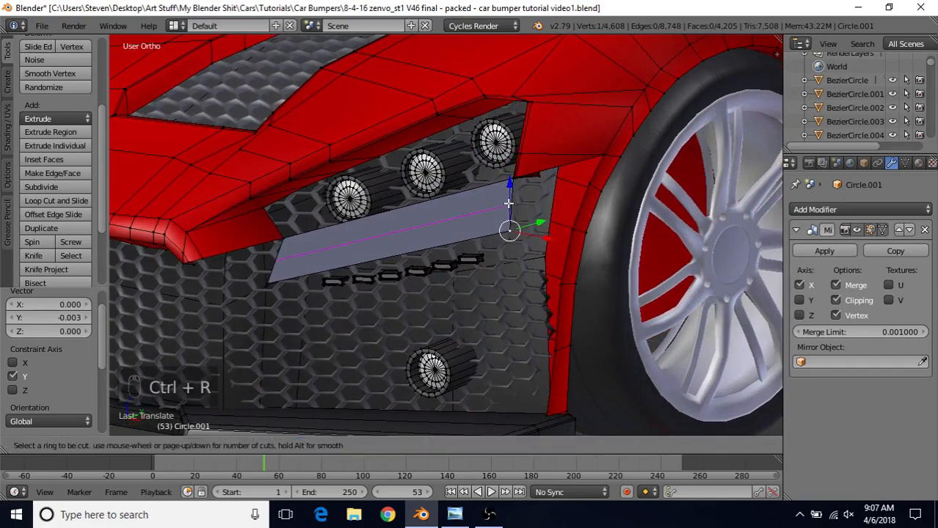
click(508, 203)
click(508, 203)
Merge the headlight outer wall's lower corner vertex with the neighbouring strip corner vertex using At Last.
right_click(510, 203)
shift+right_click(514, 180)
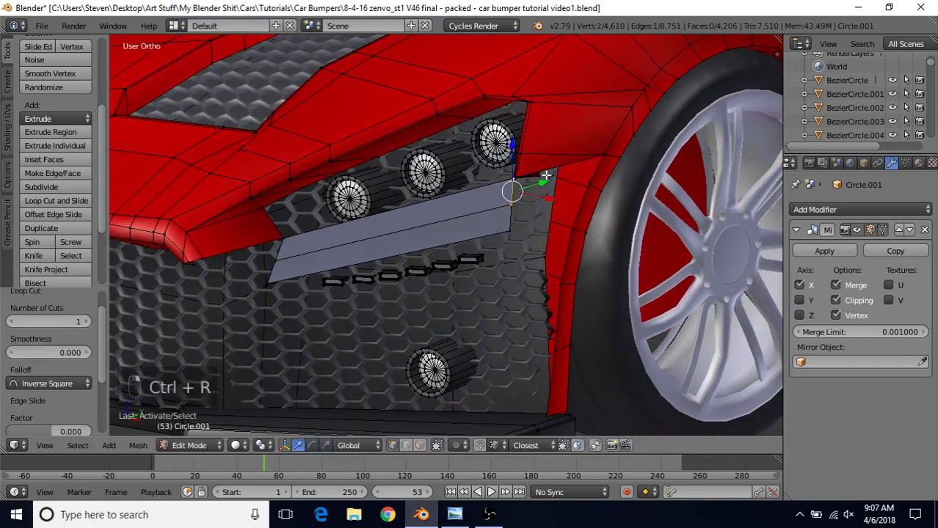
scroll(543, 178, up, 5)
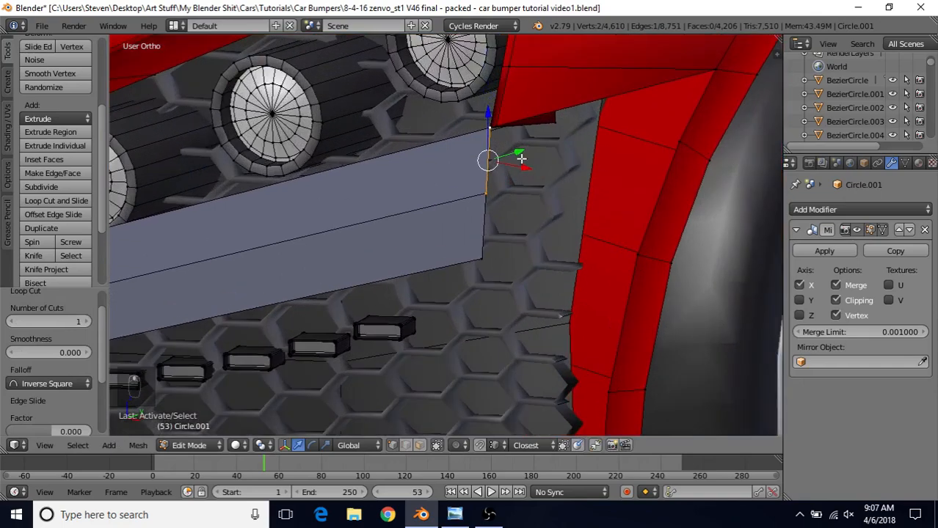
middle_drag(522, 159, 527, 219)
scroll(527, 219, up, 2)
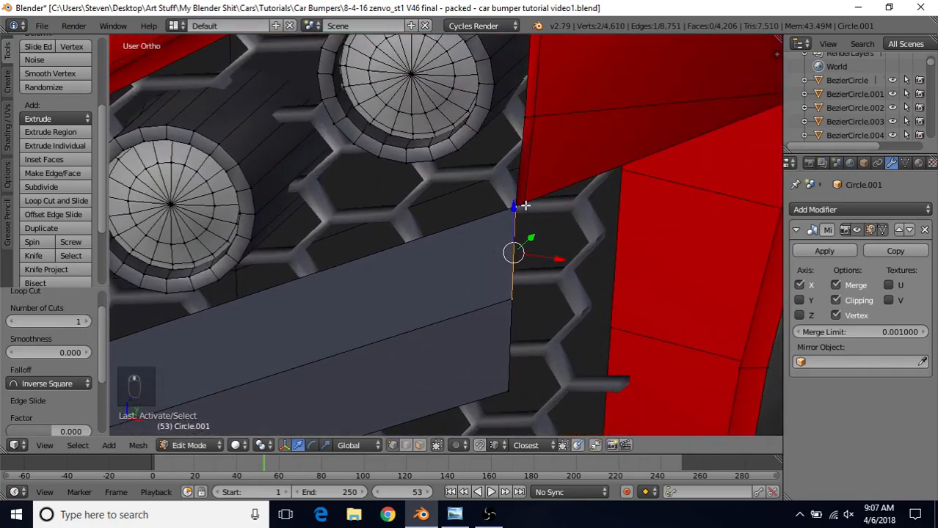
right_click(522, 200)
shift+right_click(514, 205)
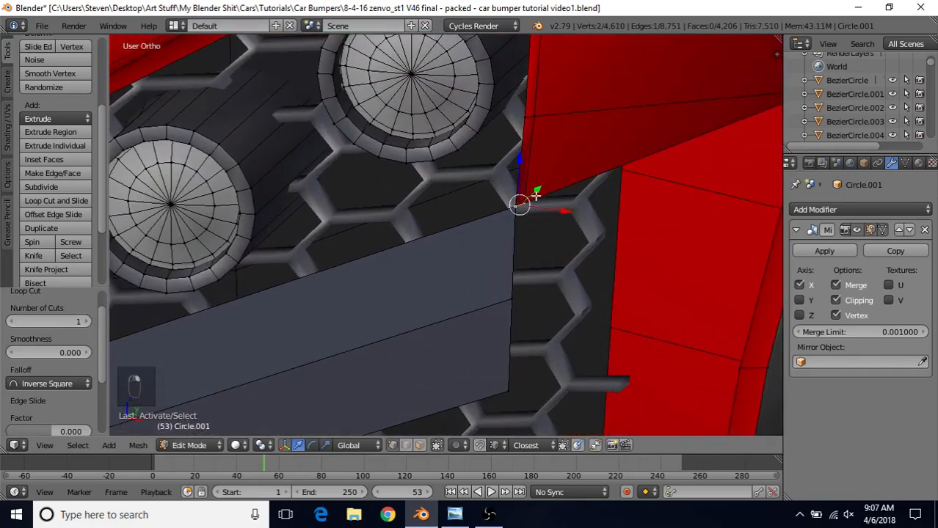
key(alt+m)
click(524, 210)
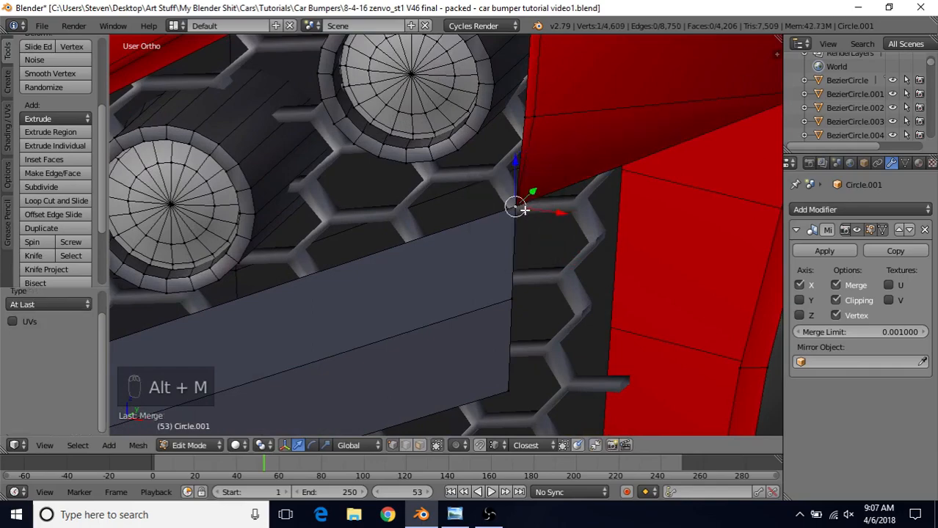
Fill a face between the upper half of the strip's outer end and the wheel arch edge.
scroll(548, 287, down, 3)
shift+right_click(608, 217)
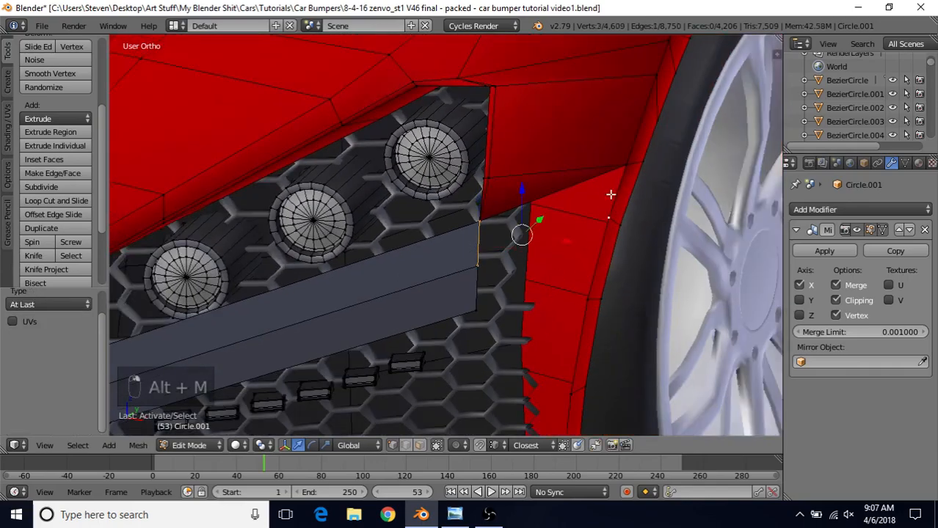
middle_drag(614, 205, 586, 205)
shift+right_click(600, 183)
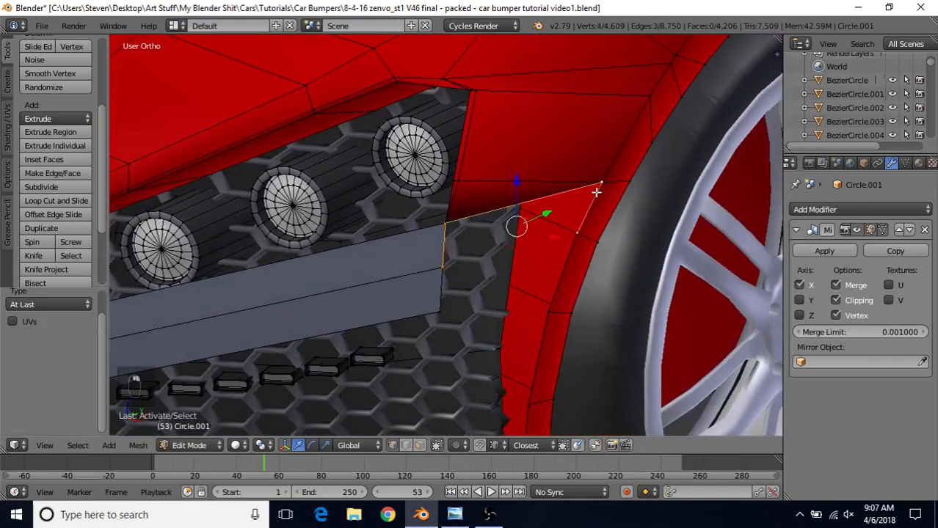
key(f)
Fill a second face directly below, between the lower half of the strip's outer end and the wheel arch.
right_click(425, 264)
shift+right_click(564, 231)
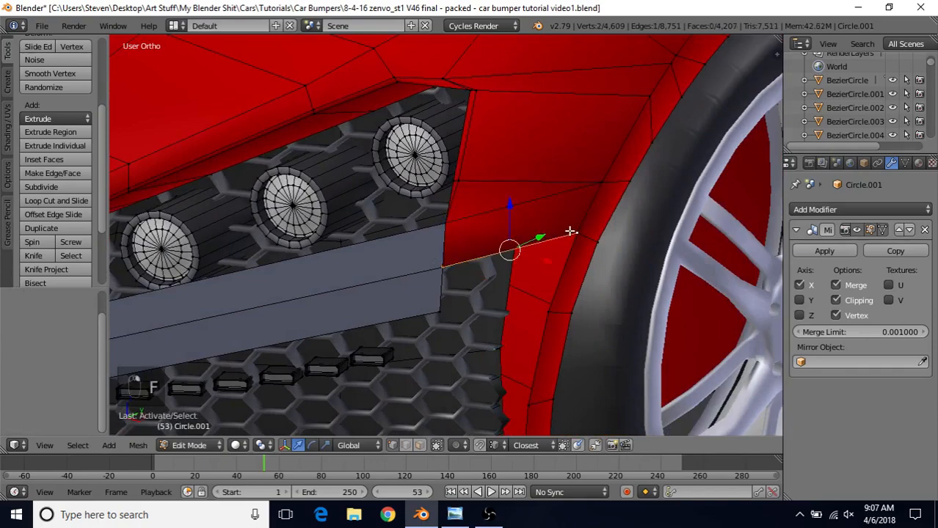
key(f)
scroll(438, 274, down, 4)
scroll(438, 275, up, 5)
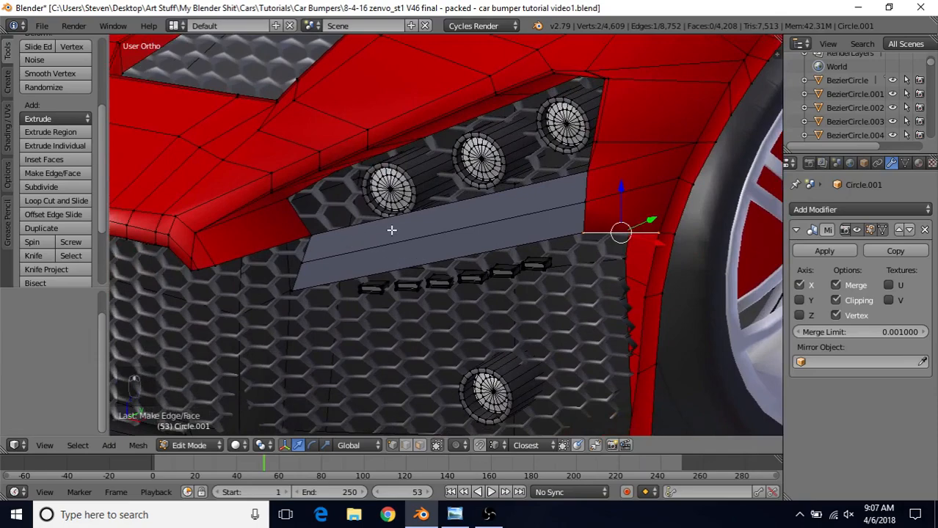
Preview the new bumper strip's shading in Object Mode and return to Edit Mode.
key(Tab)
scroll(372, 275, down, 5)
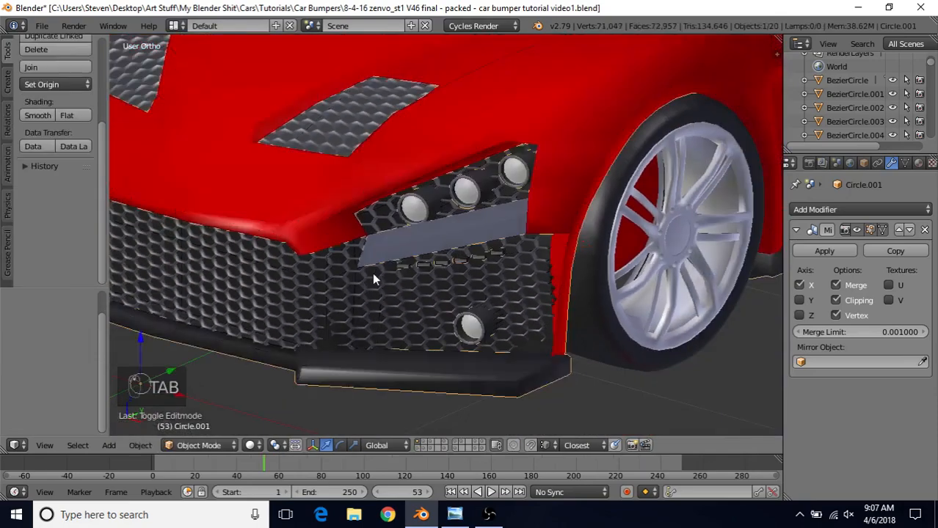
key(Tab)
scroll(420, 276, up, 5)
scroll(420, 275, up, 1)
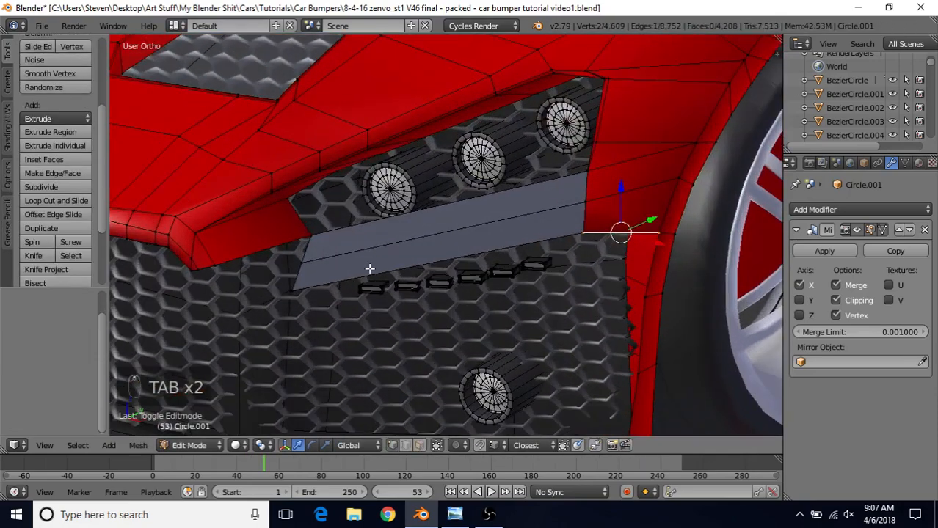
Extrude the strip's lower outer corner vertex straight down about 0.132 along Z.
shift+middle_drag(433, 255, 481, 214)
shift+middle_drag(556, 253, 465, 242)
right_click(531, 185)
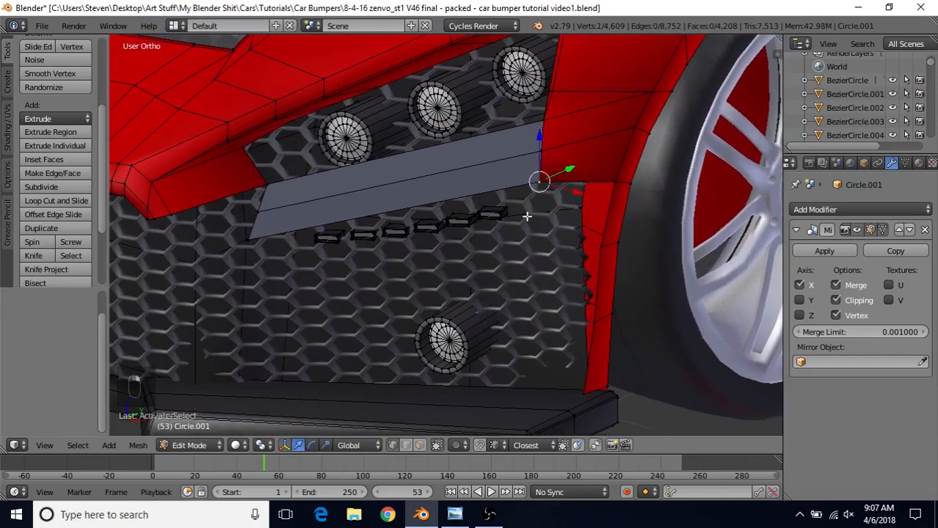
mouse_move(528, 214)
middle_down()
mouse_move(494, 217)
mouse_move(532, 211)
middle_up()
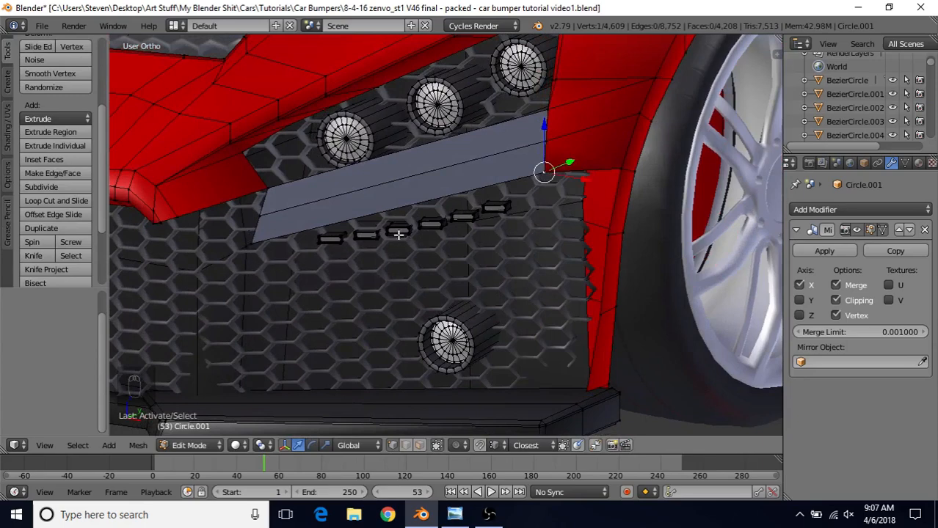
scroll(484, 212, up, 2)
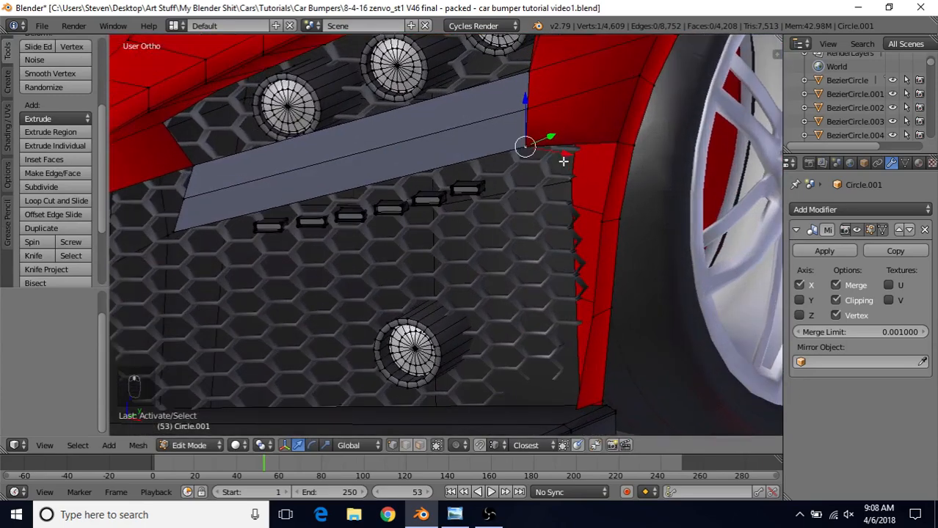
key(e)
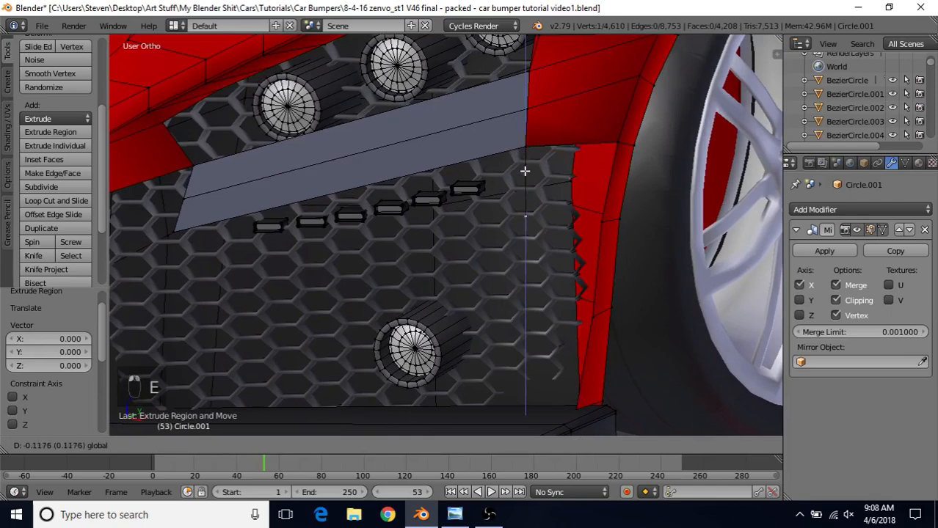
click(524, 180)
Fill a face between the strip corner's vertical edge and the adjacent wheel arch edge.
middle_drag(565, 207, 607, 225)
shift+right_click(596, 228)
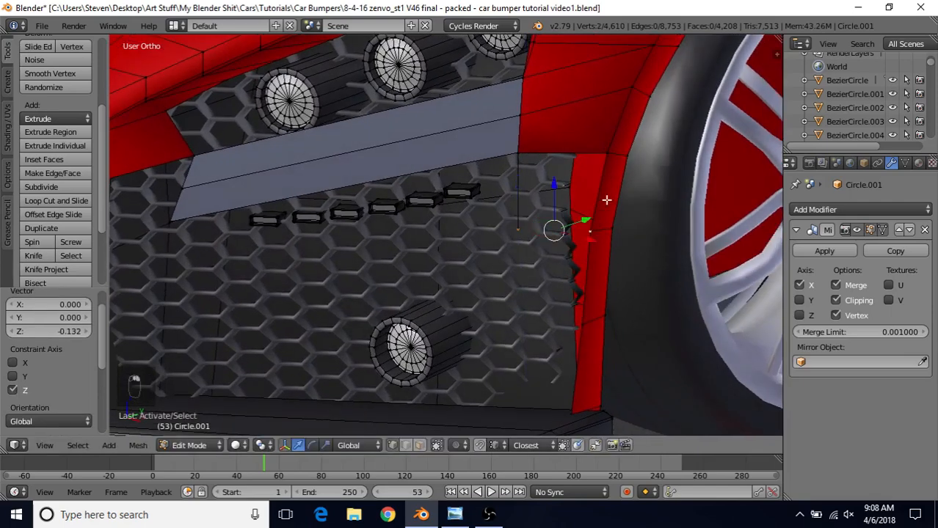
shift+right_click(611, 155)
shift+right_click(515, 153)
key(f)
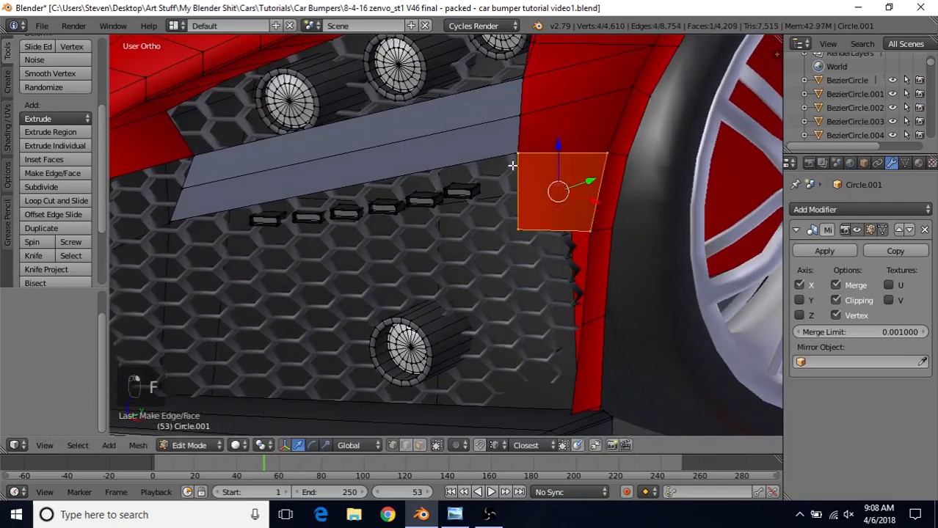
Shift the new wheel arch panel's lower inner corner vertex along Y.
right_click(518, 229)
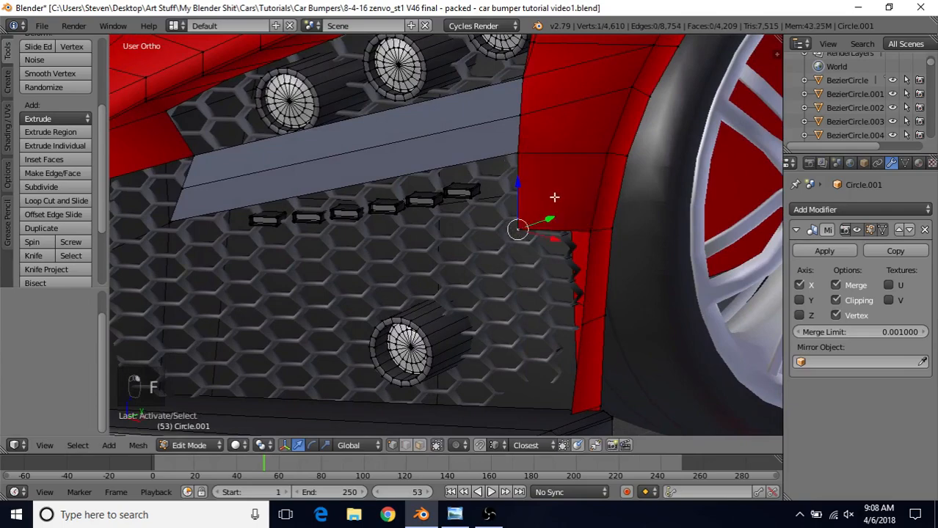
middle_drag(519, 224, 450, 168)
key(g)
key(y)
click(494, 256)
Move the strip's lower outer corner about -0.010 and its middle outer vertex about -0.007 along Y.
key(g)
key(y)
click(464, 161)
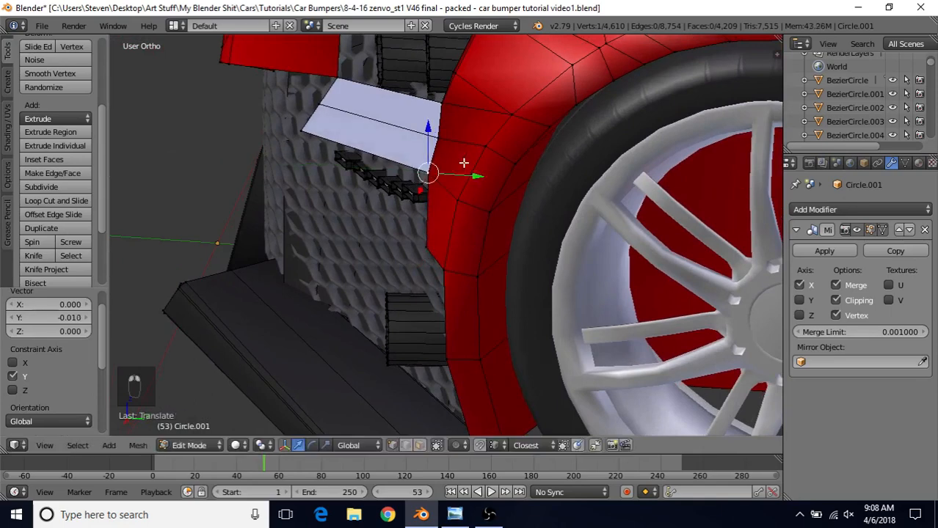
right_click(440, 137)
key(g)
key(y)
click(475, 139)
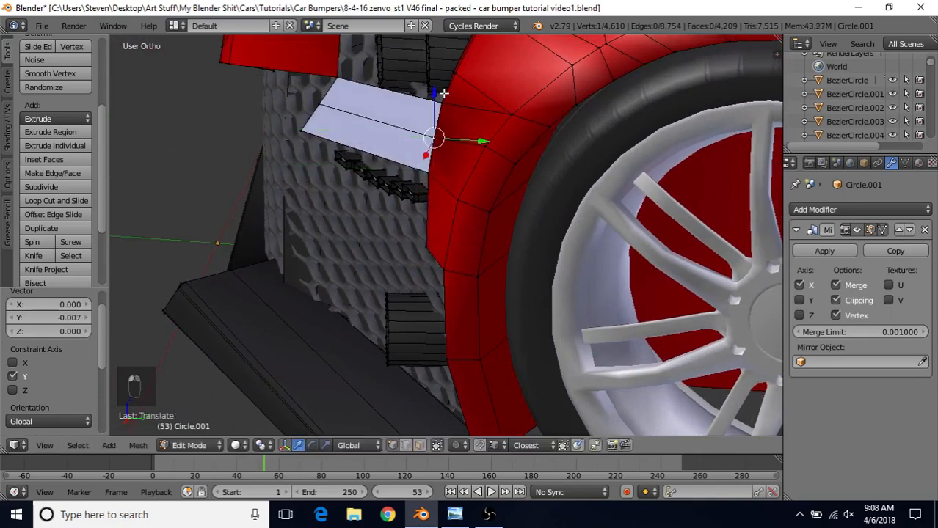
Extrude the strip's lower inner corner vertex straight down about 0.109 along Z.
middle_drag(437, 219, 535, 199)
right_click(496, 219)
middle_drag(483, 169, 398, 147)
key(e)
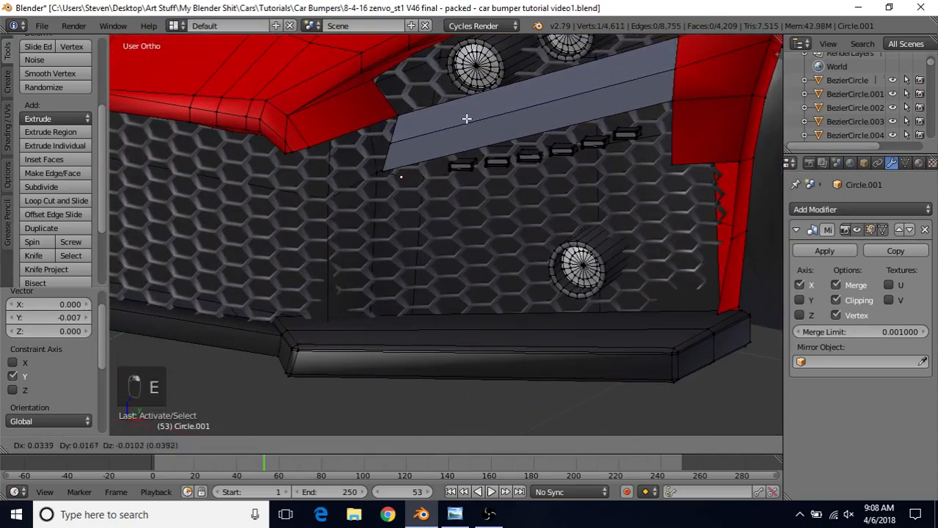
click(391, 177)
Connect the lowered inner vertex to the wheel arch panel's lower corner with an edge and raise it about 0.023 along Z.
shift+right_click(670, 160)
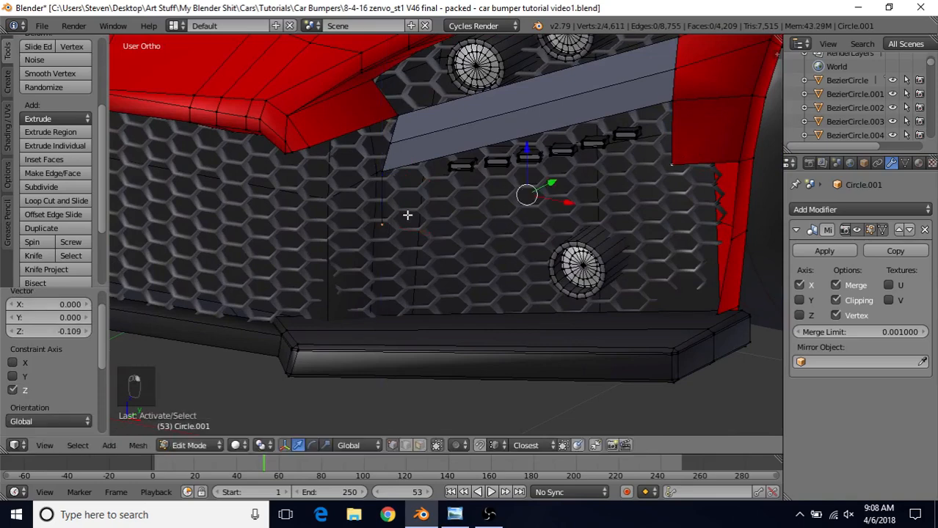
key(f)
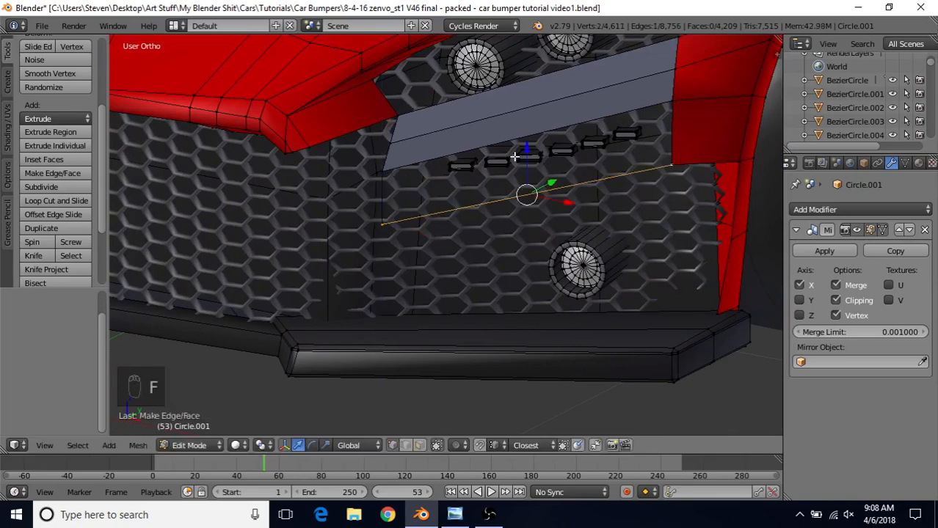
key(g)
key(z)
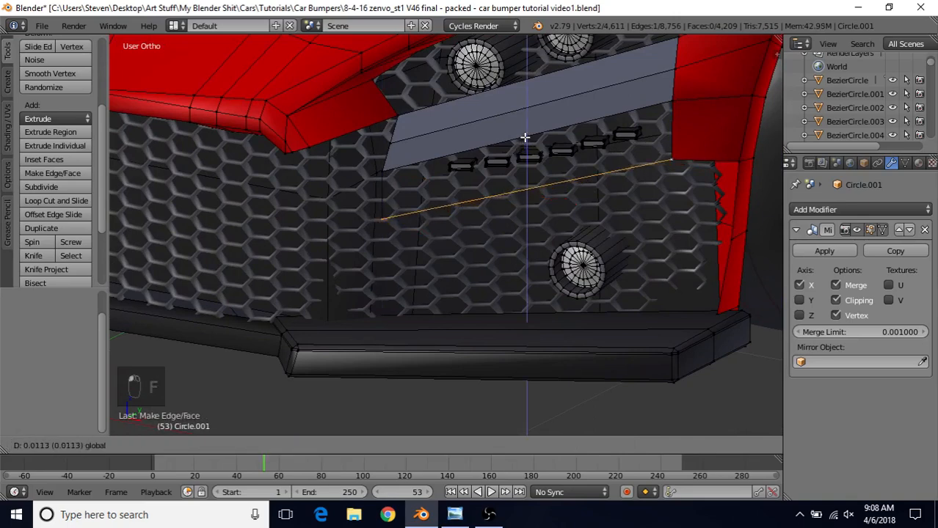
click(526, 132)
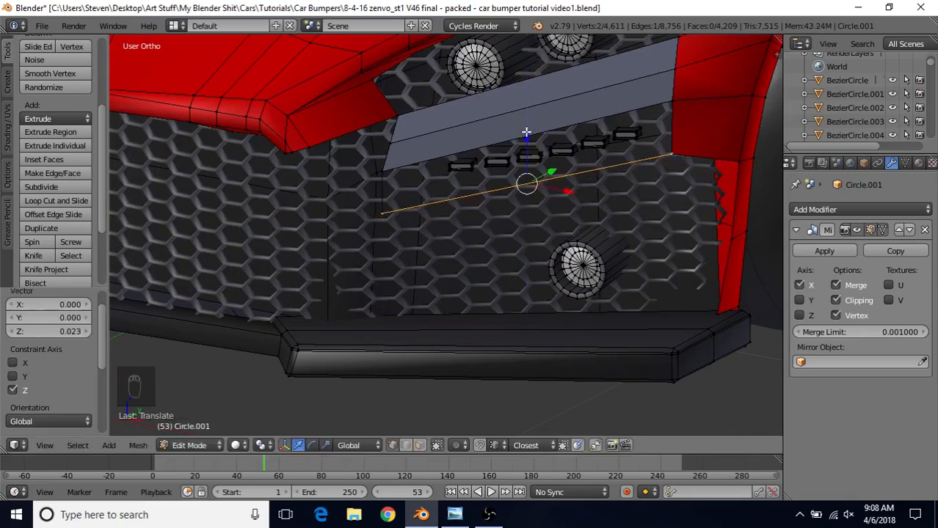
Extrude the lower edges of the red nose corner beside the grille down about 0.046 along Z.
right_click(389, 212)
scroll(441, 279, down, 1)
shift+middle_drag(438, 213, 517, 232)
scroll(513, 232, up, 3)
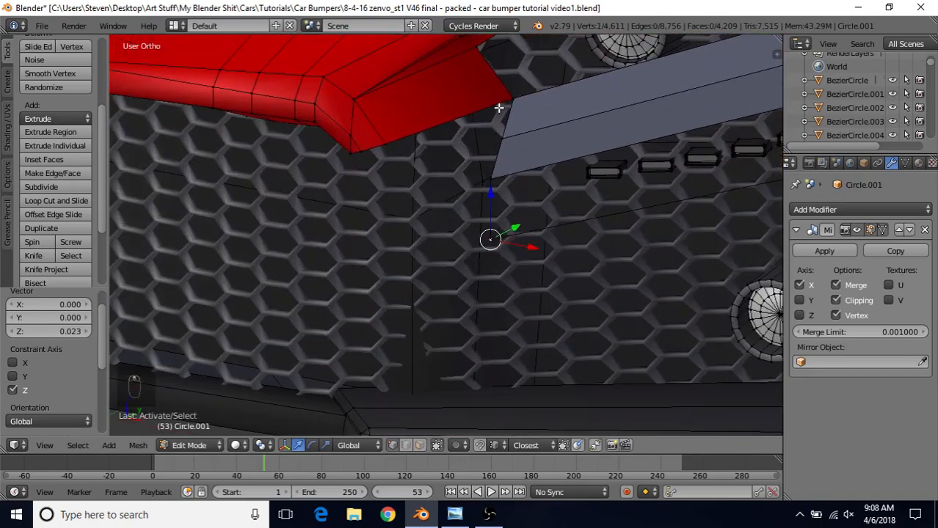
right_click(347, 155)
middle_drag(365, 150, 439, 115)
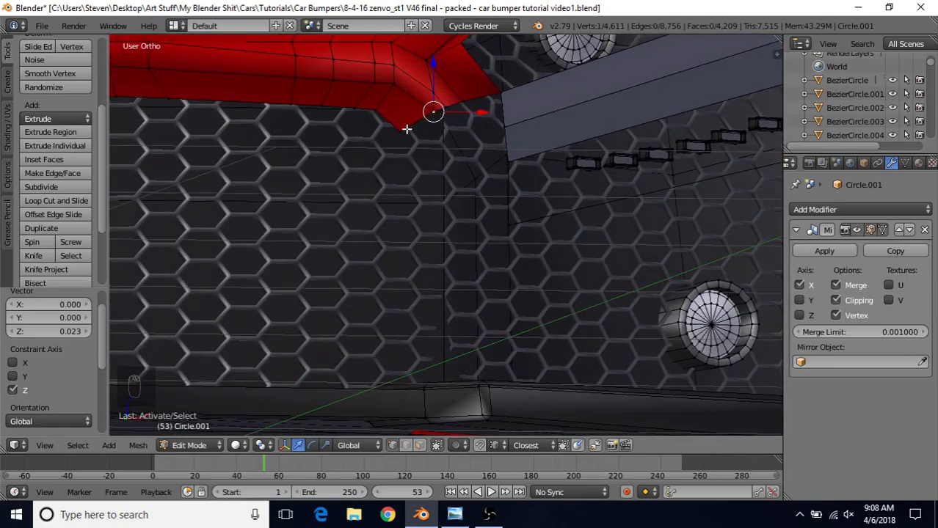
shift+right_click(448, 102)
shift+right_click(463, 107)
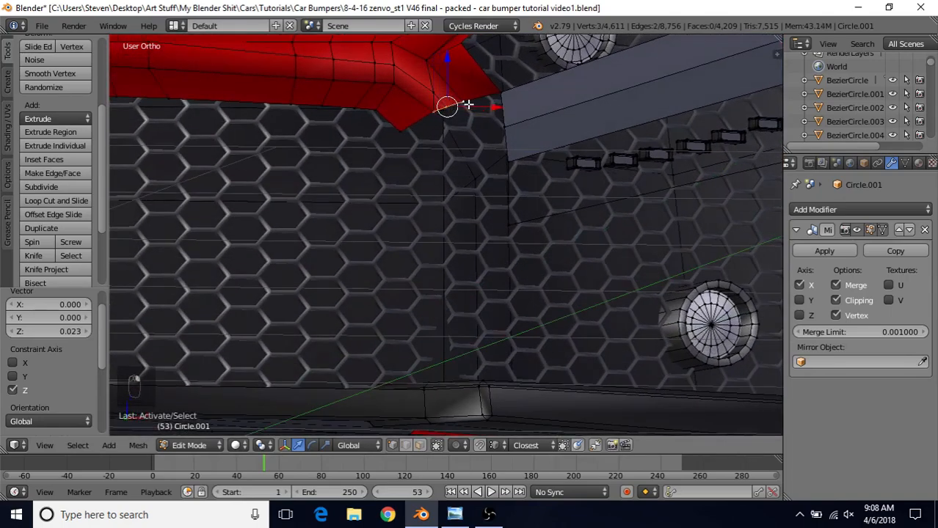
shift+right_click(401, 130)
middle_drag(401, 130, 447, 144)
key(e)
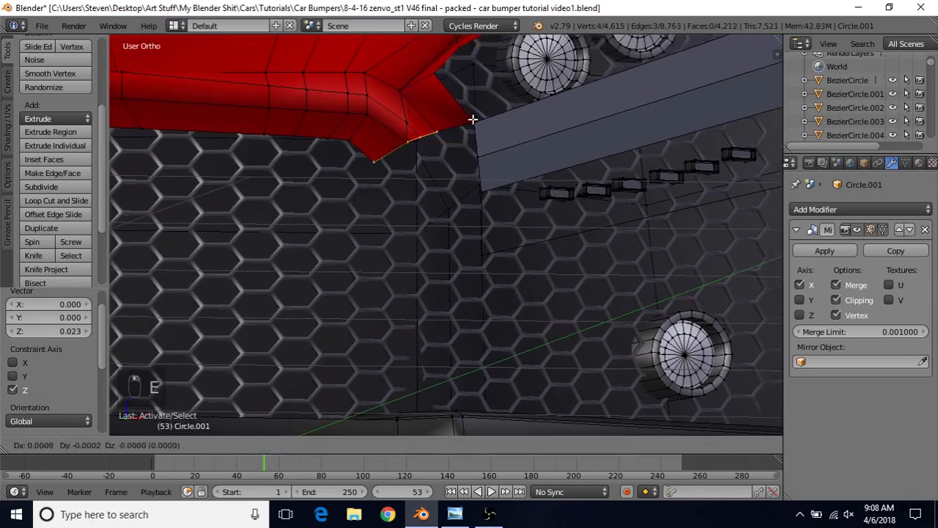
drag(410, 125, 410, 130)
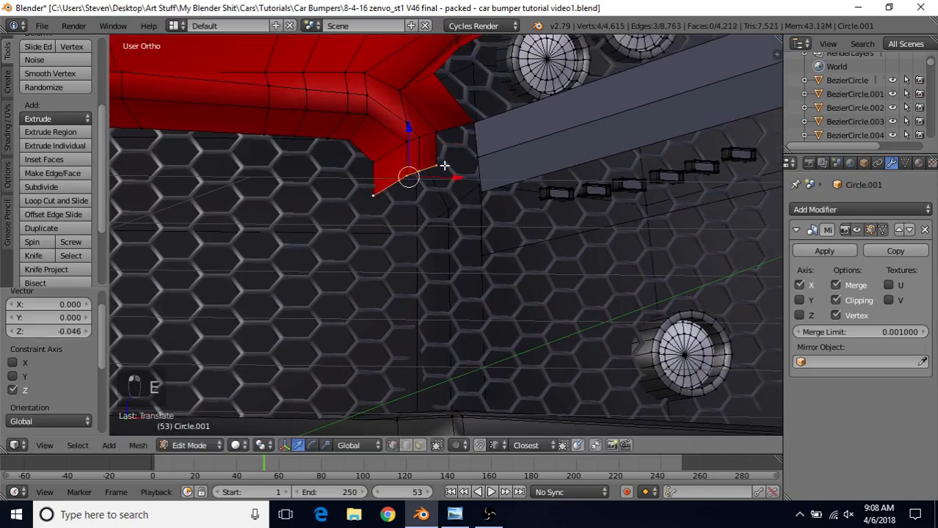
Shift the extruded nose corner edges outward about 0.021 along X and back about 0.028 along Y.
drag(449, 179, 465, 177)
middle_drag(480, 160, 498, 159)
middle_drag(374, 183, 297, 198)
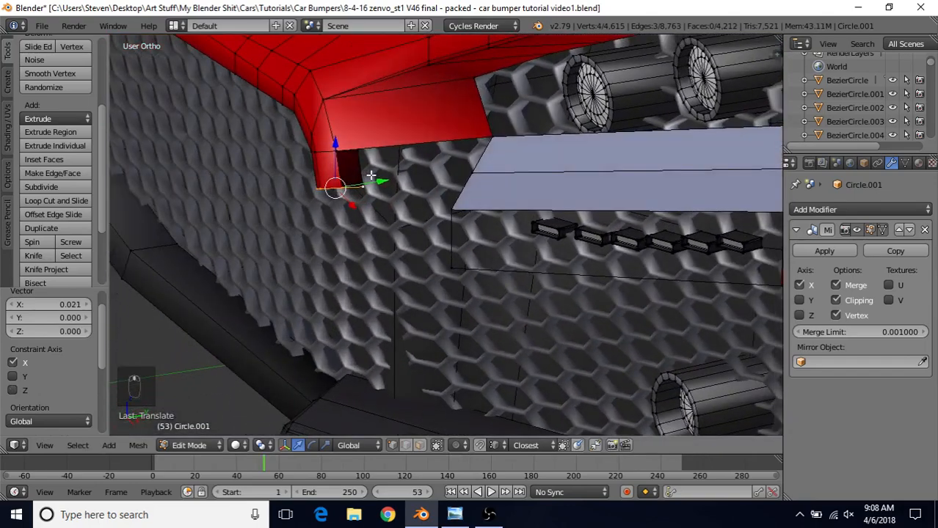
drag(371, 176, 403, 189)
middle_drag(404, 188, 370, 184)
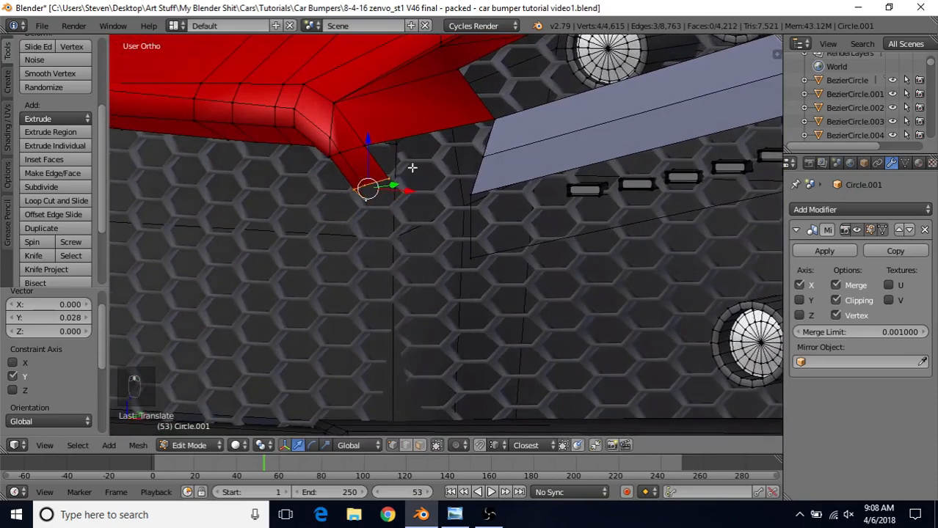
Fill a face between the nose corner extension and the upper half of the strip's inner end, and preview it in Object Mode.
right_click(369, 147)
shift+right_click(507, 144)
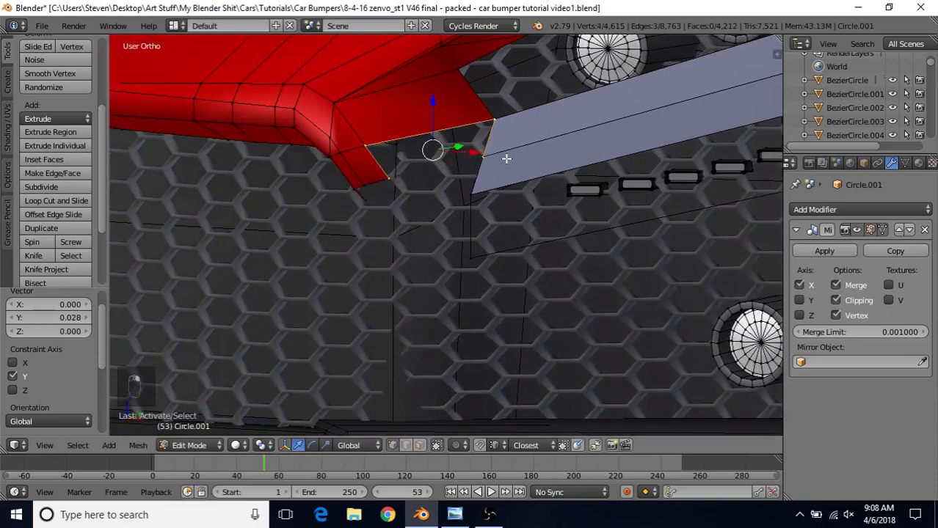
key(f)
key(a)
key(Tab)
scroll(410, 214, down, 2)
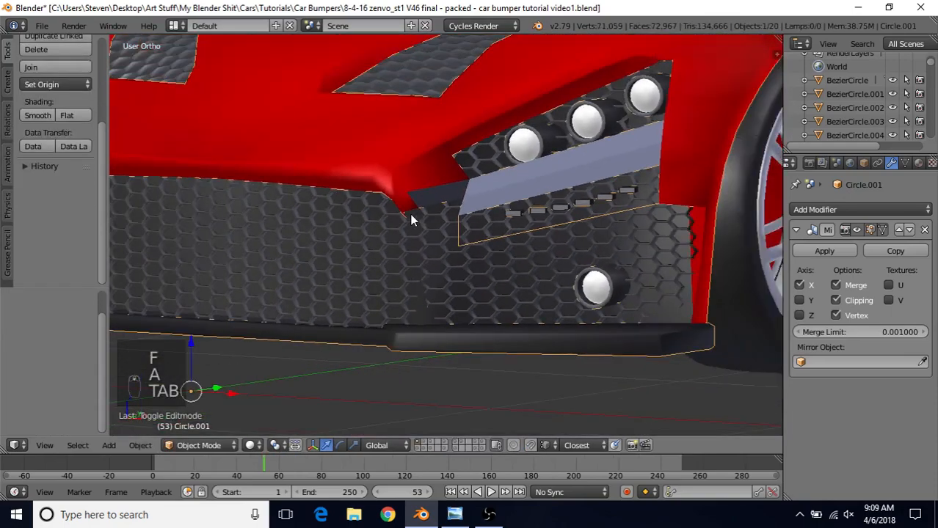
Back in Edit Mode, move the nose extension's bottom edges about 0.032 along X and about -0.009 along Z.
key(Tab)
scroll(440, 193, up, 6)
mouse_move(442, 196)
middle_down()
mouse_move(452, 191)
mouse_move(439, 188)
middle_up()
right_click(375, 178)
shift+right_click(388, 175)
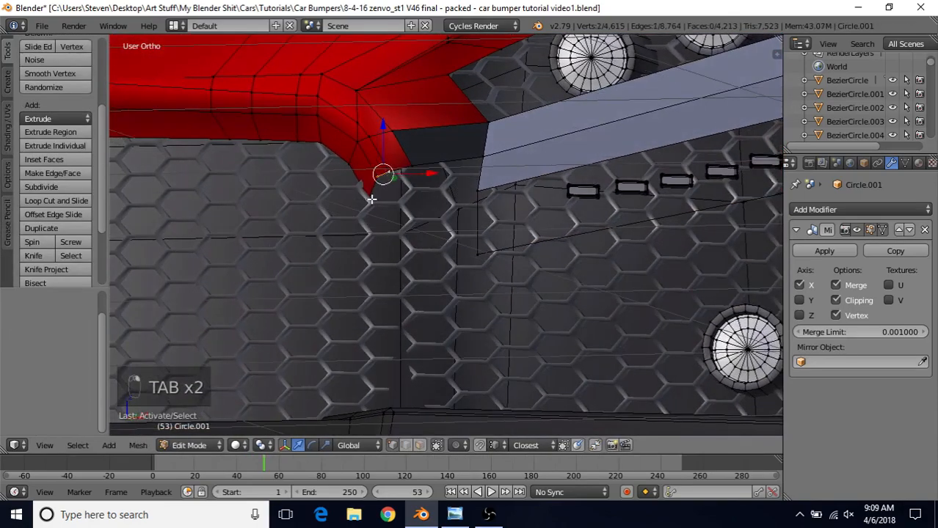
shift+right_click(369, 198)
drag(410, 186, 443, 189)
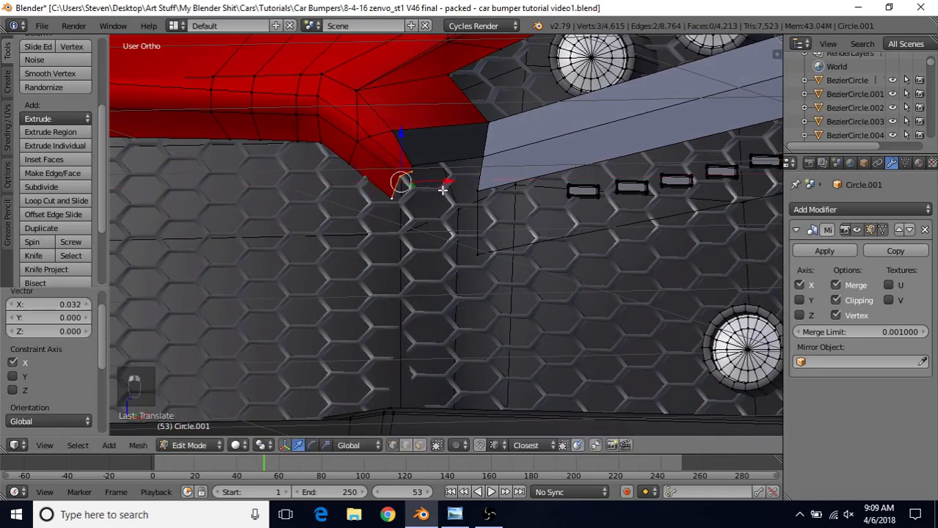
drag(402, 129, 400, 149)
Fill a second face between the nose extension's bottom edge and the lower half of the strip's inner end.
right_click(410, 197)
right_click(409, 188)
middle_drag(447, 182, 373, 168)
shift+right_click(392, 176)
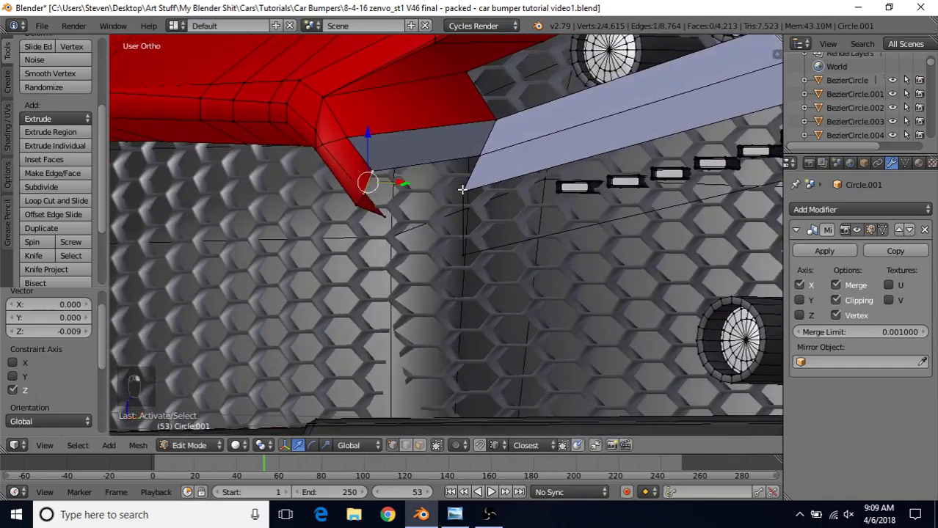
shift+right_click(464, 189)
key(f)
key(a)
Preview the shading of the joined nose corner and strip in Object Mode, and return to Edit Mode.
scroll(436, 232, down, 5)
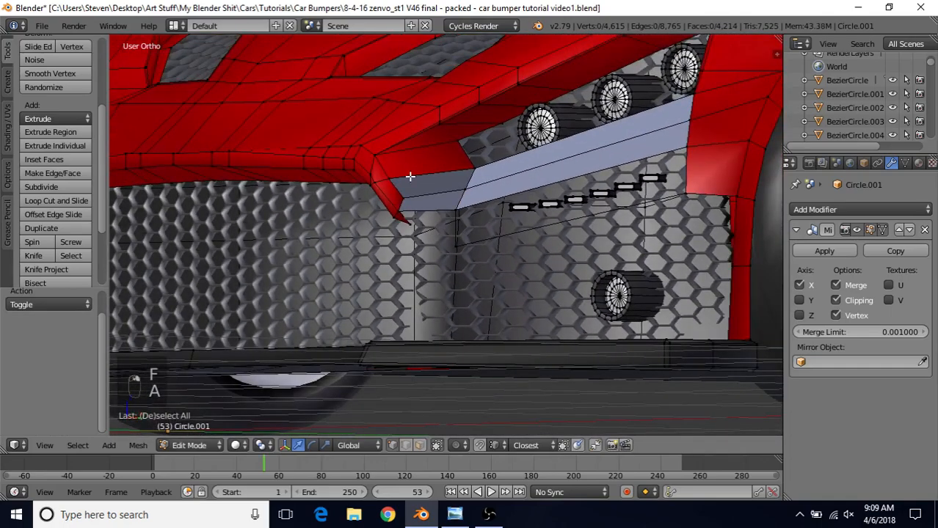
key(Tab)
middle_drag(416, 187, 437, 197)
scroll(439, 208, down, 2)
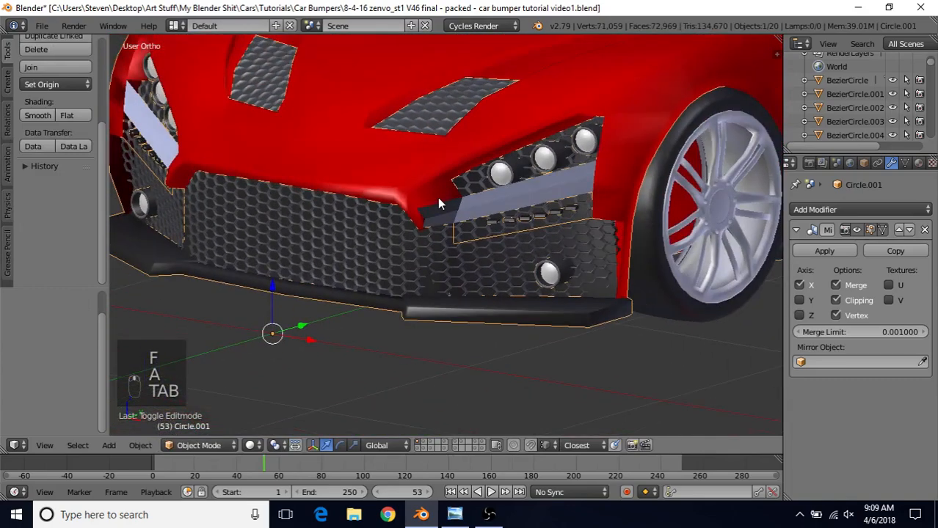
scroll(530, 217, up, 4)
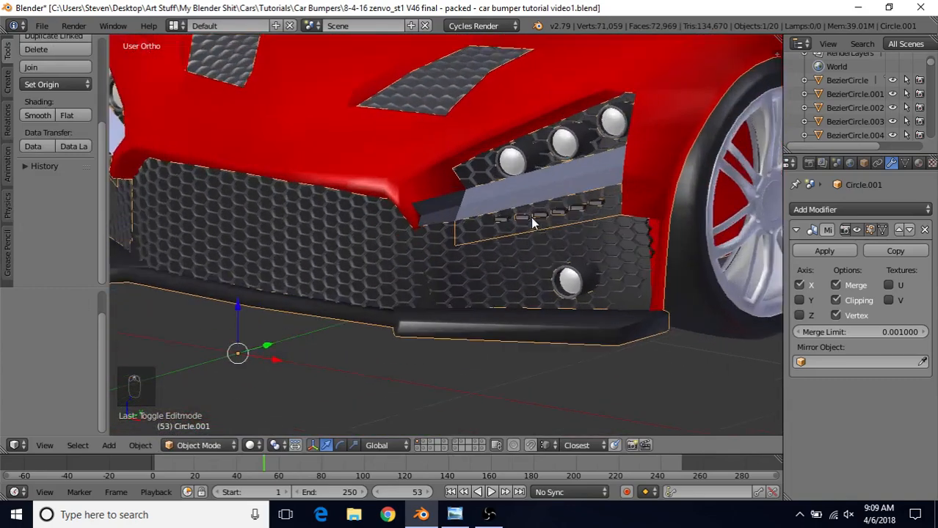
key(Tab)
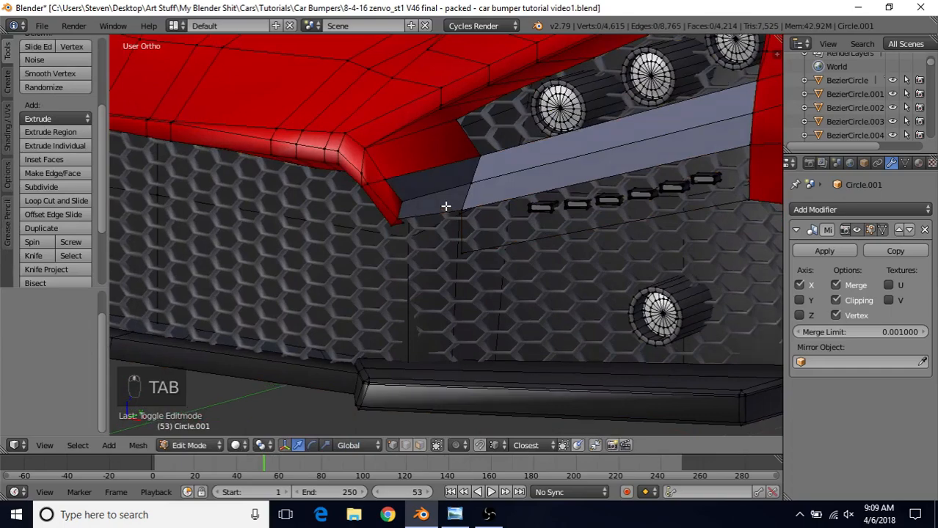
Fill a third face between the nose extension's remaining bottom edge and the vertical edge below the strip's inner corner.
middle_drag(446, 208, 456, 190)
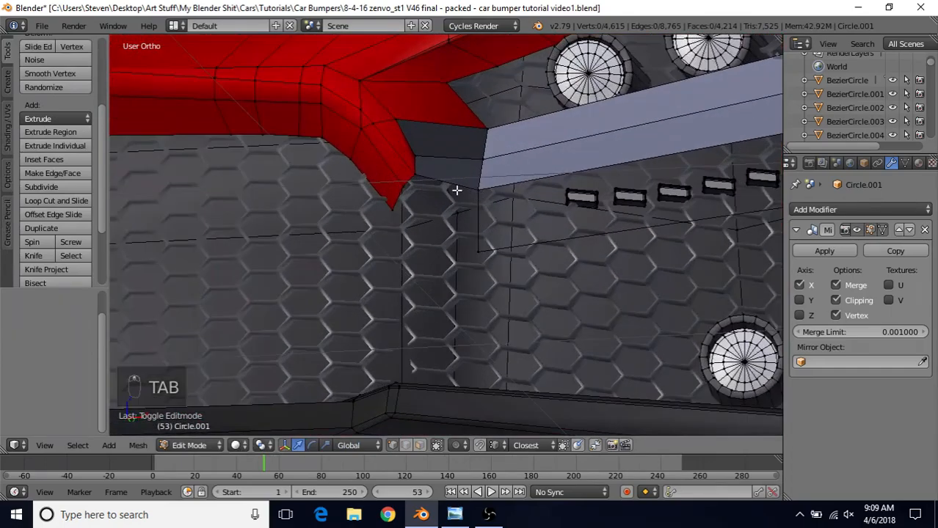
click(415, 178)
shift+click(405, 186)
shift+click(479, 250)
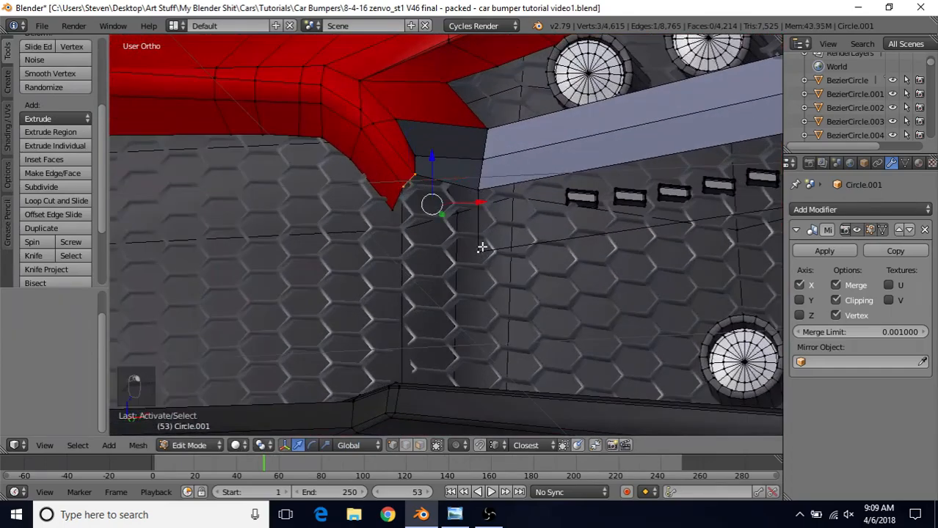
shift+click(478, 194)
key(f)
key(a)
Move the nose corner's crease vertices back about 0.008 along Y and adjust the neighbouring lower vertex along Y.
middle_drag(427, 255, 361, 204)
right_click(340, 157)
middle_drag(371, 162, 352, 182)
shift+right_click(347, 176)
shift+right_click(376, 162)
drag(383, 160, 389, 156)
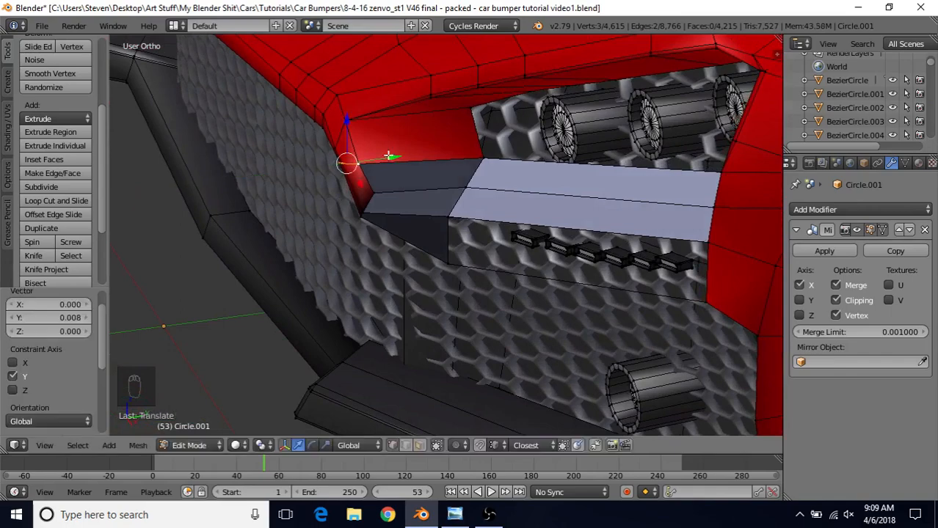
right_click(380, 182)
drag(422, 185, 418, 186)
Preview the whole front bumper in Object Mode from the front of the car.
key(Tab)
scroll(416, 255, down, 7)
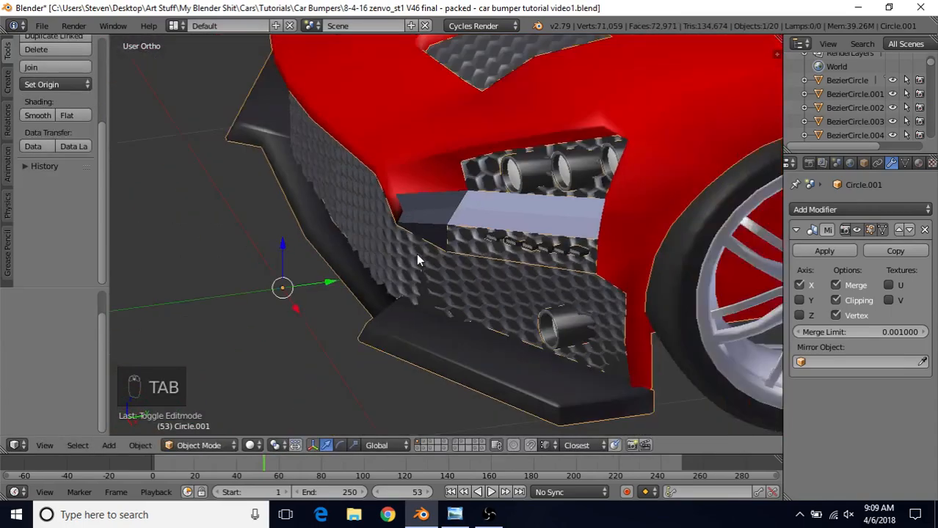
middle_drag(416, 255, 541, 196)
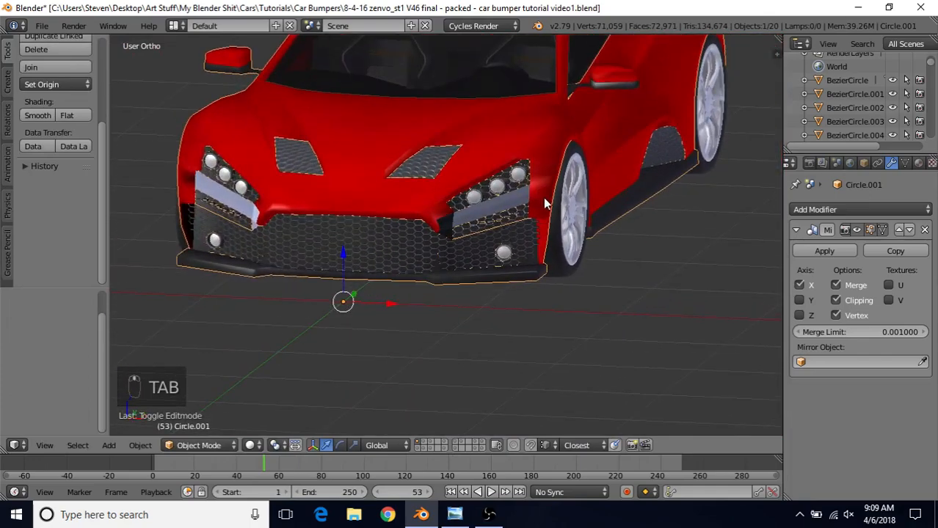
Assign the Car Paint material to the five grey and black strip faces below the headlights on the front bumper.
scroll(544, 199, up, 6)
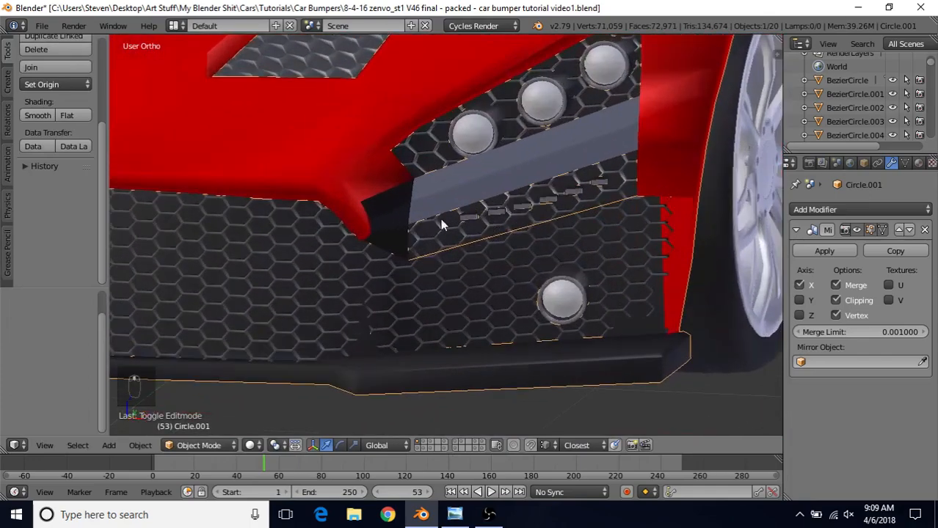
key(Tab)
click(420, 444)
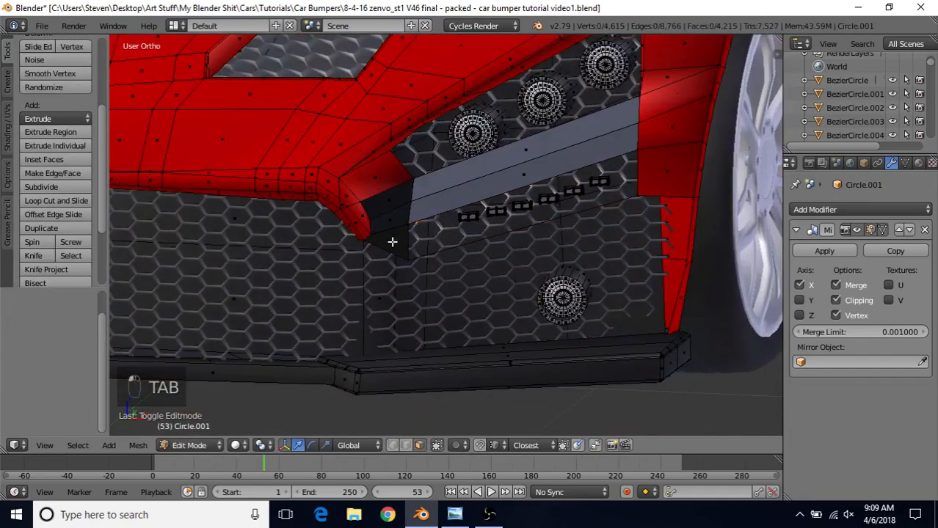
right_click(392, 241)
shift+right_click(394, 219)
shift+right_click(399, 196)
shift+right_click(461, 182)
shift+right_click(464, 196)
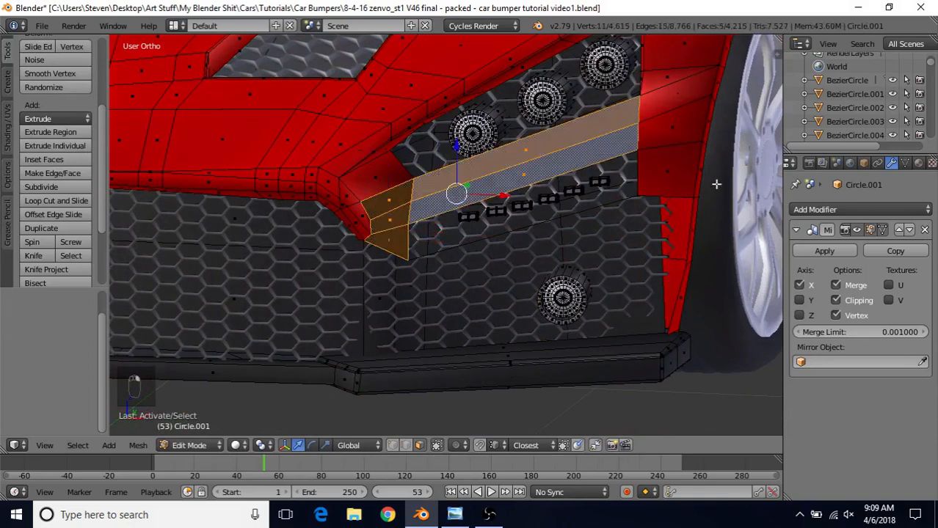
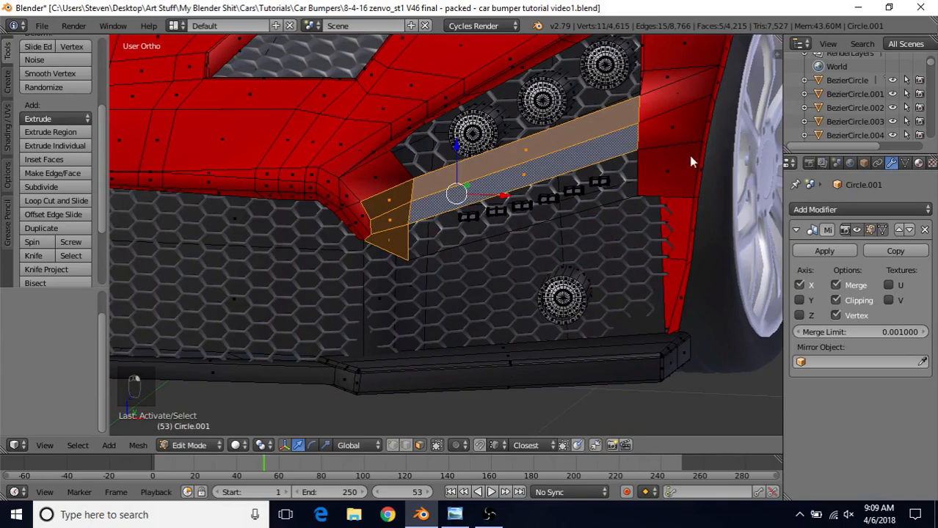
click(918, 162)
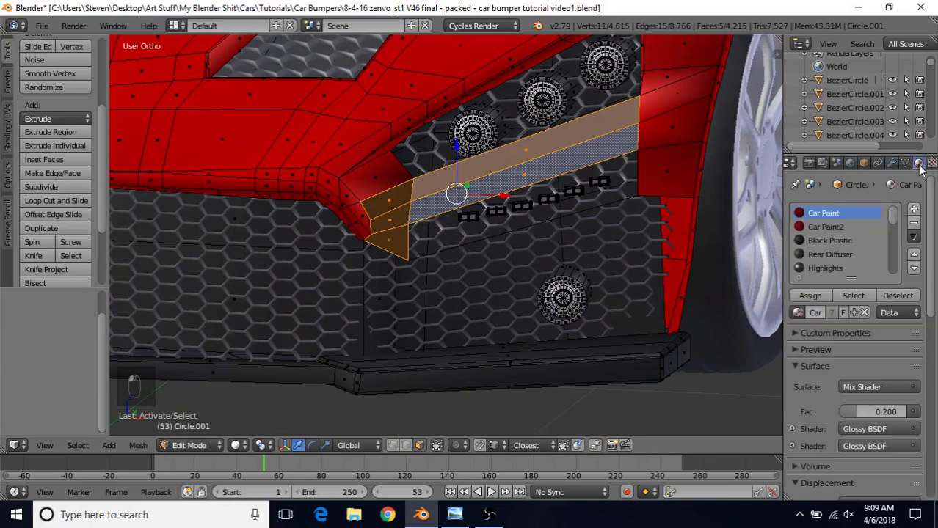
click(809, 295)
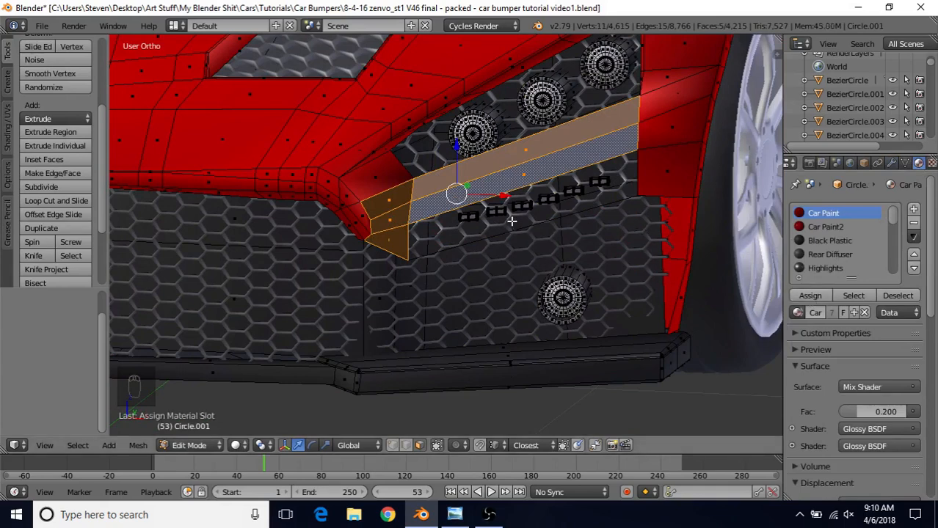
Make the selected strip faces' normals consistent and assign them the Car Paint2 material.
key(ctrl+n)
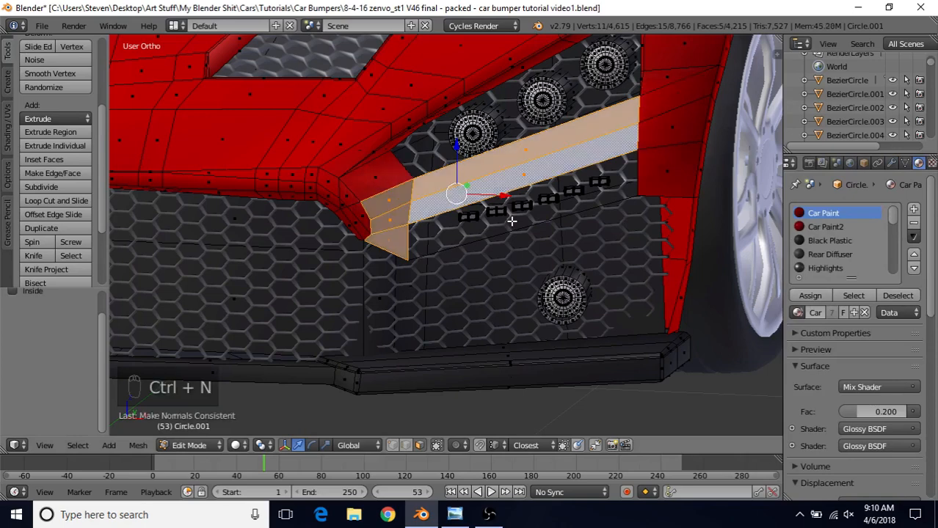
key(Tab)
key(Tab)
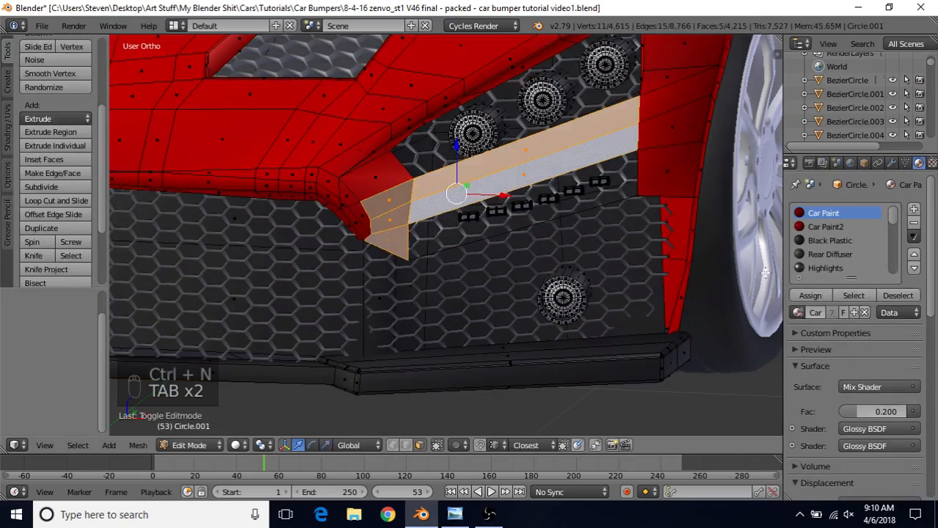
click(810, 294)
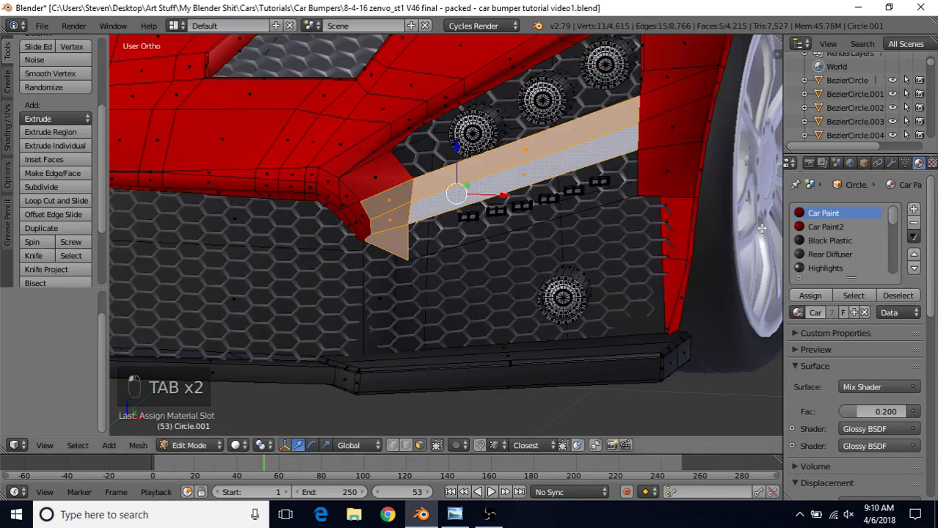
click(825, 226)
click(809, 295)
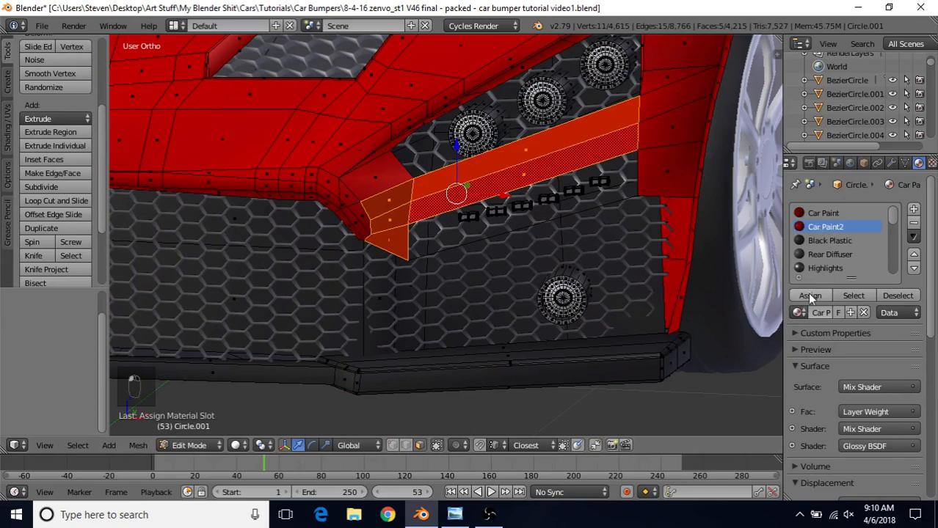
Return to Object Mode, apply smooth shading to the car body and check the strip's shading.
click(890, 163)
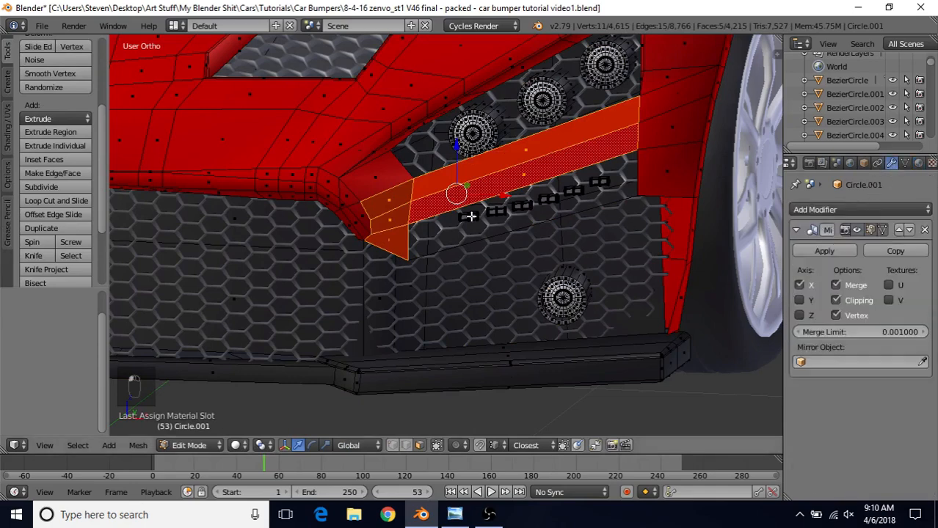
key(Tab)
middle_drag(496, 313, 179, 123)
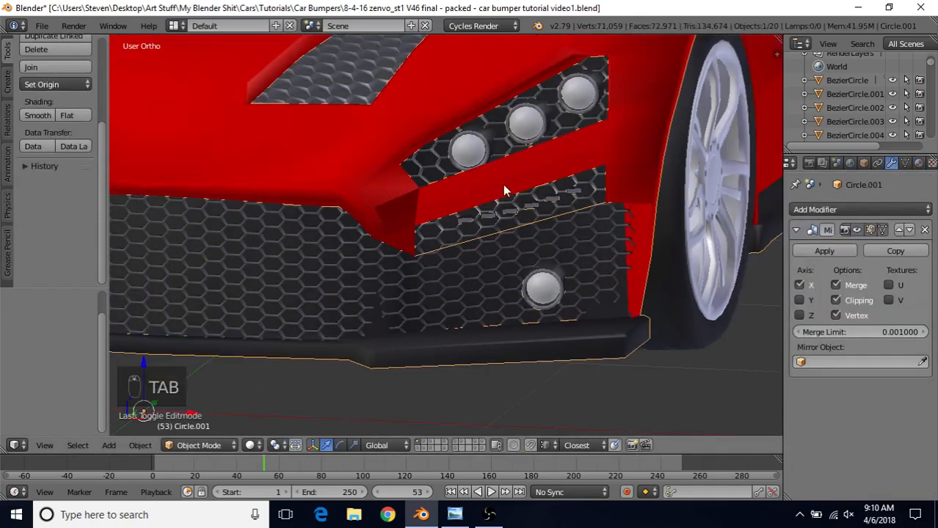
click(36, 115)
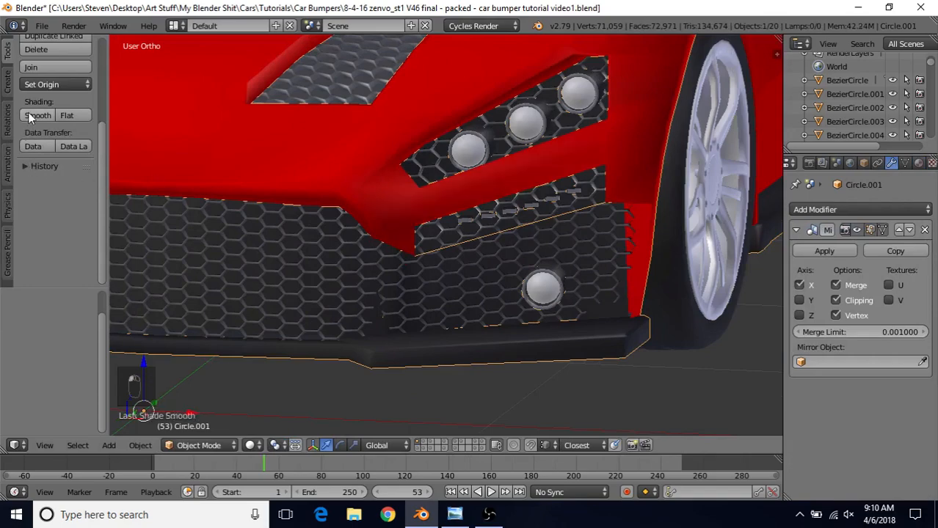
middle_drag(452, 211, 413, 205)
middle_drag(473, 184, 412, 202)
scroll(412, 212, up, 2)
scroll(383, 220, down, 3)
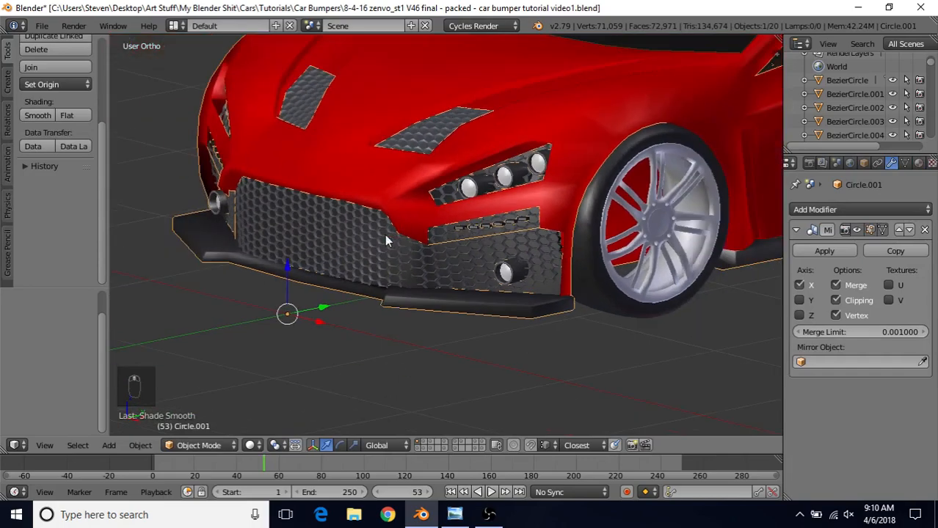
Extrude the lower inner corner vertex of the red panel beside the wheel downward along Z, adjusting it by 0.036 on Z.
middle_drag(385, 235, 458, 226)
scroll(448, 204, up, 2)
key(Tab)
scroll(458, 226, up, 2)
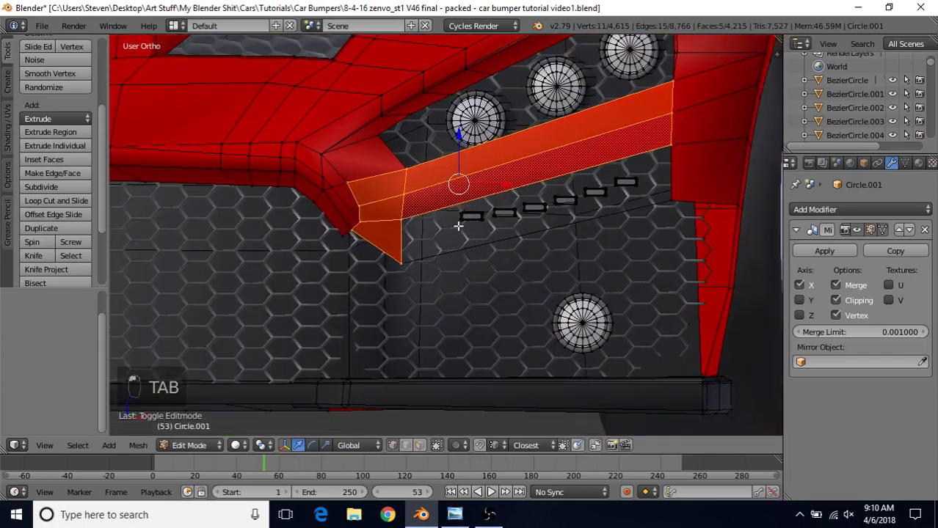
right_click(406, 267)
middle_drag(475, 300, 446, 266)
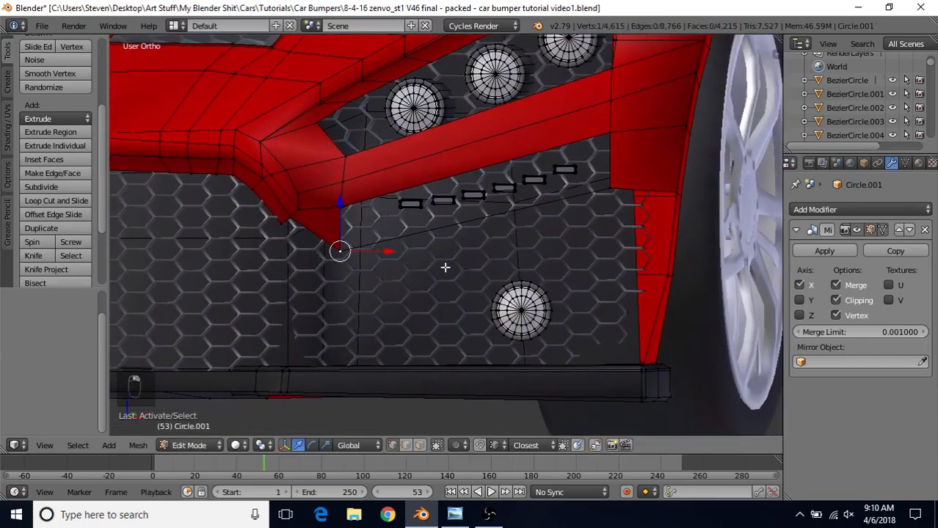
middle_drag(560, 229, 447, 225)
right_click(558, 140)
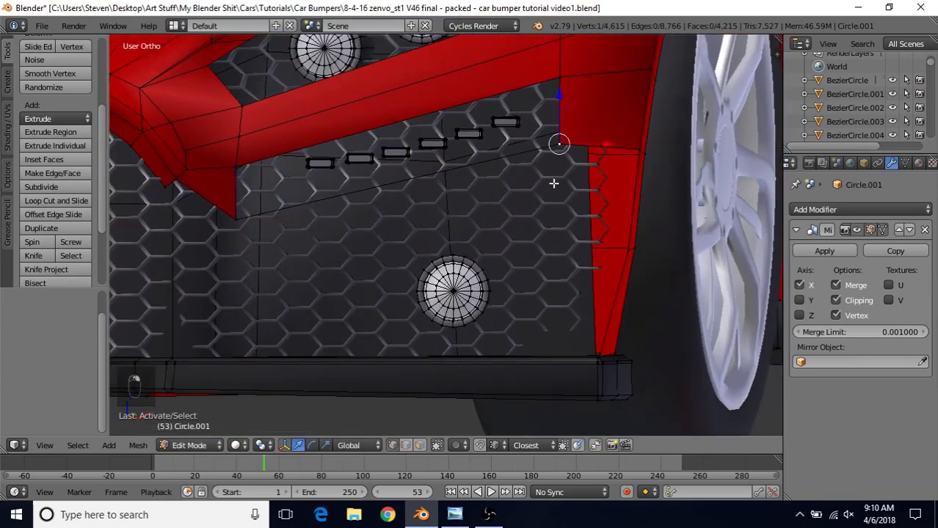
key(e)
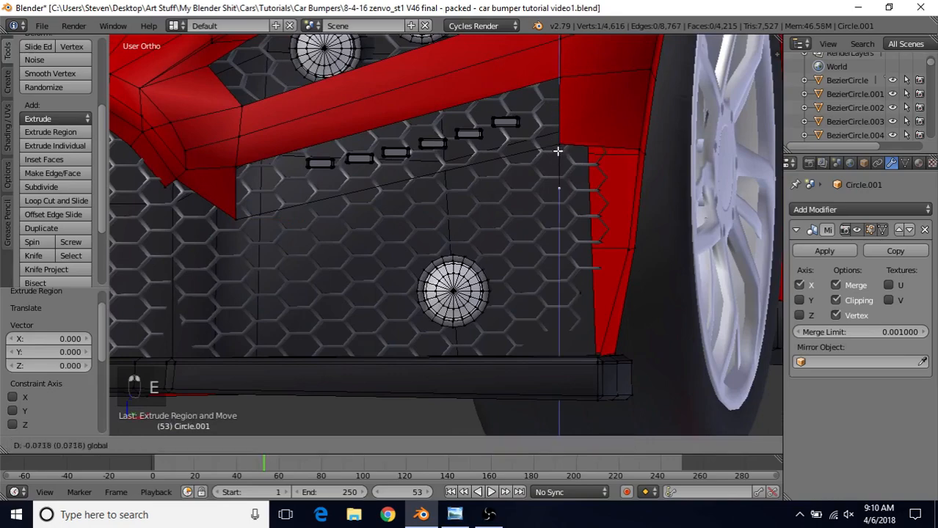
click(558, 205)
middle_drag(559, 207, 645, 242)
click(603, 180)
Fill a face between the extruded vertex and the panel's side edge, and shift that vertex 0.002 along Y.
click(601, 153)
shift+click(668, 169)
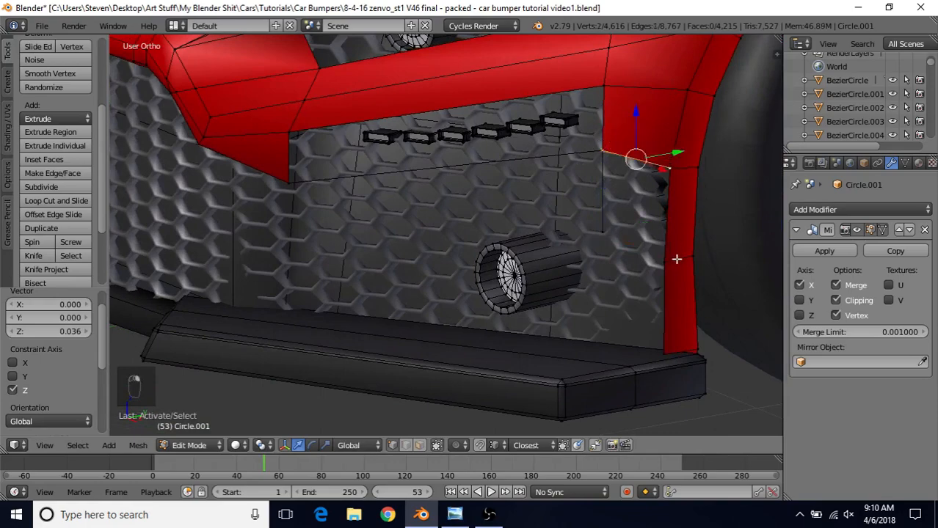
shift+click(664, 261)
shift+click(602, 231)
key(f)
right_click(602, 231)
middle_drag(603, 229, 544, 261)
drag(623, 275, 622, 278)
Extrude the strip's pointed lower tip vertex down along Z, adjusting it by 0.029 on Z and moving it 0.036 along X.
middle_drag(535, 272, 615, 191)
right_click(389, 189)
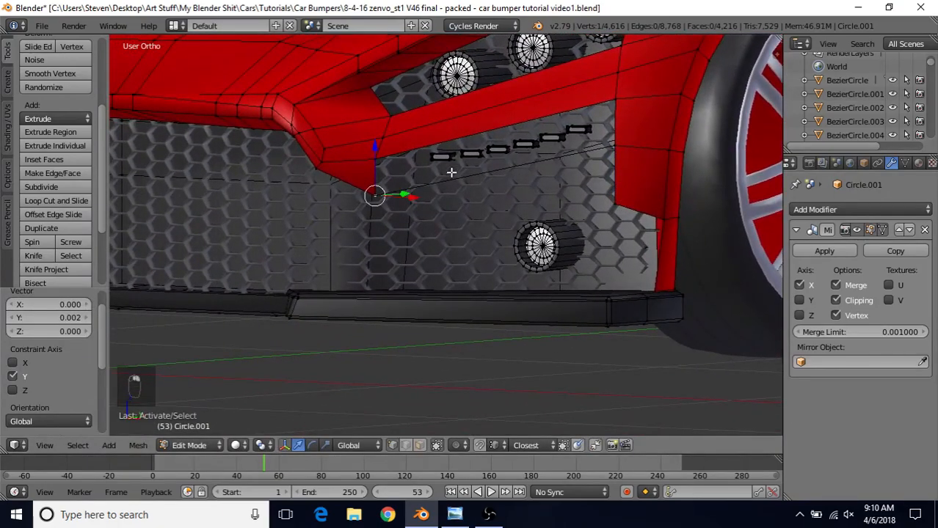
key(e)
key(z)
mouse_move(382, 180)
mouse_down()
mouse_move(387, 196)
mouse_move(376, 186)
mouse_up()
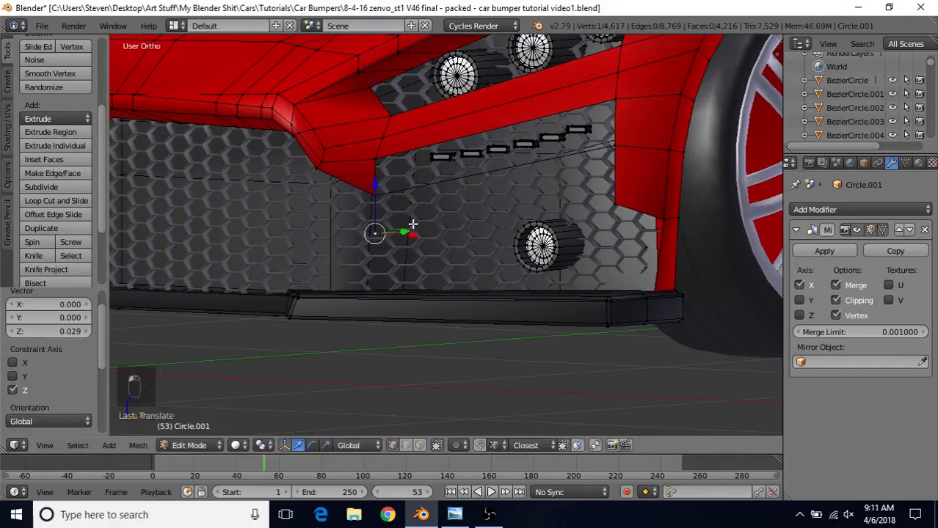
middle_drag(449, 226, 402, 231)
drag(403, 231, 418, 234)
Fill a four-sided face spanning the grille between the two extruded vertices and the corner vertices above them.
shift+right_click(588, 165)
middle_drag(588, 164, 583, 126)
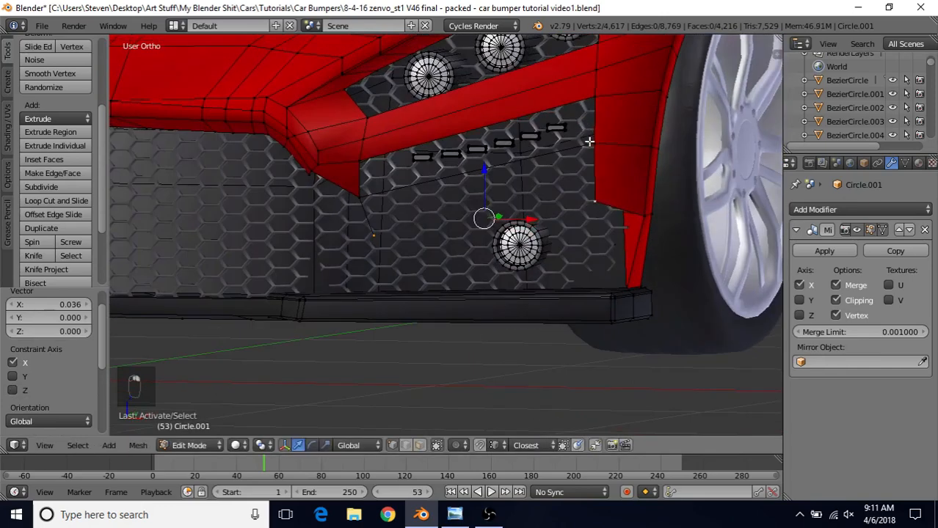
shift+right_click(589, 142)
shift+right_click(362, 197)
key(f)
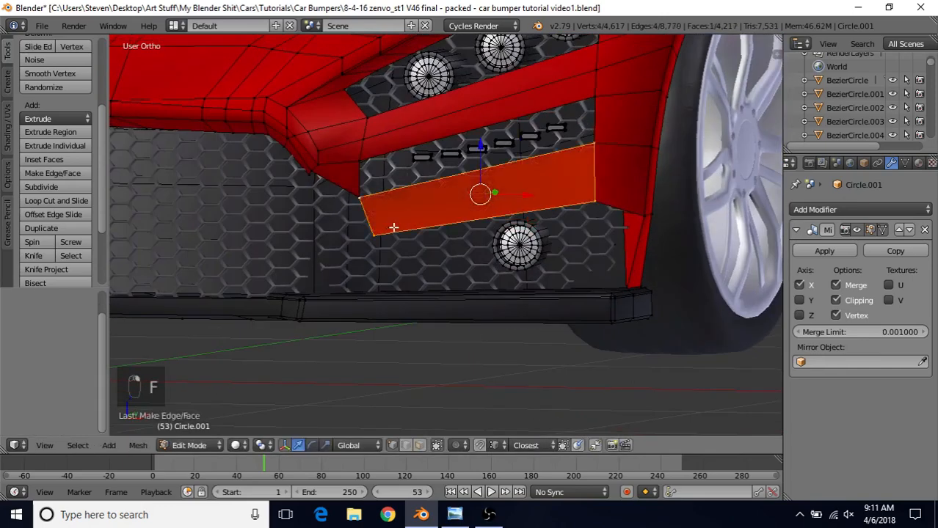
Add a loop cut with two evenly spaced cuts across the new bumper face.
scroll(427, 200, up, 3)
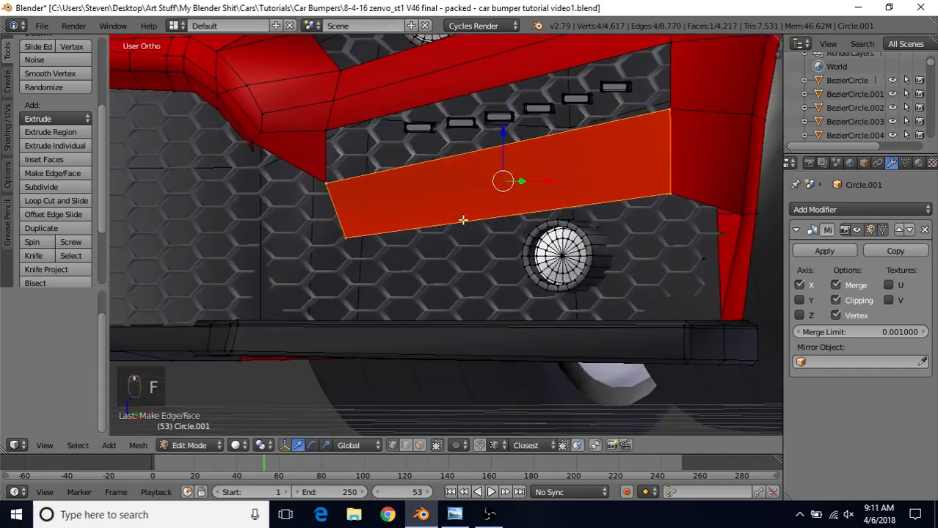
key(ctrl+r)
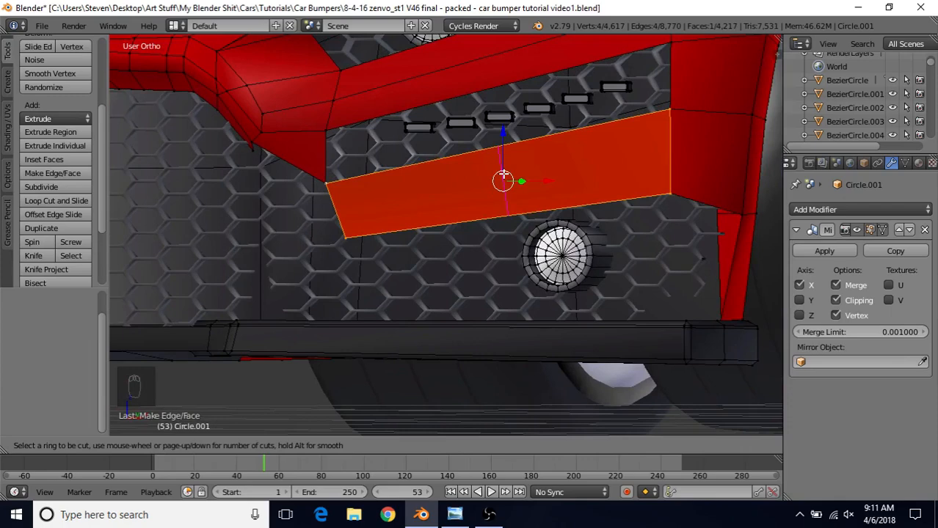
scroll(503, 176, up, 1)
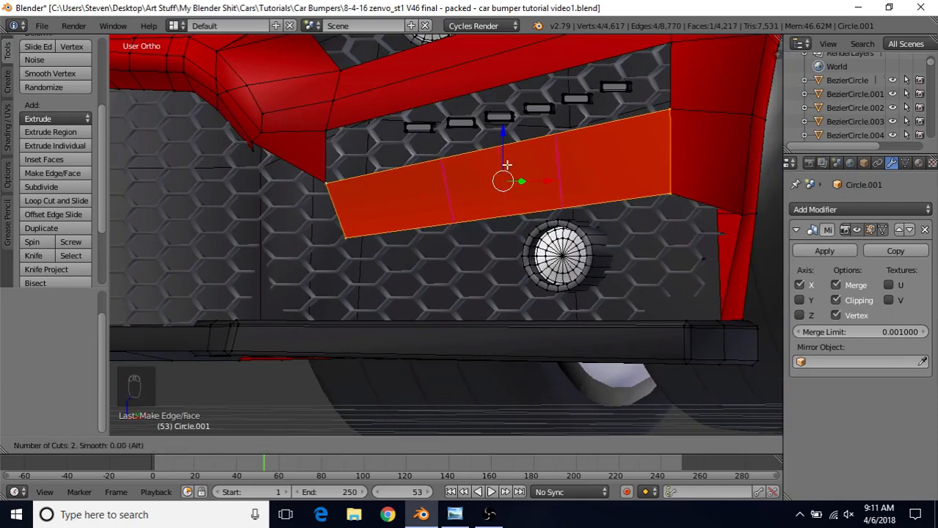
click(507, 165)
right_click(506, 165)
Edge-slide both cuts toward the wheel, the outer one by a factor of -0.440 and the inner one by -0.173.
middle_drag(512, 184, 495, 219)
right_click(504, 166)
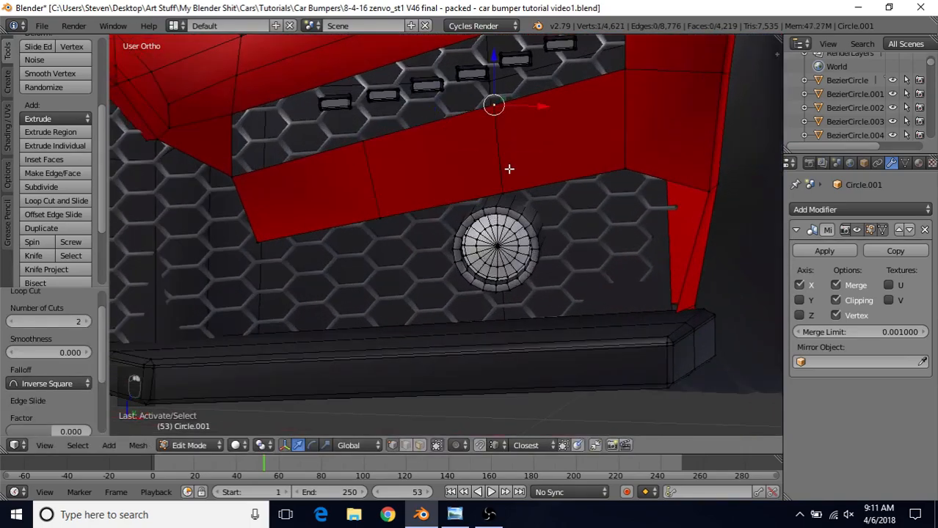
key(g)
key(g)
click(596, 155)
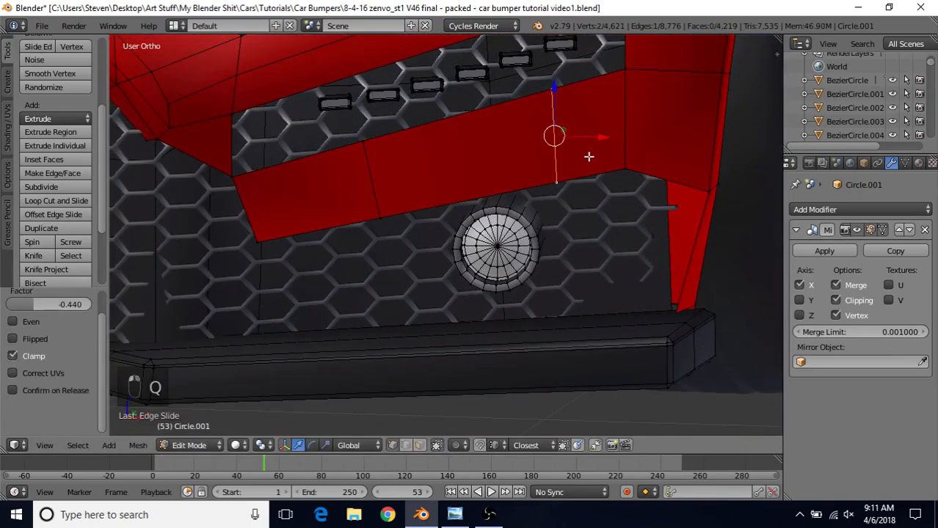
right_click(363, 144)
key(q)
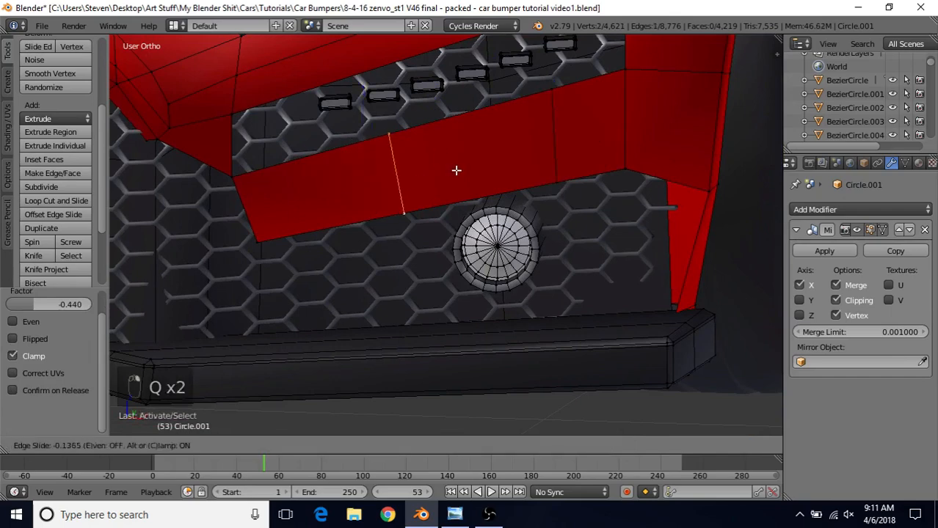
click(460, 170)
Assign Q as the shortcut for the Edge Slide command among the mesh edge operations.
middle_drag(452, 203, 265, 393)
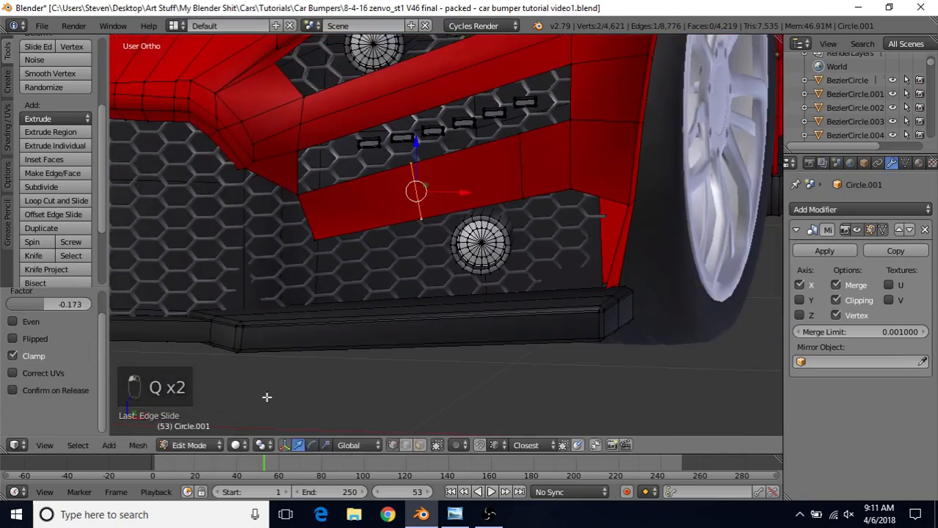
click(140, 445)
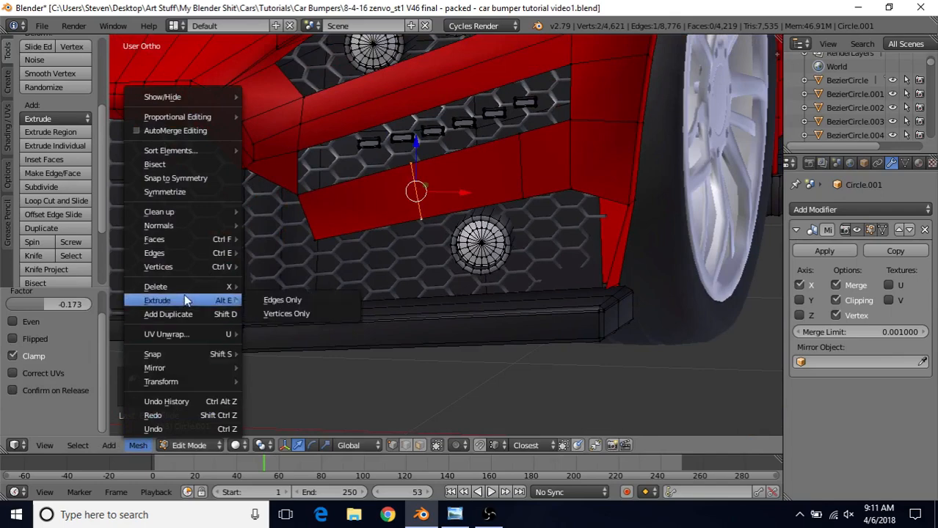
mouse_move(184, 253)
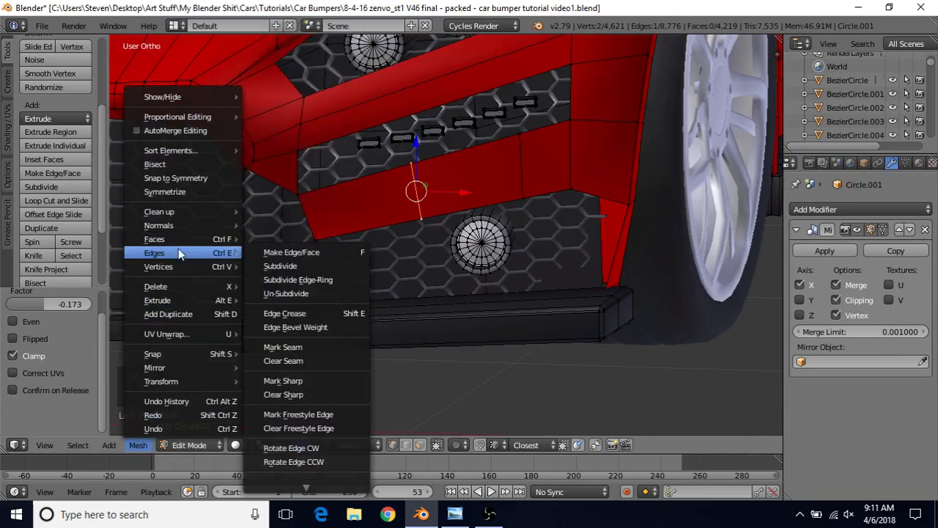
mouse_move(303, 493)
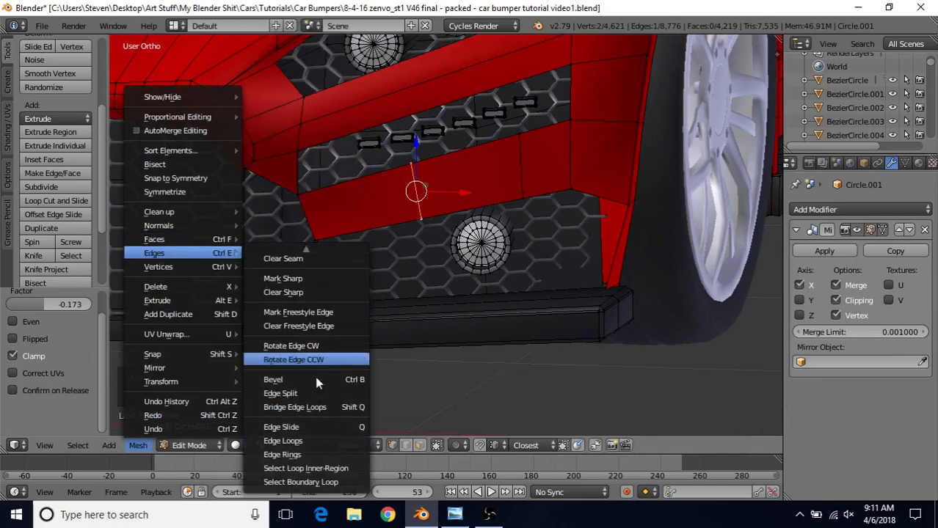
right_click(319, 428)
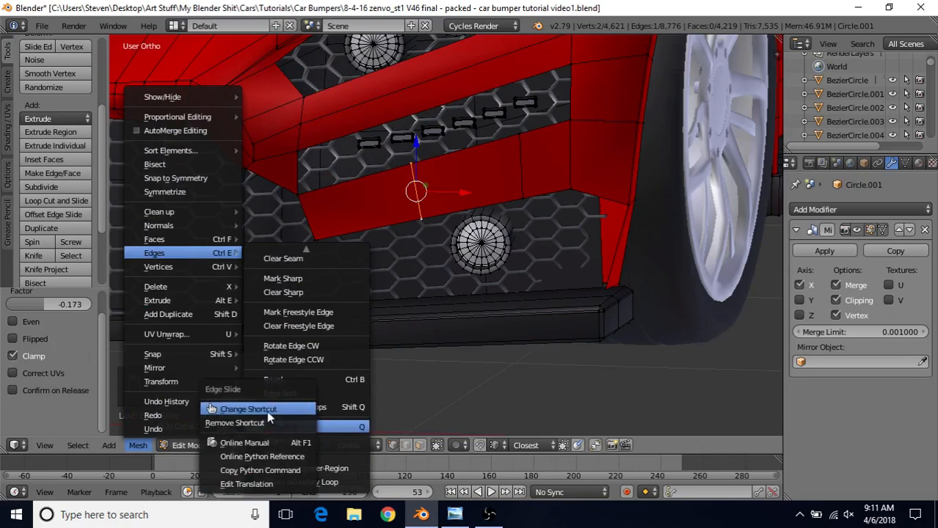
click(266, 410)
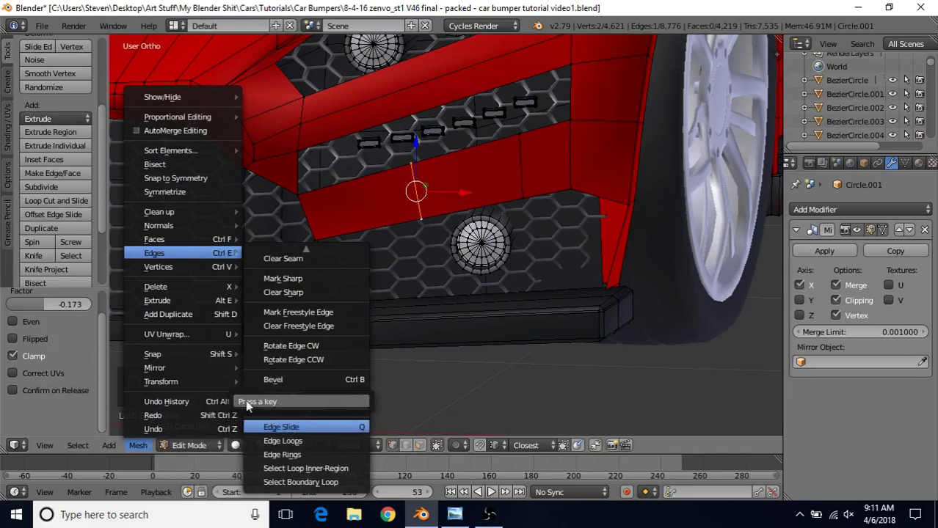
key(q)
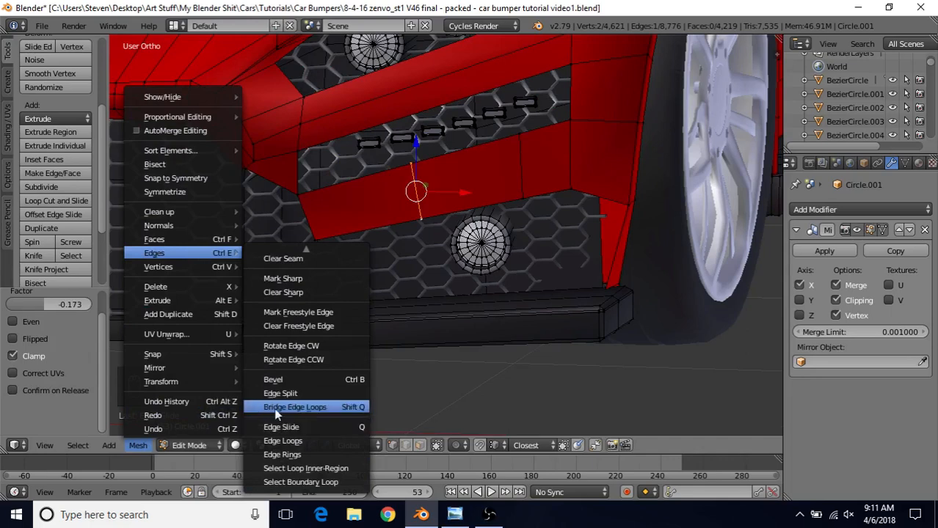
Edge-slide the strip's inner cut slightly, by a factor of -0.019.
click(285, 427)
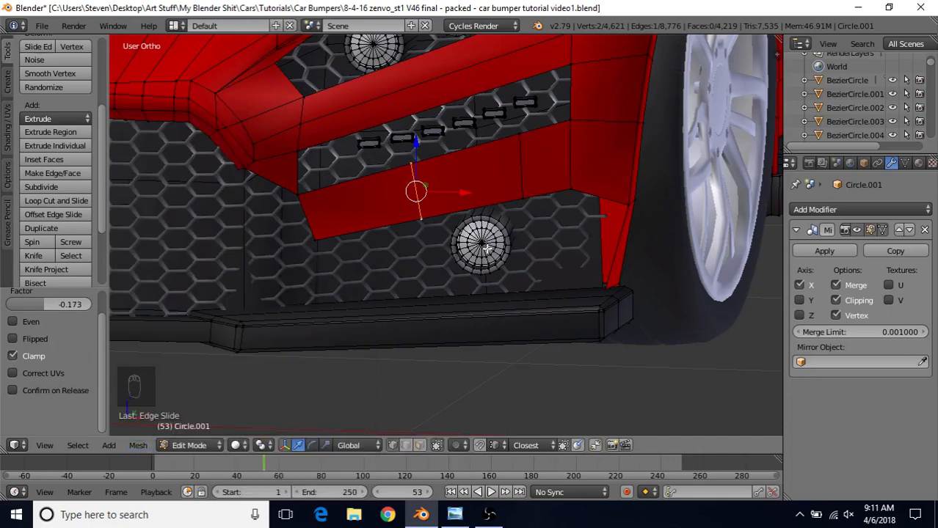
key(q)
click(498, 194)
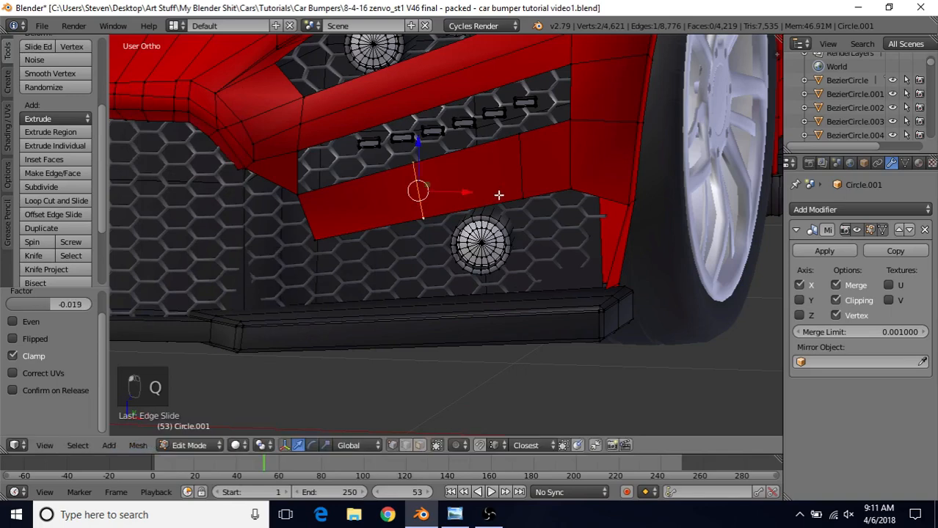
Extrude the strip's lower edge between the outer cut and the bumper corner straight down, moving it -0.179 on Z.
right_click(420, 218)
right_click(525, 200)
shift+middle_drag(515, 257, 475, 242)
shift+right_click(537, 162)
key(e)
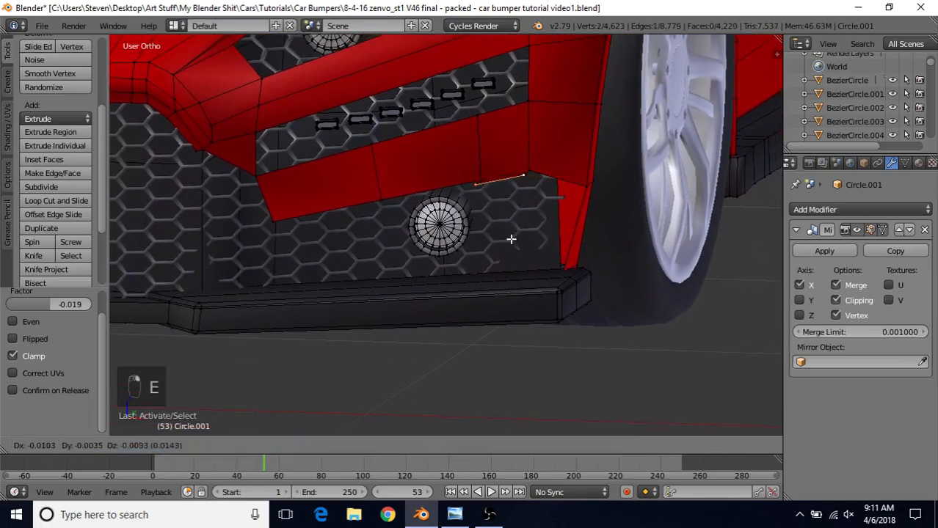
right_click(510, 127)
key(g)
key(z)
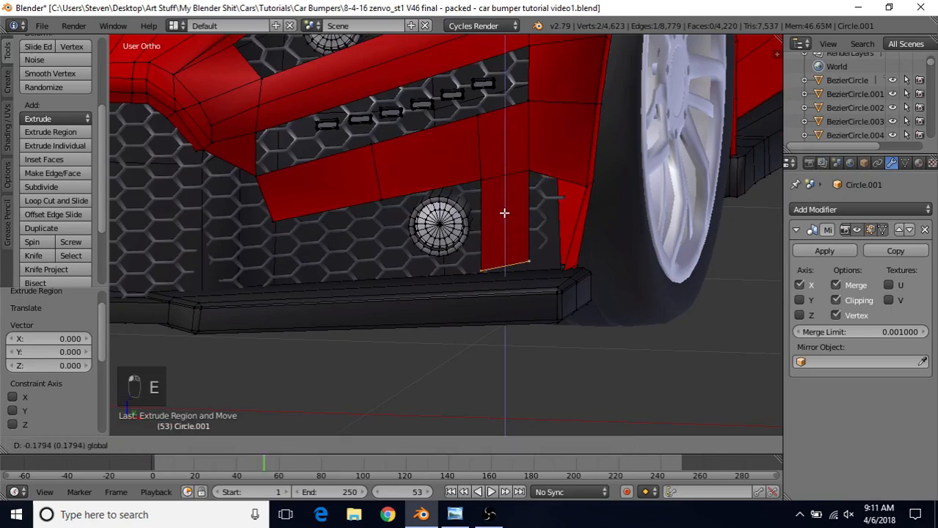
click(504, 216)
Flatten the extruded leg's bottom edge by scaling it to 0 on Z, and lower it by 0.024 onto the splitter.
middle_drag(579, 246, 528, 254)
key(s)
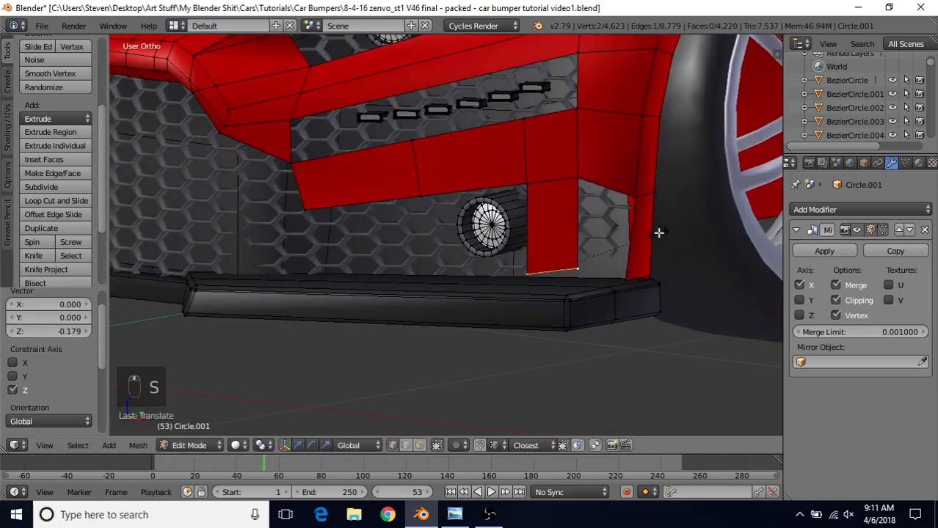
key(z)
key(0)
click(658, 233)
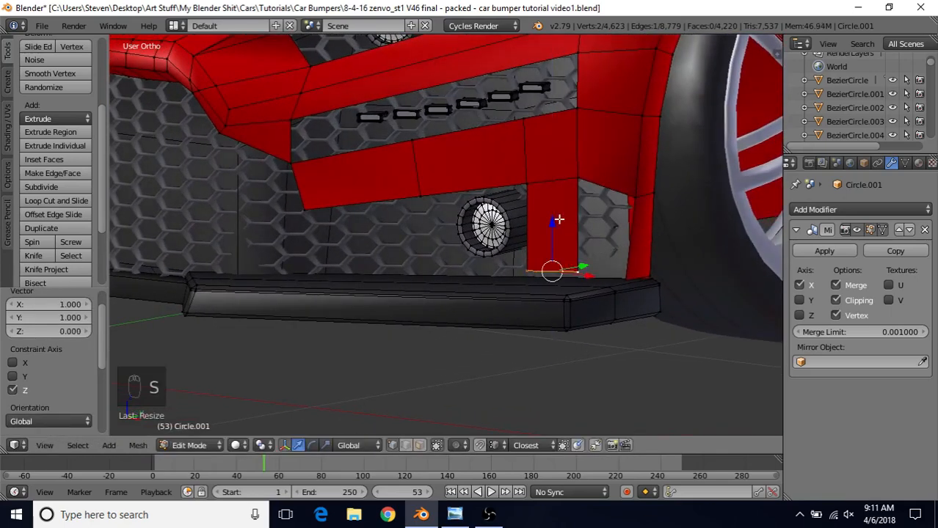
drag(558, 220, 553, 236)
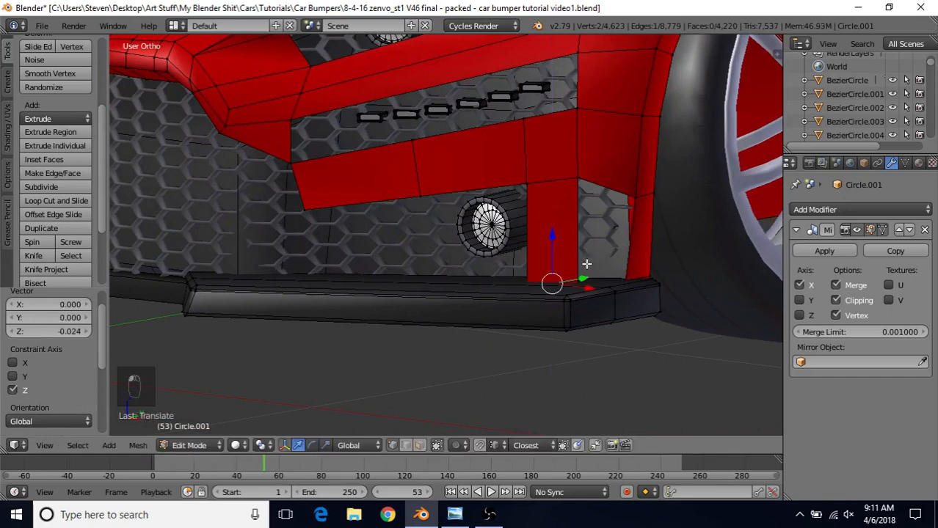
Fill a face in the gap between the new leg and the bumper's wheel-side edge.
middle_drag(586, 264, 548, 245)
right_click(531, 186)
shift+right_click(587, 202)
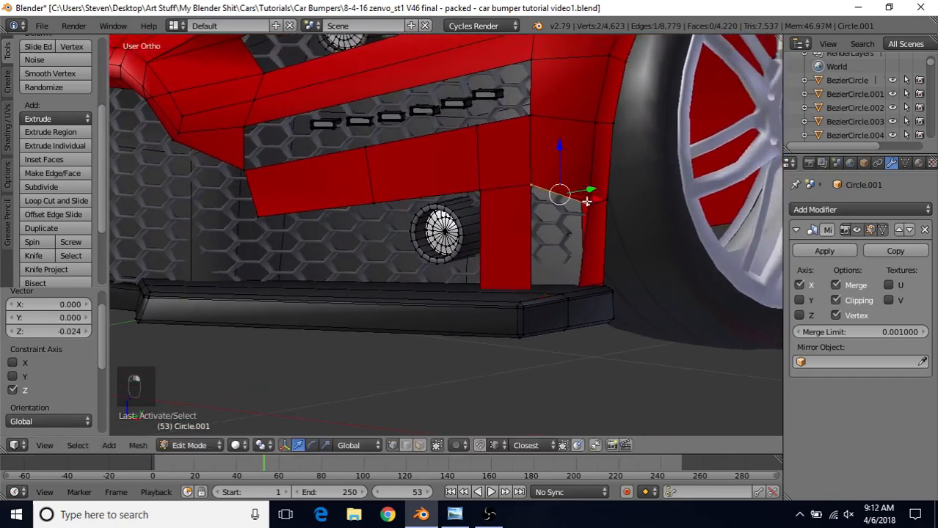
key(f)
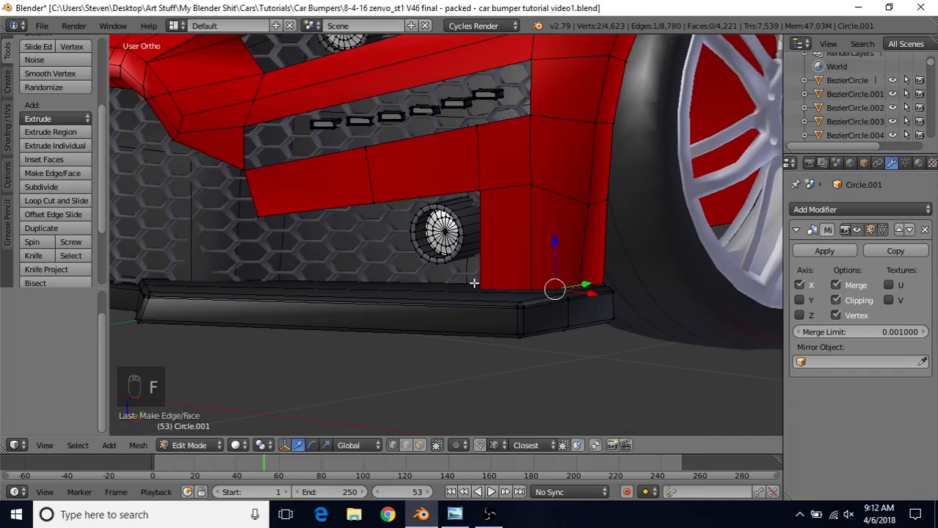
Move the bottom vertex shared by the leg and the new corner face 0.024 along Y.
middle_drag(473, 278, 523, 314)
key(z)
right_click(545, 314)
key(z)
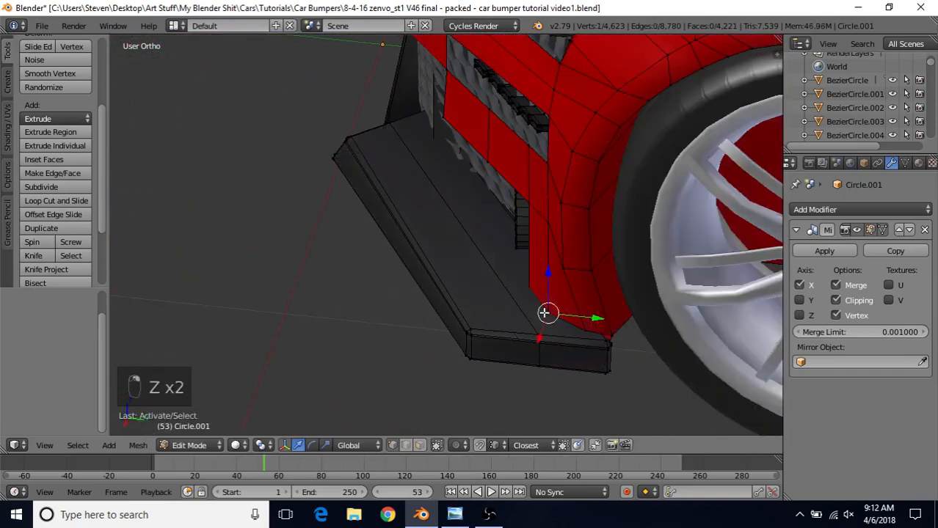
key(g)
key(y)
click(607, 320)
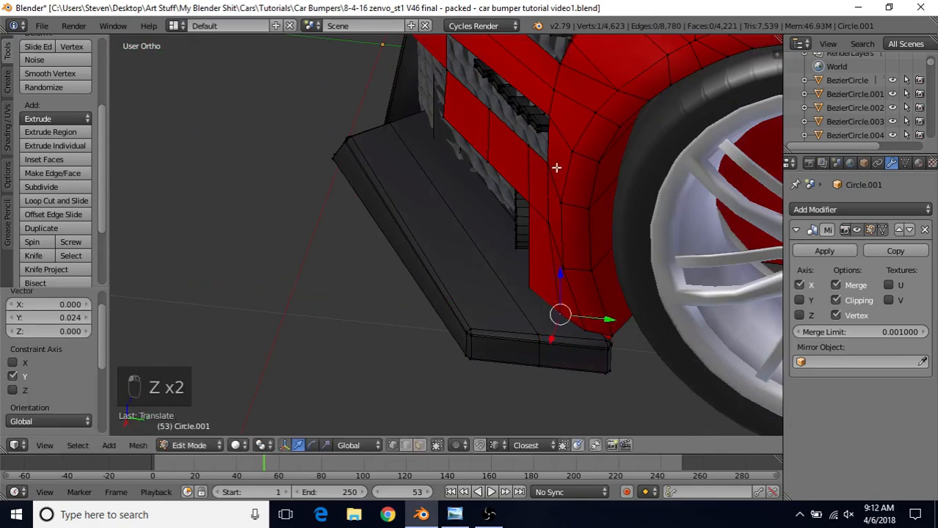
Move the leg's inner bottom vertex 0.007 along Y.
key(z)
right_click(524, 297)
key(z)
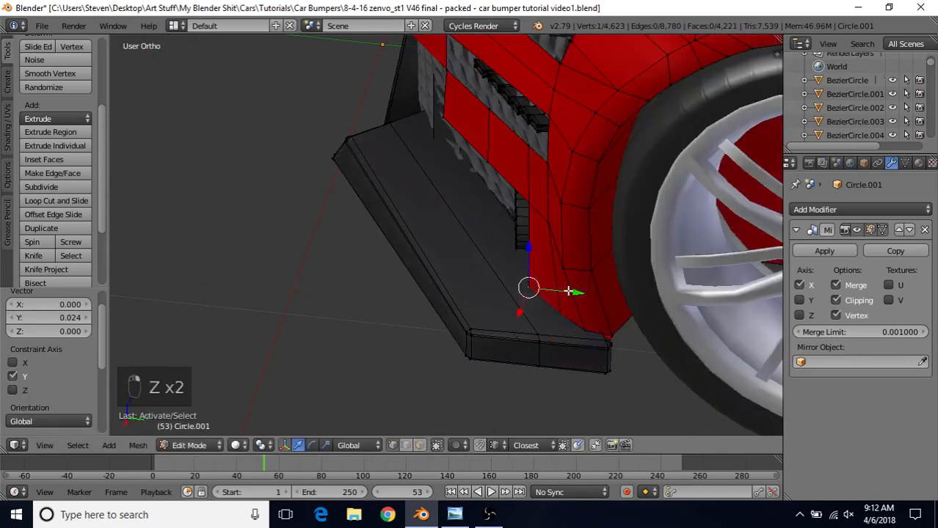
key(g)
key(y)
click(575, 294)
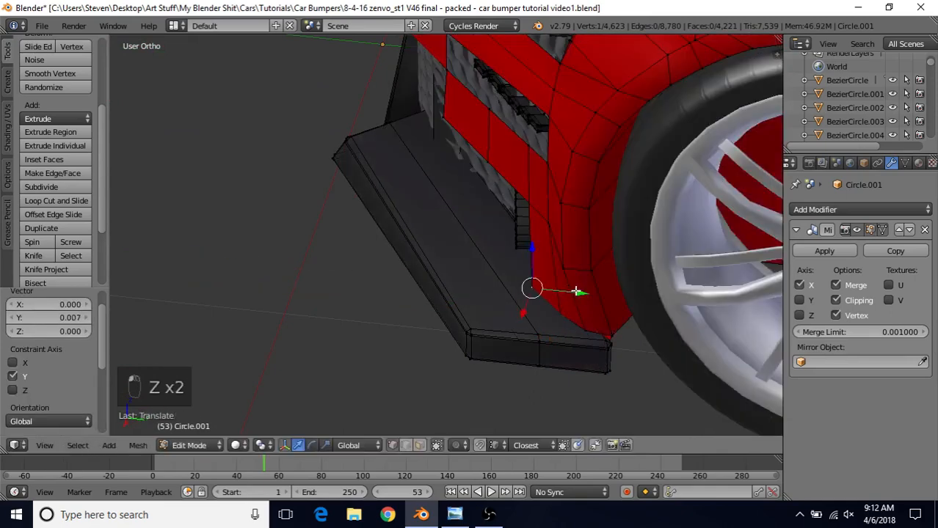
Extrude the lower edge of the strip's innermost segment down 0.148 along Z to form a second leg.
middle_drag(569, 293, 505, 252)
scroll(542, 247, up, 2)
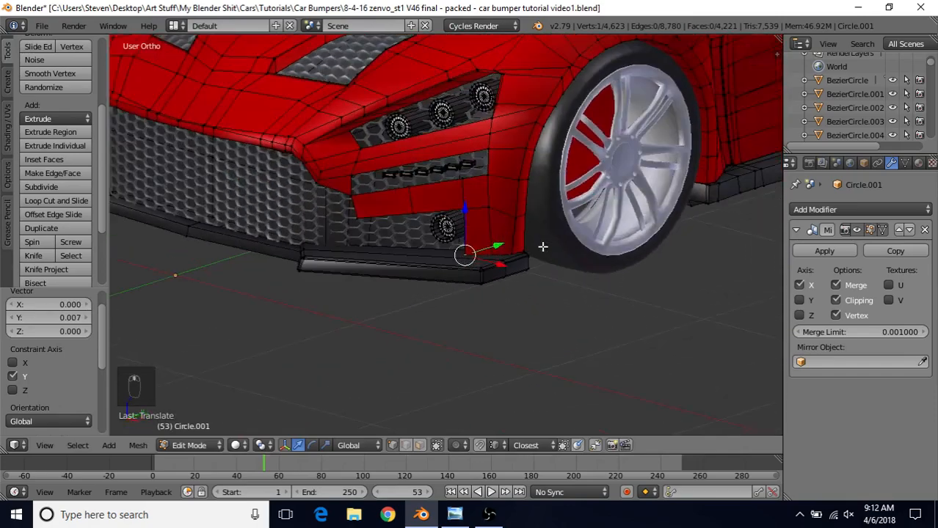
scroll(408, 241, up, 1)
scroll(496, 224, up, 2)
scroll(391, 150, up, 1)
right_click(391, 150)
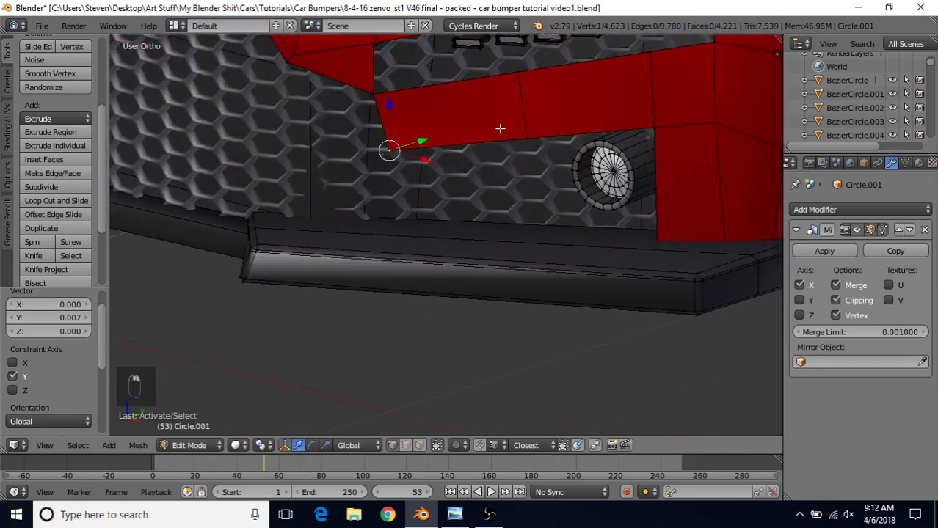
shift+right_click(500, 130)
key(e)
right_click(514, 114)
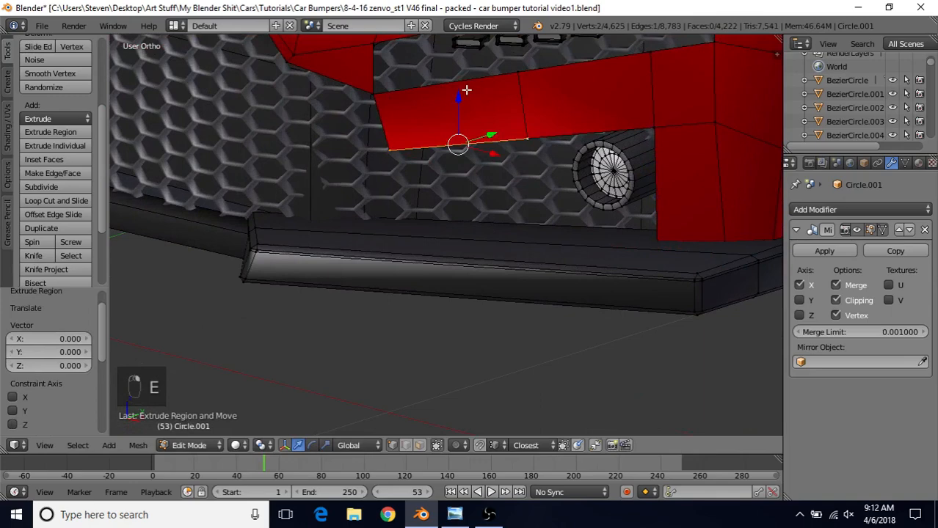
drag(466, 90, 460, 185)
Flatten the second leg's bottom edge by scaling it to 0 on Z, and lower it by 0.002.
key(s)
key(z)
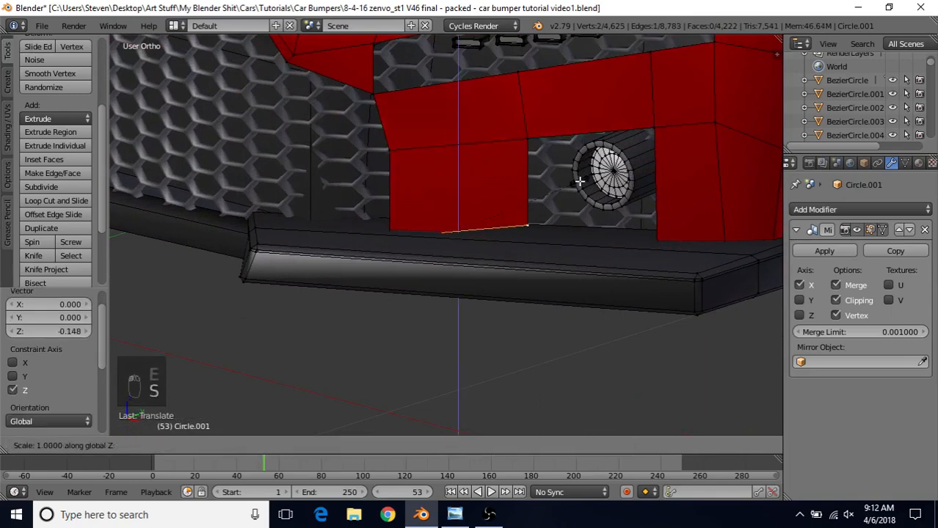
key(0)
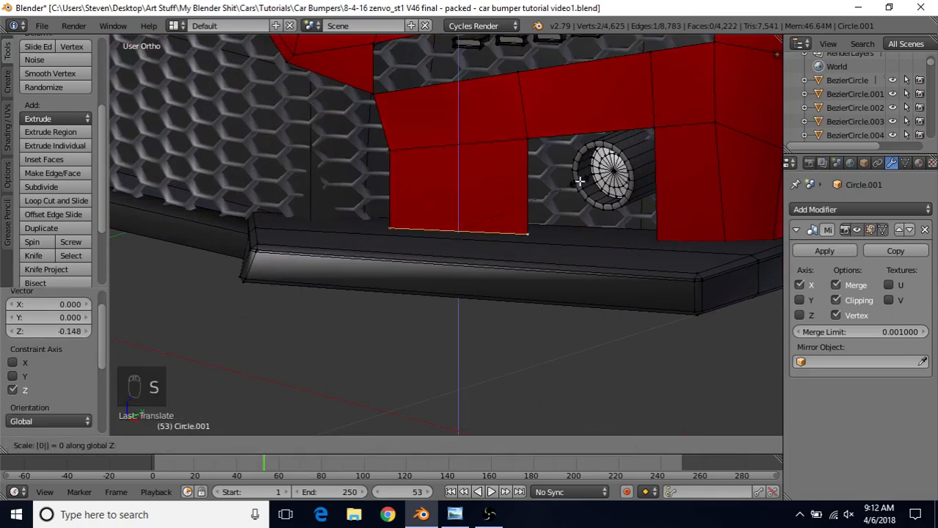
key(Return)
middle_drag(487, 244, 462, 254)
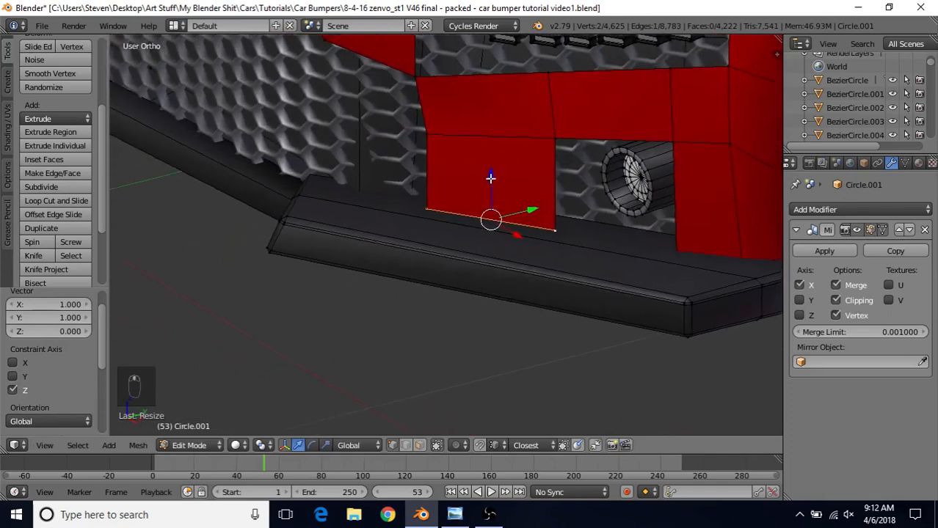
key(g)
key(z)
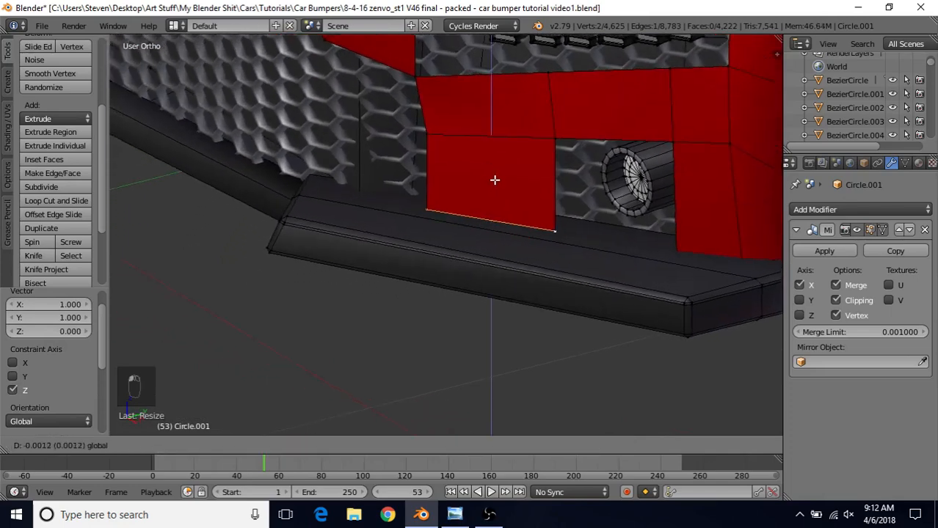
drag(494, 180, 493, 181)
Create an edge joining the facing bottom vertices of the two legs beneath the round lamp.
right_click(559, 232)
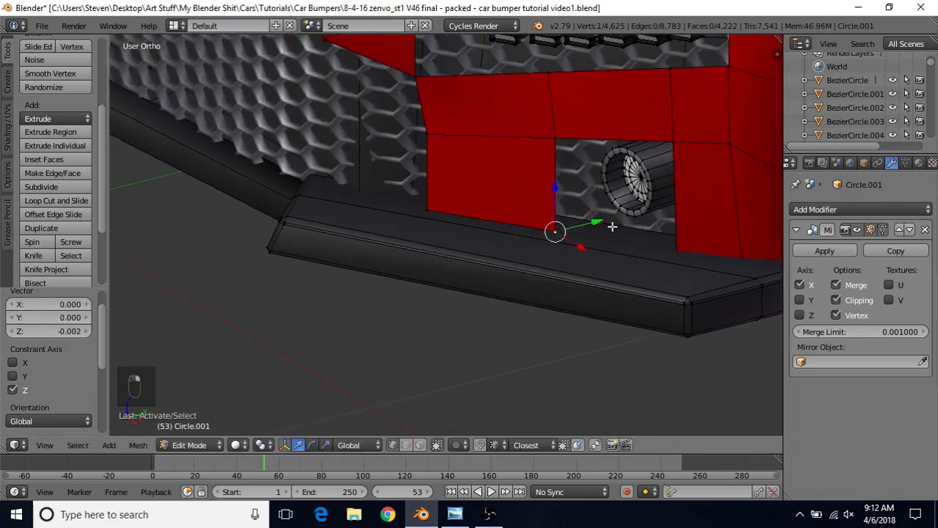
shift+right_click(676, 250)
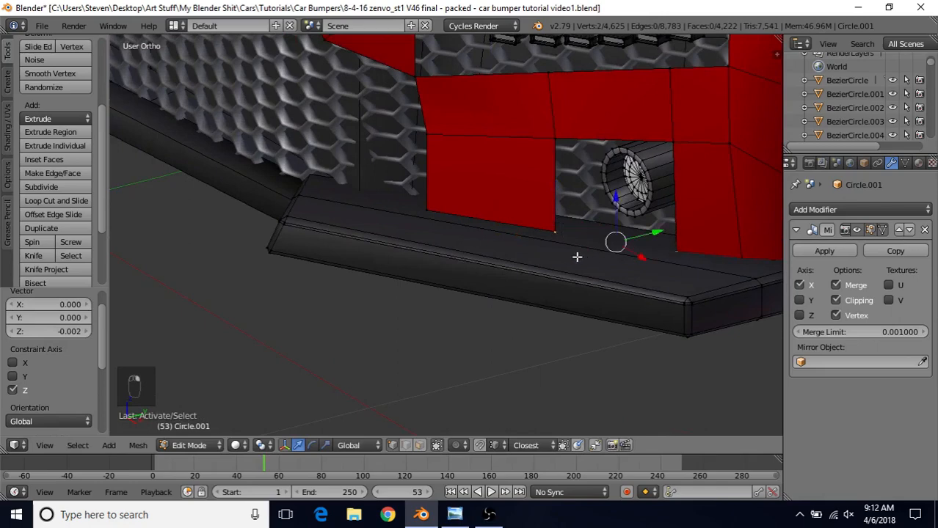
middle_drag(534, 219, 536, 234)
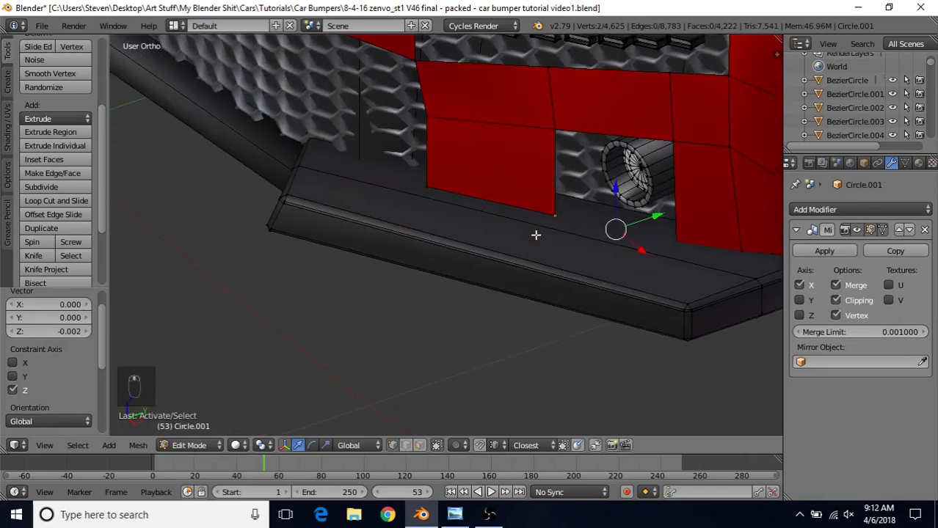
key(f)
middle_drag(573, 200, 600, 205)
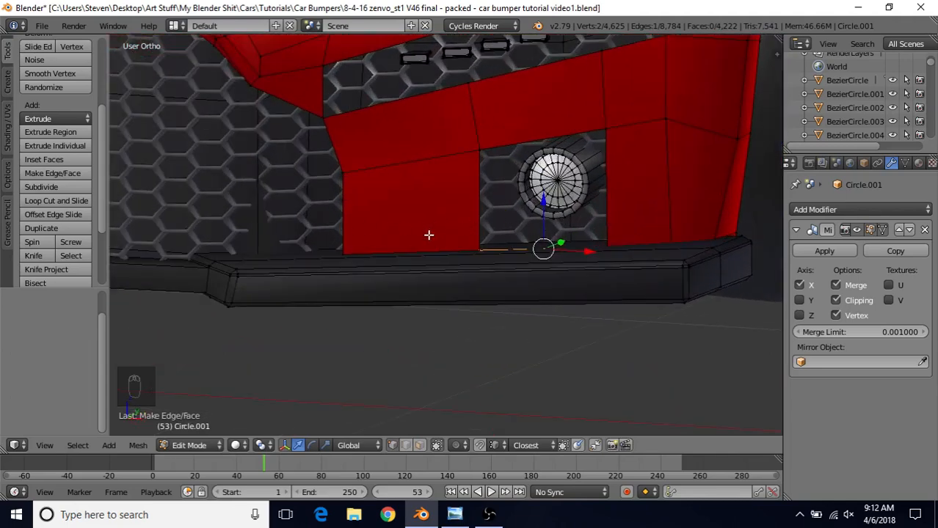
Add one horizontal loop cut near the bottom of each leg, sliding the inner one by -0.667 and the outer one by -0.657.
key(ctrl+r)
click(361, 228)
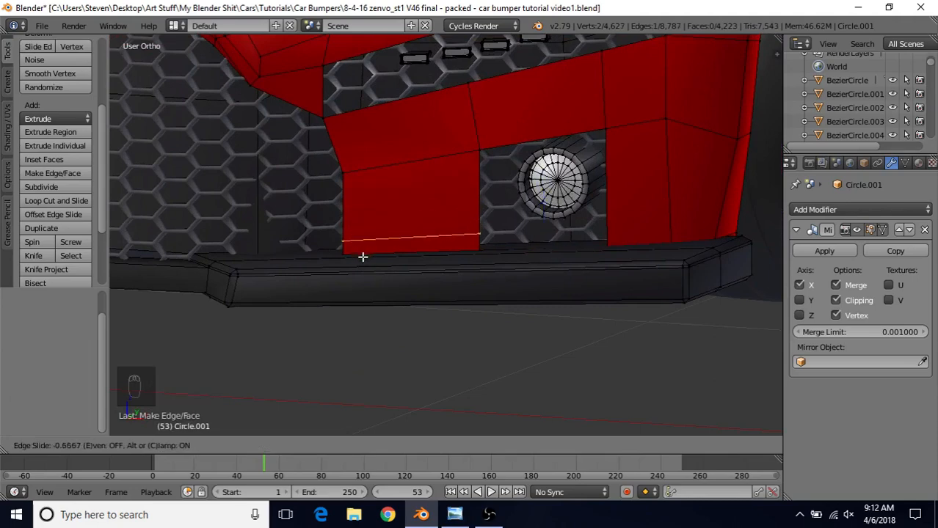
click(362, 257)
key(ctrl+r)
click(651, 227)
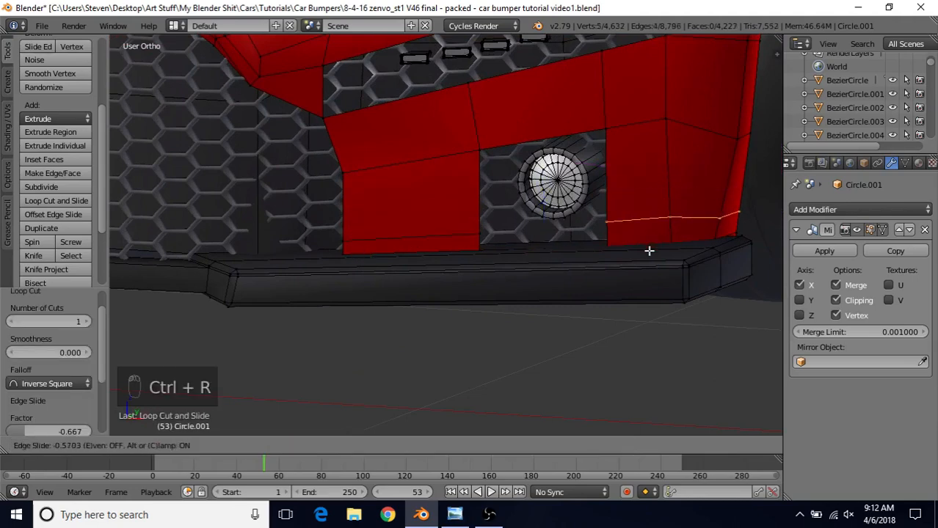
click(648, 255)
Fill a face between the two legs beneath the round lamp, using the four facing vertices at their bottoms.
right_click(481, 232)
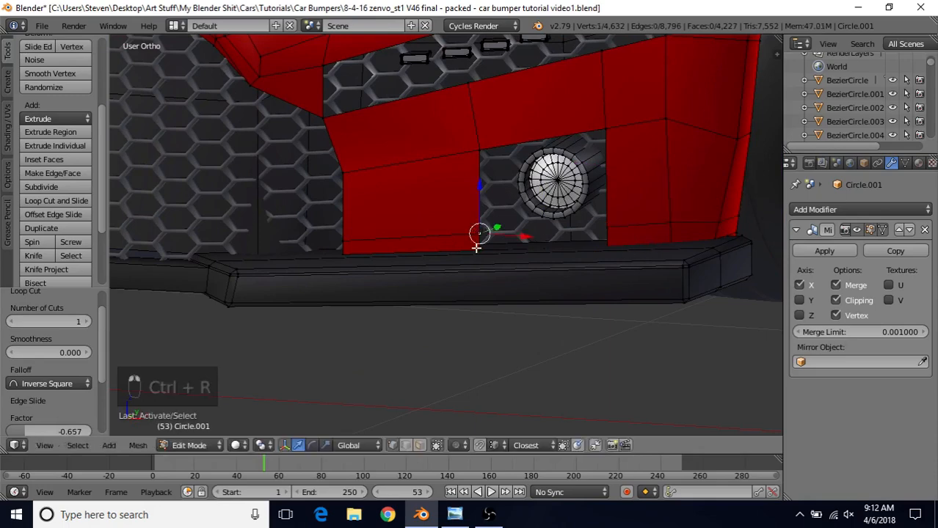
middle_drag(479, 238, 539, 245)
shift+right_click(611, 235)
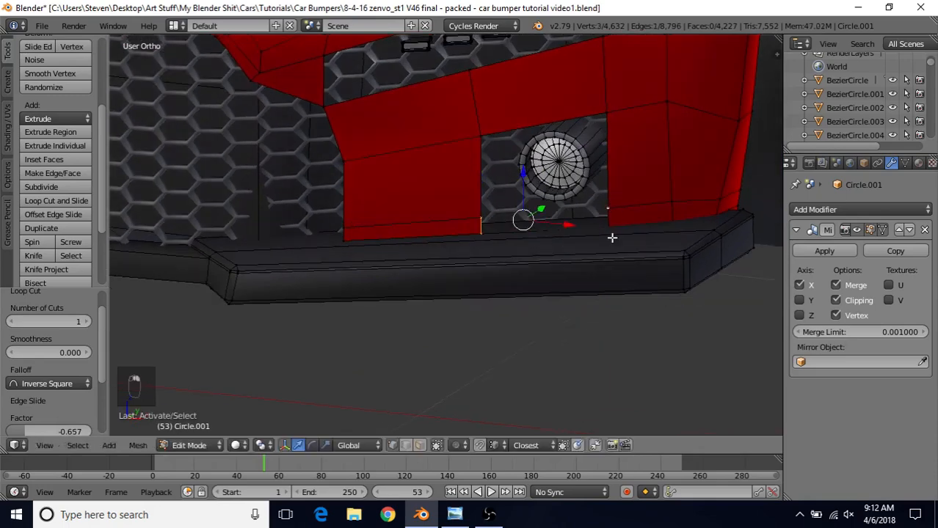
key(z)
shift+right_click(611, 232)
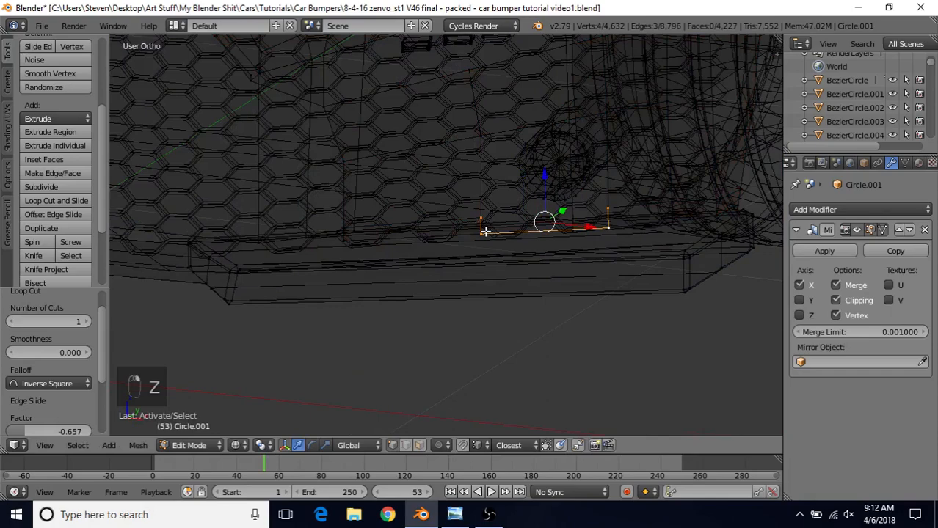
key(z)
key(z)
key(z)
key(z)
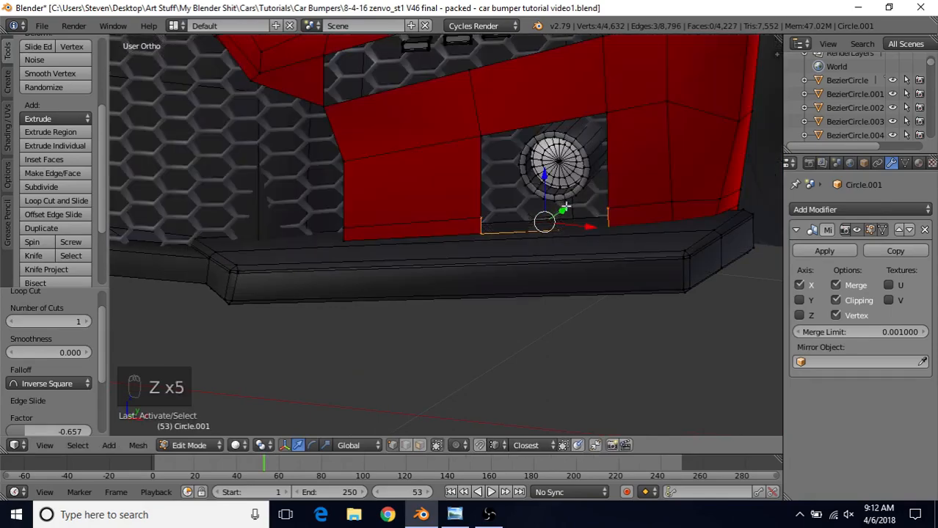
key(f)
scroll(585, 226, down, 2)
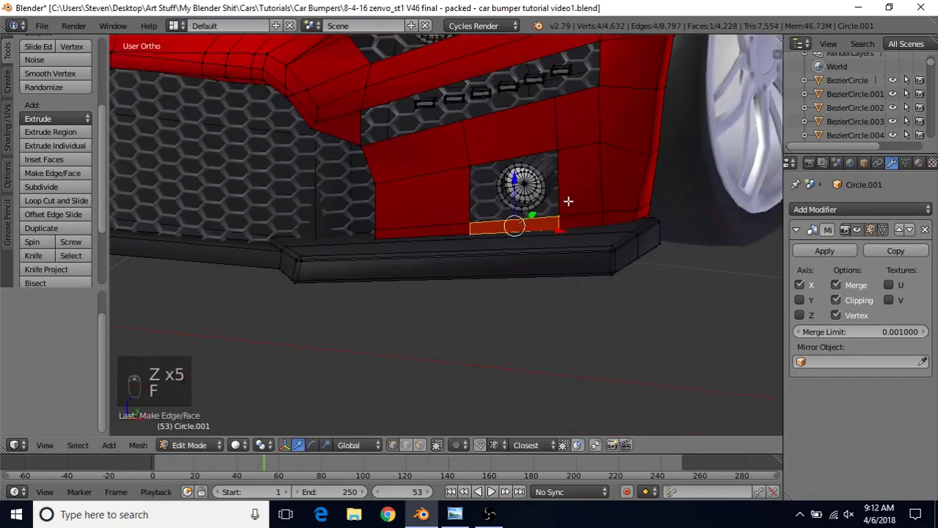
right_click(565, 157)
shift+right_click(566, 216)
key(g)
key(g)
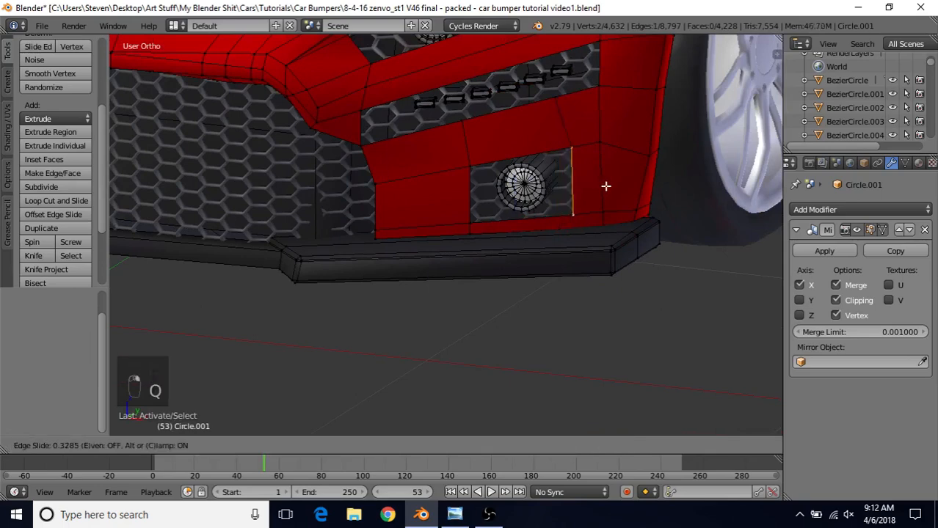
click(601, 184)
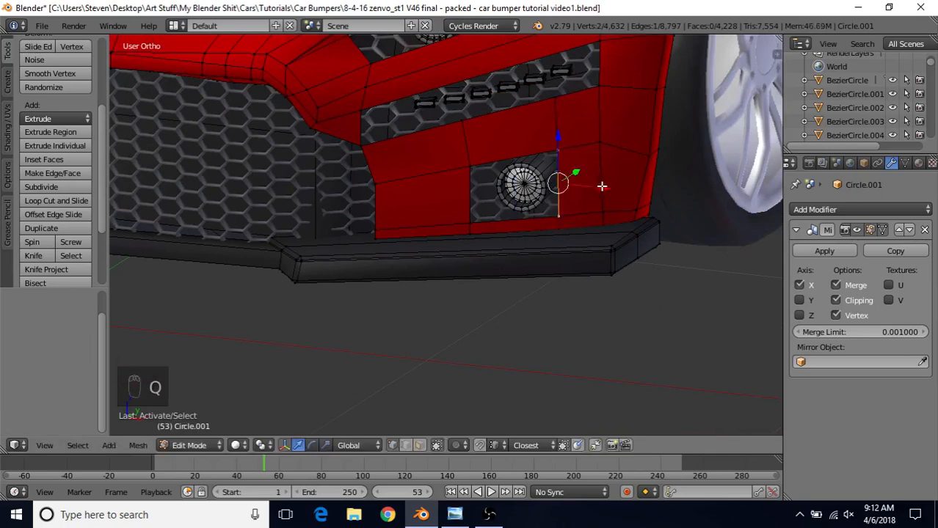
Edge-slide the full vertical edge line on the outer side of the round lamp by -0.063 and leave edit mode.
alt+right_click(566, 176)
right_click(559, 139)
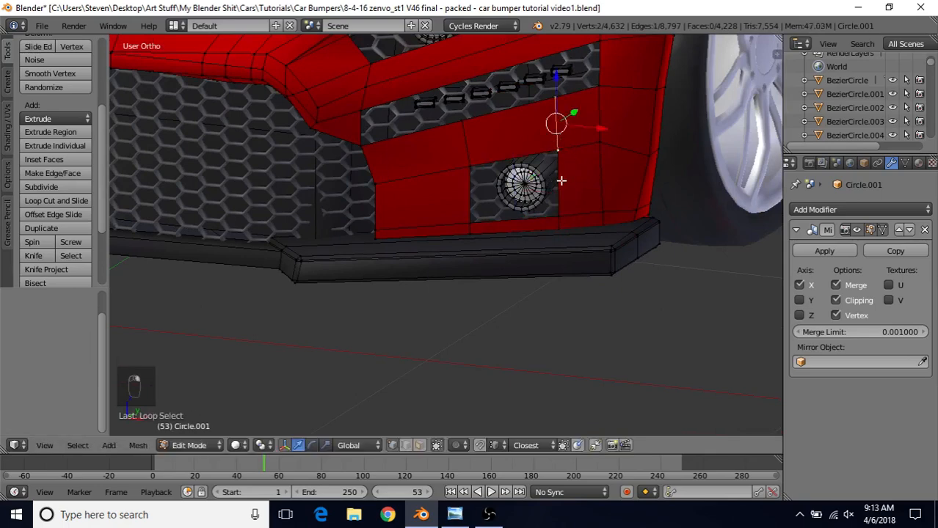
alt+shift+right_click(562, 189)
key(ctrl+z)
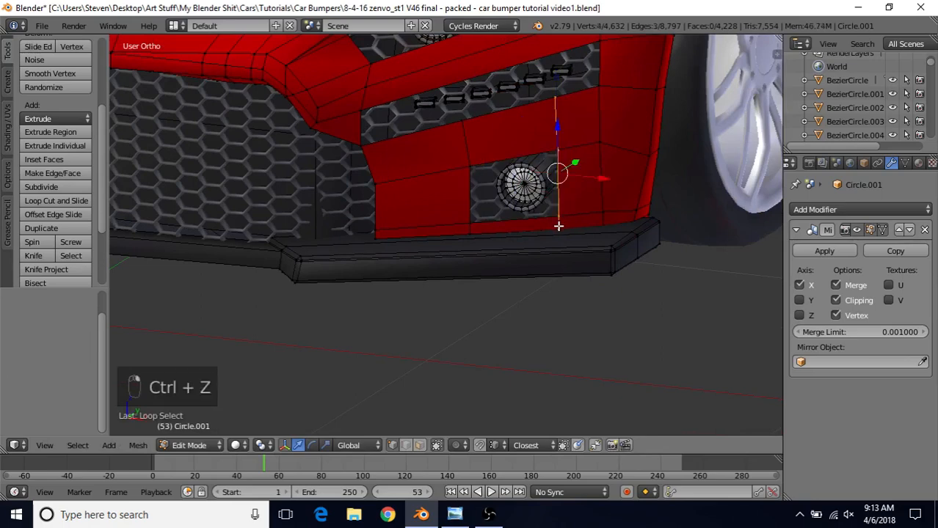
key(q)
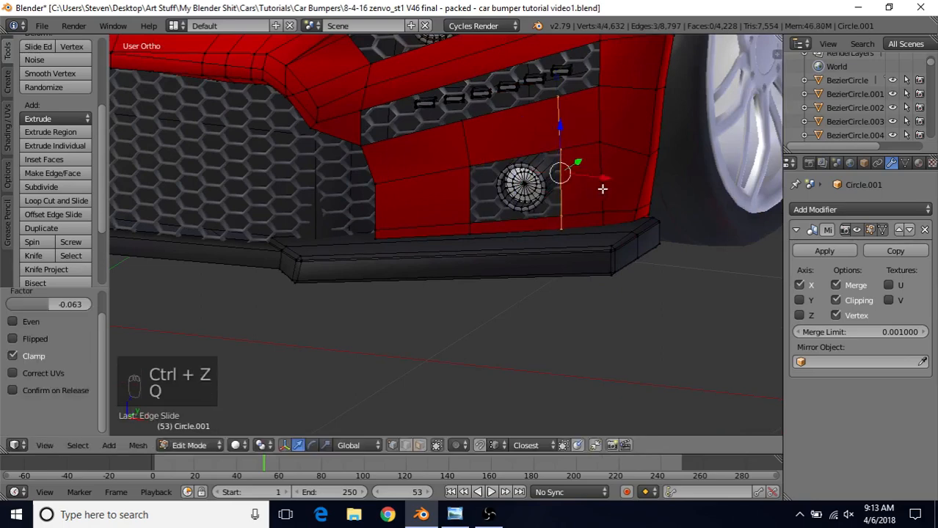
key(a)
key(Tab)
scroll(529, 204, down, 5)
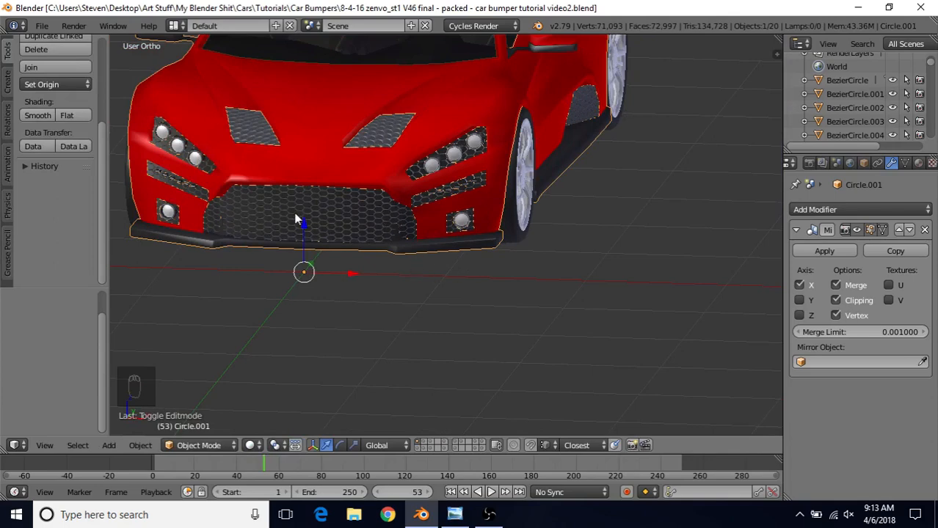
Extrude the lower tip vertex of the main grille's corner trim by 0.056 on X, 0.006 on Y and -0.071 on Z.
middle_drag(297, 218, 357, 207)
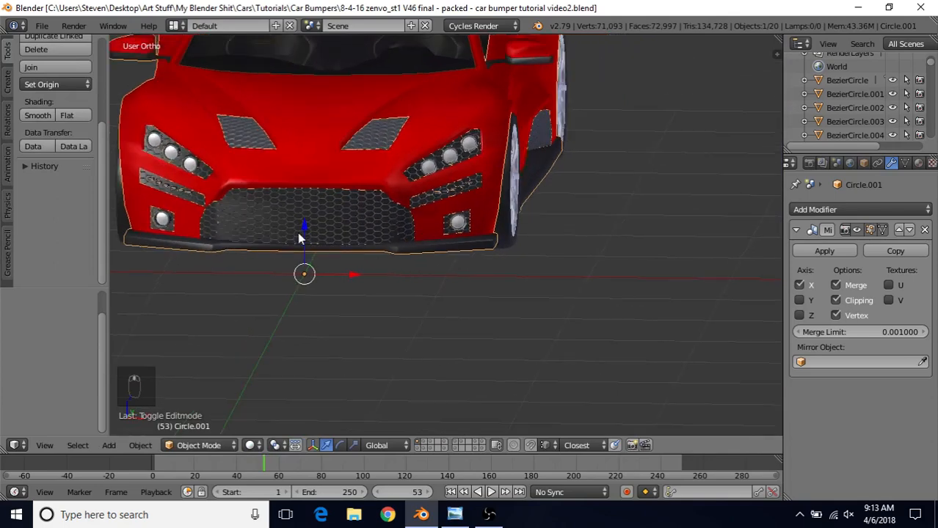
middle_drag(405, 206, 504, 232)
scroll(386, 192, up, 4)
key(Tab)
scroll(421, 227, up, 3)
middle_drag(421, 226, 474, 215)
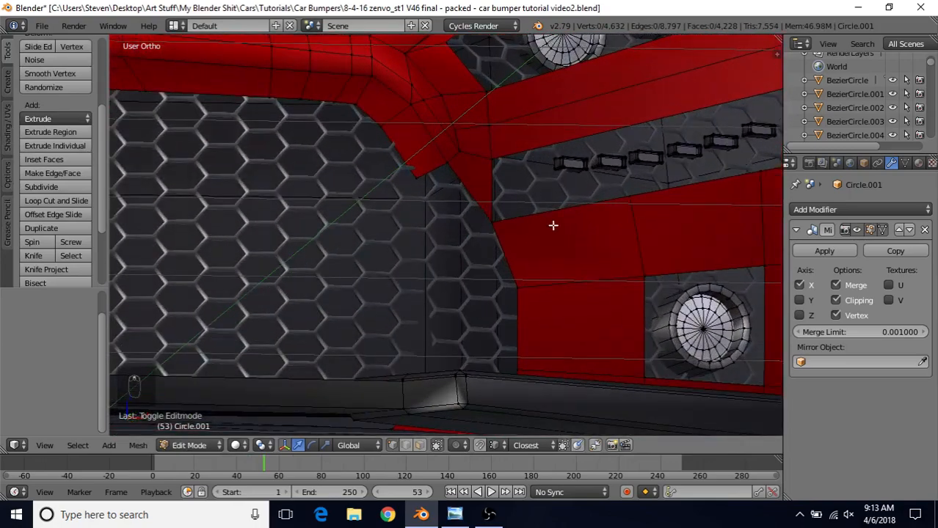
middle_drag(553, 225, 496, 235)
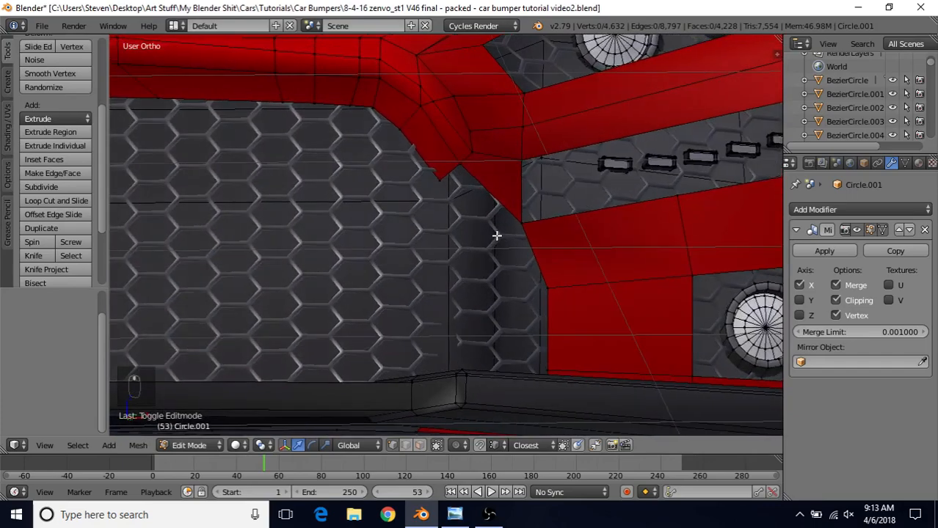
right_click(437, 182)
mouse_move(439, 180)
middle_down()
mouse_move(491, 233)
mouse_move(443, 197)
middle_up()
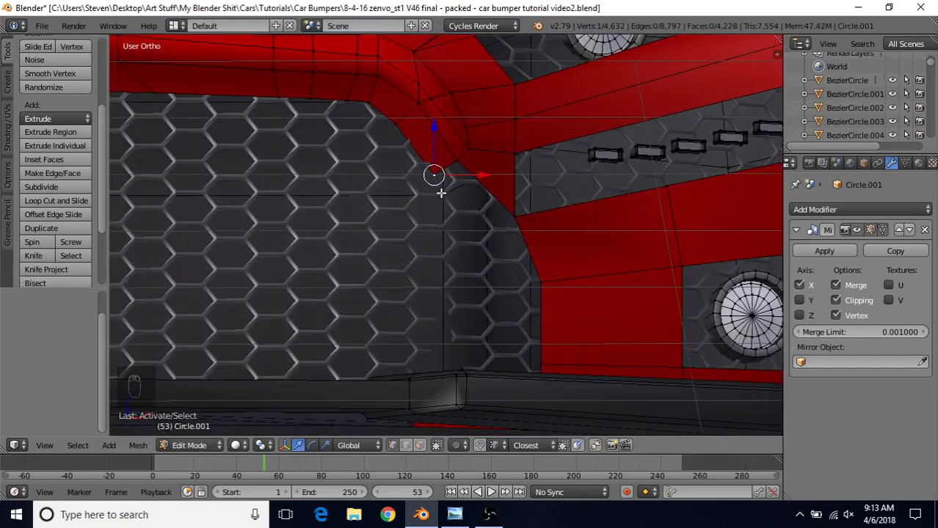
key(e)
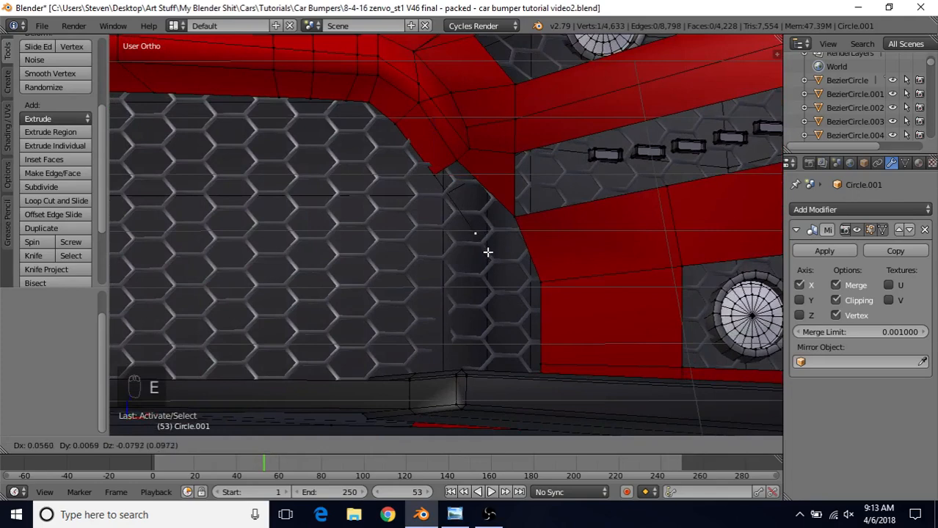
click(487, 250)
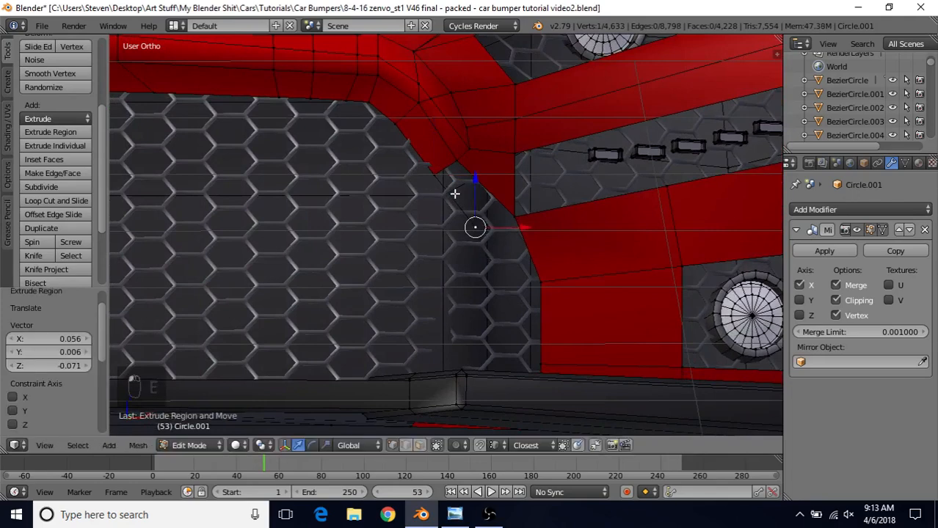
Fill a face between the extruded vertex, the trim's lower edge and the inner corner of the side-grille strip.
shift+right_click(438, 182)
shift+right_click(456, 161)
shift+right_click(511, 215)
key(f)
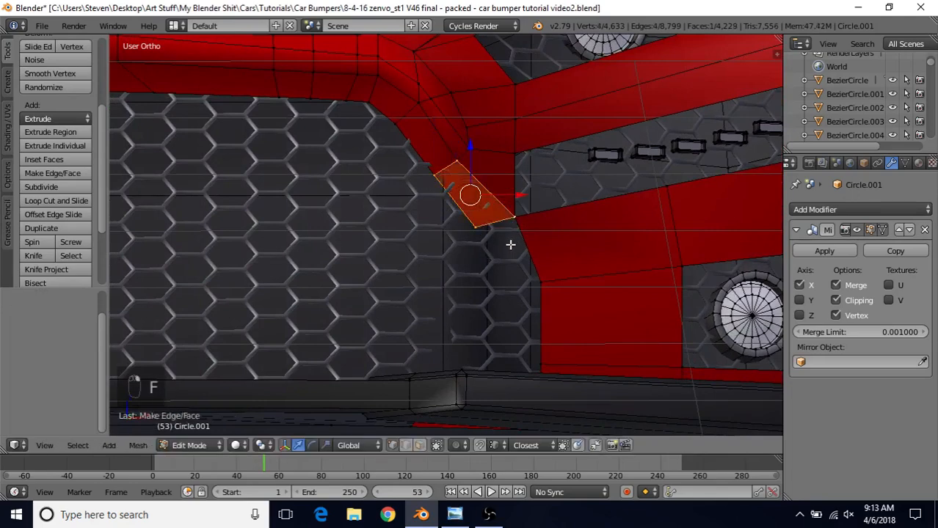
key(a)
Raise the new face's lower inner vertex 0.010 along Z.
middle_drag(509, 243, 486, 229)
scroll(486, 229, up, 3)
right_click(486, 229)
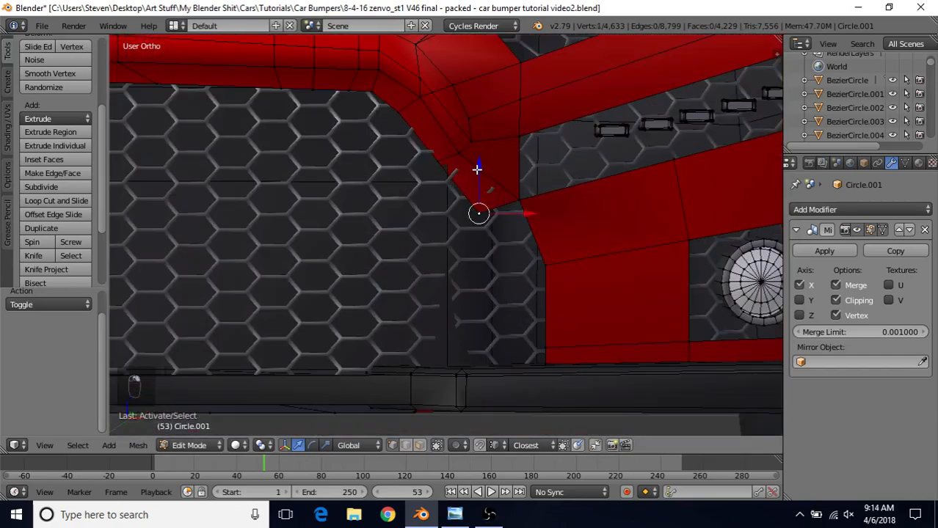
key(g)
key(z)
click(478, 160)
Extrude that vertex 0.038 on X and -0.086 on Z, and fill a face to the strip's slanted inner edge.
key(e)
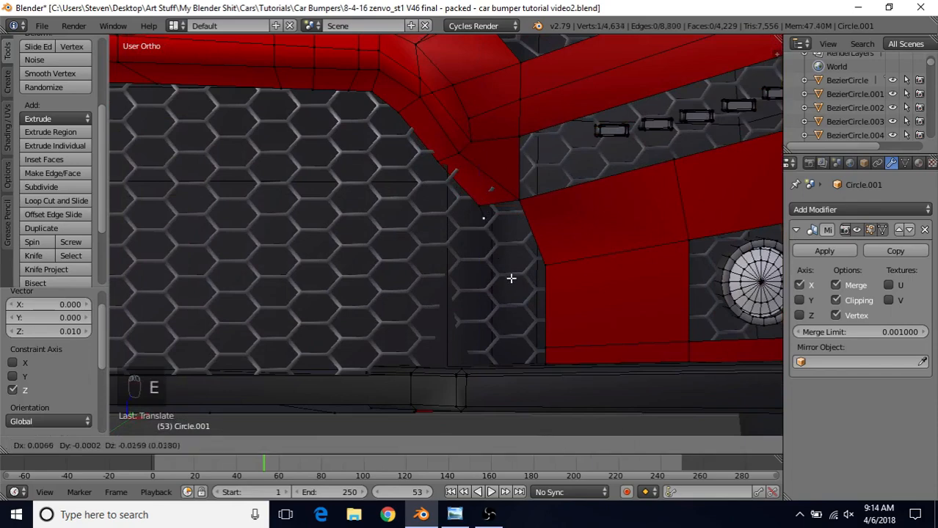
click(524, 314)
shift+right_click(546, 265)
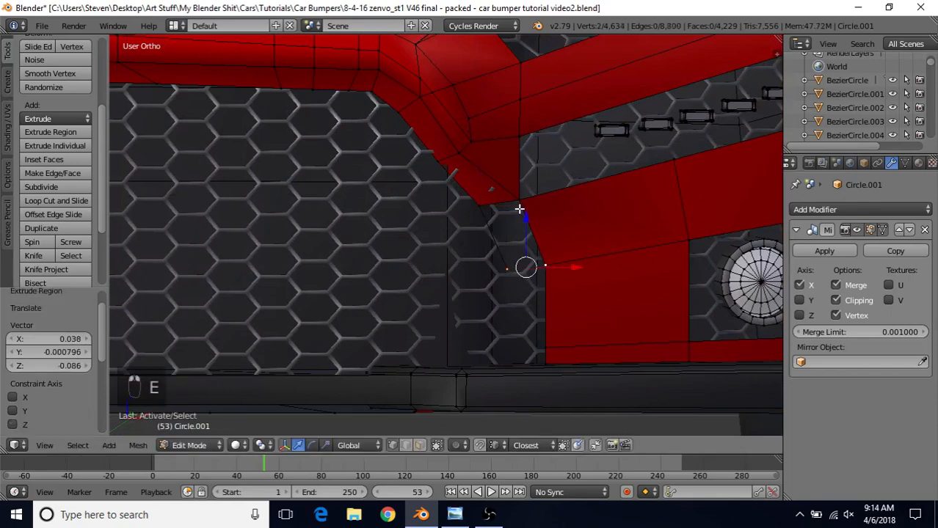
shift+right_click(520, 203)
shift+right_click(478, 206)
key(f)
Extrude the new face's lower inner vertex 0.006 on X, -0.003 on Y and -0.105 on Z, and fill a face to the inner leg.
right_click(506, 269)
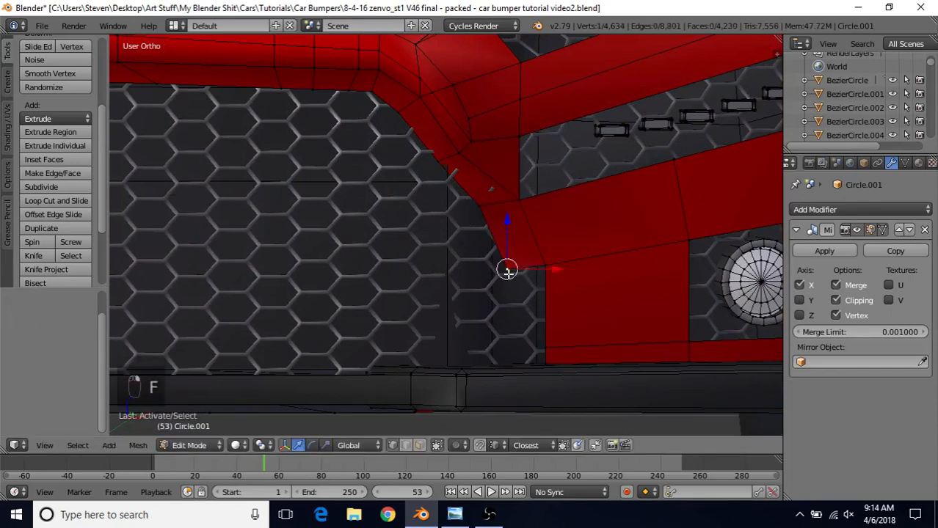
key(e)
click(520, 377)
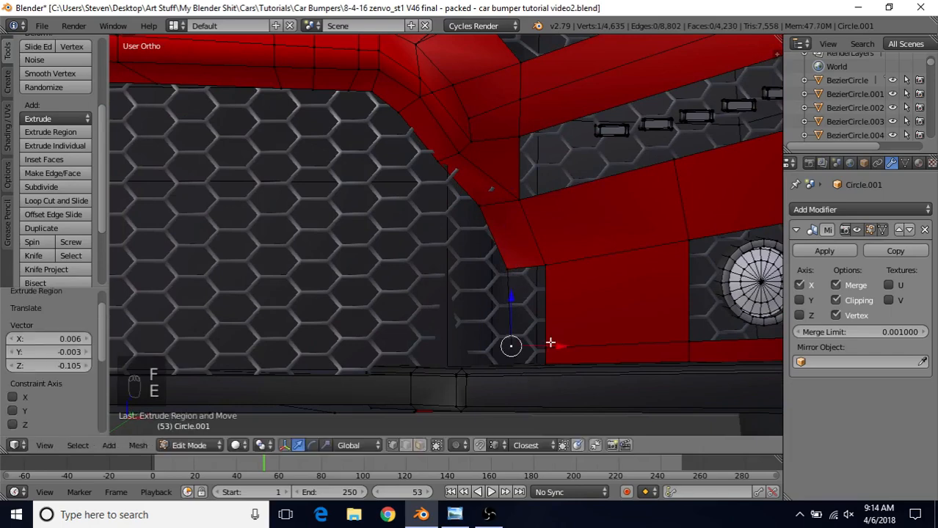
shift+right_click(545, 346)
shift+right_click(545, 266)
shift+right_click(506, 269)
key(f)
key(a)
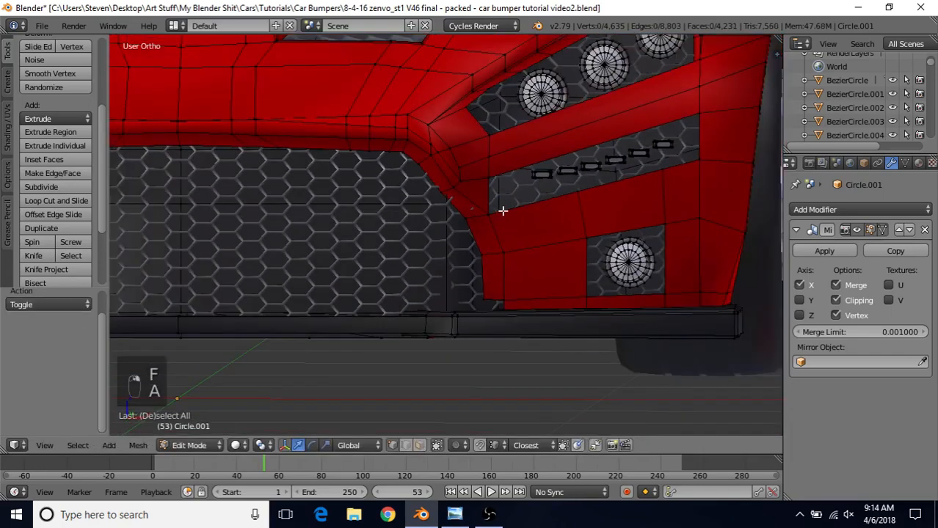
Move the main grille border vertex just above the first filled face 0.007 along X to smooth the curve.
right_click(445, 202)
right_click(481, 209)
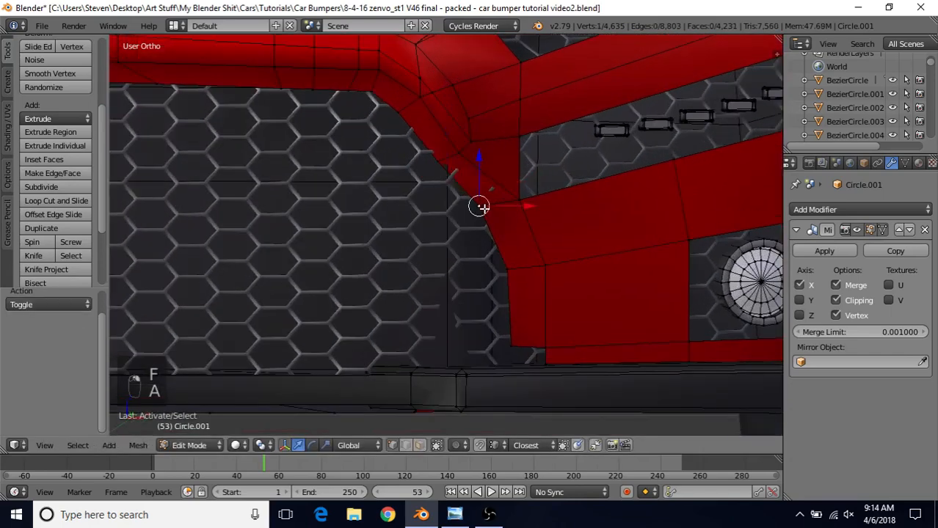
right_click(439, 165)
shift+middle_drag(436, 181, 414, 215)
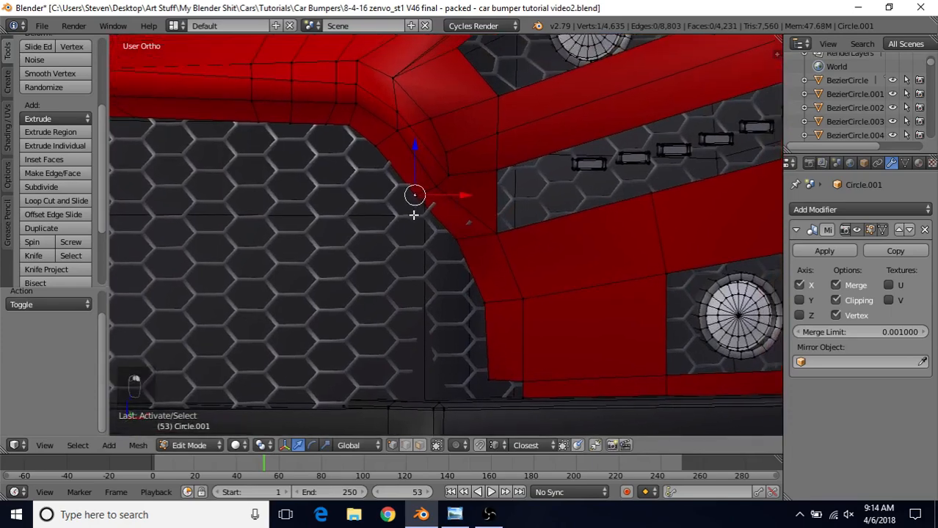
drag(449, 196, 478, 184)
right_click(440, 188)
key(g)
key(x)
right_click(415, 199)
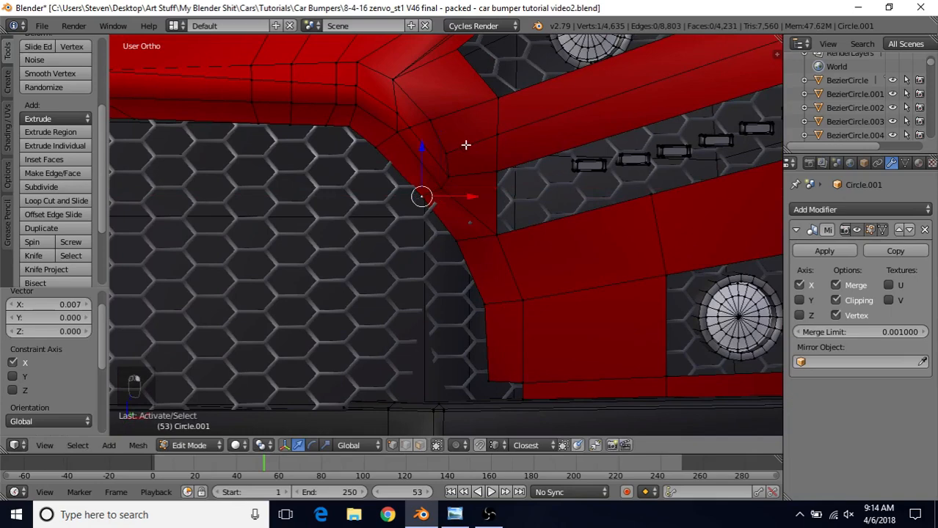
Nudge the upper corner vertex of the main grille border along Z and X, and raise the vertex below it 0.007 on Z.
right_click(379, 149)
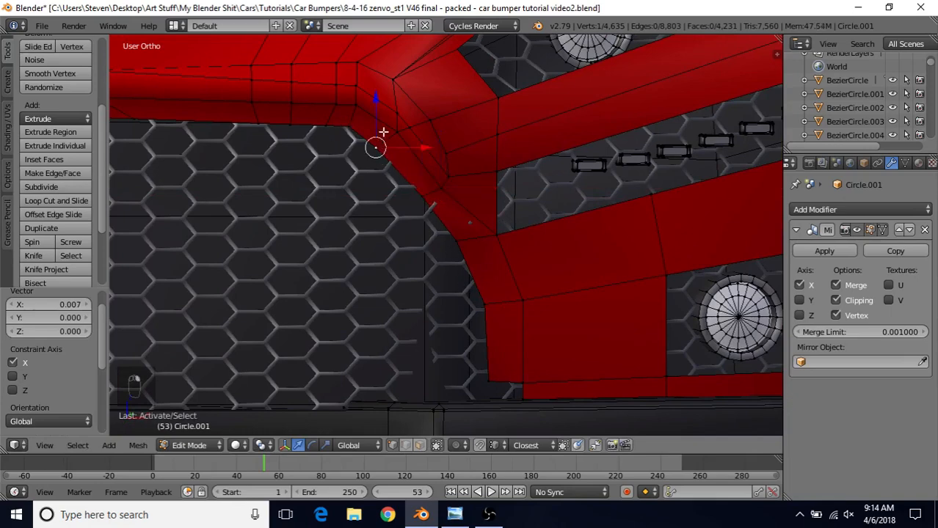
drag(377, 105, 378, 101)
drag(424, 145, 422, 144)
drag(375, 99, 375, 94)
right_click(415, 183)
drag(425, 148, 425, 142)
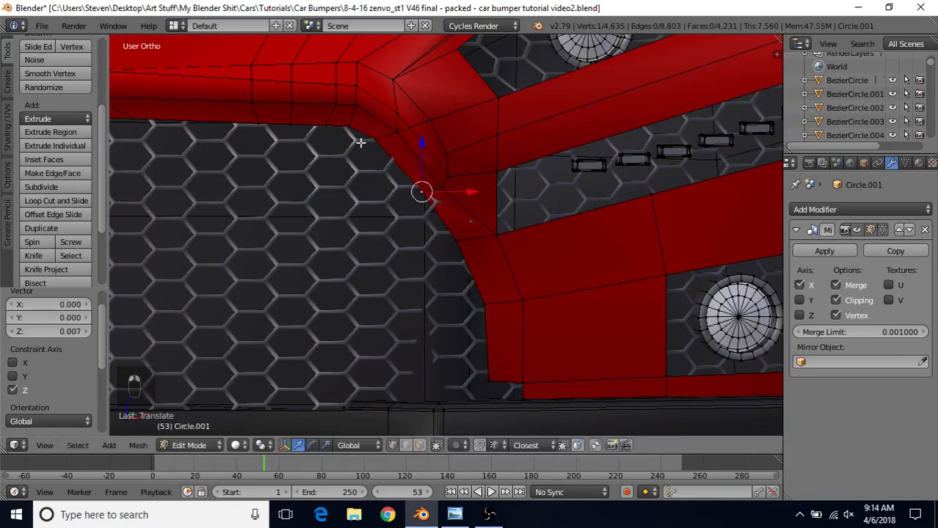
Shift the grille border vertex at the top of the inner leg slightly inward along X and leave edit mode.
right_click(481, 295)
drag(526, 304, 519, 302)
scroll(514, 315, down, 8)
key(Tab)
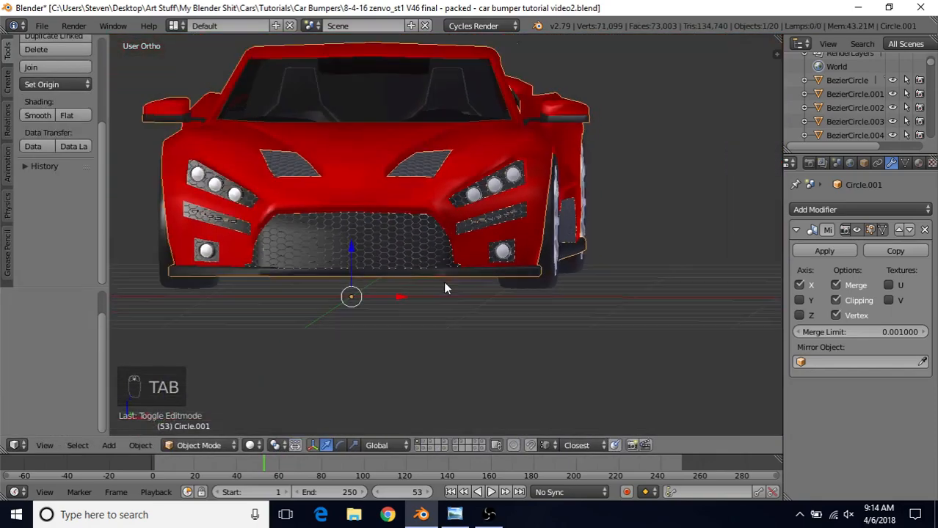
Extrude the border's lowest inner vertex down 0.020 along Z and fill the remaining gap beside the inner leg with a face.
scroll(443, 288, up, 10)
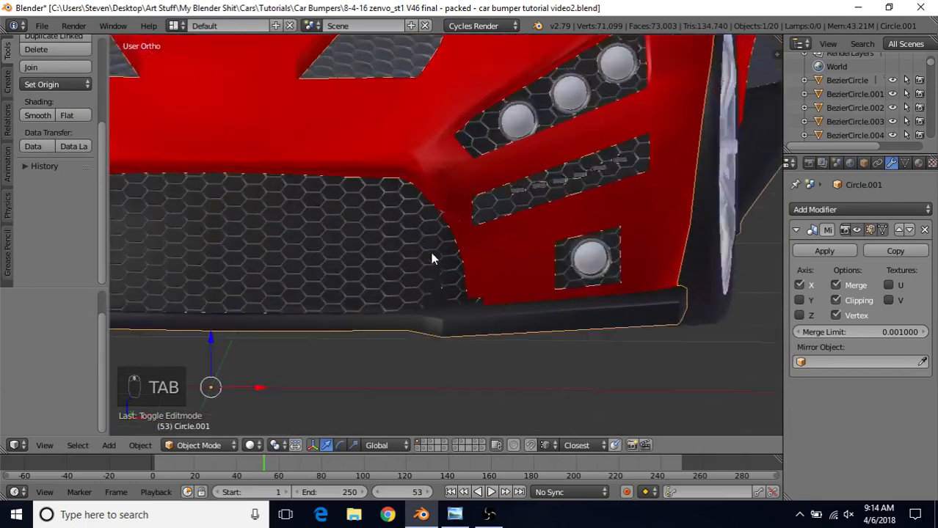
key(Tab)
scroll(470, 278, up, 5)
right_click(477, 295)
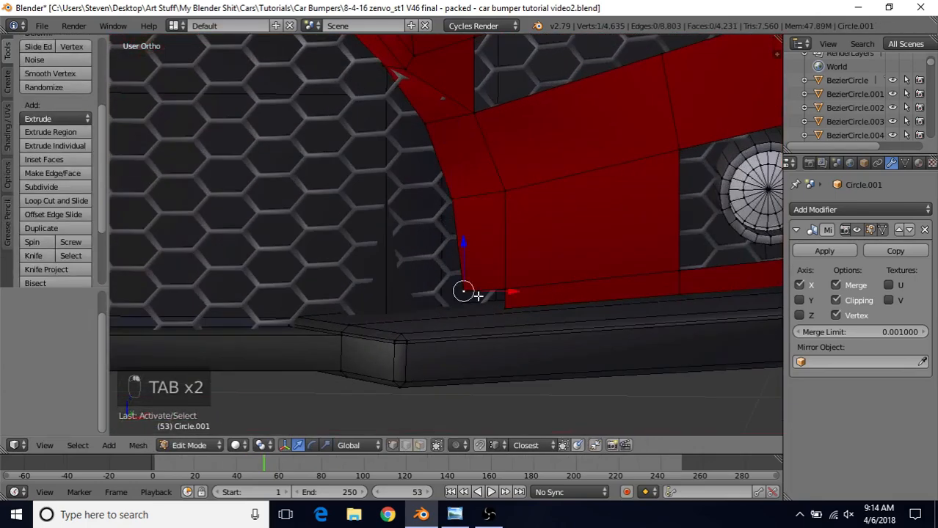
key(e)
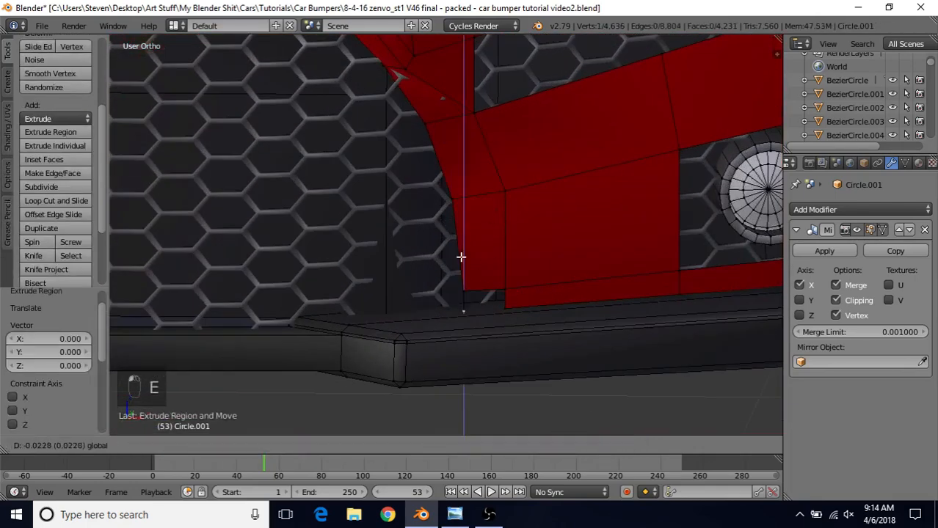
click(460, 254)
right_click(477, 290)
shift+right_click(513, 289)
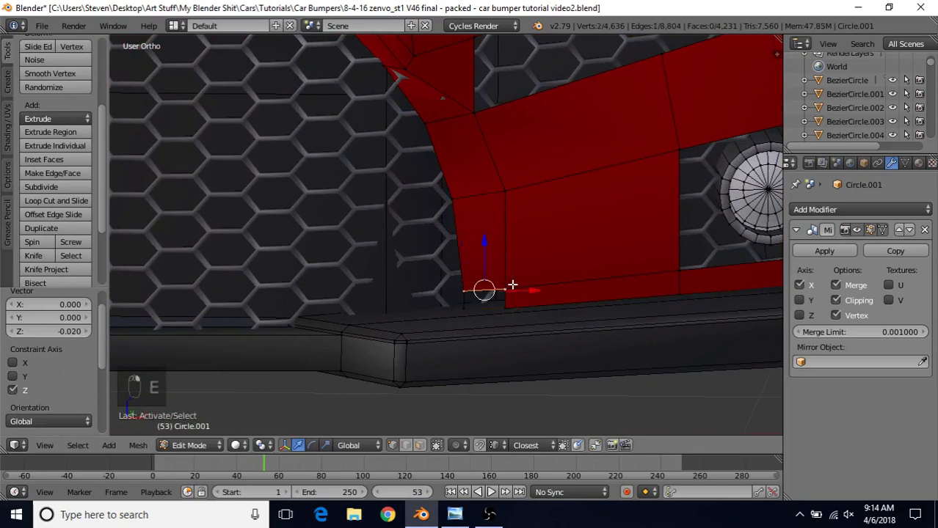
key(f)
Adjust the heights of the new face's two bottom vertices along Z to meet the splitter.
right_click(467, 311)
ctrl+drag(463, 263, 505, 308)
right_click(505, 316)
drag(505, 264, 465, 275)
right_click(467, 312)
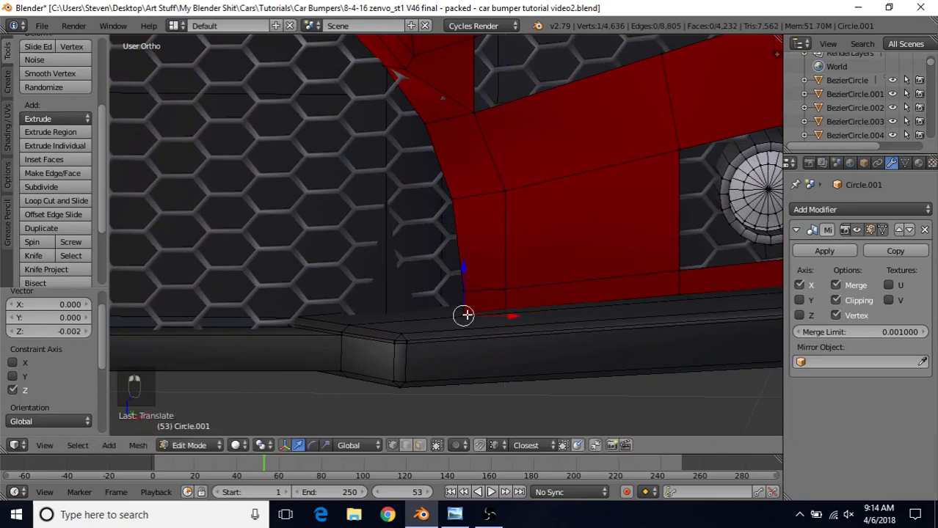
Move the main grille border's inner vertex beside the lower end of its curved corner 0.015 along X.
scroll(502, 327, down, 1)
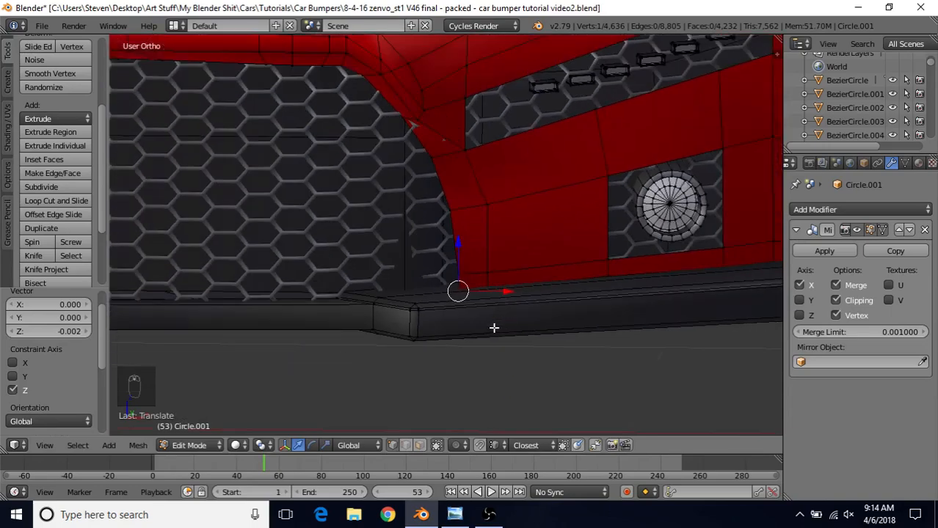
key(Tab)
scroll(502, 322, down, 5)
middle_drag(444, 235, 424, 211)
scroll(423, 215, up, 4)
key(Tab)
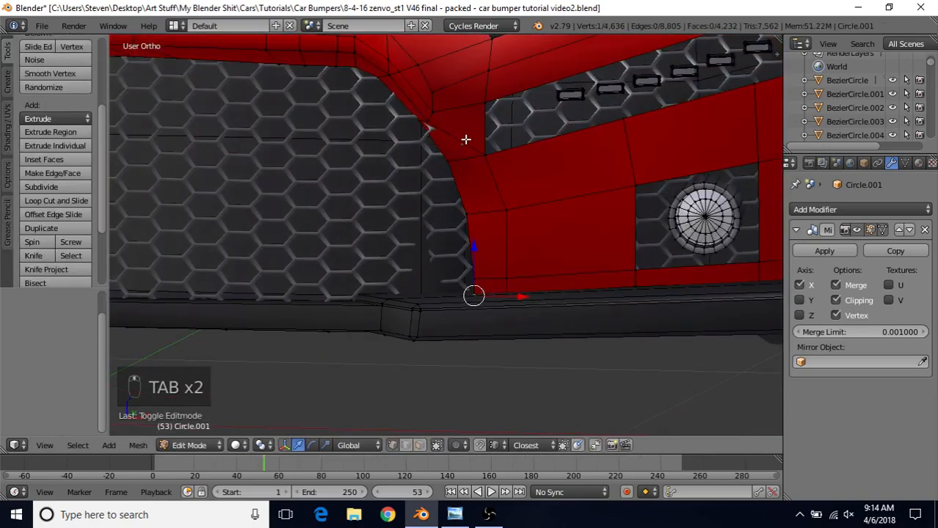
right_click(428, 122)
key(KP_Decimal)
scroll(446, 225, up, 4)
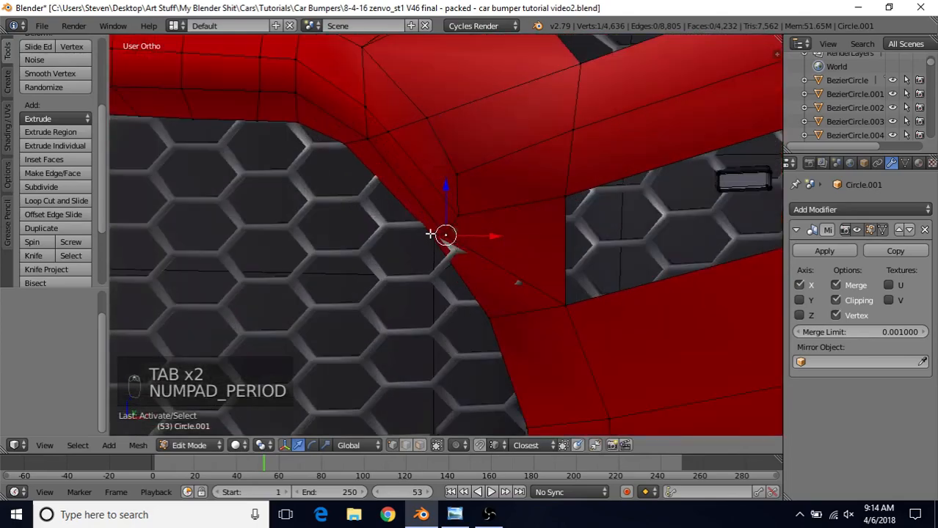
middle_drag(481, 249, 425, 254)
key(g)
key(x)
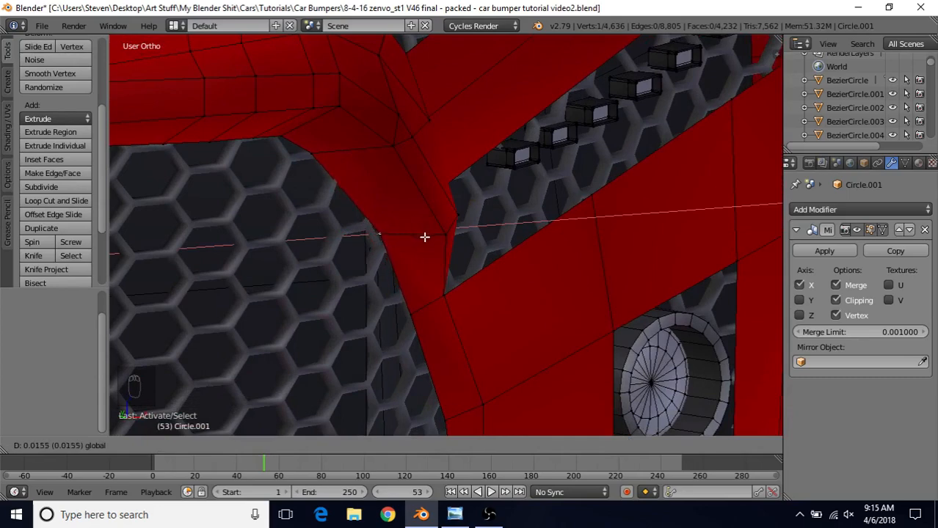
click(425, 237)
Move the edge below that vertex 0.010 along X, adjust it along Y, and leave edit mode.
right_click(415, 309)
shift+right_click(445, 296)
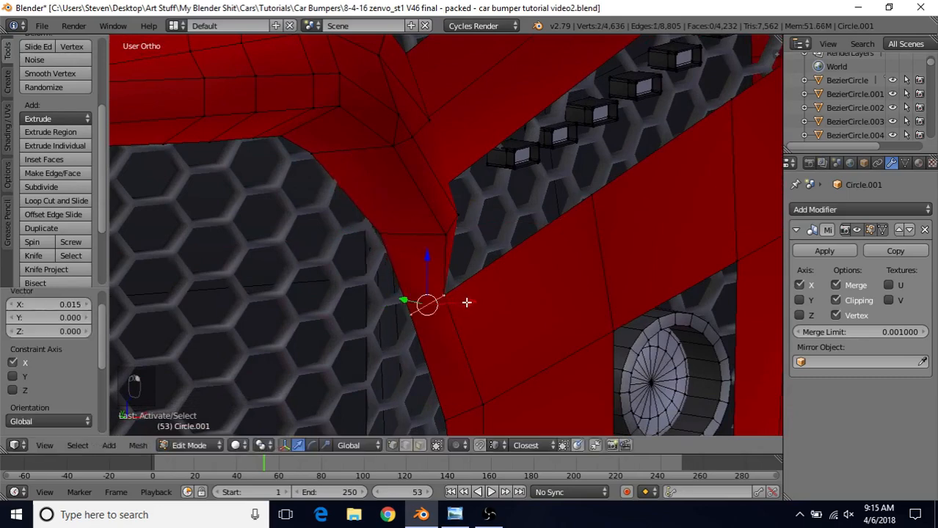
key(g)
key(x)
middle_drag(479, 308, 459, 273)
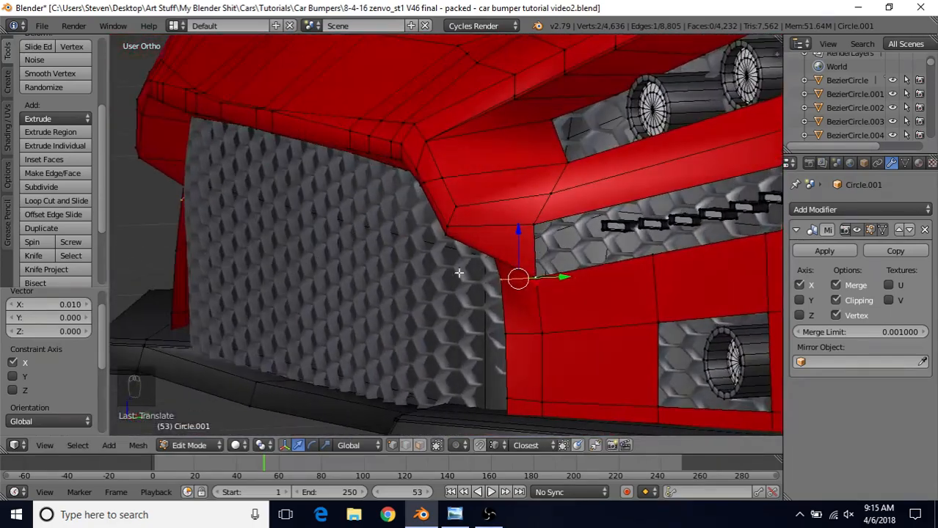
drag(563, 277, 561, 276)
middle_drag(561, 276, 612, 267)
key(Tab)
scroll(482, 309, down, 6)
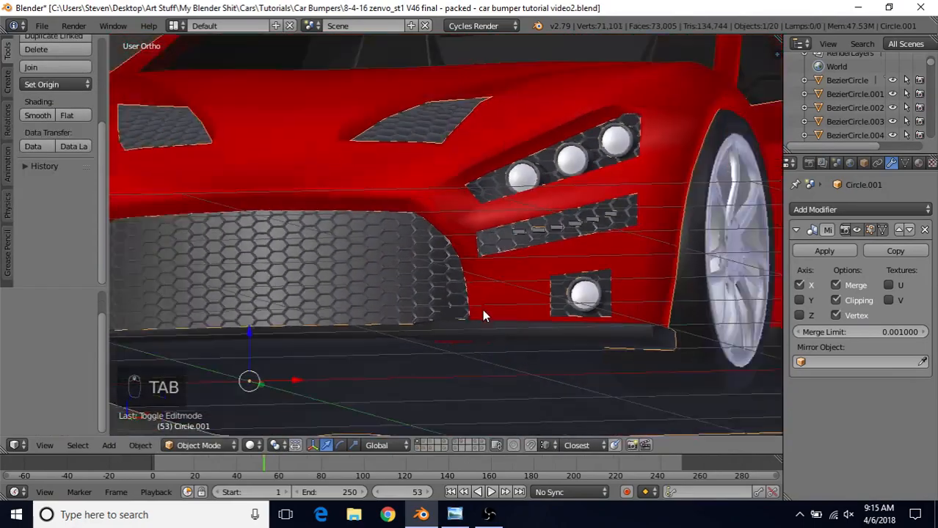
middle_drag(451, 280, 509, 294)
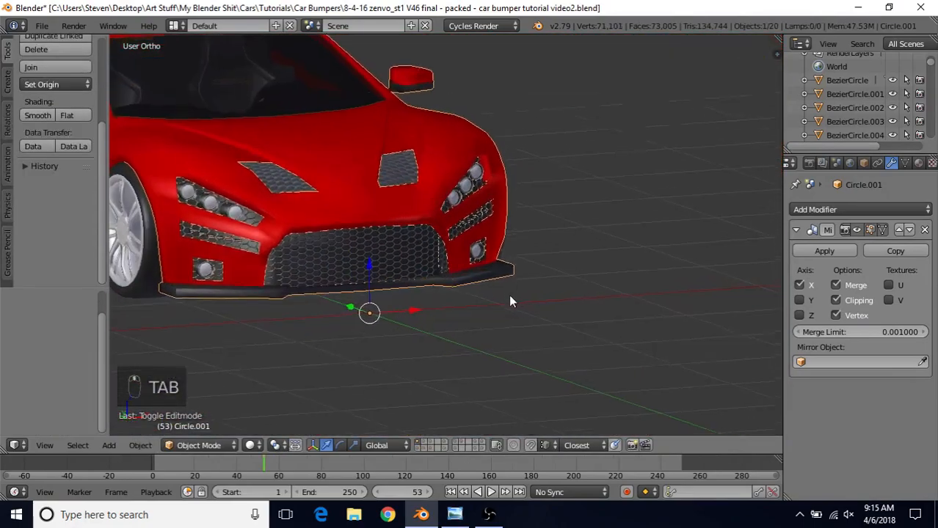
Extrude the grille border's inner side edge and move it -0.998 along X to form a crossbar meeting the car's centreline.
scroll(490, 301, up, 6)
key(Tab)
scroll(481, 287, up, 3)
middle_drag(463, 259, 465, 253)
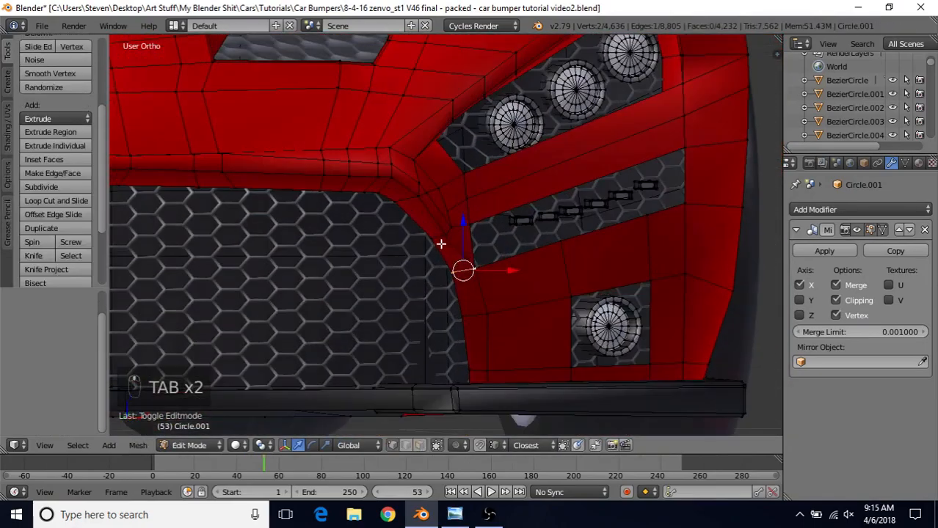
right_click(441, 244)
shift+right_click(446, 265)
scroll(394, 268, down, 3)
scroll(434, 241, up, 2)
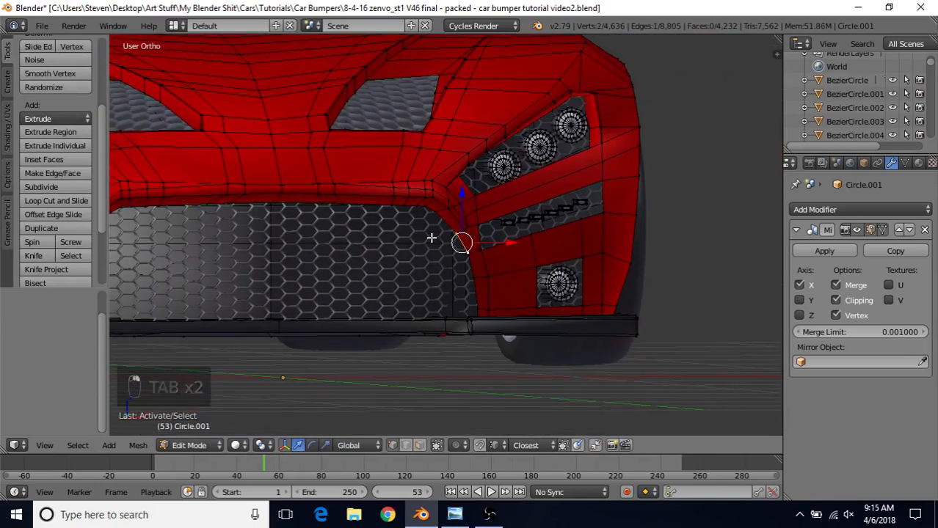
key(e)
right_click(455, 239)
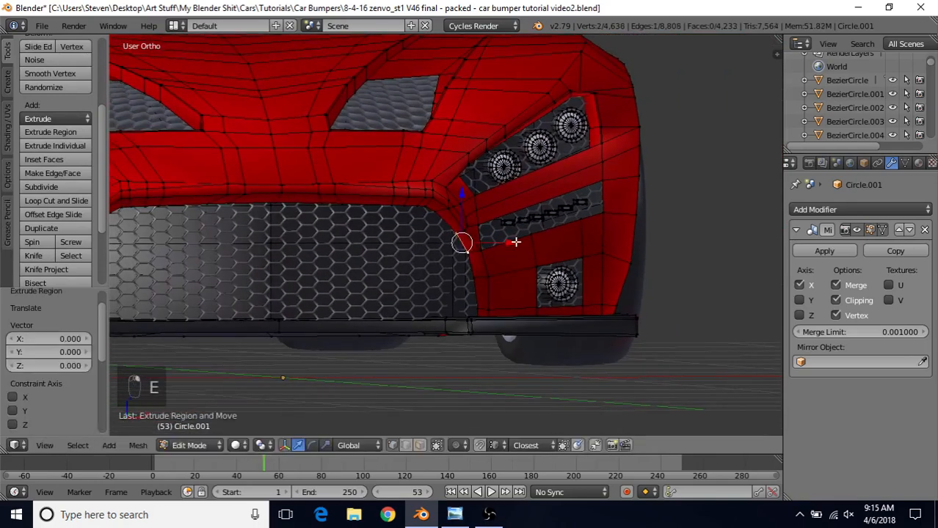
drag(506, 242, 248, 243)
scroll(378, 222, down, 3)
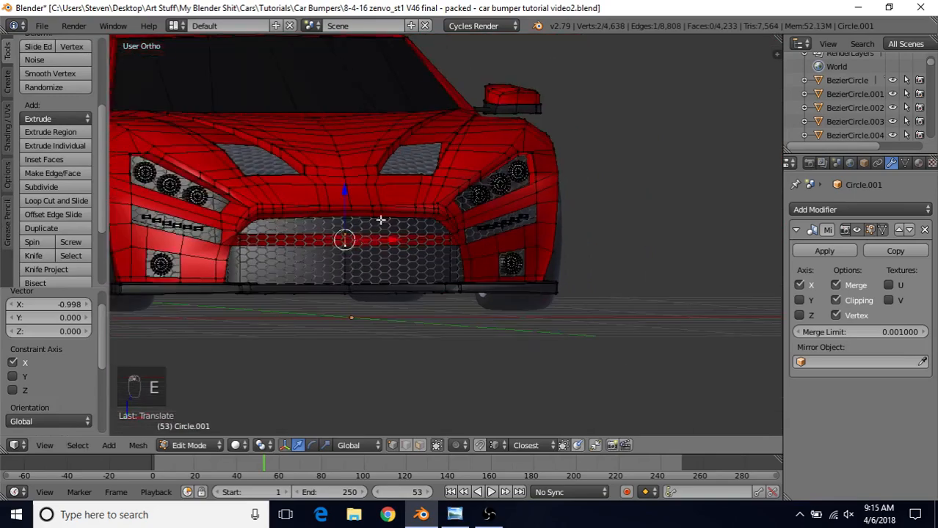
Move the crossbar's centre edge -0.125 along Y so it projects forward of the grille mesh.
middle_drag(415, 201, 302, 223)
scroll(300, 229, up, 5)
drag(384, 191, 354, 201)
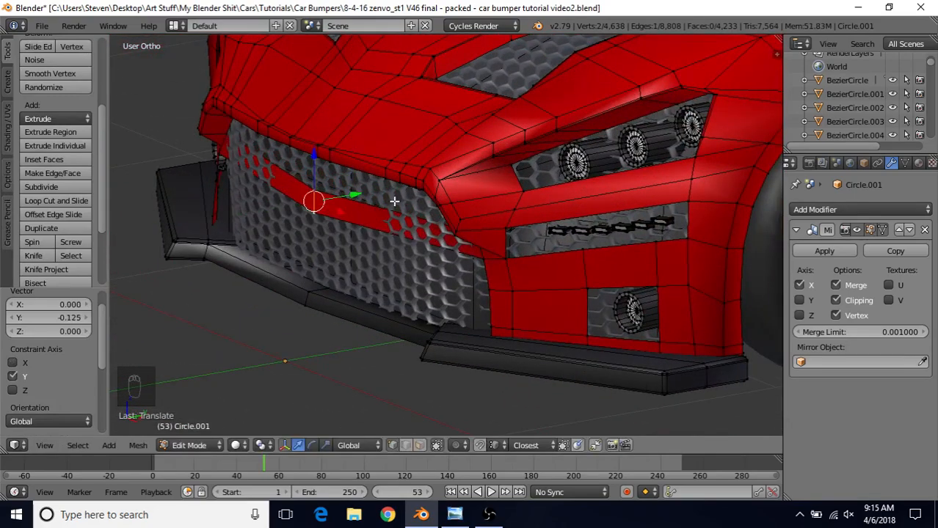
shift+middle_drag(400, 199, 445, 243)
scroll(422, 239, up, 1)
Add three loop cuts across the crossbar and move them -0.020 along Y.
key(ctrl+r)
key(ctrl+r)
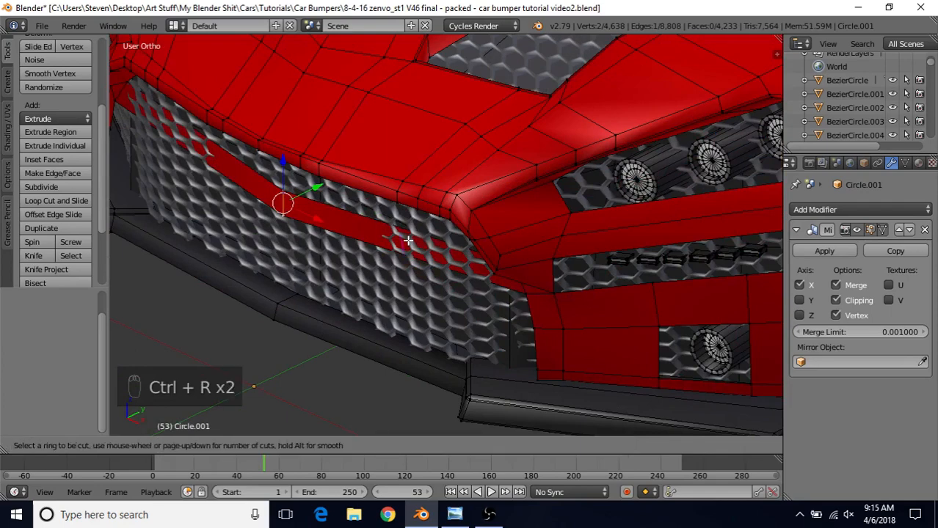
scroll(408, 241, up, 1)
click(408, 241)
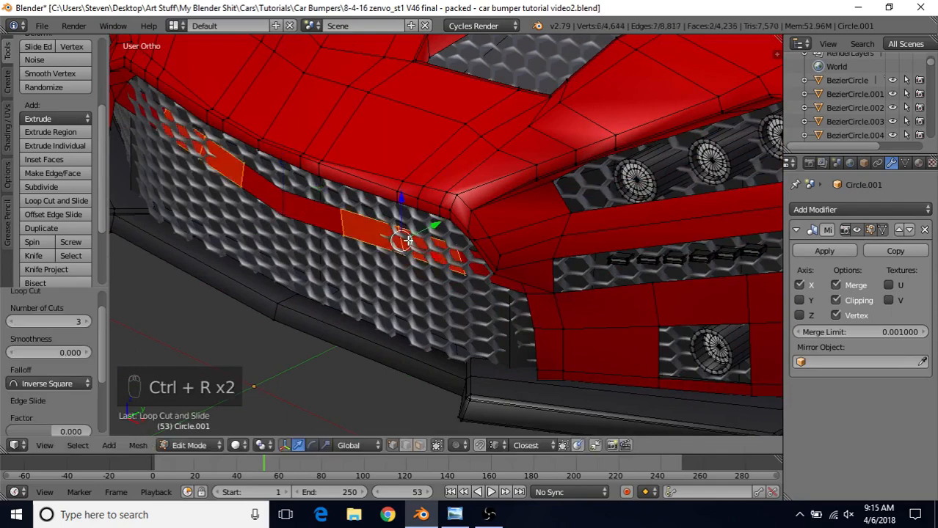
drag(429, 229, 428, 230)
mouse_move(427, 229)
middle_down()
mouse_move(408, 235)
mouse_move(429, 219)
middle_up()
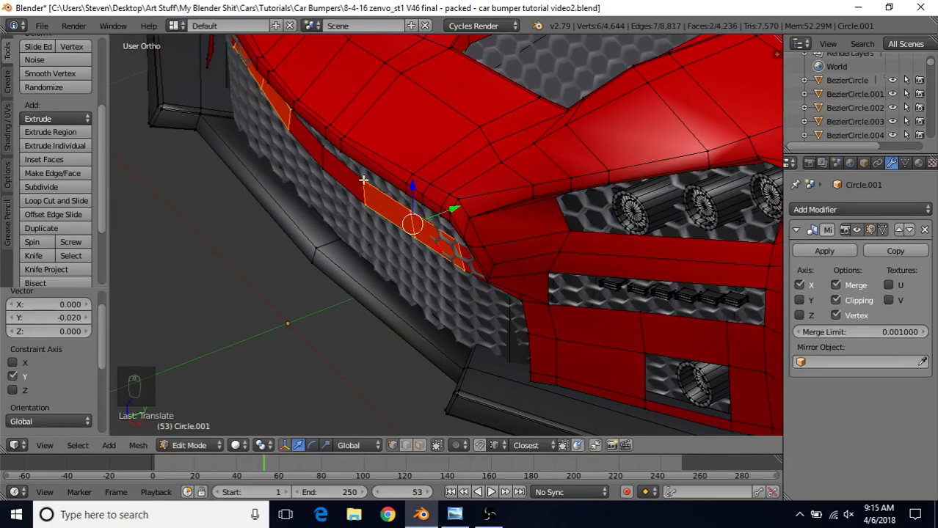
Curve the outer part of the crossbar by moving its outermost loop-cut edge -0.014 and its middle one -0.010 along Y.
right_click(393, 197)
drag(477, 225, 494, 244)
right_click(412, 246)
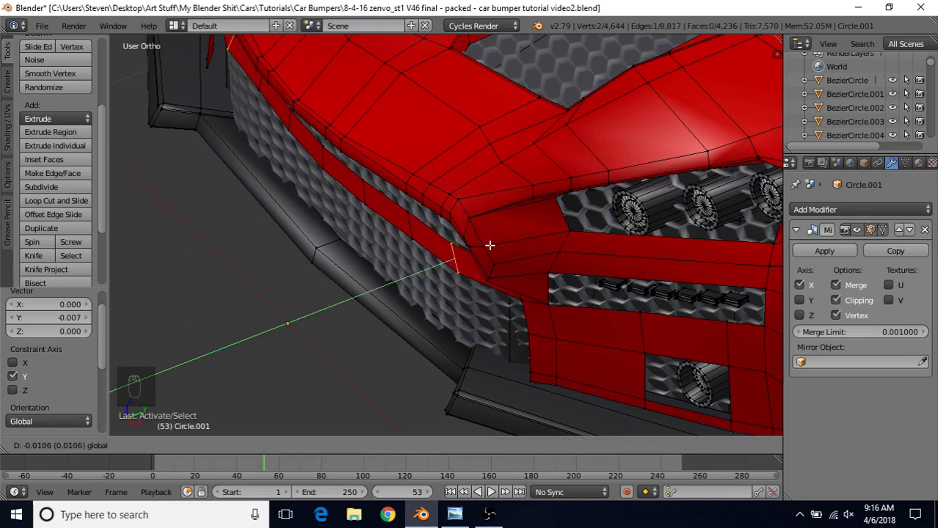
drag(489, 245, 490, 245)
right_click(405, 207)
right_click(411, 229)
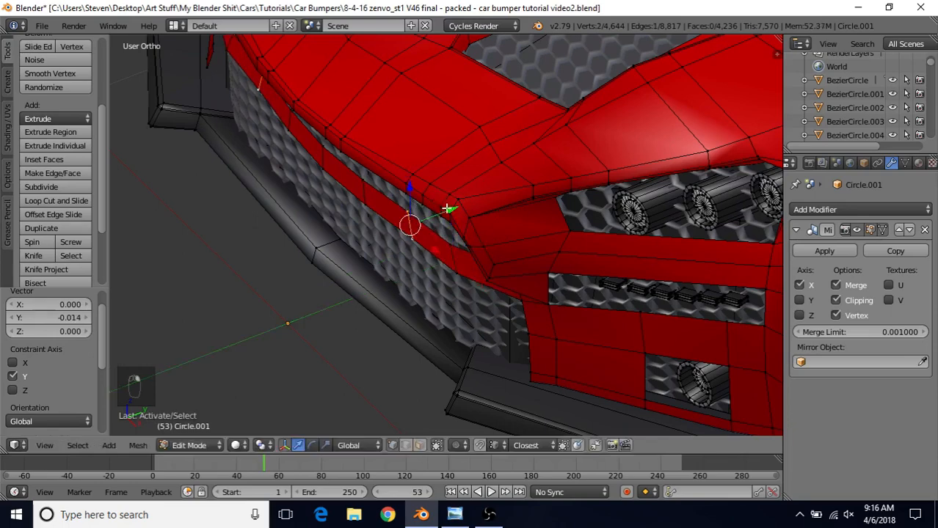
drag(446, 211, 440, 215)
Move the crossbar's inner loop-cut edge -0.003 along Y and adjust the centre edge along Y.
right_click(365, 193)
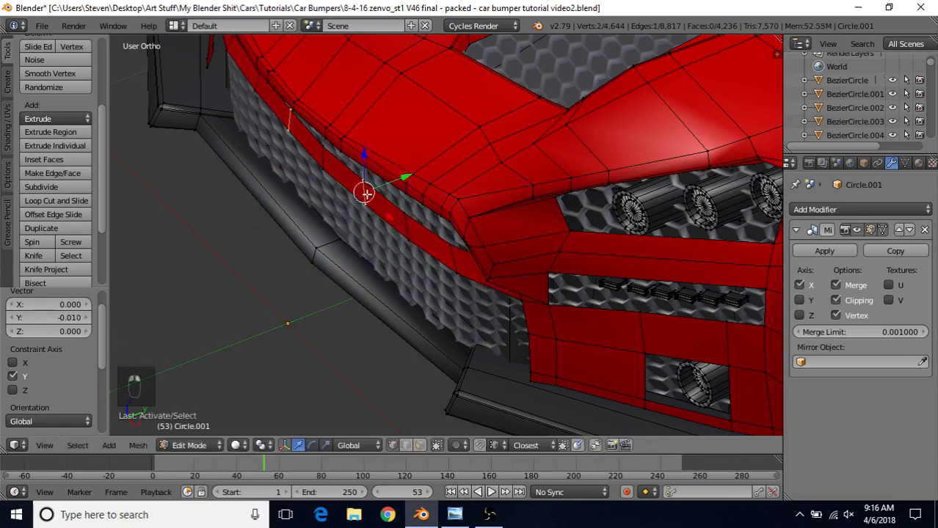
drag(402, 175, 396, 179)
right_click(326, 149)
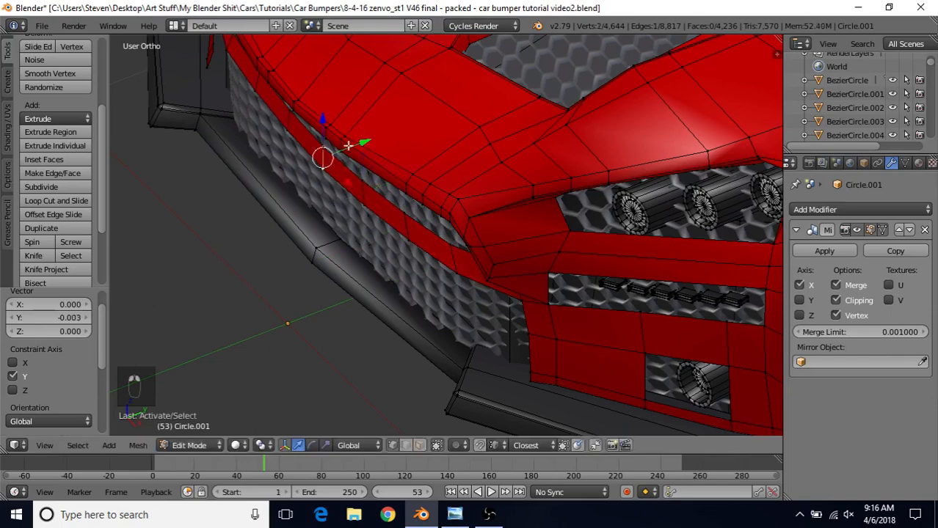
drag(366, 140, 367, 140)
Leave edit mode, deselect everything, and examine the crossbar's shape from the front of the car.
key(Tab)
scroll(372, 218, down, 3)
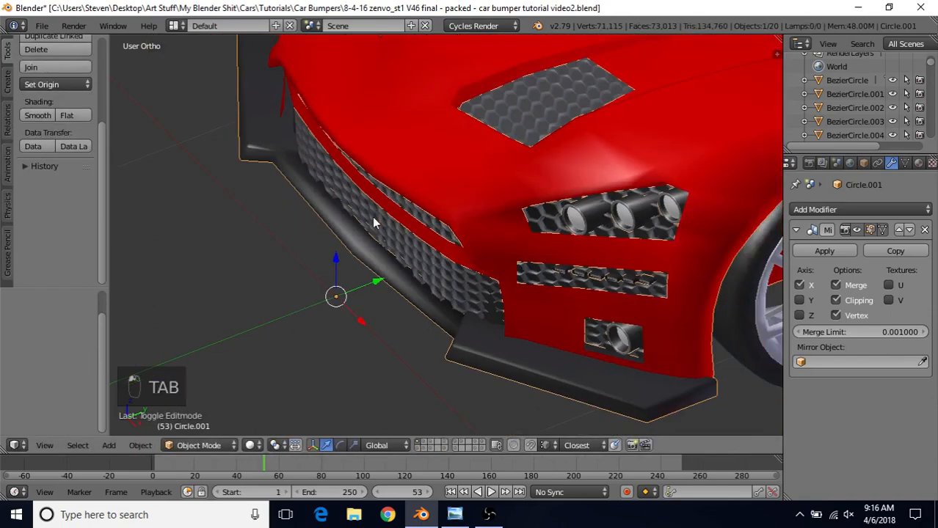
middle_drag(373, 218, 462, 154)
key(a)
key(a)
scroll(433, 234, down, 2)
scroll(432, 237, down, 2)
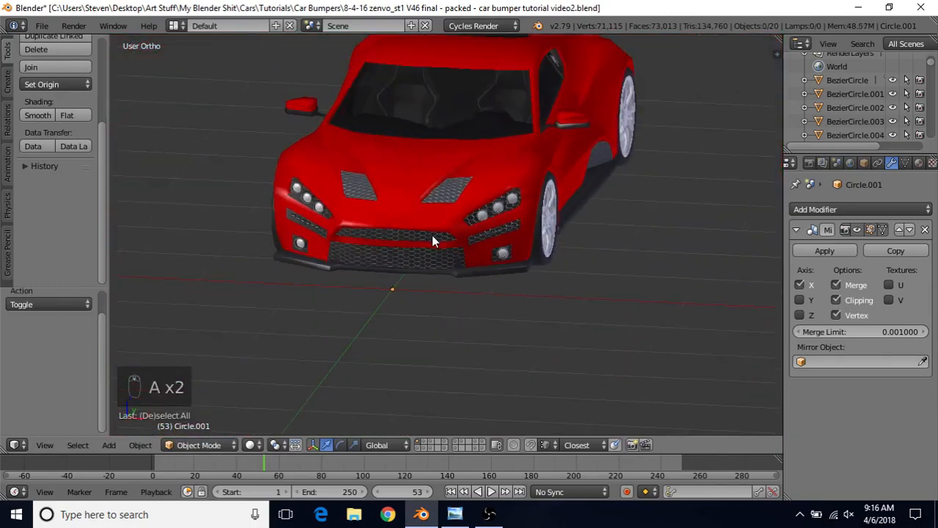
middle_drag(433, 239, 446, 215)
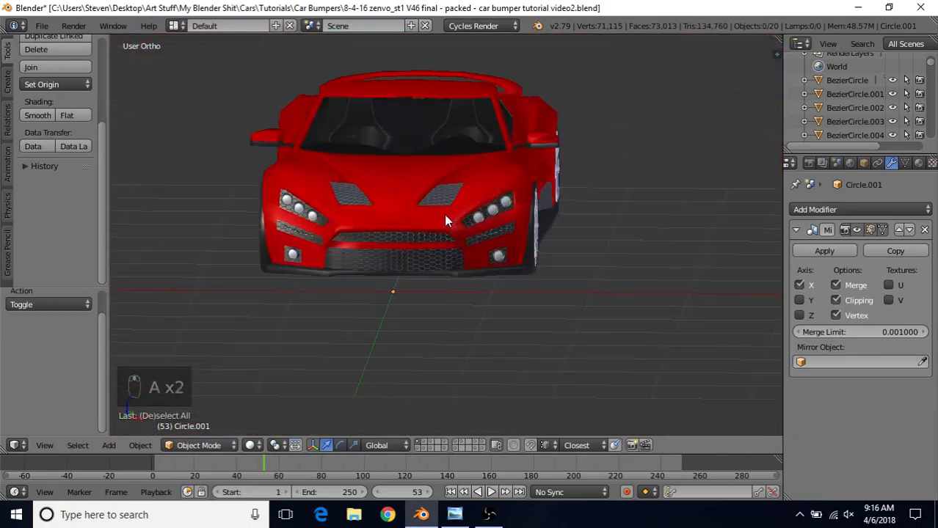
In edit mode, extrude the lower vertex of the crossbar's middle loop cut 0.175 along X and -0.088 along Z.
scroll(444, 228, up, 5)
key(Tab)
scroll(462, 229, up, 2)
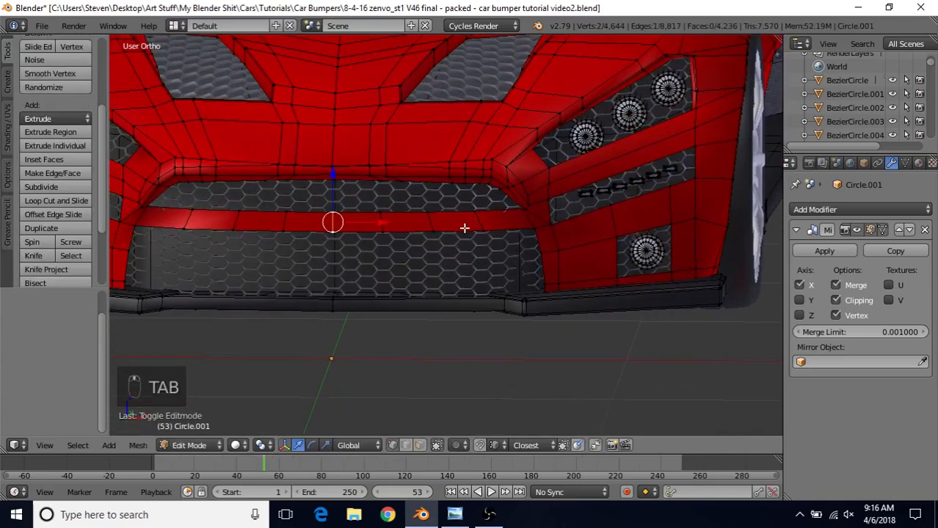
right_click(436, 238)
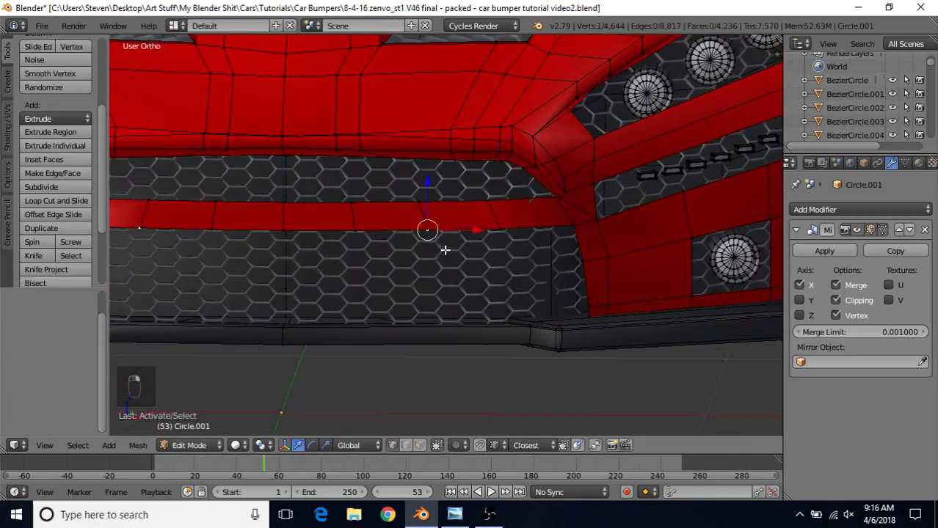
shift+middle_drag(445, 250, 445, 212)
key(e)
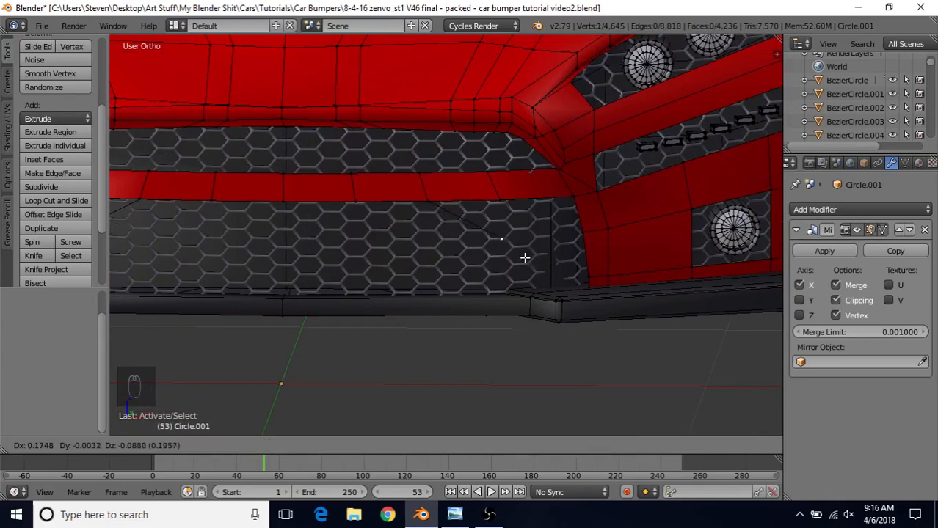
click(524, 257)
Extrude the lower vertex of the crossbar's outermost loop cut 0.114 along X and -0.081 along Z.
shift+middle_drag(524, 257, 435, 248)
scroll(426, 245, up, 3)
right_click(410, 174)
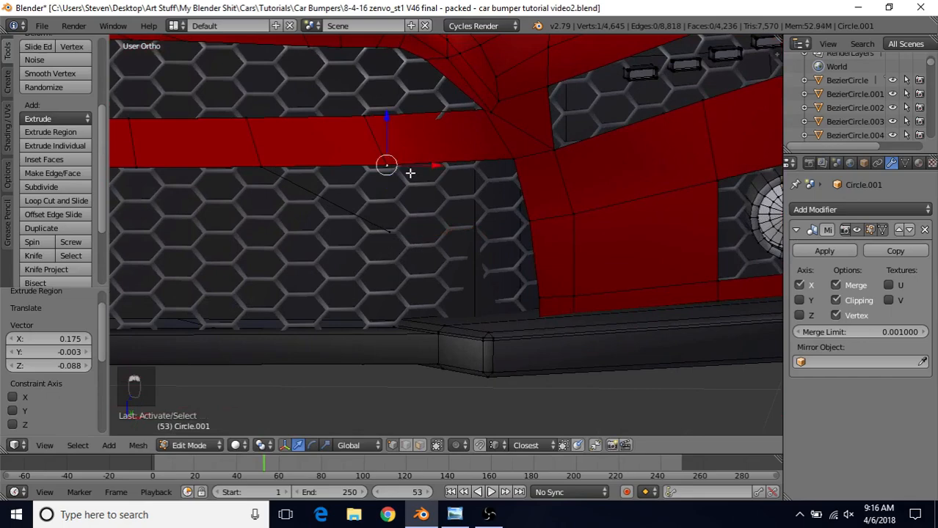
key(e)
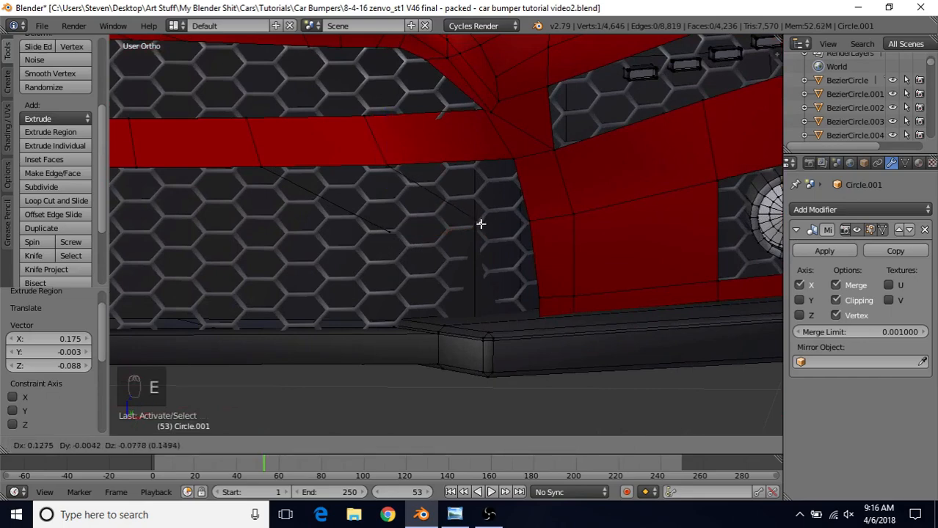
click(471, 225)
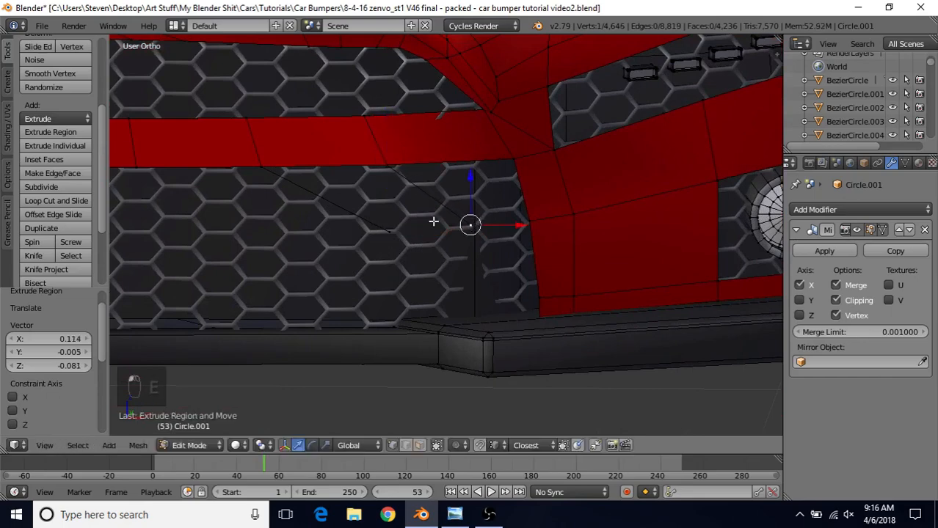
Fill the two faces between the extruded edges, the crossbar and the grille's side border, and leave edit mode.
shift+right_click(258, 164)
key(f)
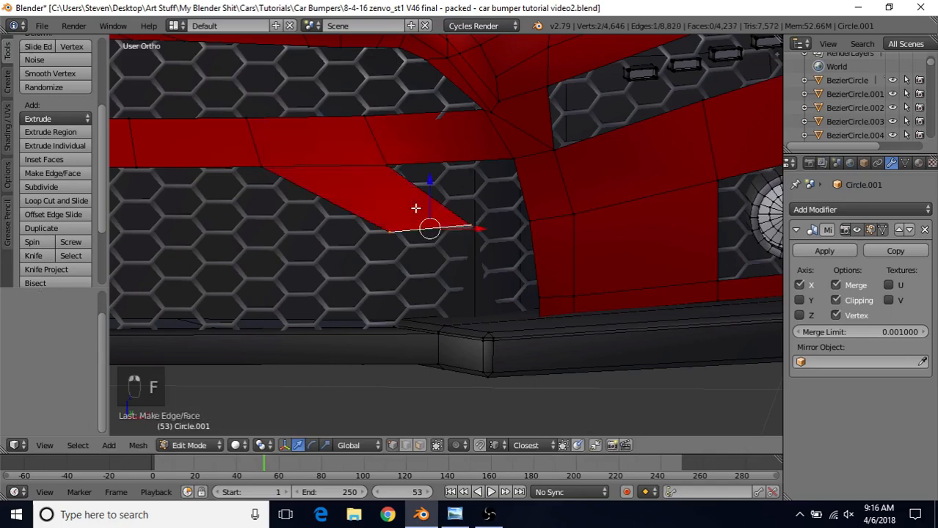
right_click(395, 163)
shift+right_click(502, 154)
key(f)
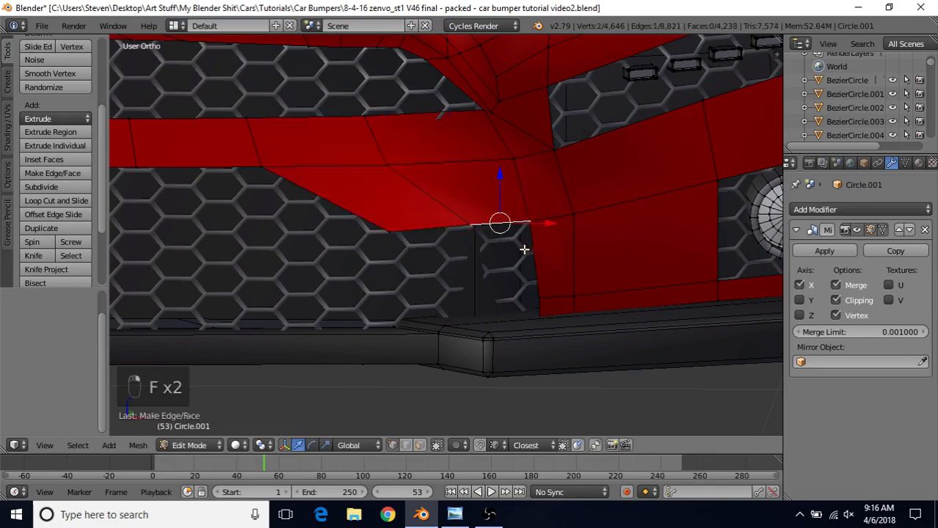
key(Tab)
scroll(398, 262, down, 6)
scroll(393, 249, up, 4)
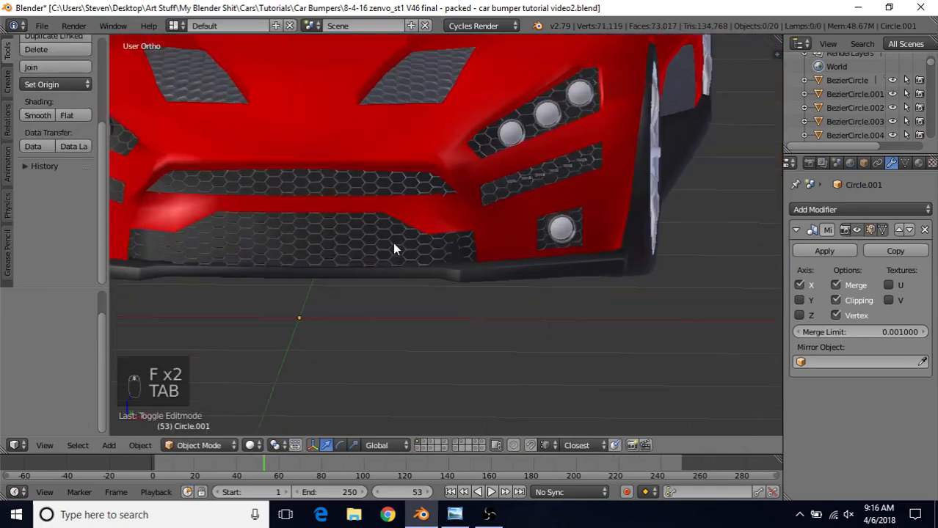
scroll(394, 248, down, 5)
scroll(394, 250, up, 4)
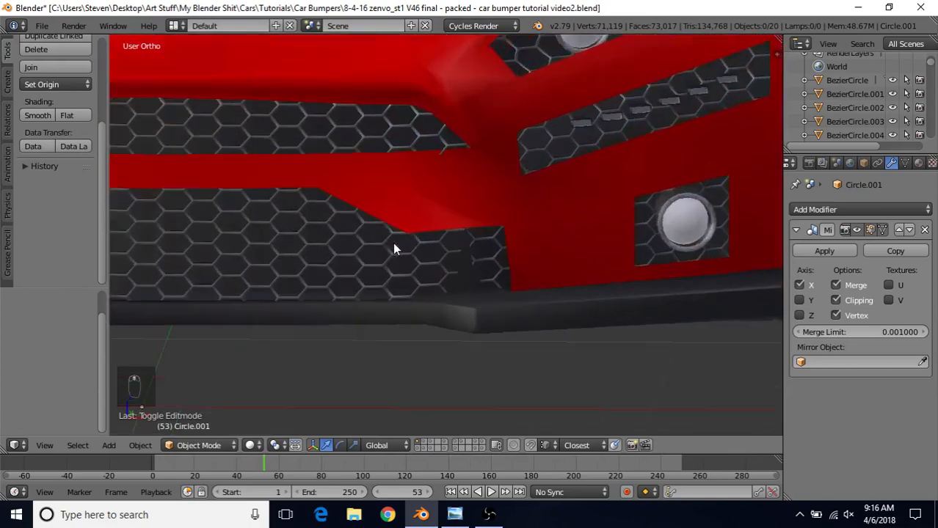
In edit mode, extrude the crossbar's inner lower corner vertex by -0.093 along X, -0.018 along Y and -0.099 along Z.
key(Tab)
right_click(393, 243)
scroll(394, 239, down, 4)
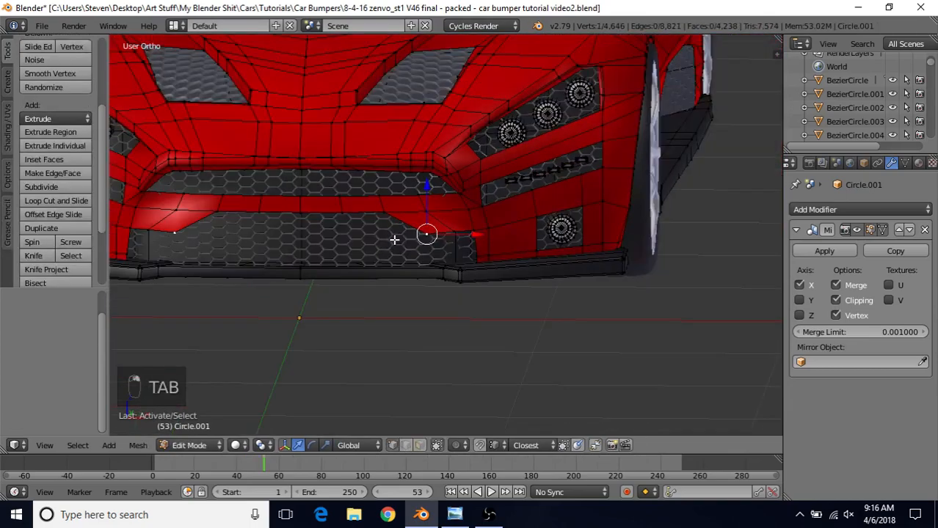
scroll(394, 240, down, 4)
scroll(396, 238, up, 5)
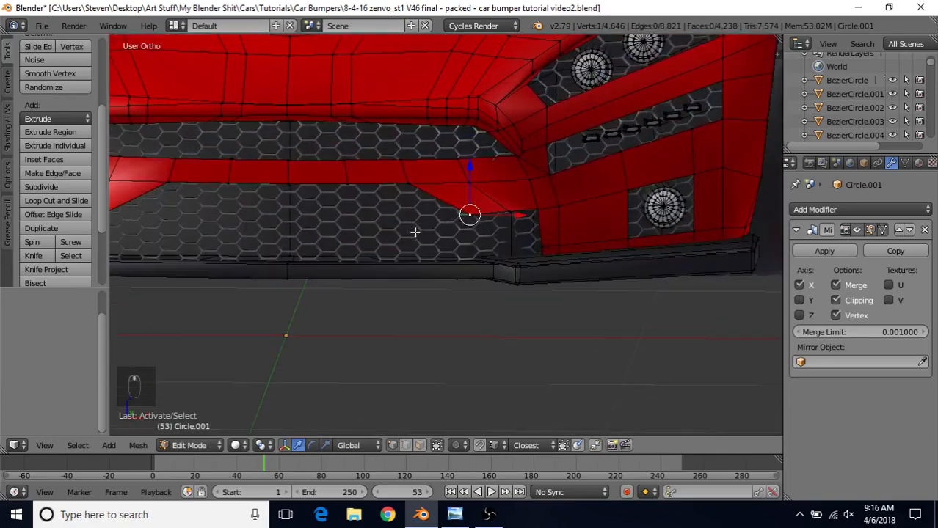
scroll(478, 202, up, 2)
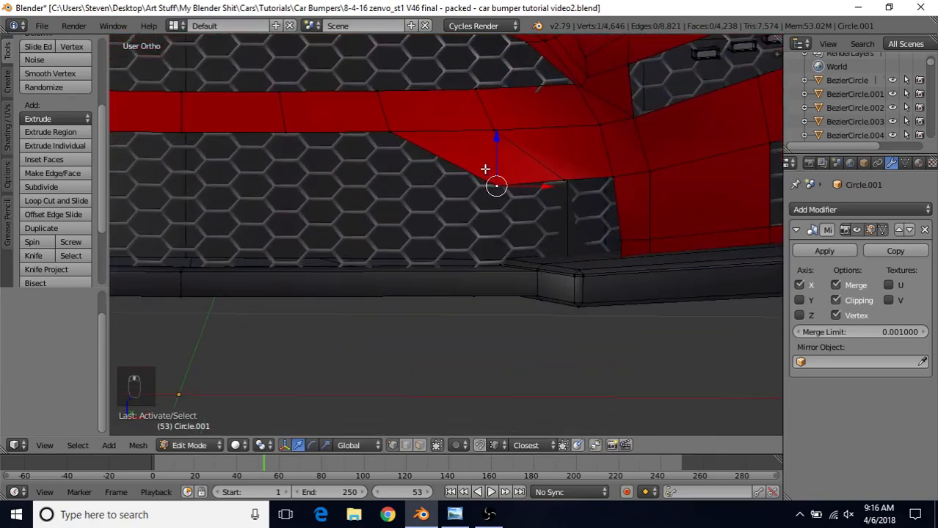
key(e)
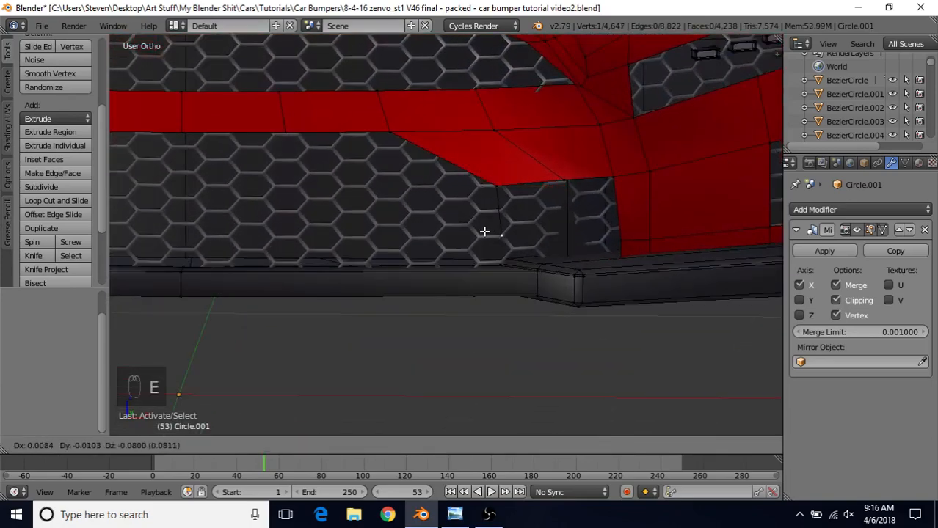
click(427, 242)
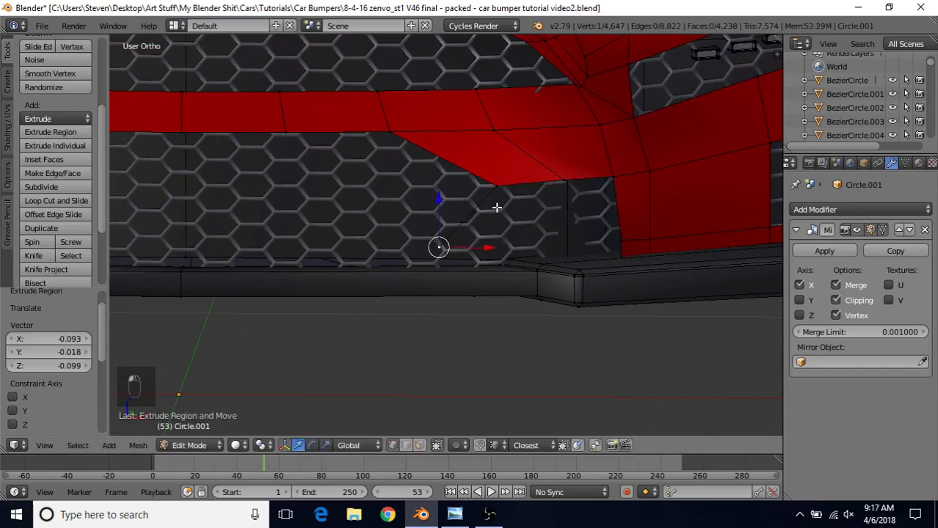
Extrude the next lower crossbar vertex toward the bumper's side by -0.033 along X, -0.022 along Y and -0.105 along Z.
shift+middle_drag(497, 208, 482, 171)
right_click(541, 166)
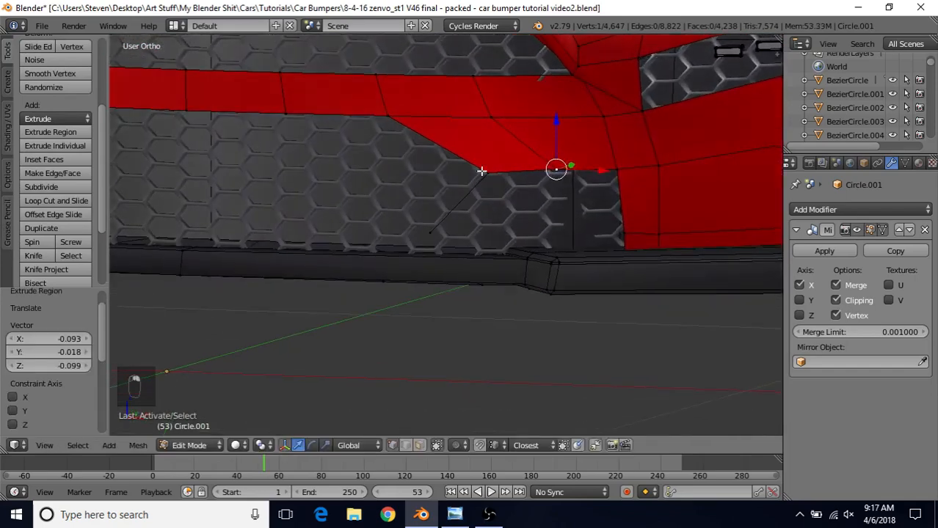
key(e)
click(499, 250)
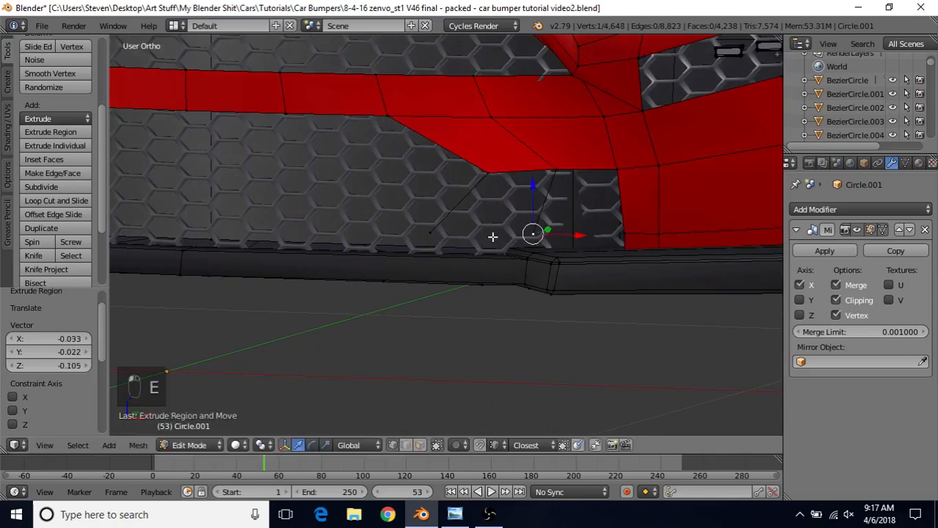
Fill the two faces between the newly extruded edges, the crossbar's lower edge and the grille's side border, and leave edit mode.
right_click(484, 167)
shift+right_click(551, 167)
key(f)
right_click(562, 168)
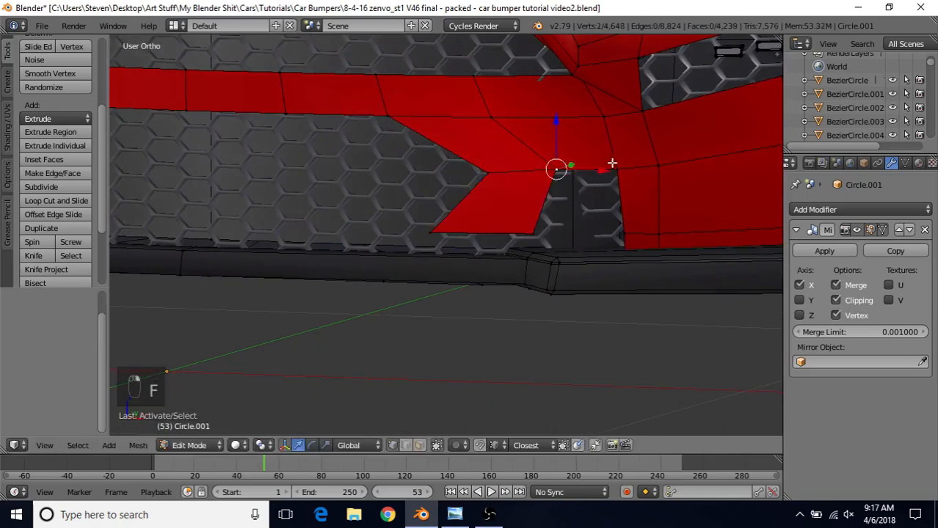
shift+right_click(612, 164)
key(f)
key(a)
key(Tab)
scroll(412, 245, down, 8)
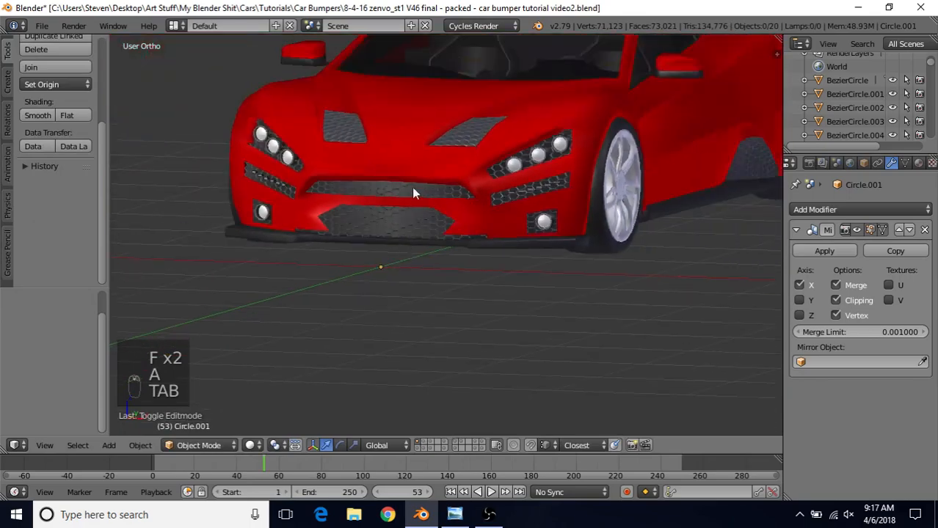
Move the lower grille opening's side corner vertex along X toward the car's centre, and leave edit mode.
middle_drag(432, 155, 478, 166)
scroll(453, 165, up, 9)
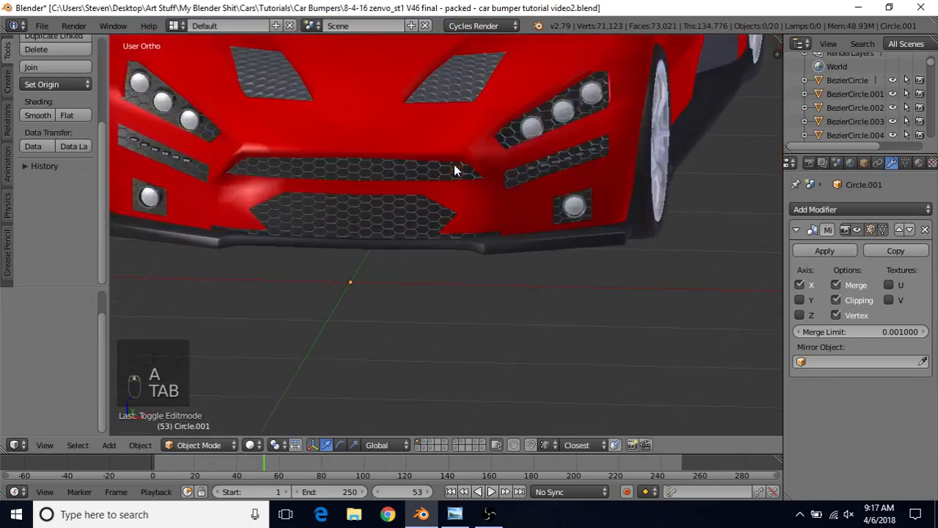
key(Tab)
right_click(471, 179)
key(g)
key(x)
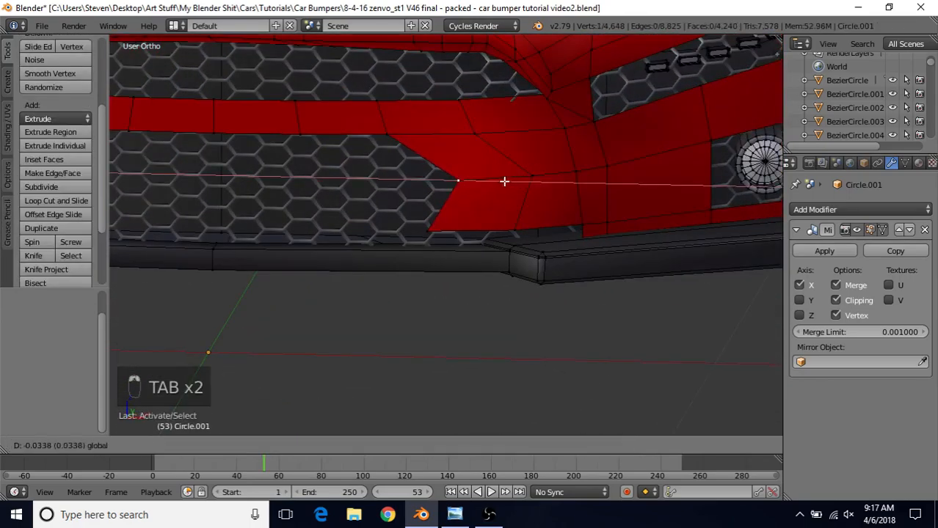
click(491, 179)
key(Tab)
scroll(385, 221, down, 10)
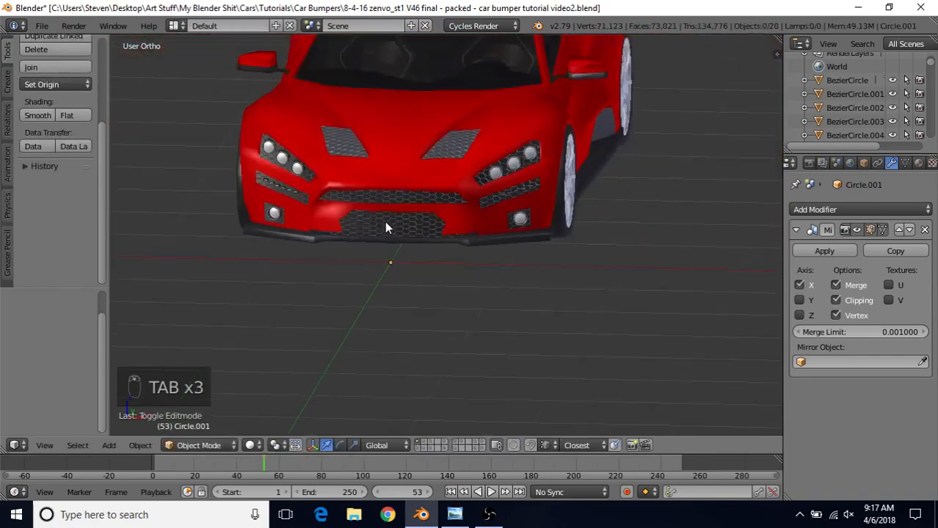
In edit mode, raise the same side corner vertex slightly along Z and shift it -0.012 along X.
scroll(401, 196, up, 11)
key(Tab)
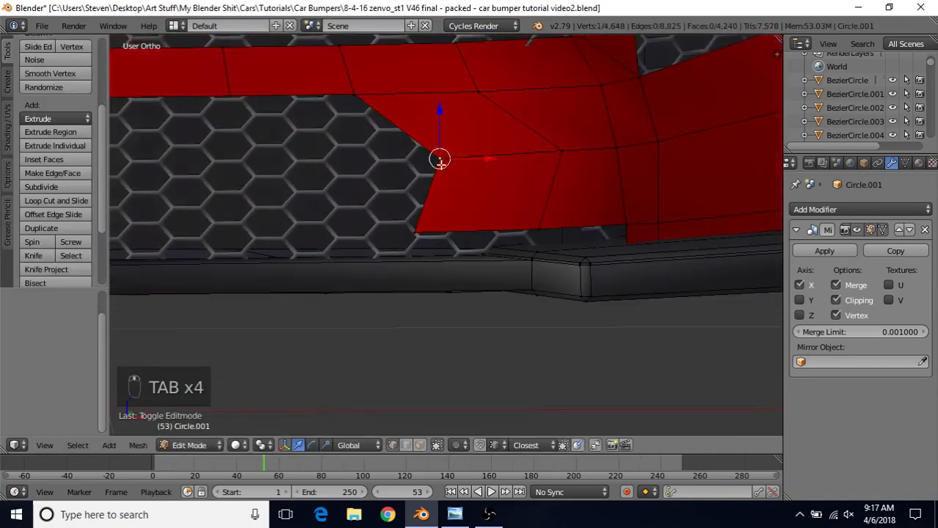
drag(440, 117, 440, 105)
drag(479, 147, 470, 150)
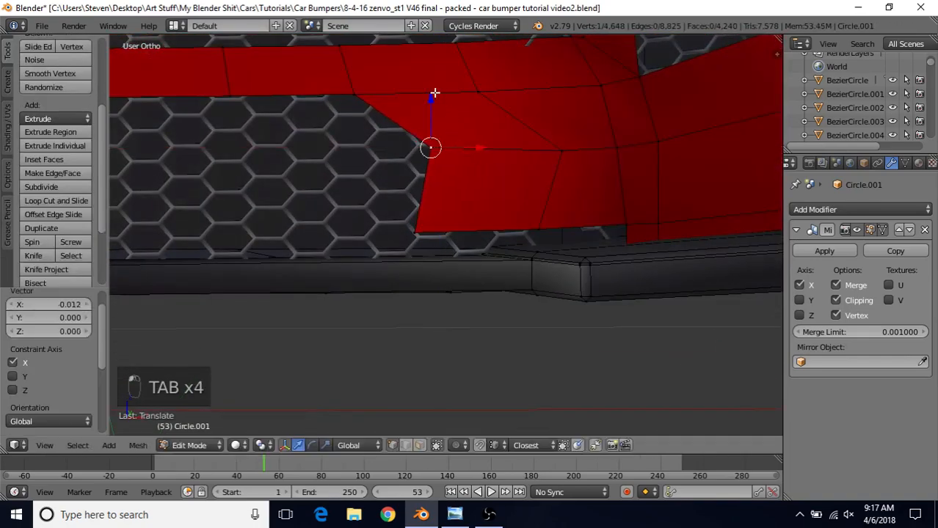
drag(432, 95, 429, 102)
Move the bottom corner vertex of the new side panel outward along X, and leave edit mode.
right_click(425, 221)
drag(461, 232, 491, 238)
key(Tab)
scroll(448, 249, down, 7)
scroll(397, 260, down, 5)
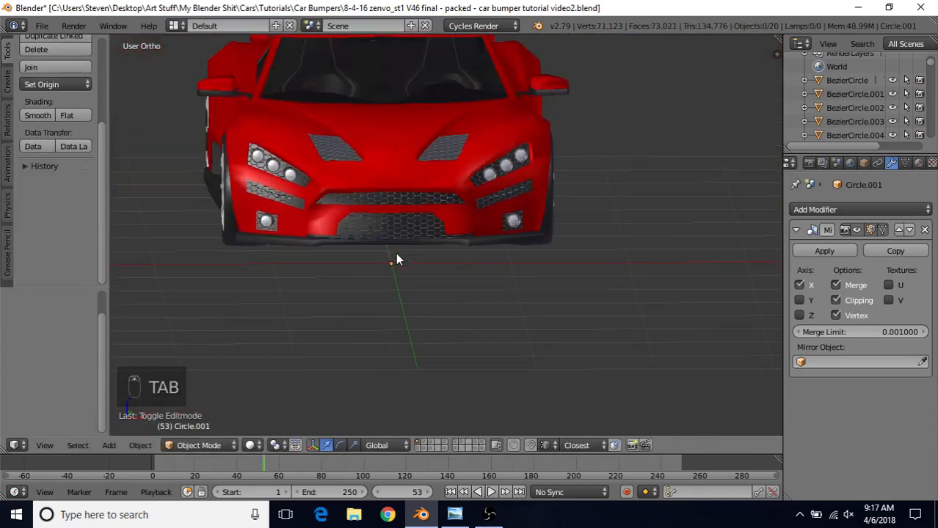
In edit mode, select the side panel's two bottom vertices and move them 0.036 back along Y.
middle_drag(396, 259, 329, 224)
scroll(360, 233, up, 9)
key(Tab)
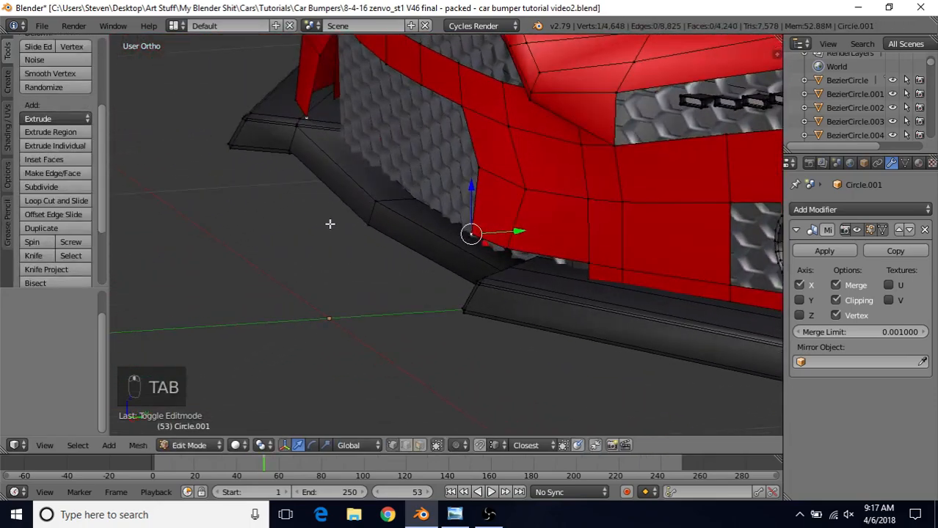
shift+right_click(501, 250)
middle_drag(501, 250, 482, 228)
drag(528, 239, 544, 241)
middle_drag(544, 241, 524, 290)
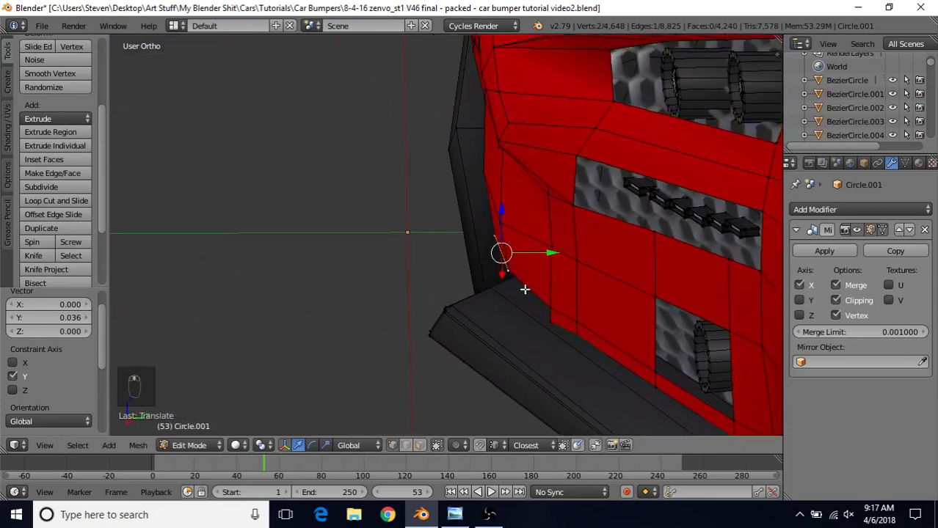
Push the side panel's outer bottom vertex back along Y, and move the vertex above it 0.011 along Y.
right_click(509, 269)
drag(549, 269, 558, 270)
right_click(497, 223)
drag(549, 225, 551, 225)
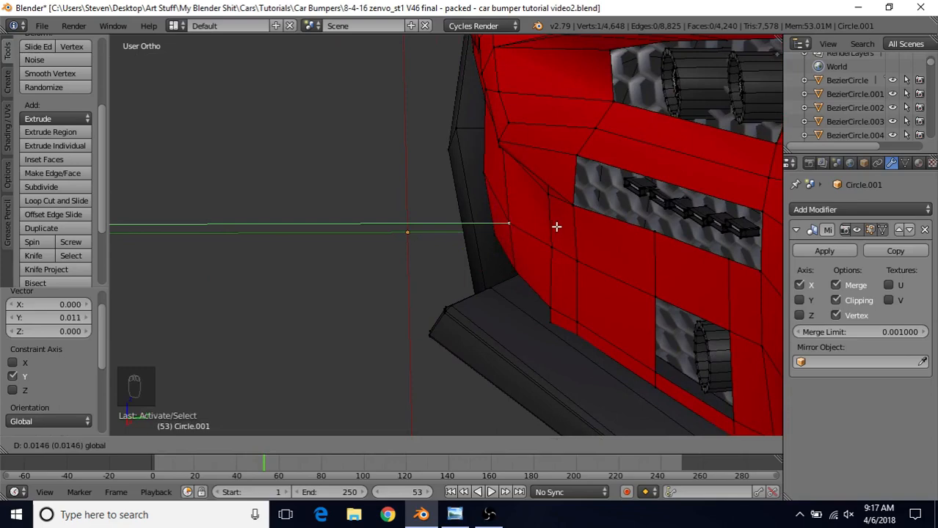
drag(556, 227, 556, 227)
middle_drag(556, 227, 499, 186)
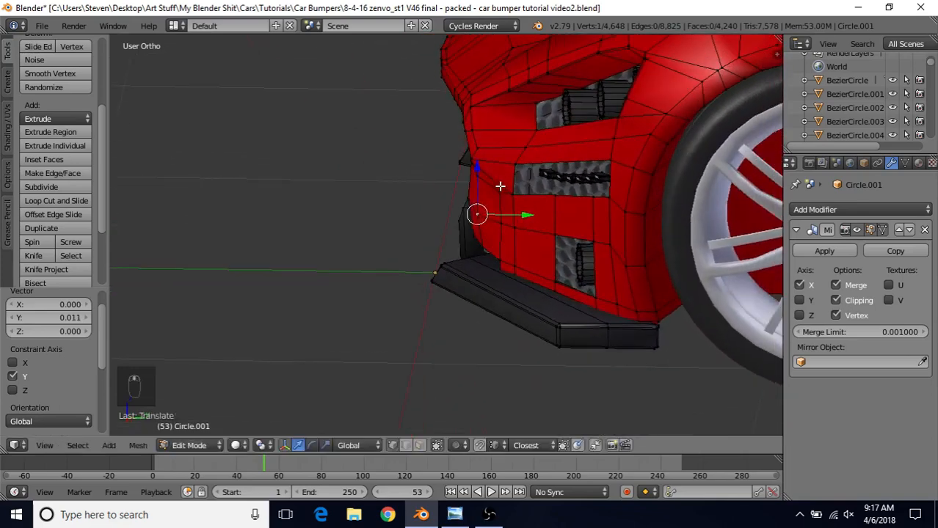
Adjust the depth of the panel's inner corner vertex along Y, and leave edit mode to check the bumper's profile.
right_click(469, 196)
drag(513, 196, 515, 217)
right_click(478, 213)
key(Tab)
scroll(525, 282, down, 6)
middle_drag(487, 252, 488, 218)
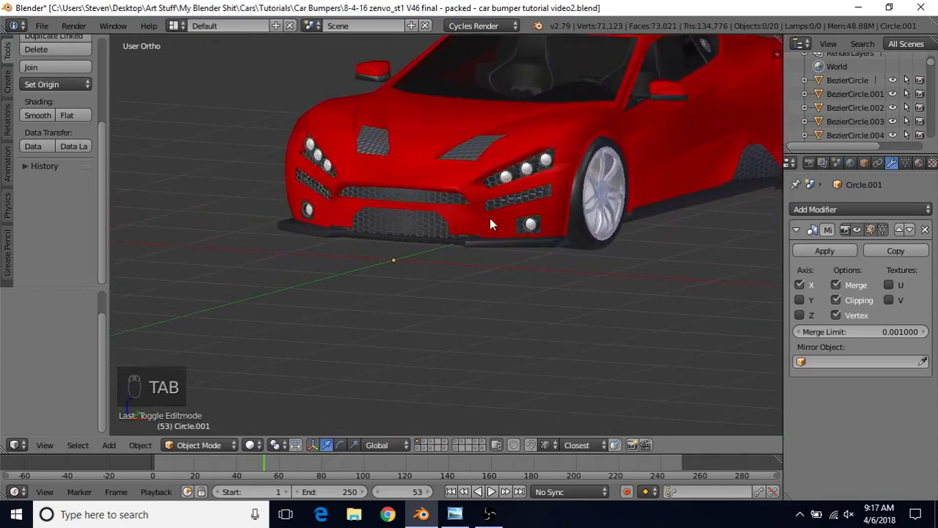
scroll(462, 198, down, 2)
scroll(435, 187, up, 10)
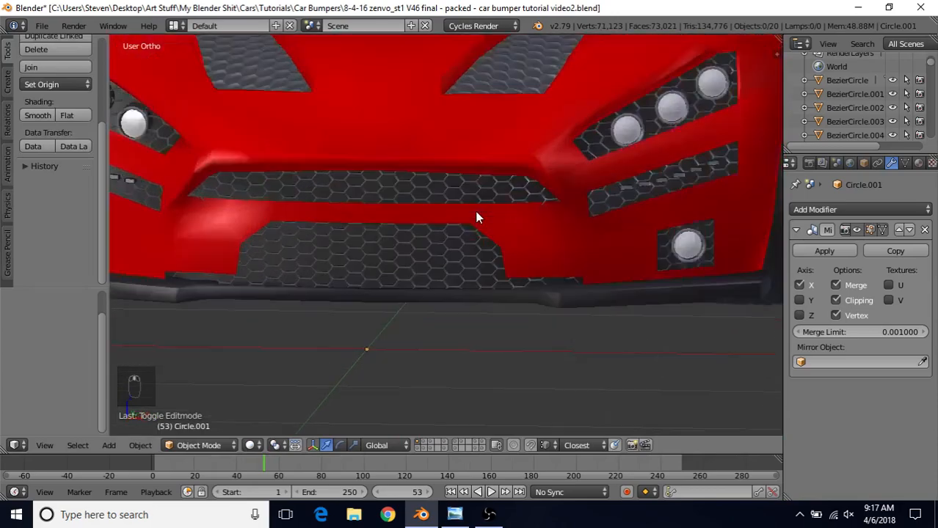
In edit mode, extrude the side panel's inner bottom vertex by -0.032 along Z toward the black front lip.
key(Tab)
middle_drag(479, 278, 551, 260)
right_click(587, 267)
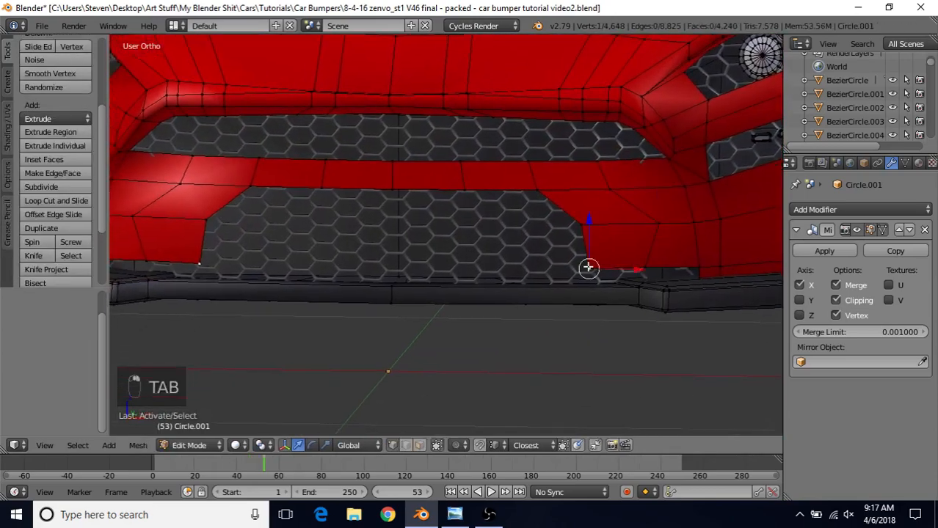
scroll(583, 268, up, 2)
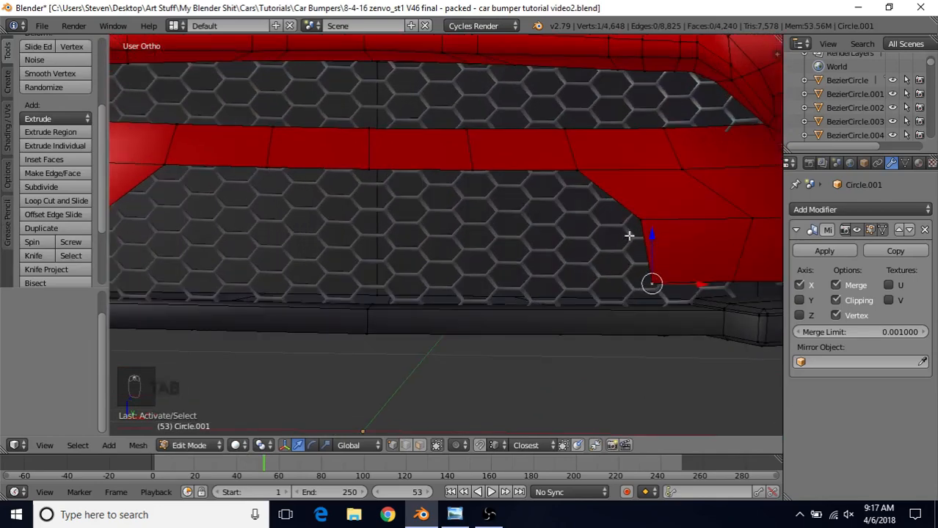
key(e)
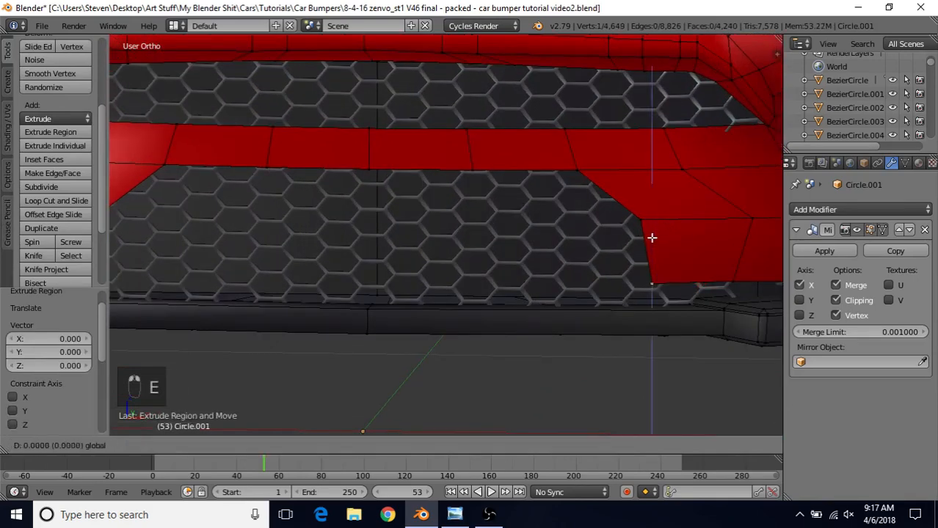
click(654, 254)
shift+middle_drag(631, 267, 476, 245)
scroll(508, 266, up, 2)
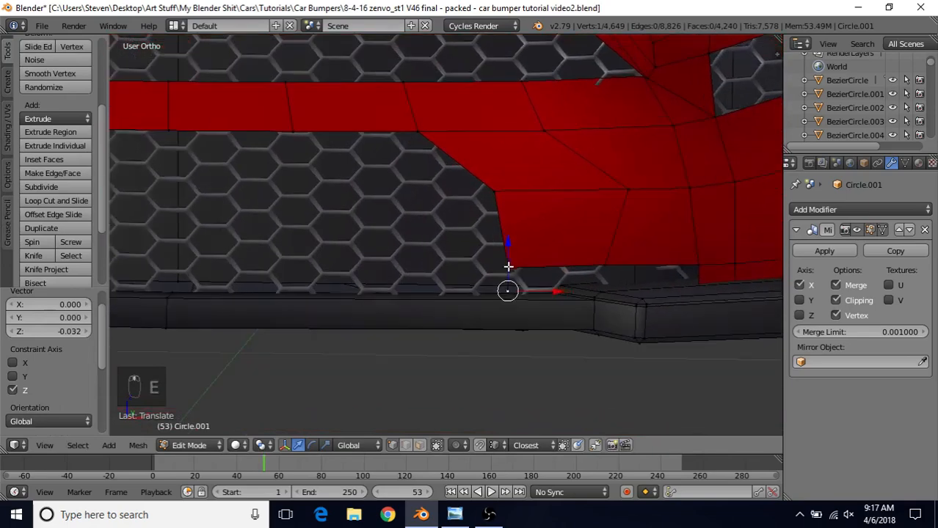
Extrude the side panel's next bottom vertex by -0.031 along Z.
shift+middle_drag(572, 272, 479, 249)
right_click(544, 247)
key(e)
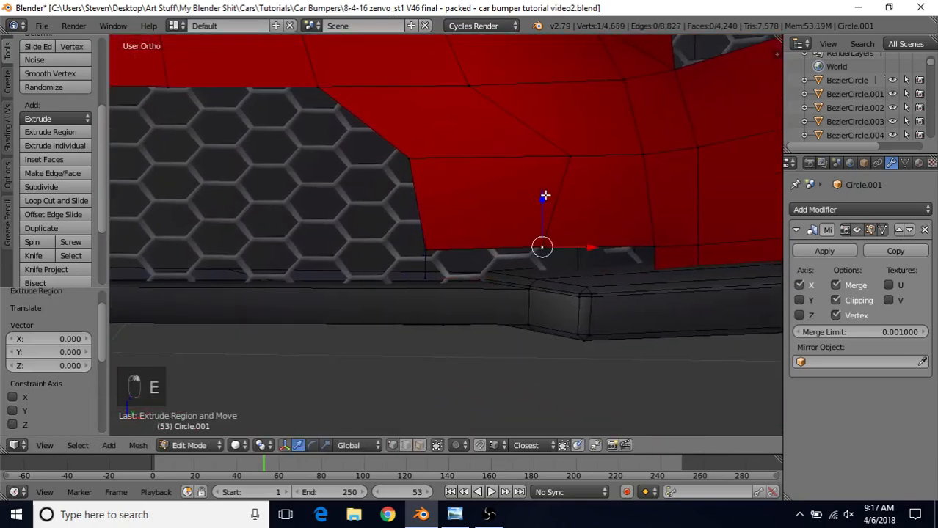
click(542, 225)
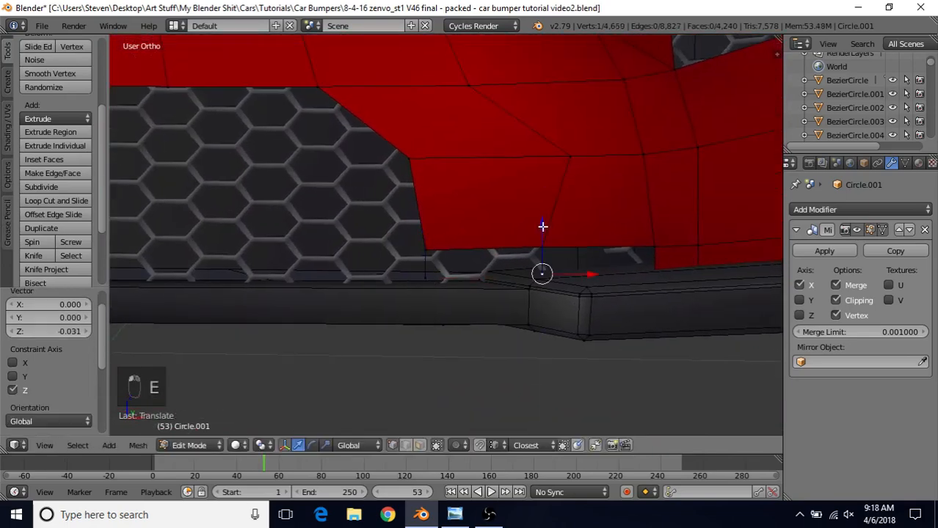
Fill the two faces that close the gap between the side panel, the grille's side border and the black lip.
right_click(440, 246)
shift+right_click(537, 239)
key(f)
right_click(546, 240)
shift+right_click(645, 244)
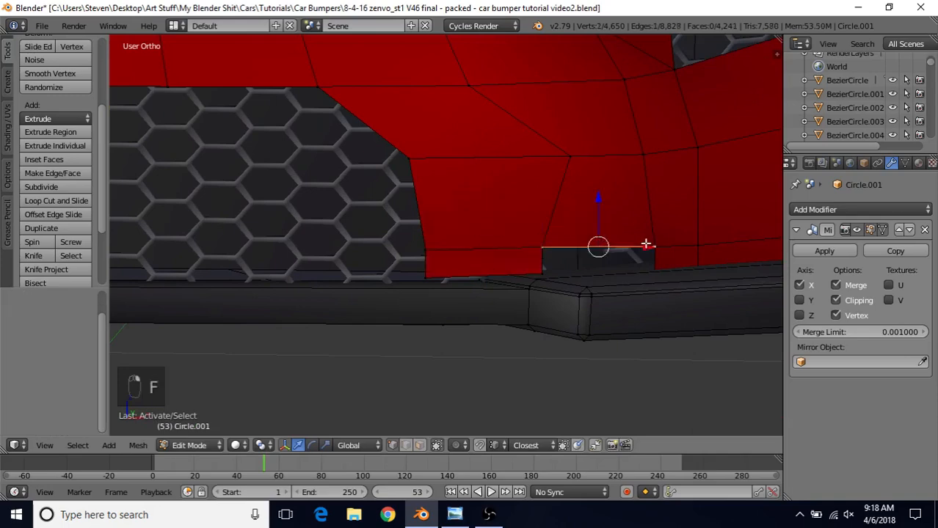
key(f)
Select the two vertices of the inner strip's bottom edge and move them -0.003 along Z.
right_click(542, 272)
shift+right_click(432, 280)
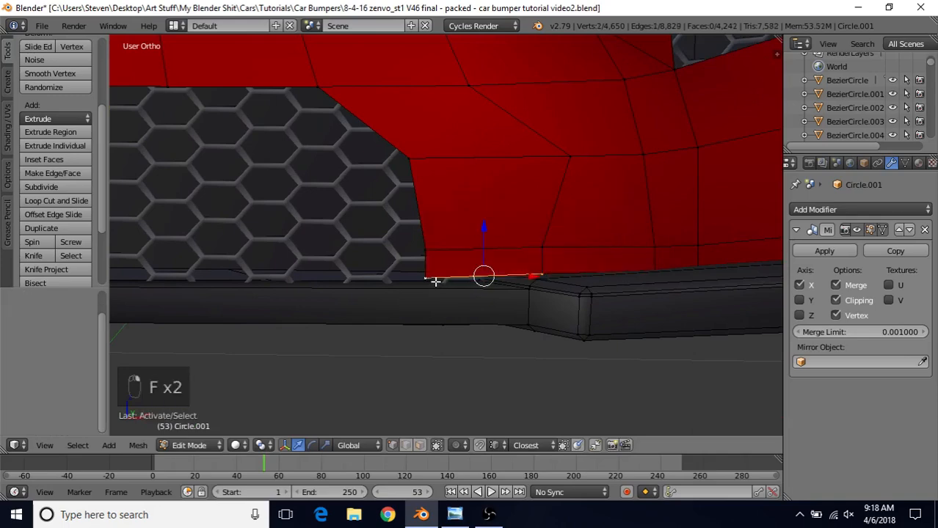
drag(484, 226, 484, 229)
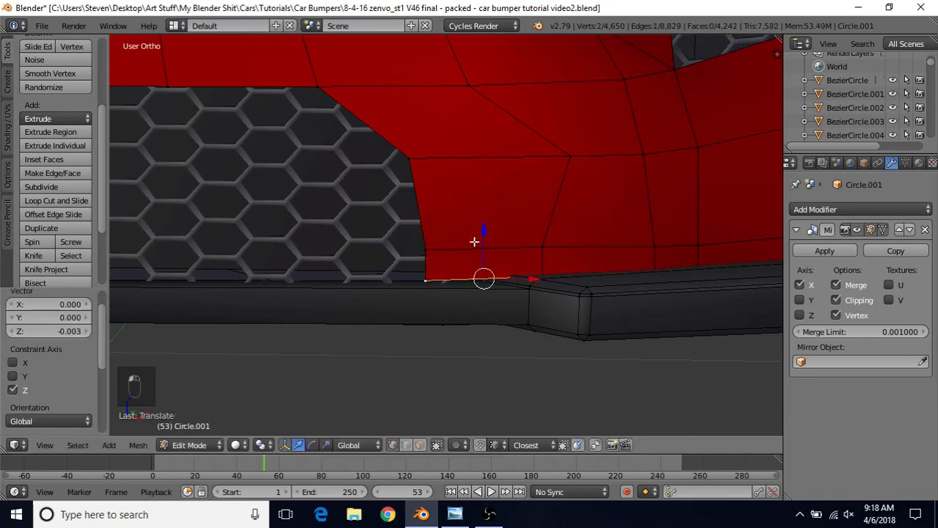
Lower the strip's bottom vertices further along Z until the red panel meets the black lip, using wireframe display to select hidden vertices.
right_click(436, 270)
drag(425, 238, 424, 245)
key(z)
shift+right_click(542, 274)
key(z)
drag(484, 228, 427, 238)
key(z)
right_click(427, 288)
key(z)
click(427, 241)
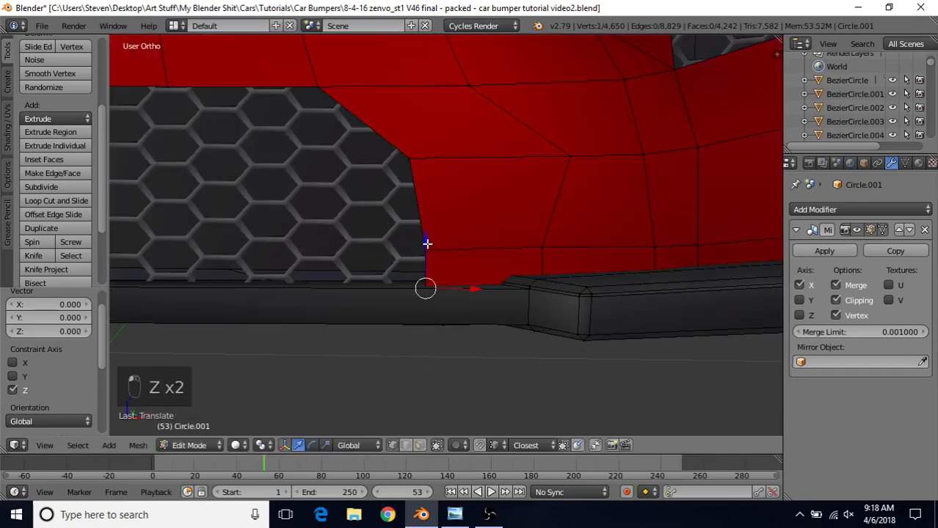
Deselect everything, leave edit mode, check the bumper from the front, and save the file.
key(a)
scroll(352, 281, down, 8)
key(Tab)
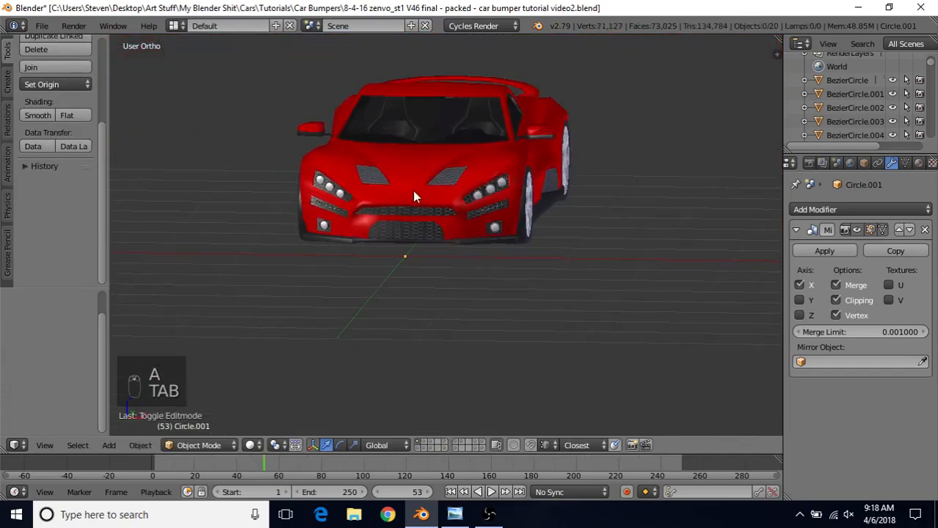
middle_drag(413, 191, 484, 192)
scroll(444, 186, up, 4)
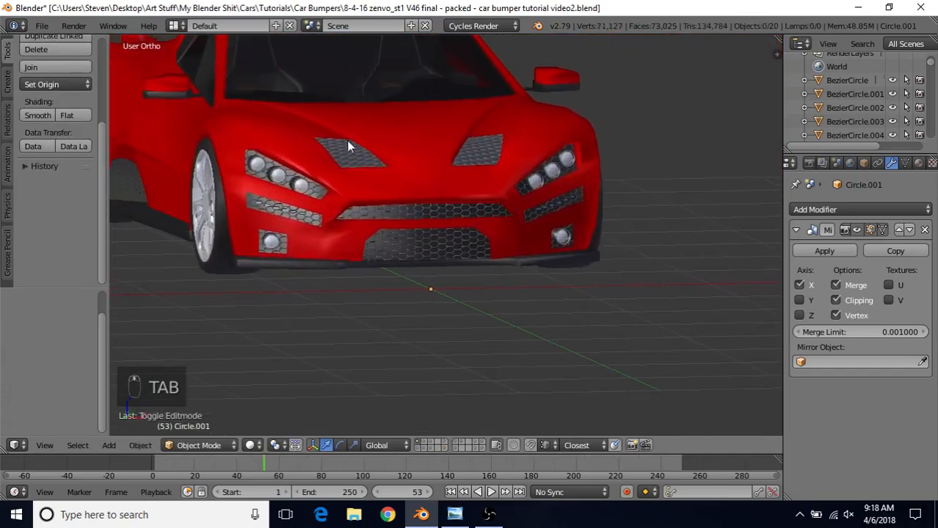
click(42, 25)
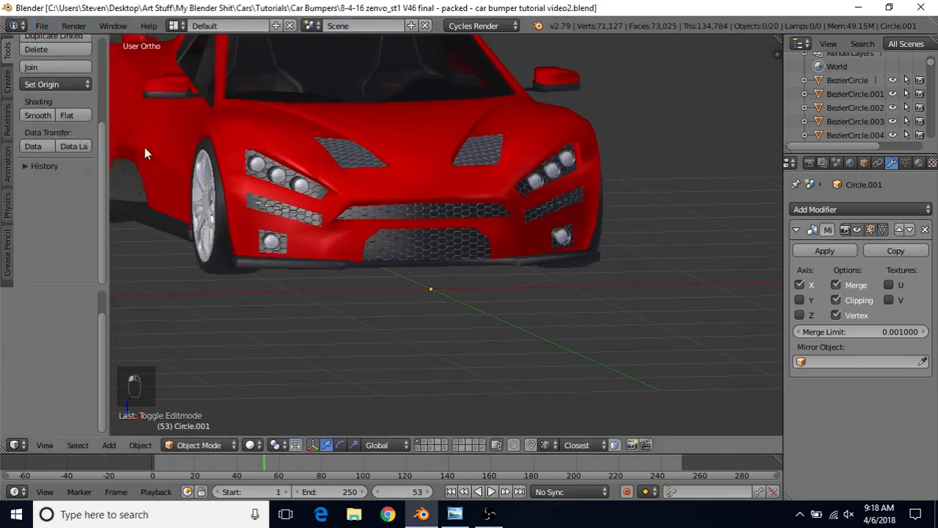
Extrude the side panel's lower inner edge along X to the car's centreline, forming a red strip between the lower grille and the black lip.
scroll(402, 239, up, 3)
key(Tab)
right_click(302, 279)
shift+right_click(303, 284)
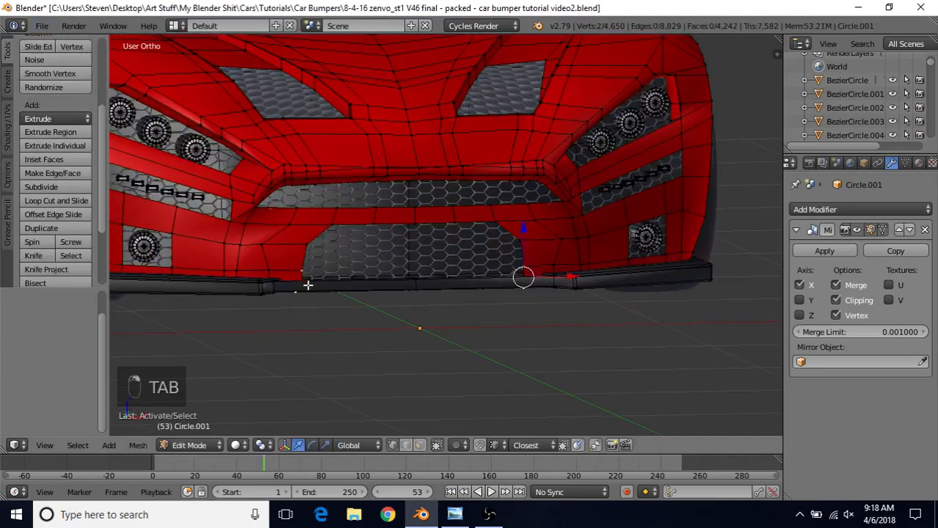
key(z)
key(z)
scroll(469, 293, up, 3)
shift+middle_drag(507, 301, 396, 293)
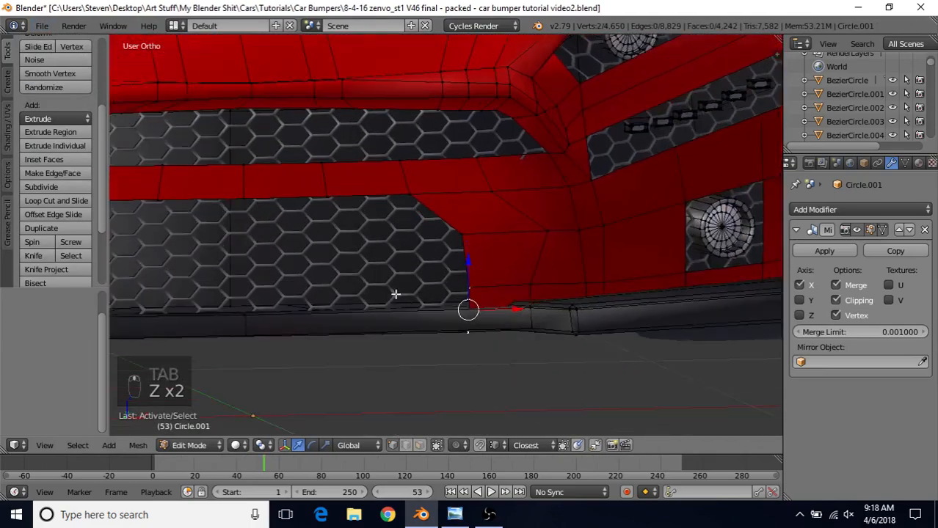
scroll(494, 309, up, 2)
key(z)
key(z)
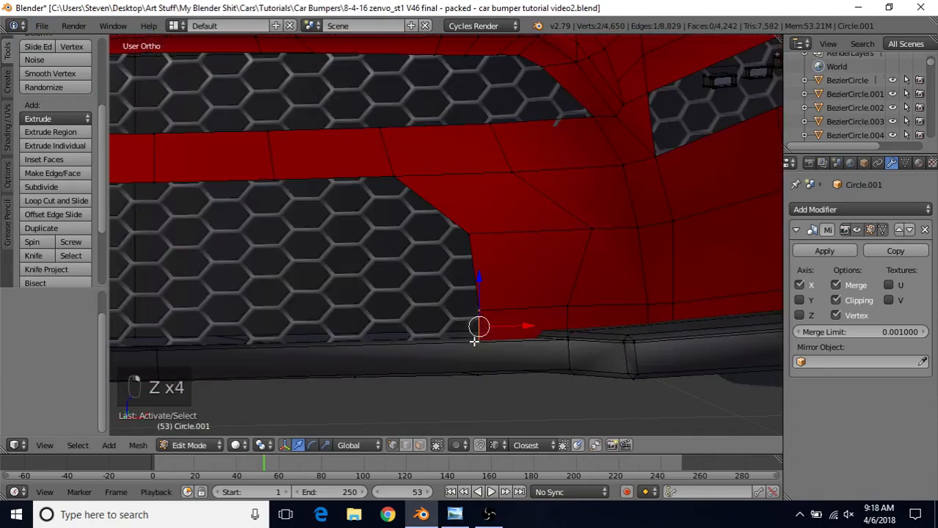
scroll(412, 255, down, 2)
key(e)
right_click(432, 243)
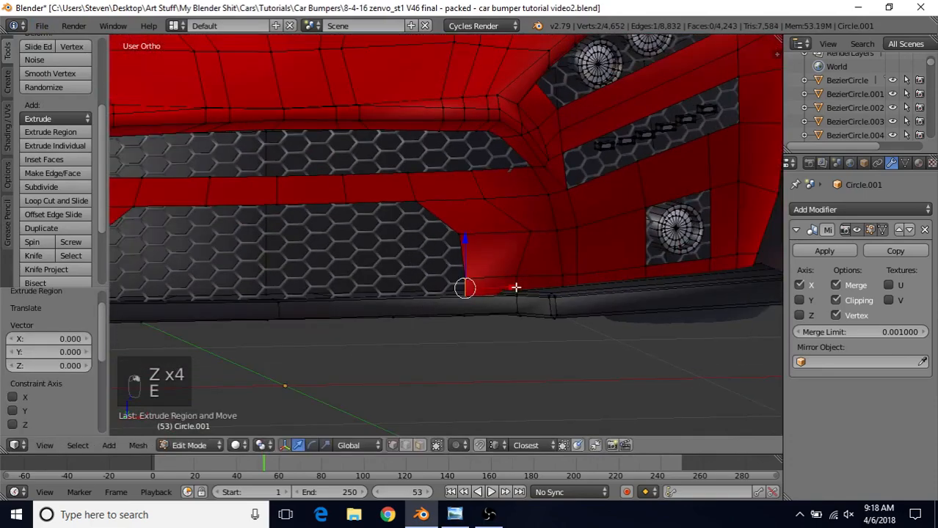
drag(515, 287, 278, 283)
scroll(327, 281, down, 6)
key(Tab)
scroll(397, 261, down, 2)
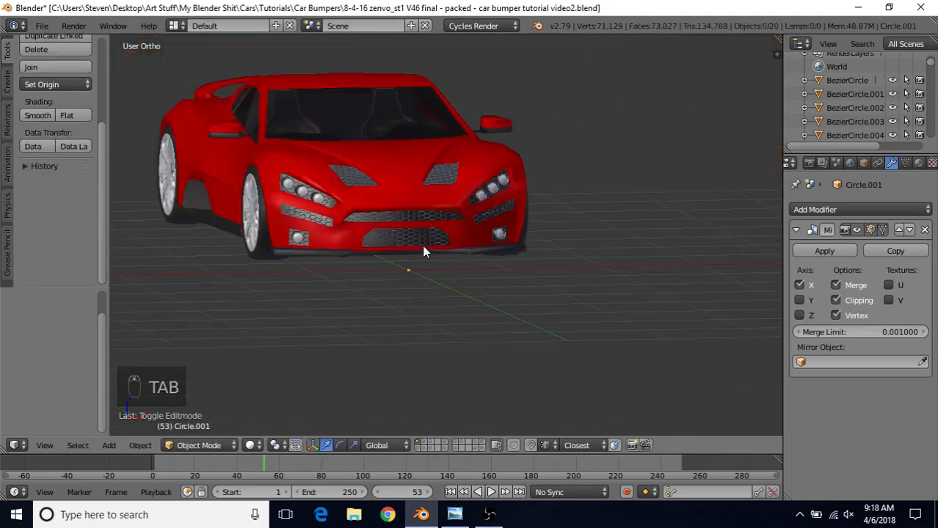
middle_drag(424, 252, 372, 256)
scroll(378, 257, up, 5)
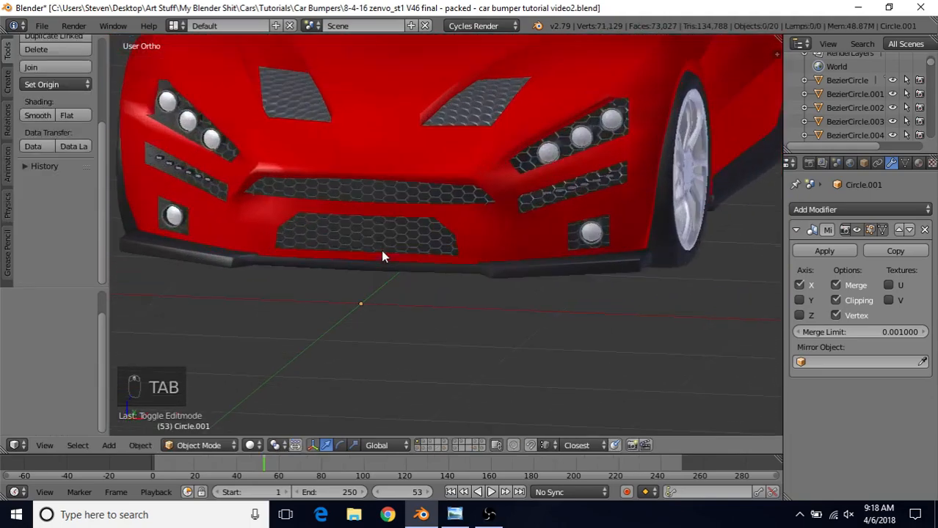
Add one centred vertical loop cut to the red strip below the lower grille.
key(Tab)
scroll(389, 249, up, 5)
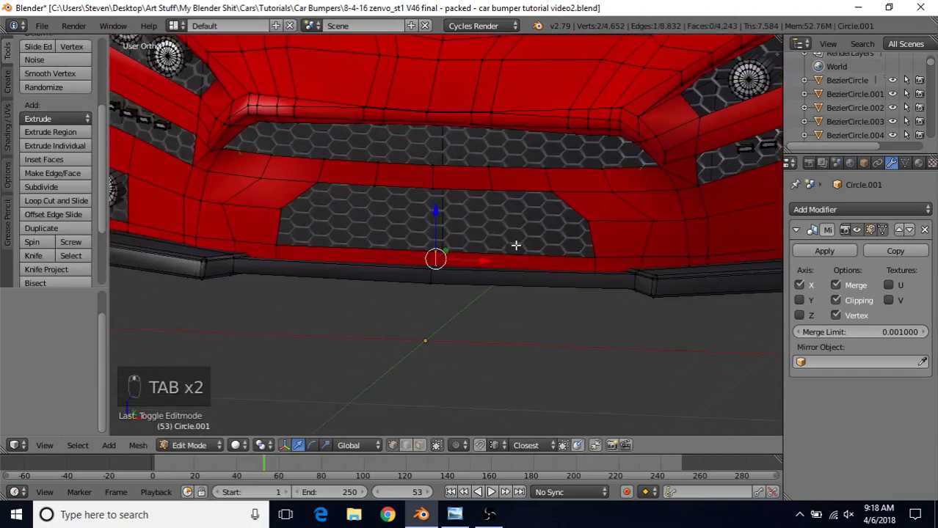
scroll(516, 246, up, 3)
middle_drag(519, 246, 538, 263)
key(ctrl+r)
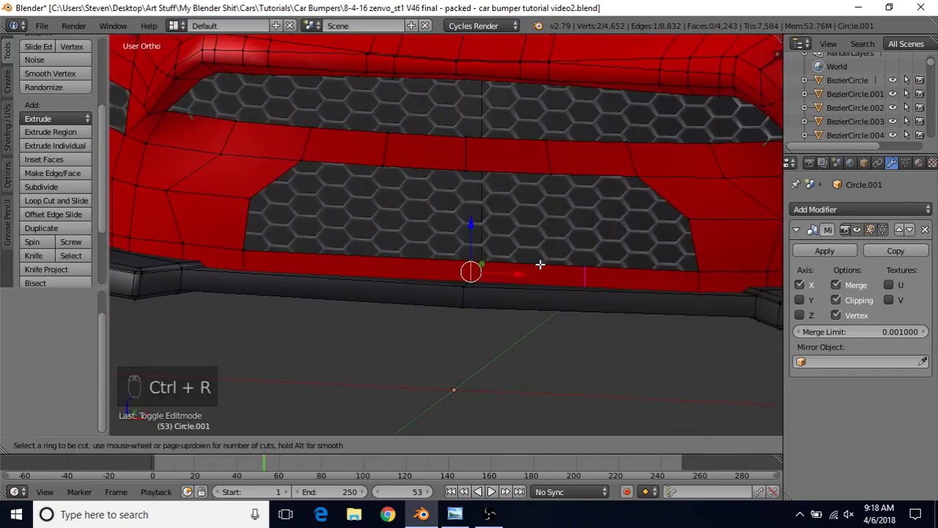
click(539, 264)
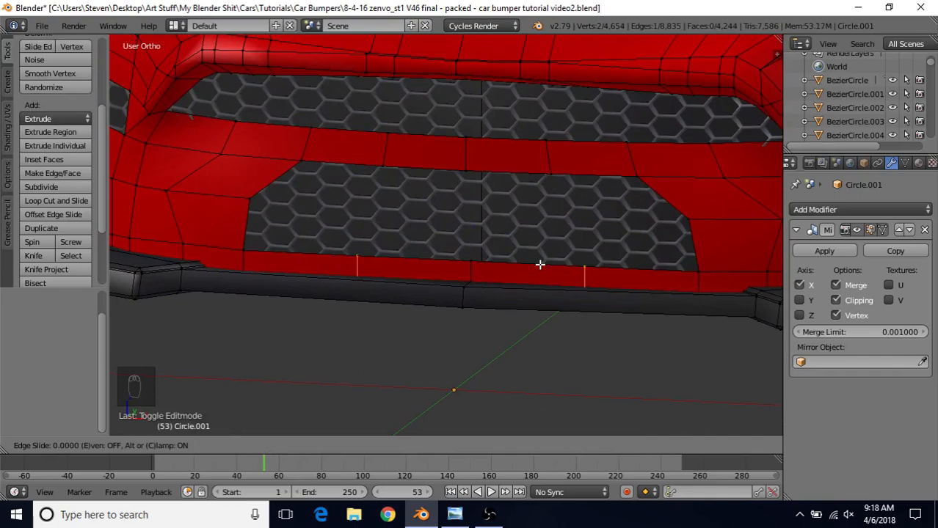
right_click(540, 264)
scroll(527, 249, down, 2)
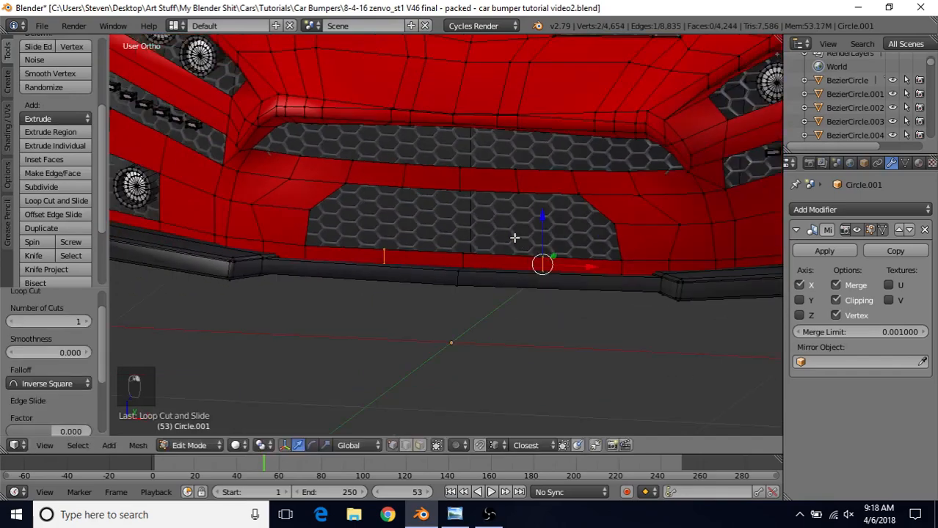
Curve the strip forward by moving its cut and centre edges -0.013 along Y, the centre edge another -0.014 and the cut edge another -0.004.
middle_drag(515, 236, 454, 270)
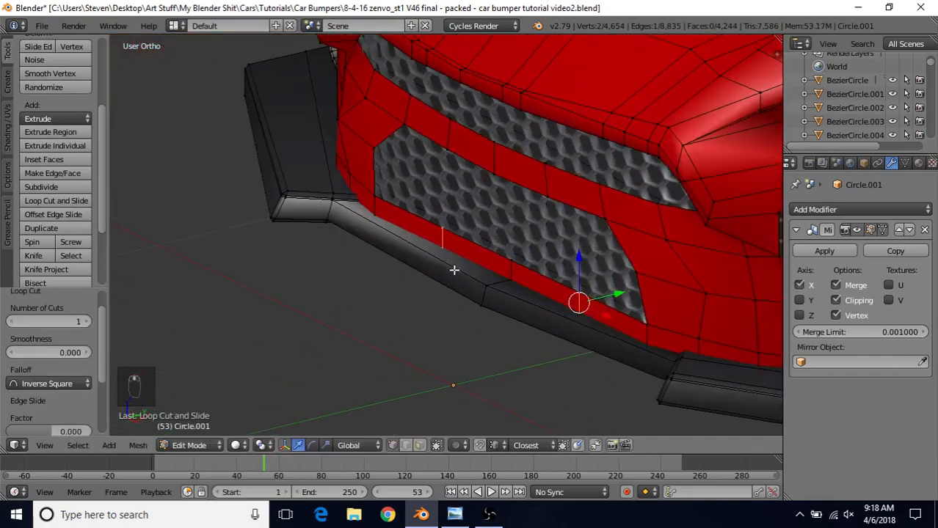
alt+shift+right_click(508, 270)
drag(583, 280, 575, 283)
middle_drag(575, 284, 525, 274)
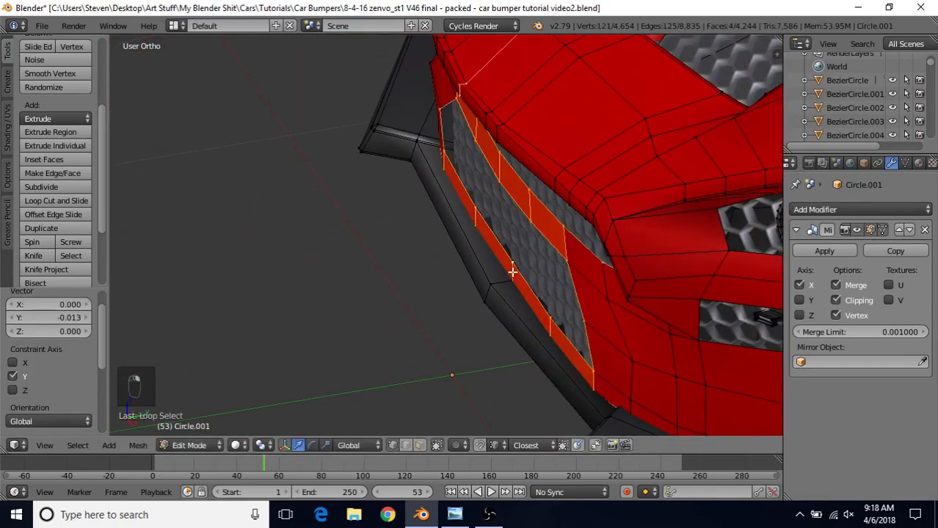
right_click(511, 269)
drag(552, 266, 547, 266)
alt+right_click(475, 217)
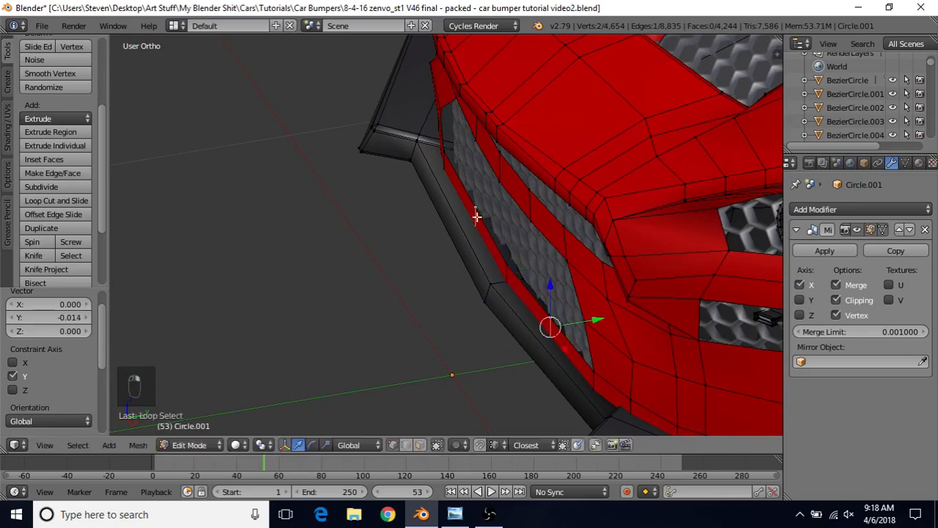
drag(597, 321, 591, 322)
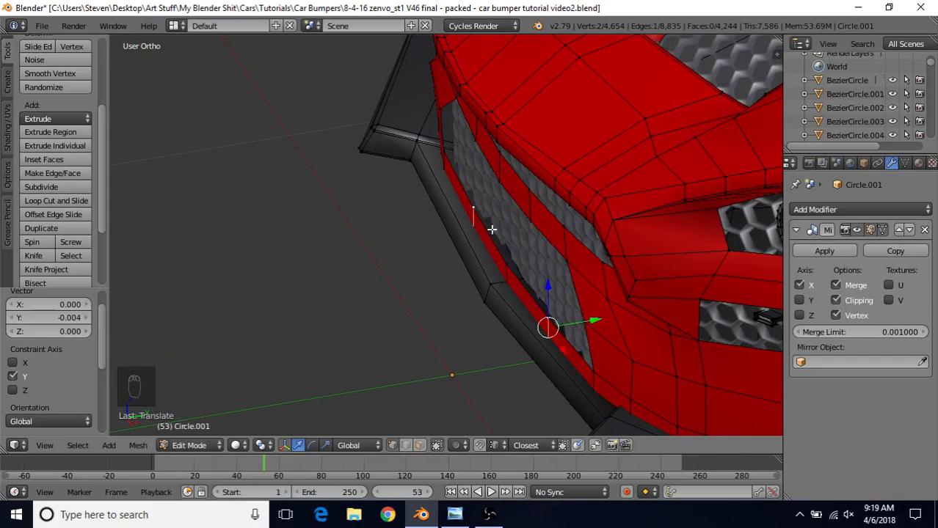
key(a)
key(Tab)
middle_drag(470, 271, 569, 228)
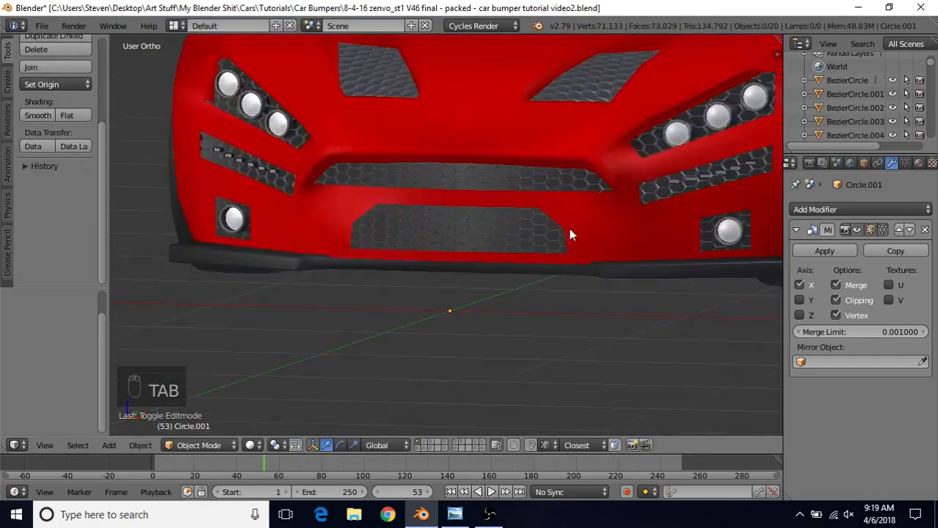
Add a centred loop cut to the crossbar face beside the centreline and another to the bottom strip with an edge slide of about 0.254.
scroll(572, 231, up, 5)
key(Tab)
scroll(528, 236, up, 1)
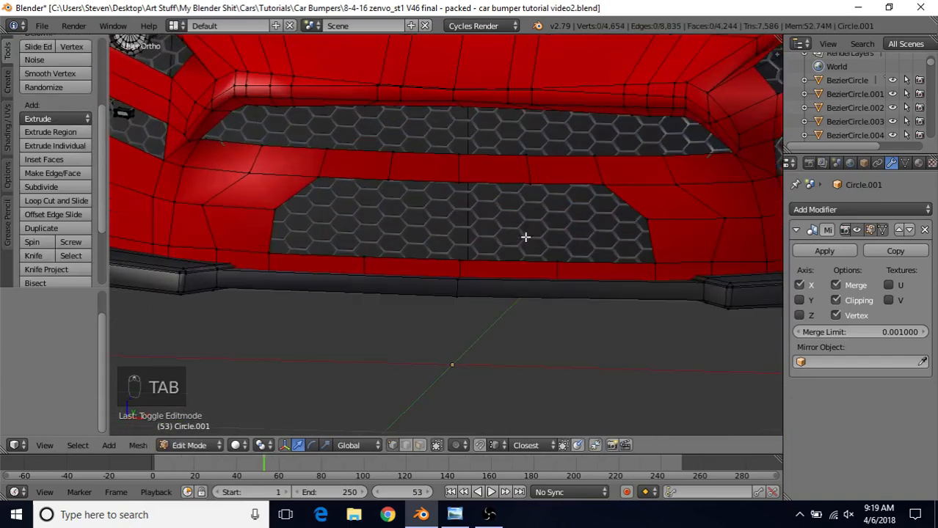
key(ctrl+r)
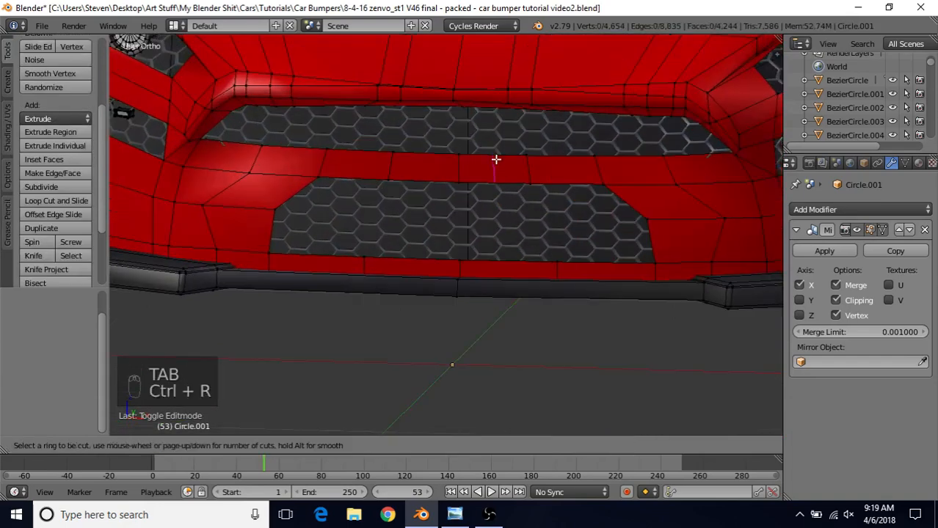
click(496, 159)
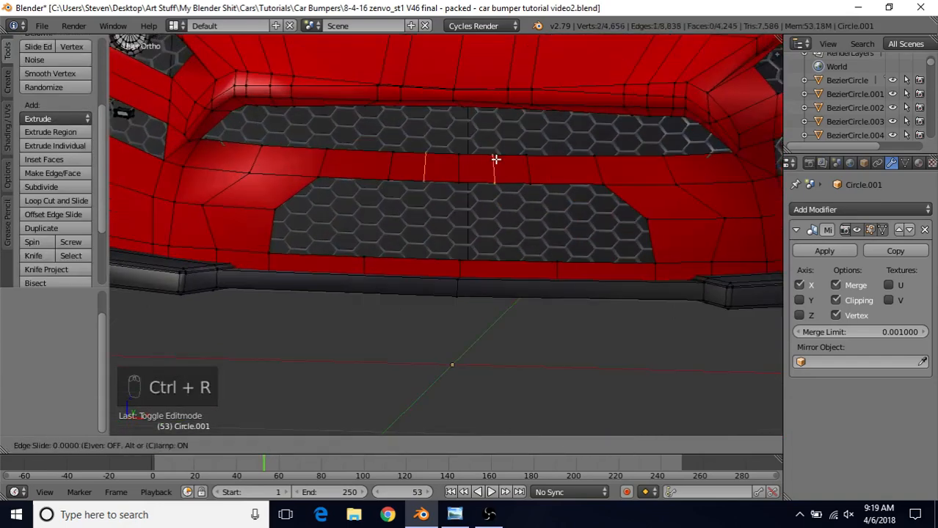
right_click(496, 159)
key(ctrl+r)
click(524, 269)
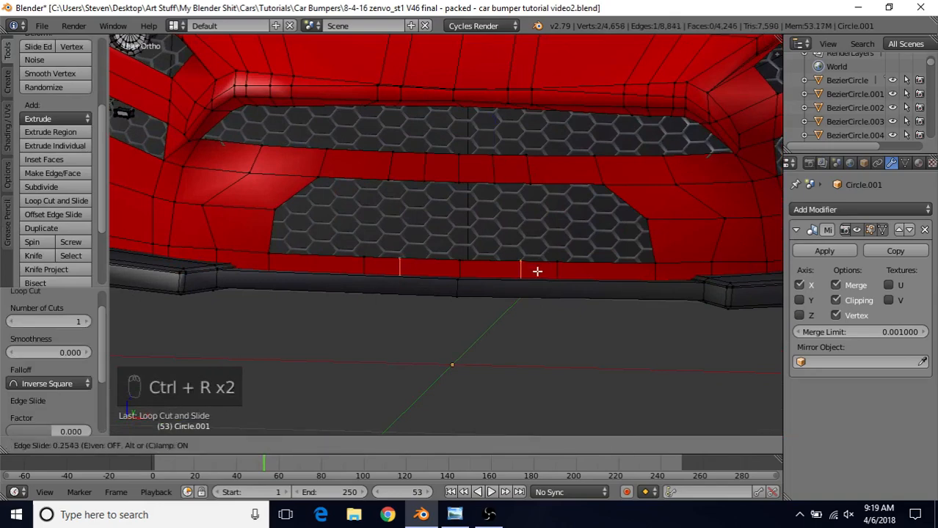
click(537, 271)
Fill a slanted divider face across the lower grille between the crossbar's lower edge and the bottom strip's upper edge.
right_click(490, 184)
shift+right_click(519, 256)
shift+right_click(558, 263)
shift+right_click(526, 182)
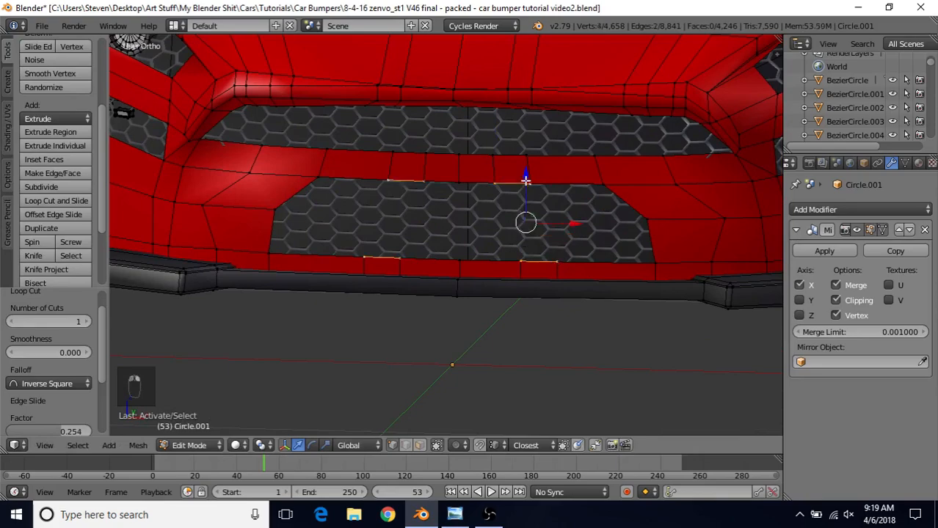
key(f)
key(a)
key(Tab)
scroll(426, 273, down, 4)
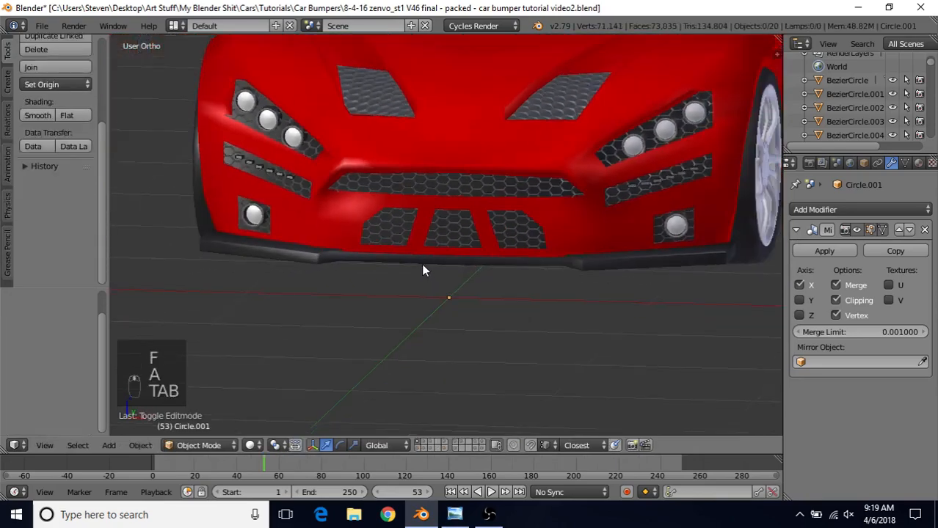
Add a horizontal loop cut across the middle of the slanted grille divider.
scroll(421, 270, up, 6)
key(Tab)
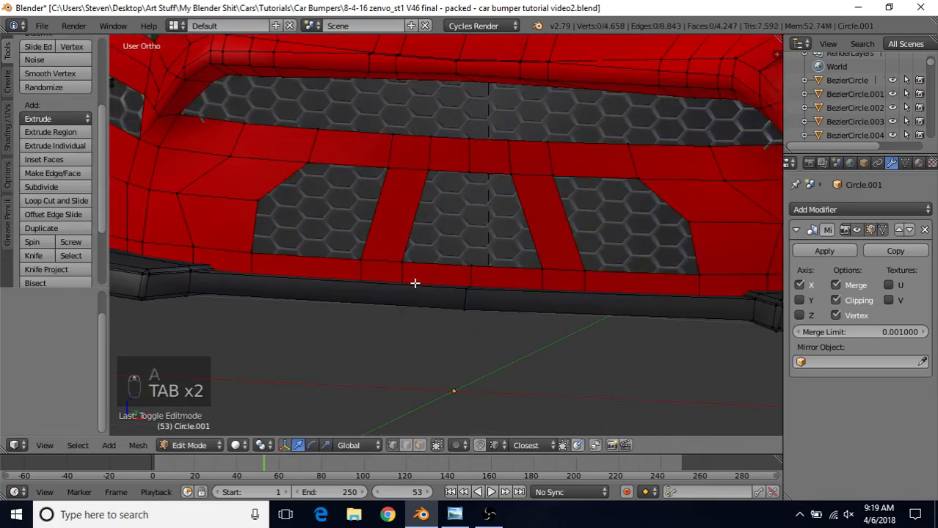
middle_drag(461, 291, 450, 287)
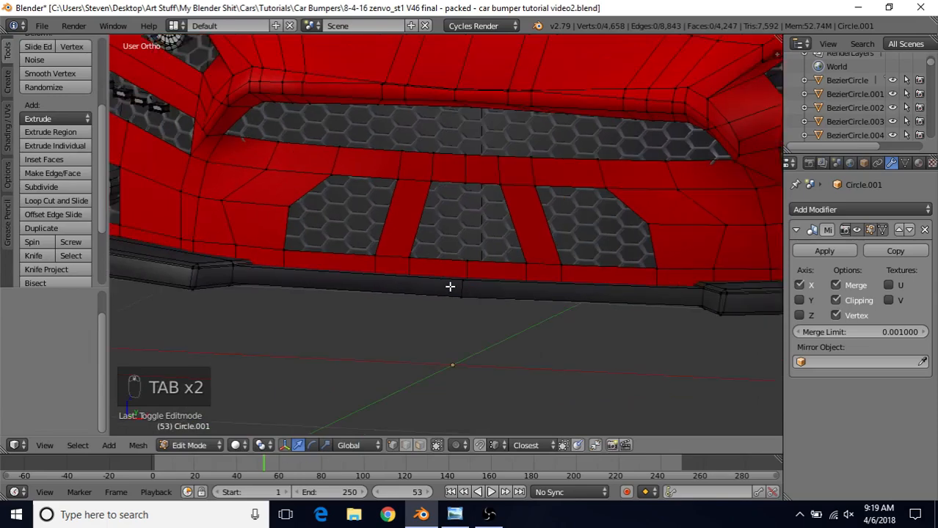
key(ctrl+r)
click(410, 224)
right_click(514, 265)
middle_drag(513, 265, 473, 255)
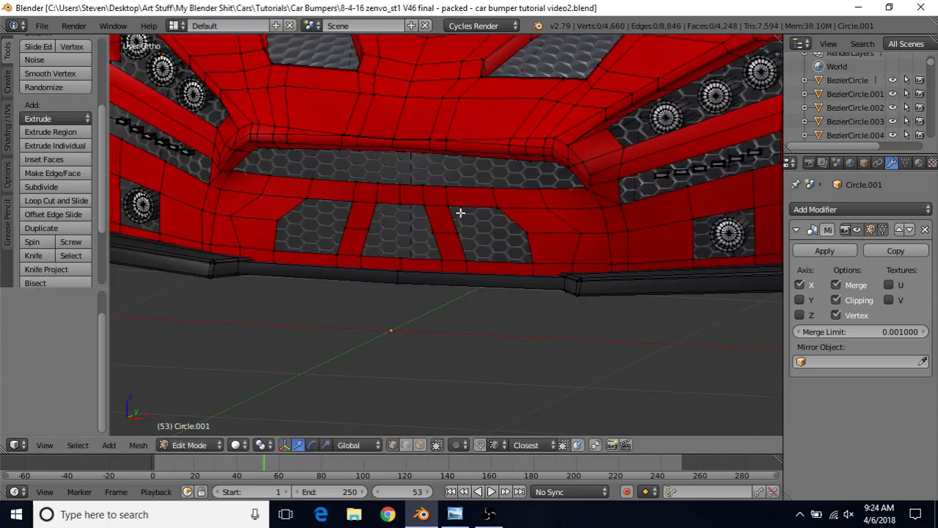
Remove the slanted dividers by deleting the vertices of their horizontal cut, and leave edit mode to check the front.
right_click(443, 232)
key(x)
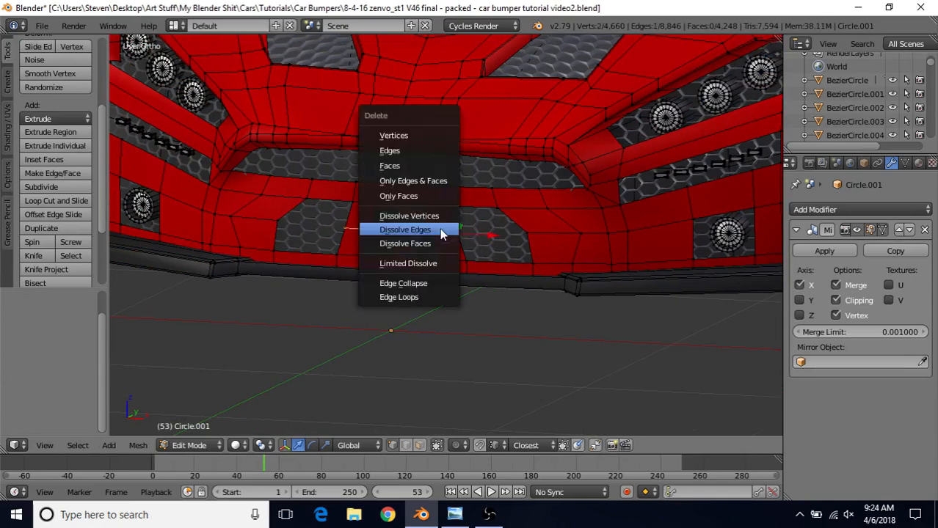
click(380, 135)
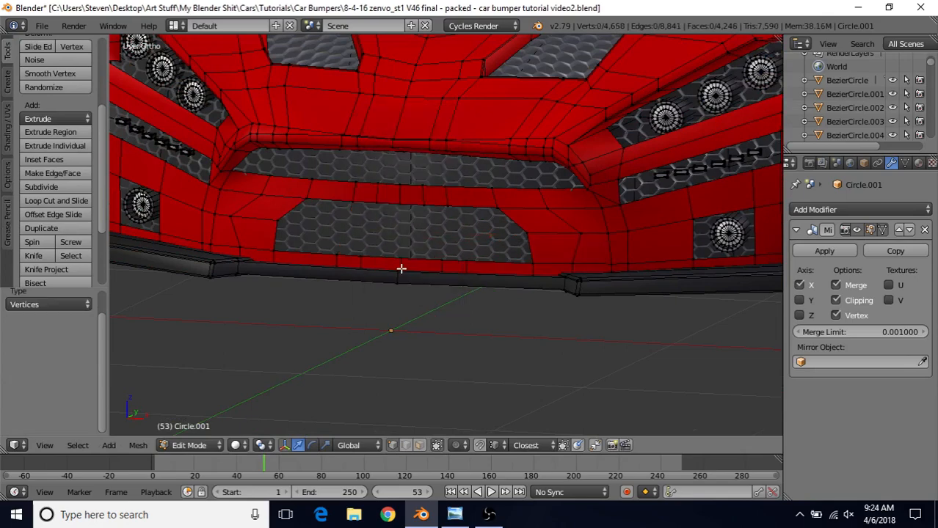
key(Tab)
scroll(395, 272, down, 3)
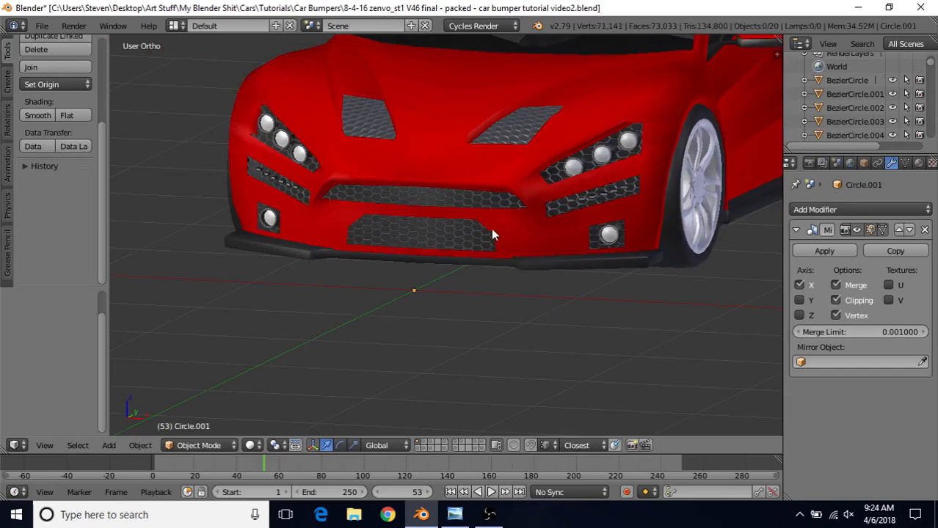
Select the three edges radiating from the grille opening's angled upper corner and delete only their edges and faces.
scroll(446, 288, up, 5)
key(Tab)
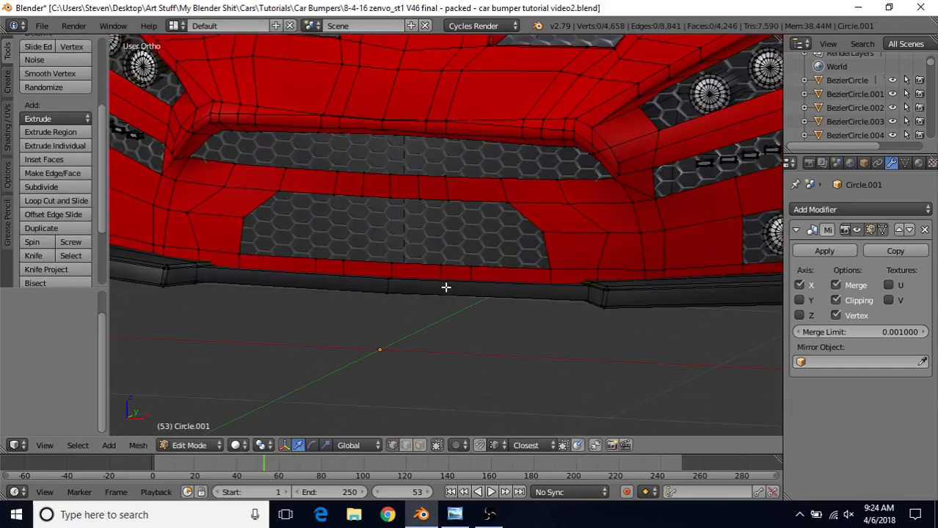
click(409, 445)
shift+middle_drag(522, 259, 442, 281)
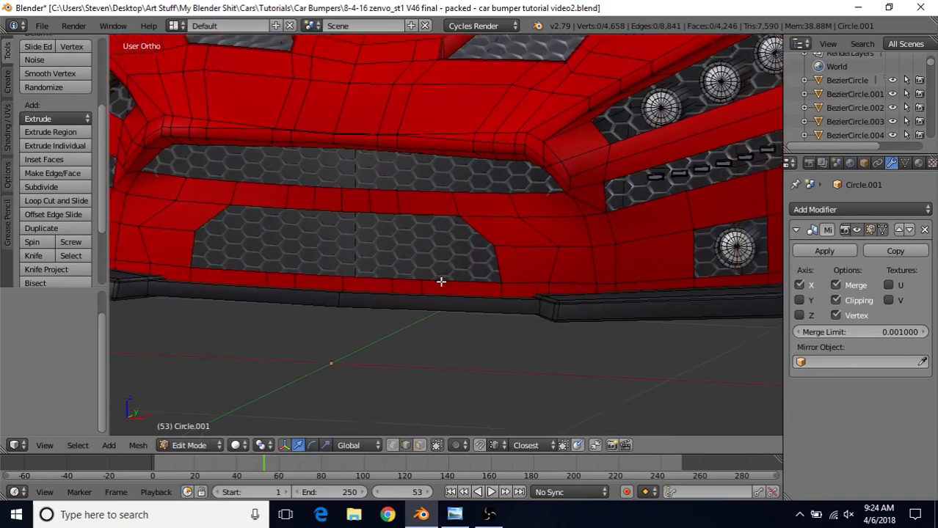
scroll(440, 281, up, 1)
right_click(499, 258)
shift+right_click(452, 225)
shift+right_click(423, 214)
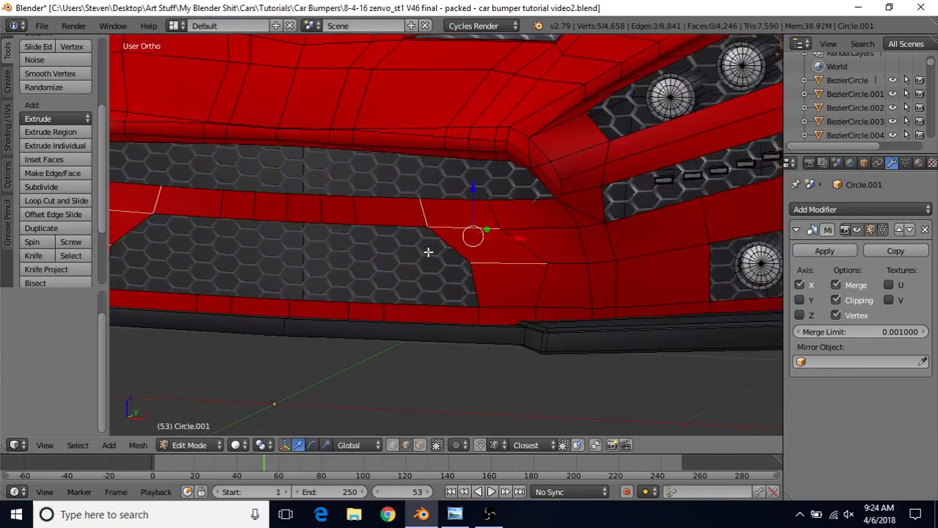
key(x)
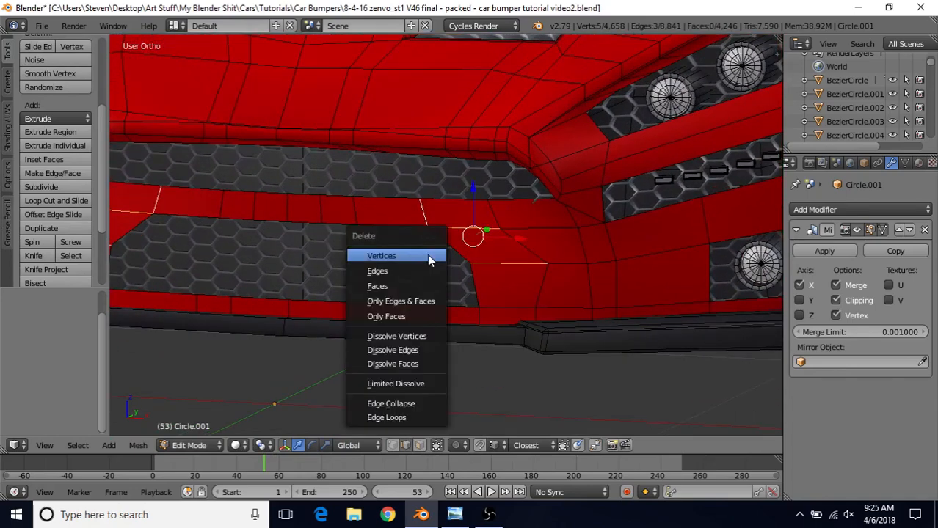
click(389, 302)
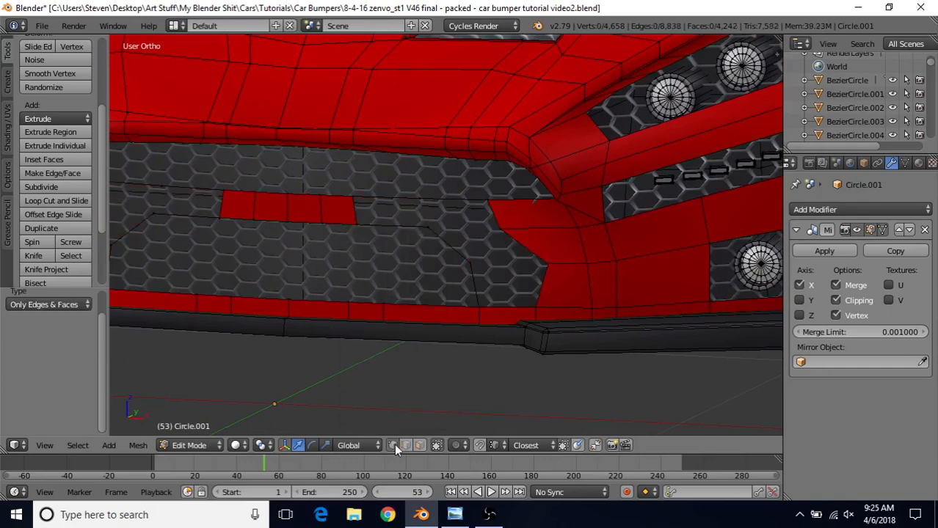
Round the grille outline's two upper corner vertices with a vertex-only bevel of about 0.043 and 2 segments.
scroll(438, 302, up, 2)
right_click(420, 223)
shift+right_click(480, 273)
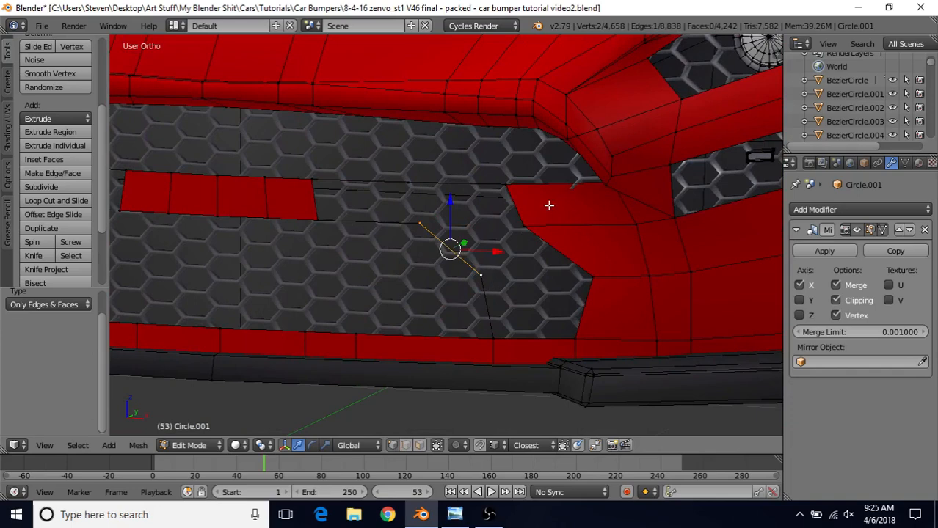
key(ctrl+b)
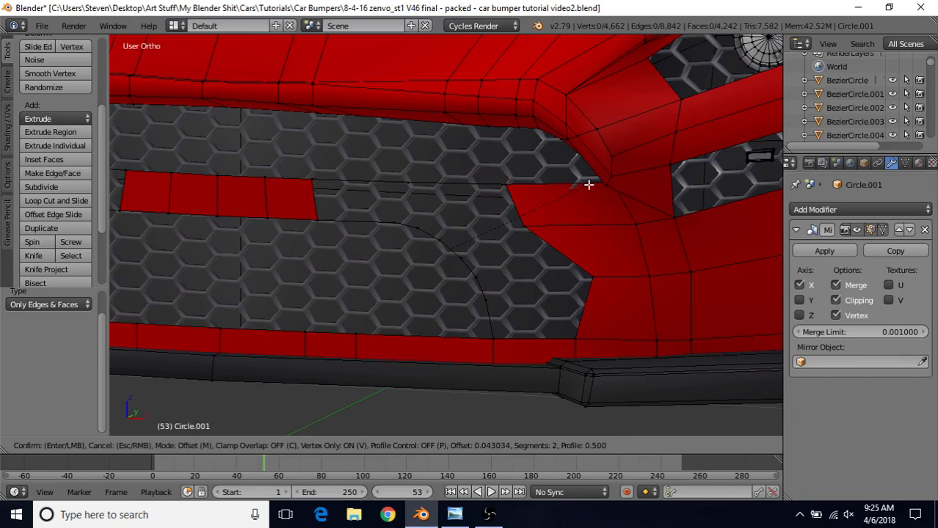
click(589, 185)
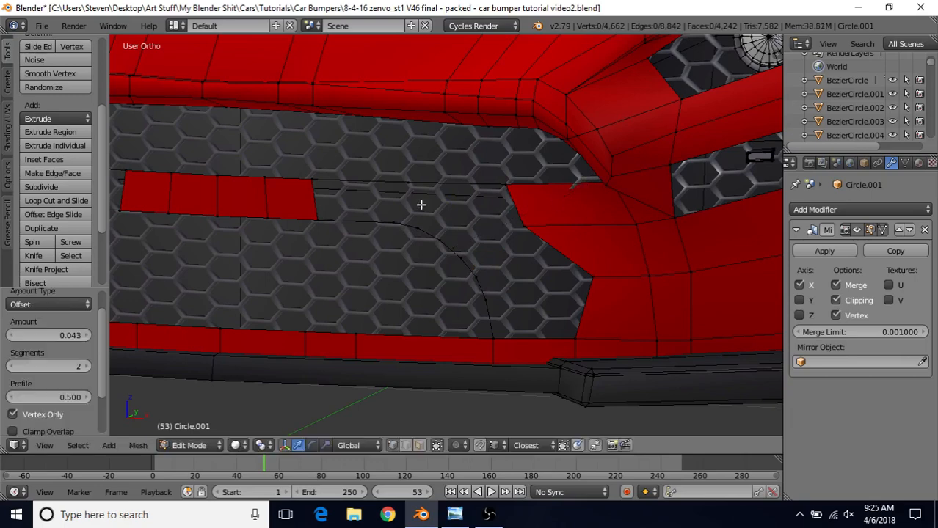
Add two horizontal loop cuts, centered without sliding, across the red side panel between the lower grille and the fog light.
middle_drag(408, 302, 443, 320)
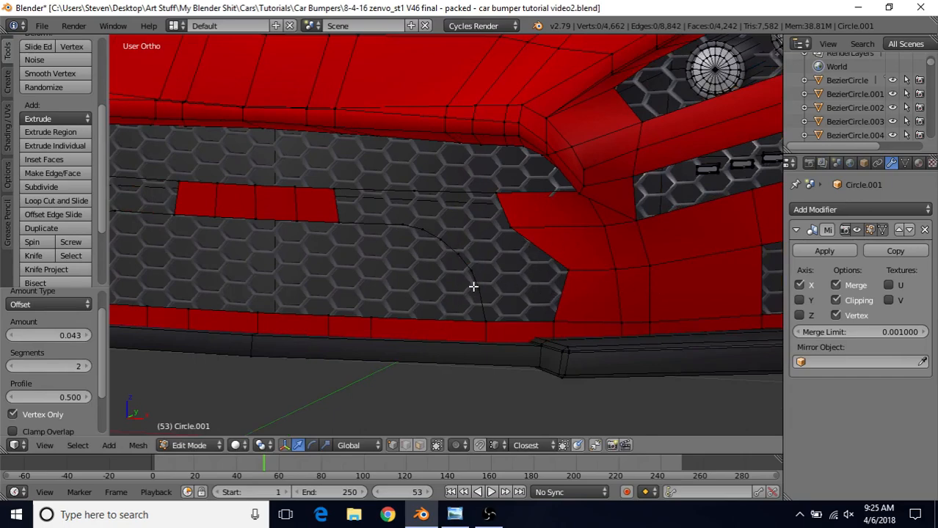
key(ctrl+r)
click(558, 249)
right_click(558, 249)
key(ctrl+r)
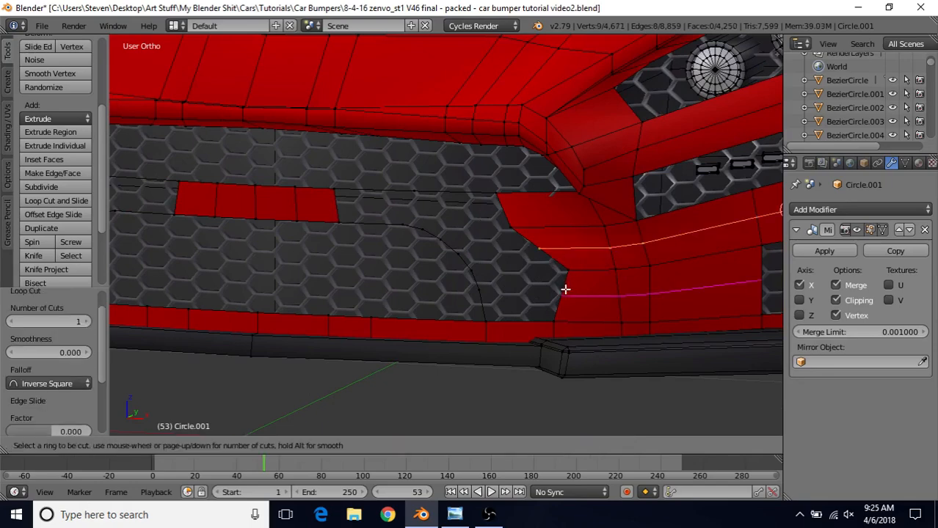
click(565, 290)
right_click(565, 290)
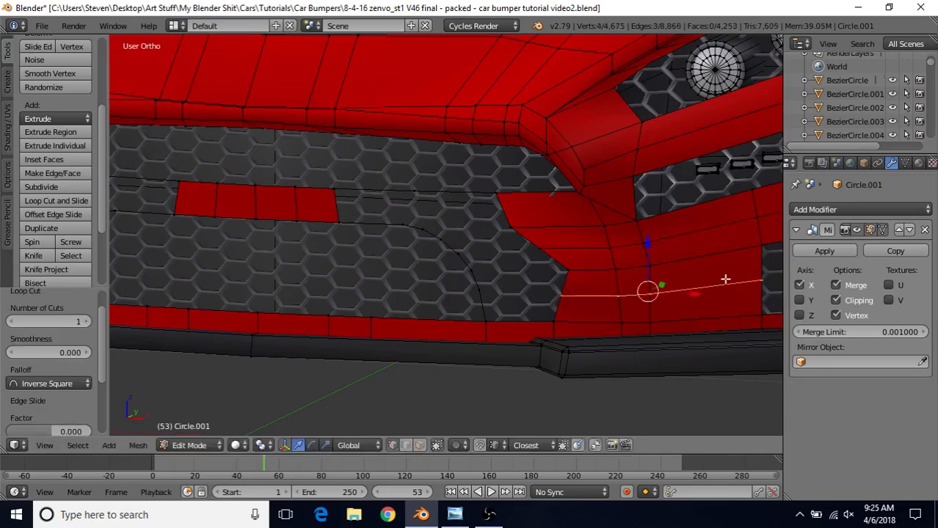
Extend the grille crossbar from its outer end edge with two new faces reaching the side panel's upper corner.
right_click(335, 219)
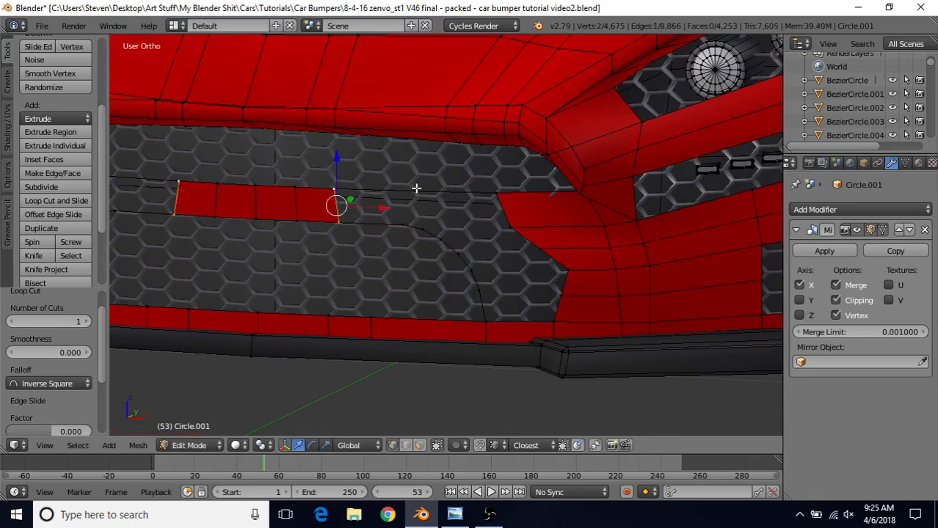
key(f)
scroll(419, 192, up, 1)
key(f)
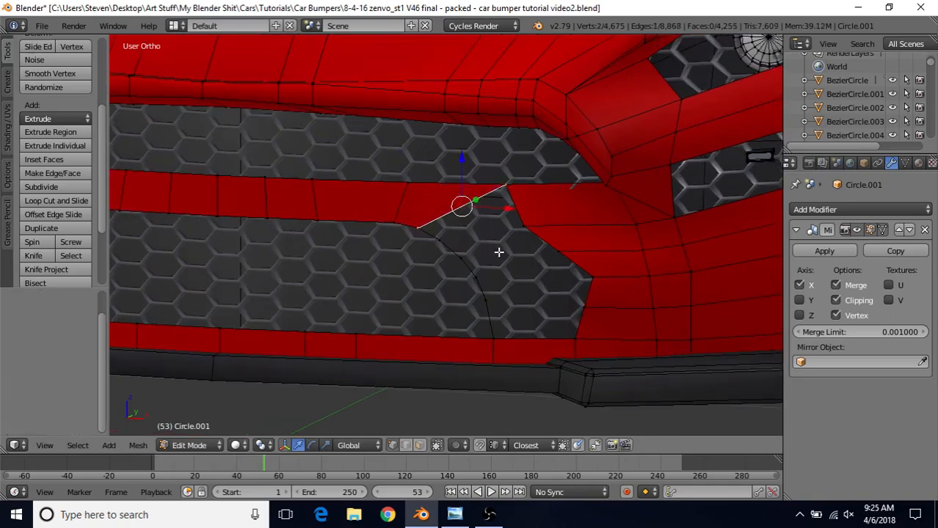
Fill the gap between the rounded grille outline and the side panel with faces down to the bottom strip, and leave edit mode.
shift+right_click(431, 236)
shift+right_click(525, 219)
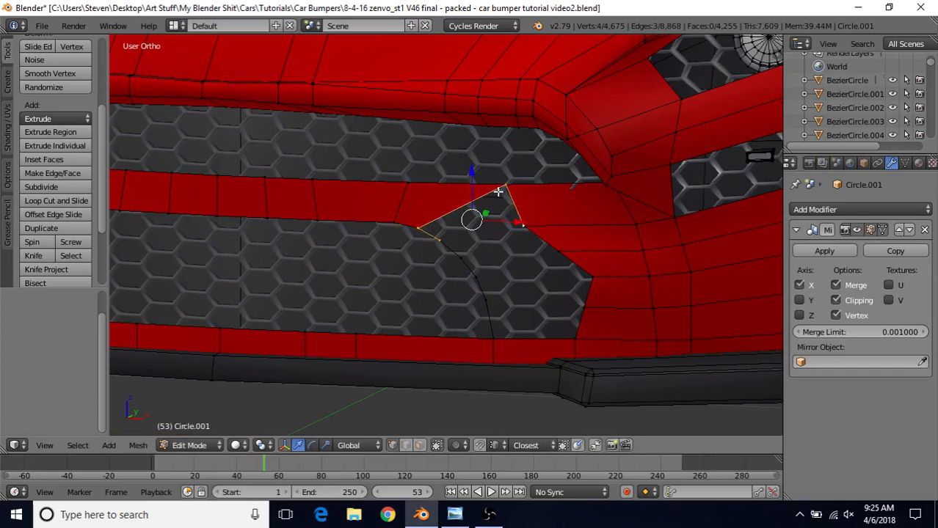
key(f)
key(a)
right_click(521, 218)
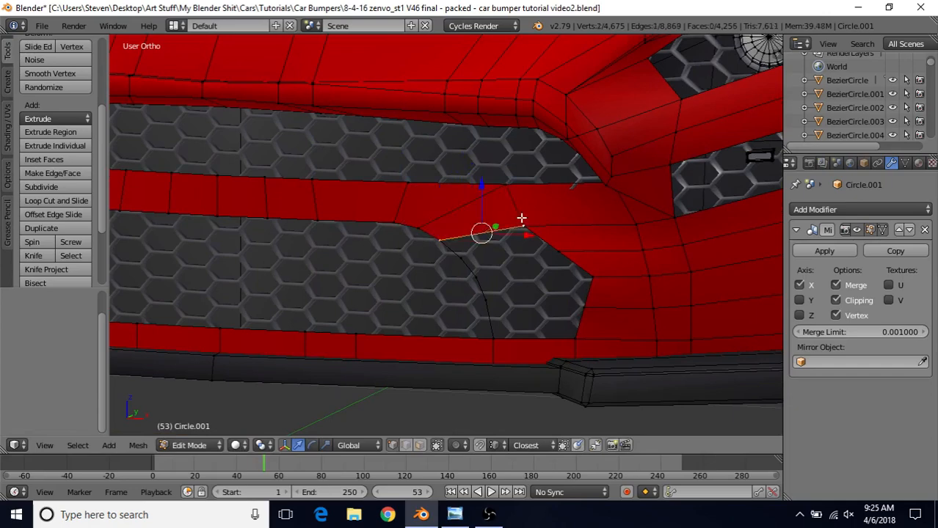
key(f)
key(f)
key(f)
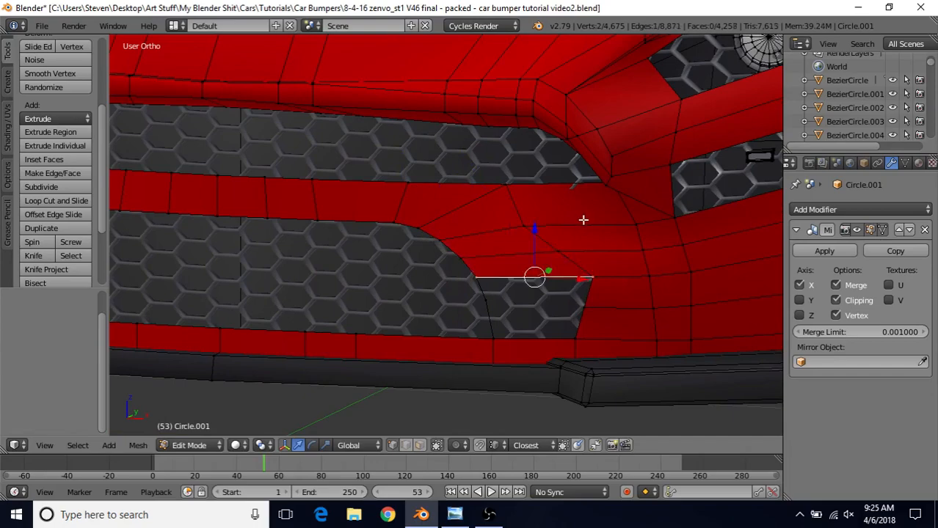
key(f)
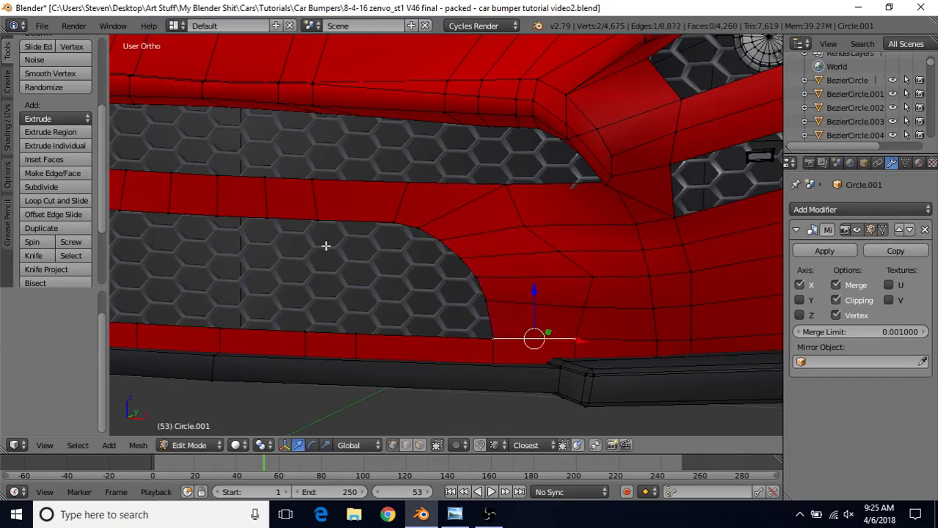
scroll(545, 308, down, 5)
key(Tab)
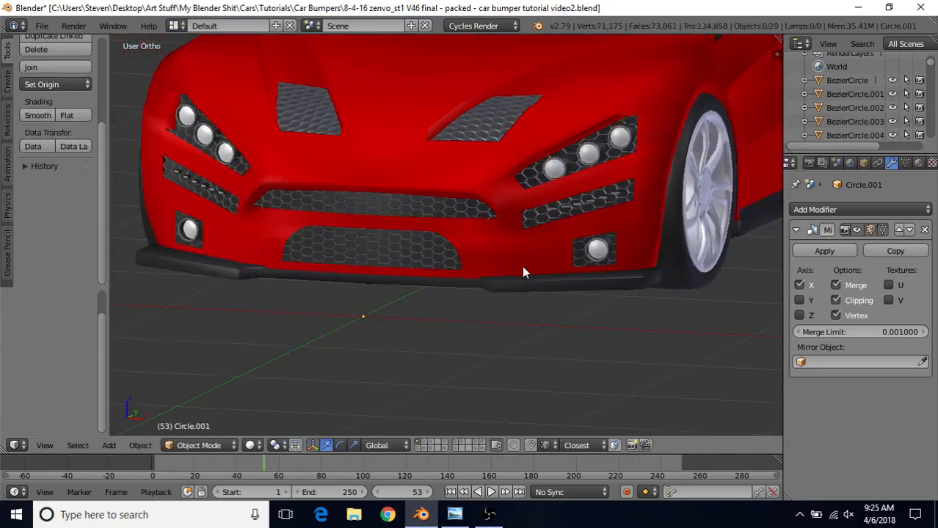
From the side, nudge a vertex on the bumper's front profile about 0.002 along Y, and leave edit mode to check the front.
mouse_move(522, 265)
middle_down()
mouse_move(476, 222)
mouse_move(431, 264)
mouse_move(501, 255)
mouse_move(439, 264)
middle_up()
key(Tab)
scroll(506, 264, up, 2)
middle_drag(505, 263, 454, 277)
right_click(453, 277)
scroll(472, 271, up, 3)
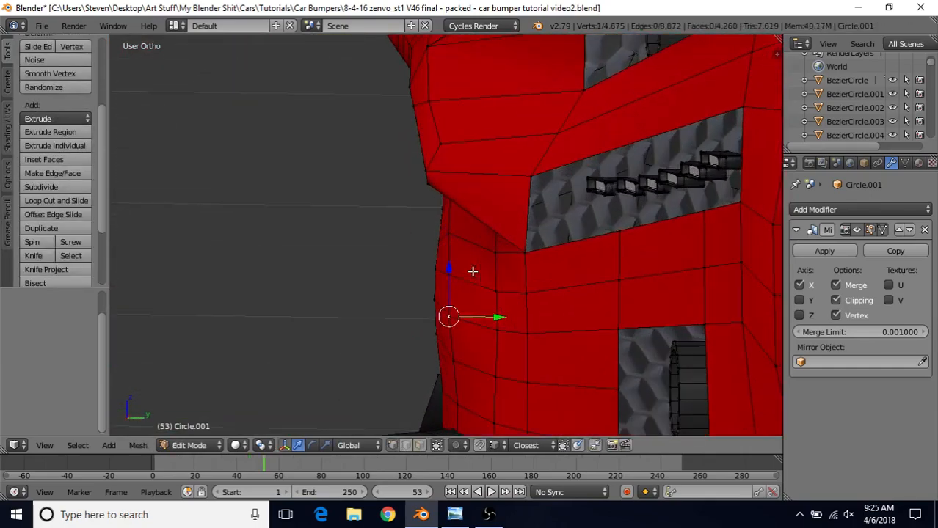
drag(489, 313, 486, 245)
shift+right_click(460, 297)
right_click(461, 317)
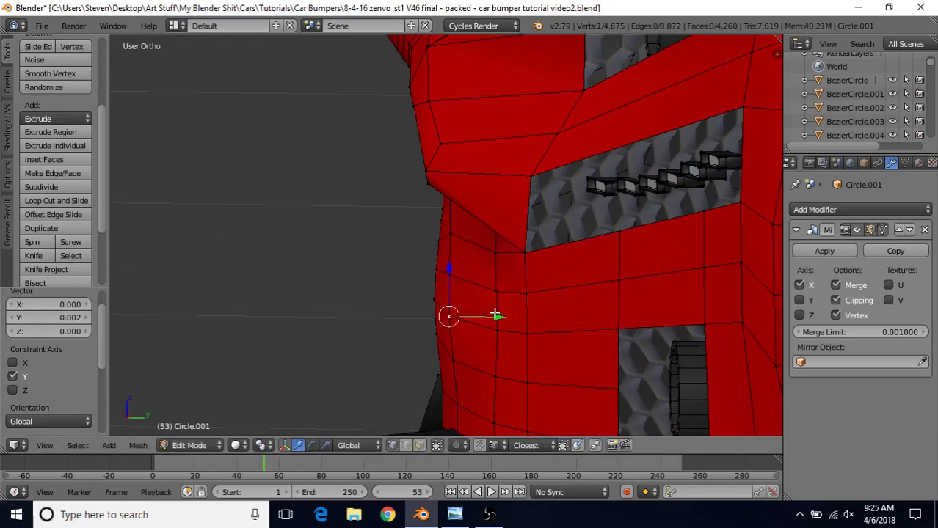
drag(495, 314, 496, 314)
scroll(496, 314, down, 4)
key(Tab)
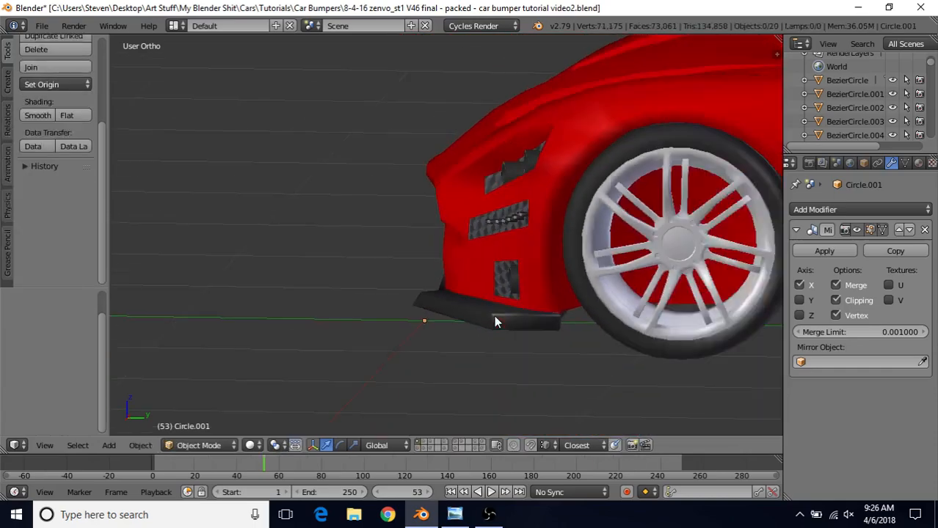
middle_drag(494, 321, 609, 247)
middle_drag(296, 239, 530, 294)
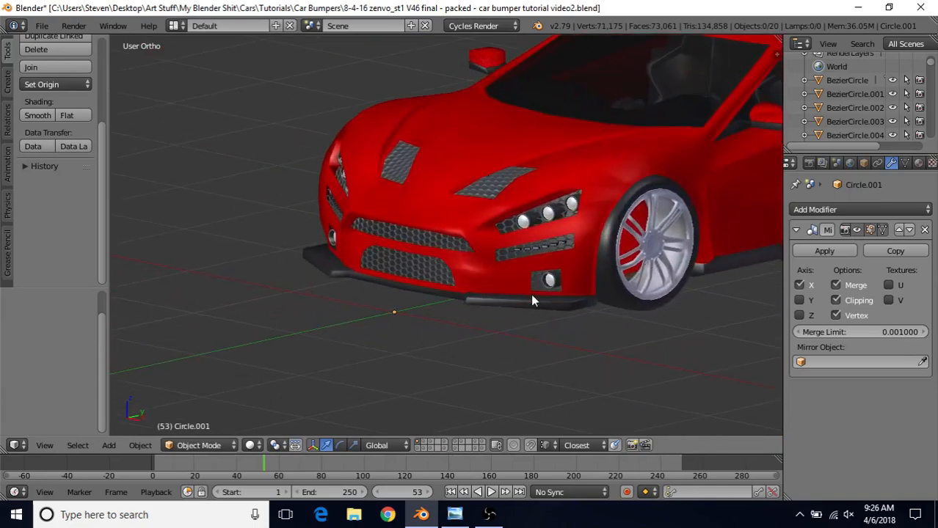
middle_drag(453, 256, 479, 231)
Select the eight edges extending from the fog light opening's four corners and delete only their edges and faces.
scroll(405, 266, up, 6)
key(Tab)
scroll(476, 236, up, 2)
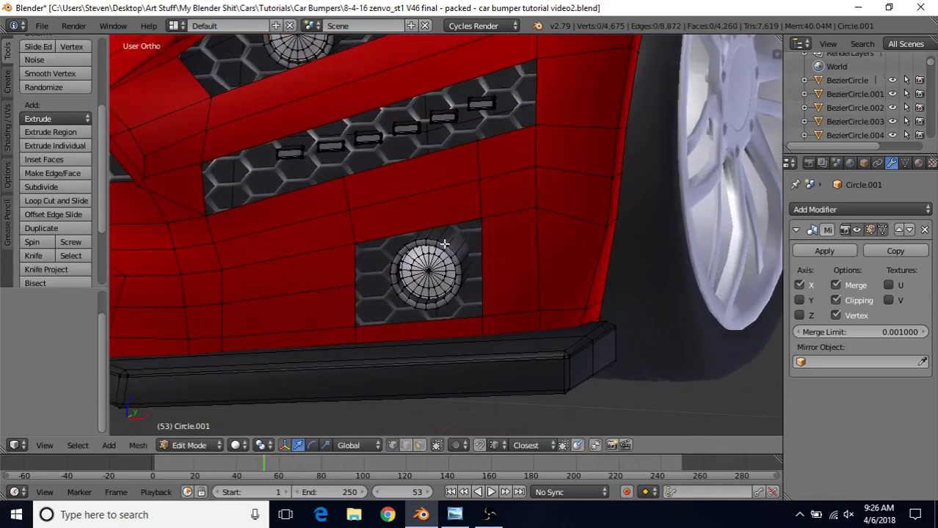
scroll(450, 249, down, 2)
scroll(443, 234, up, 2)
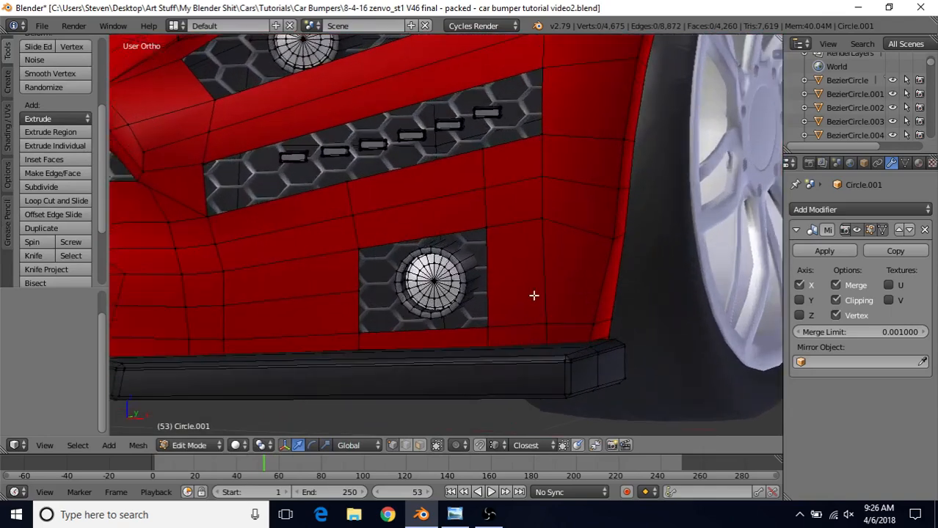
right_click(506, 321)
shift+right_click(488, 341)
shift+right_click(357, 340)
shift+right_click(342, 336)
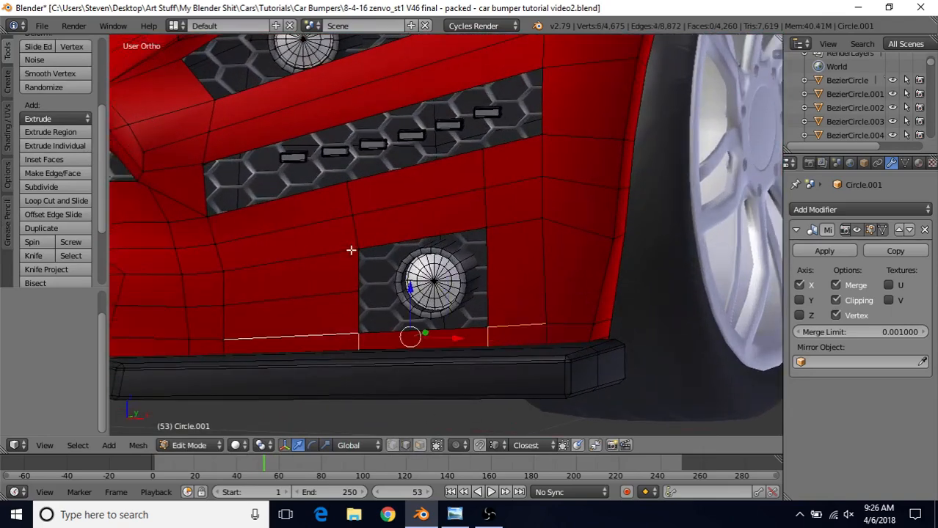
shift+right_click(351, 243)
shift+right_click(340, 251)
shift+right_click(513, 222)
shift+right_click(485, 210)
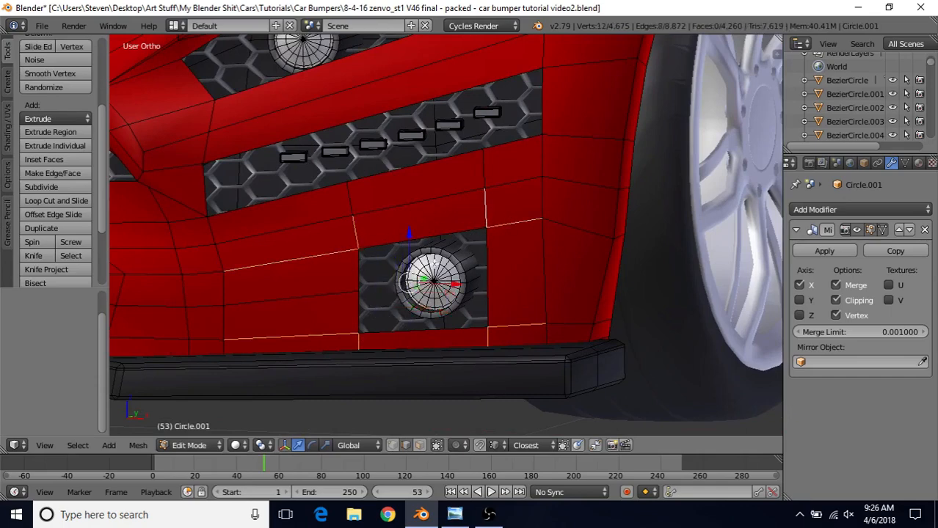
key(x)
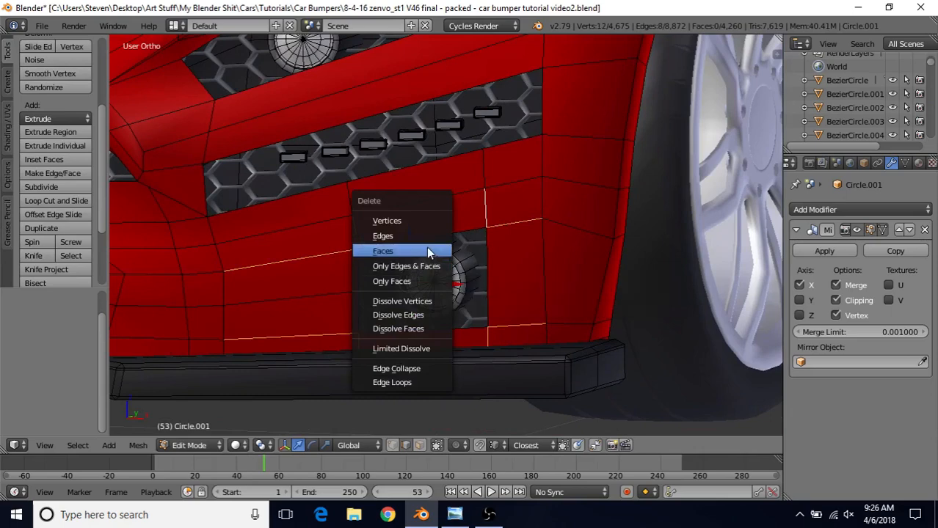
click(411, 267)
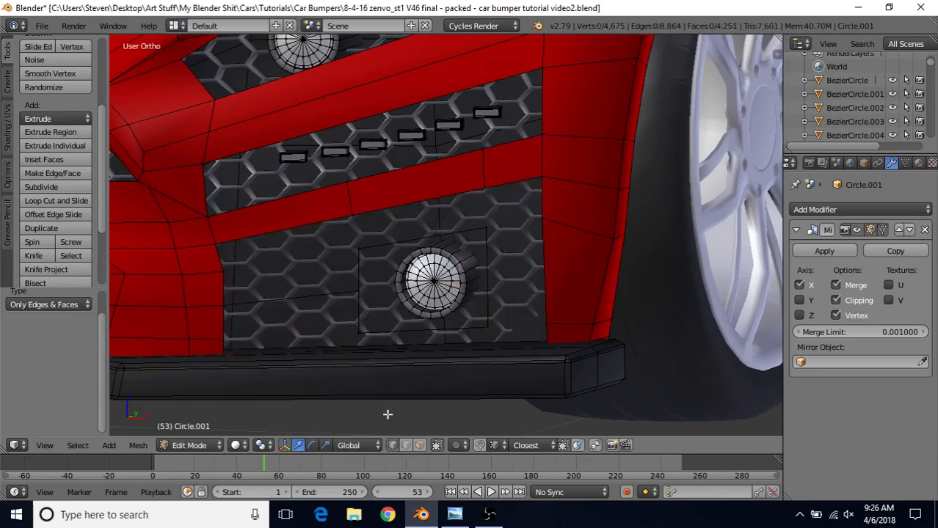
Round the fog light outline's four corner vertices with a vertex-only bevel of about 0.022 and 2 segments, and leave edit mode.
right_click(355, 252)
shift+right_click(361, 322)
shift+right_click(482, 324)
shift+right_click(491, 232)
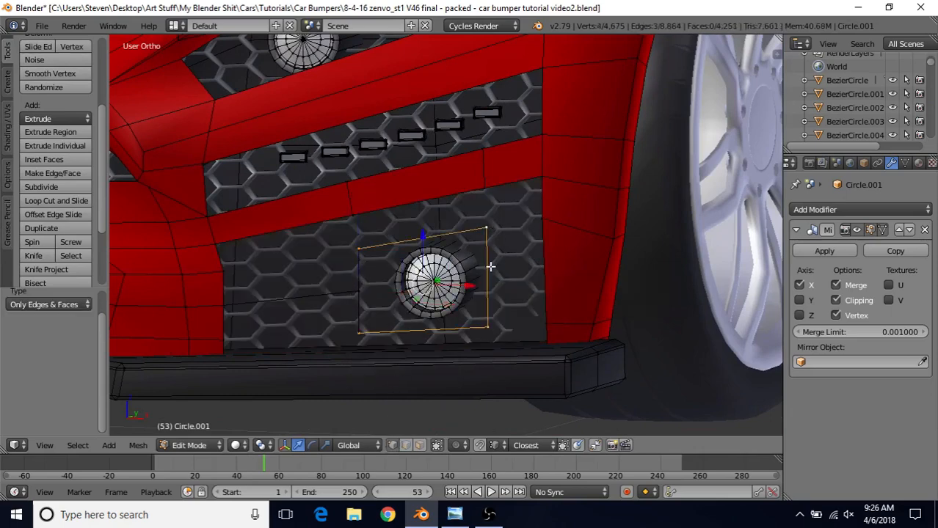
scroll(490, 267, up, 2)
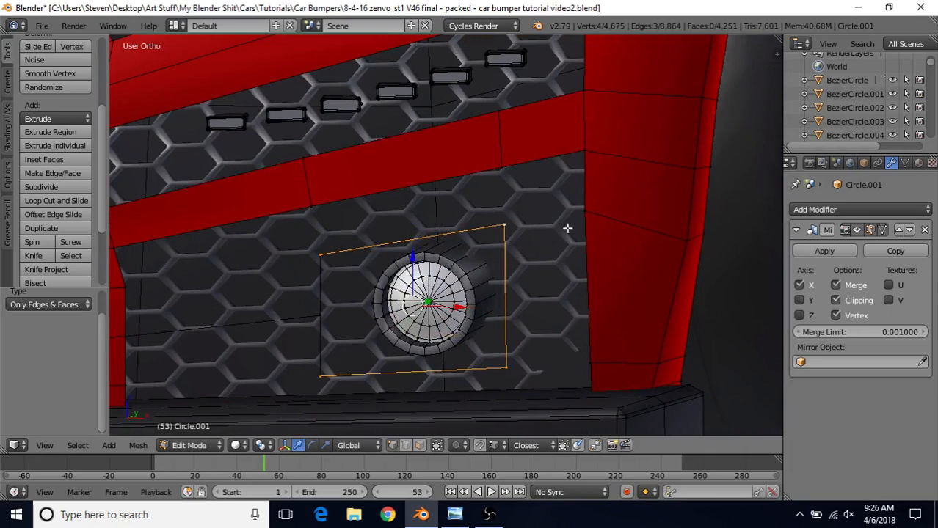
key(ctrl+shift+b)
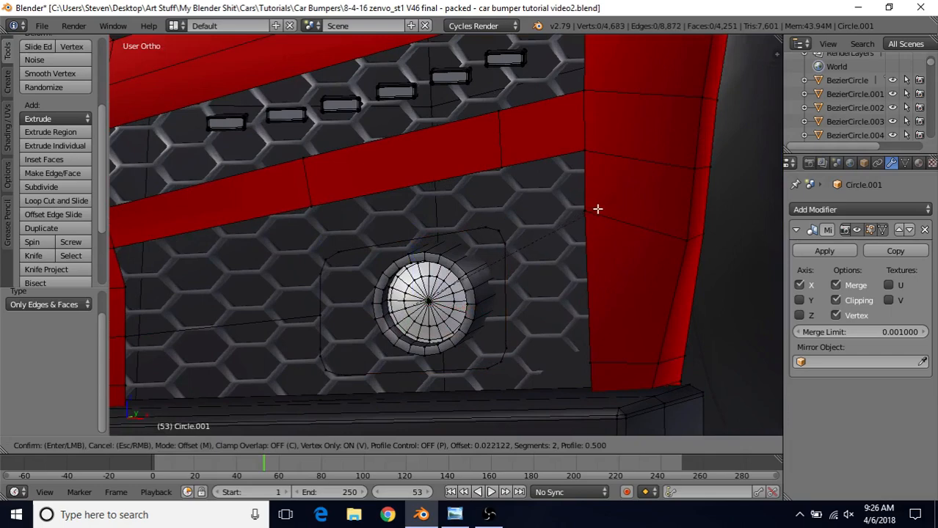
click(597, 209)
key(Tab)
scroll(474, 279, down, 3)
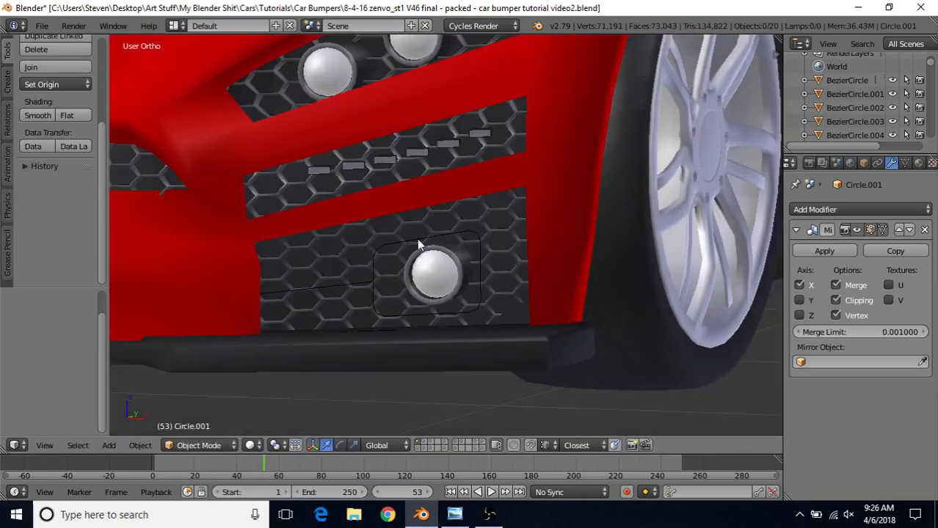
Create a face joining the side panel's edge to the inner side of the fog light outline.
key(Tab)
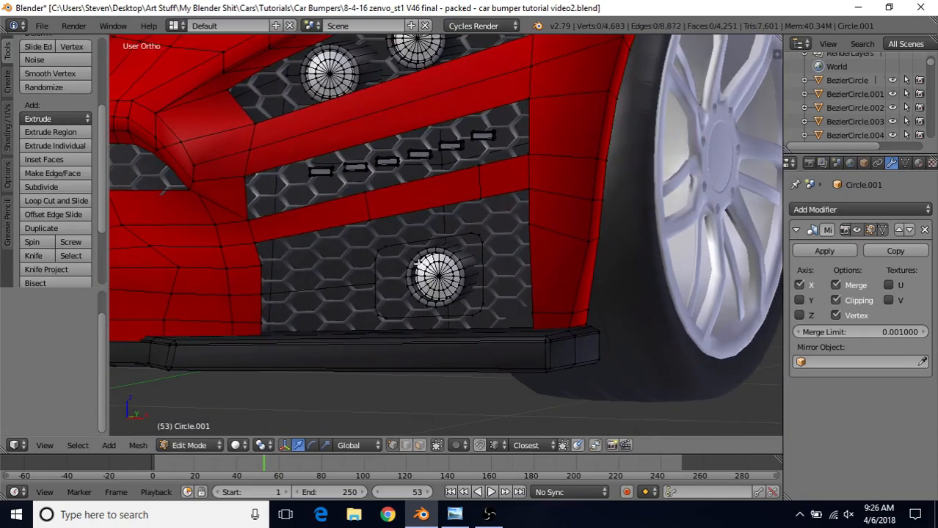
scroll(432, 242, up, 1)
scroll(432, 242, up, 2)
right_click(212, 278)
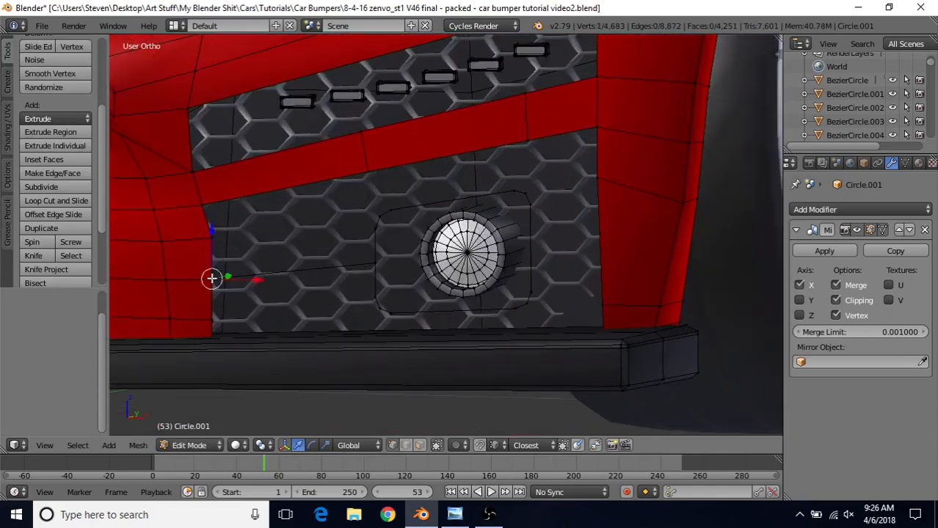
shift+right_click(370, 261)
shift+right_click(212, 236)
key(f)
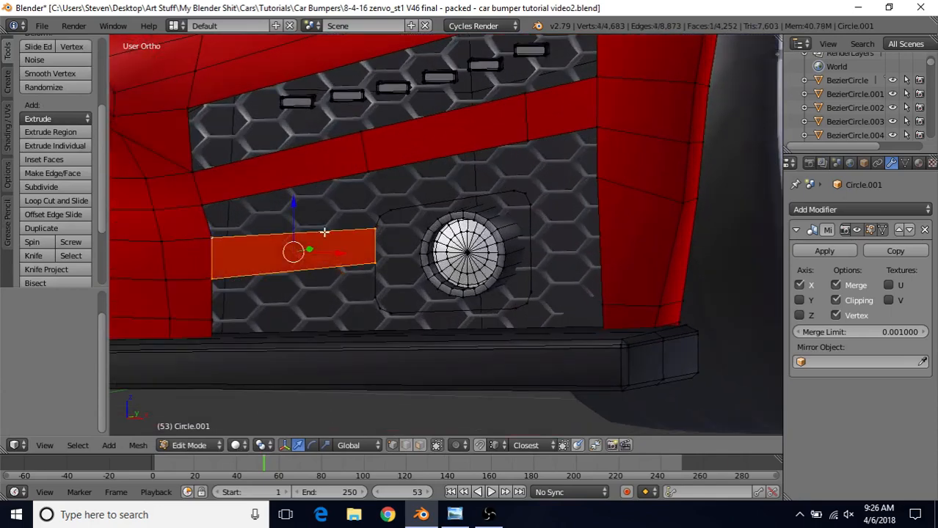
Fill faces from the new face's upper edge over the fog light opening, down its outer side and along underneath it.
right_click(212, 238)
key(f)
key(f)
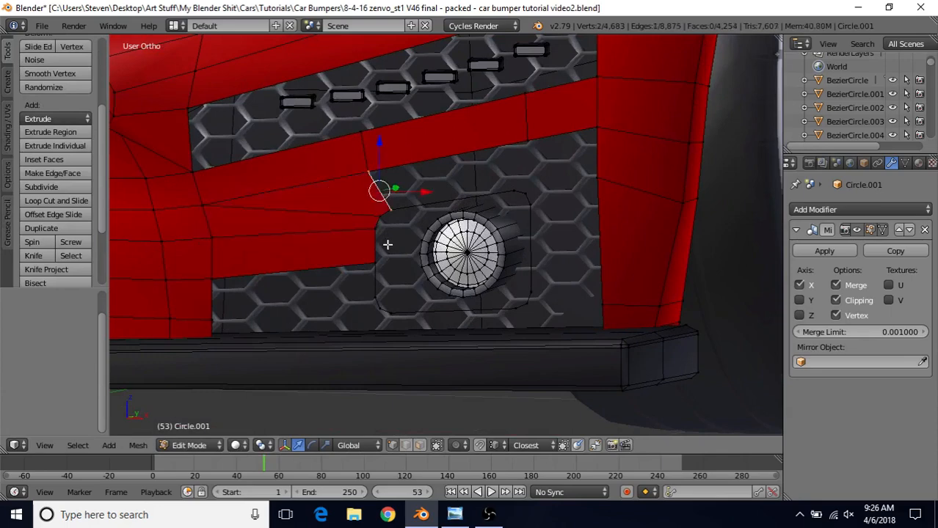
key(f)
key(f)
key(f)
key(f)
key(f)
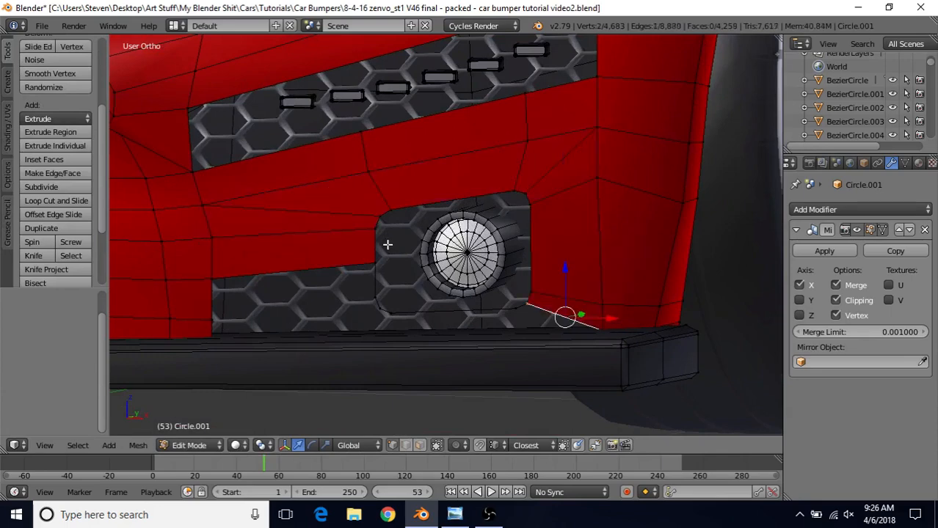
key(f)
key(f)
key(f)
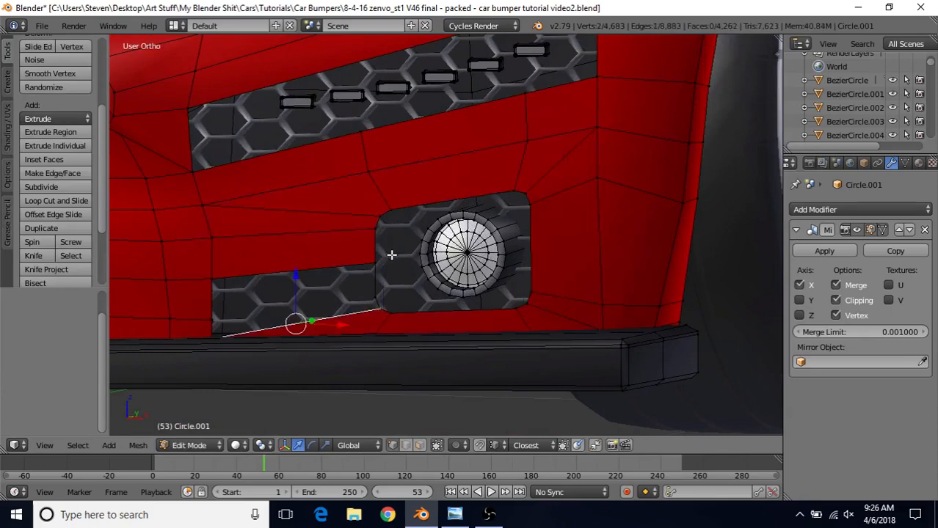
Close the remaining gap on the fog light opening's lower inner side with two faces, and leave edit mode to check it.
shift+middle_drag(309, 262, 392, 232)
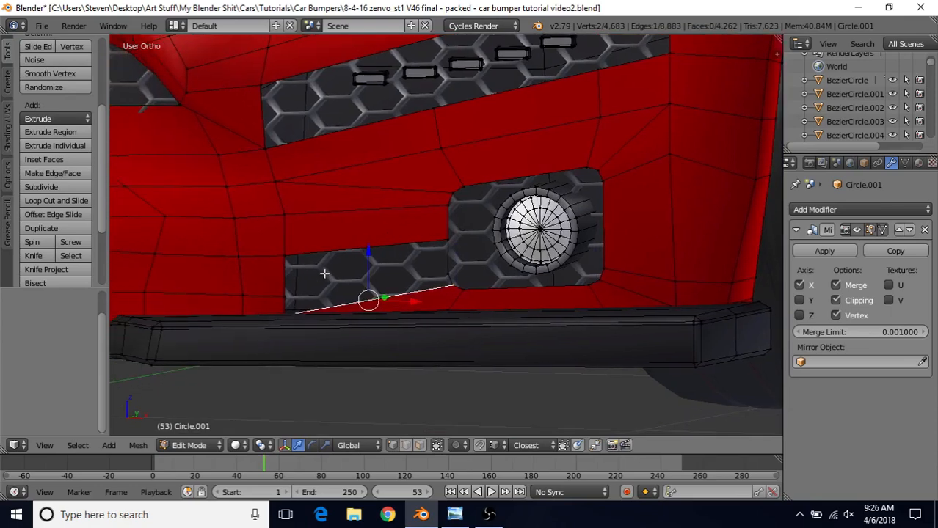
shift+click(287, 295)
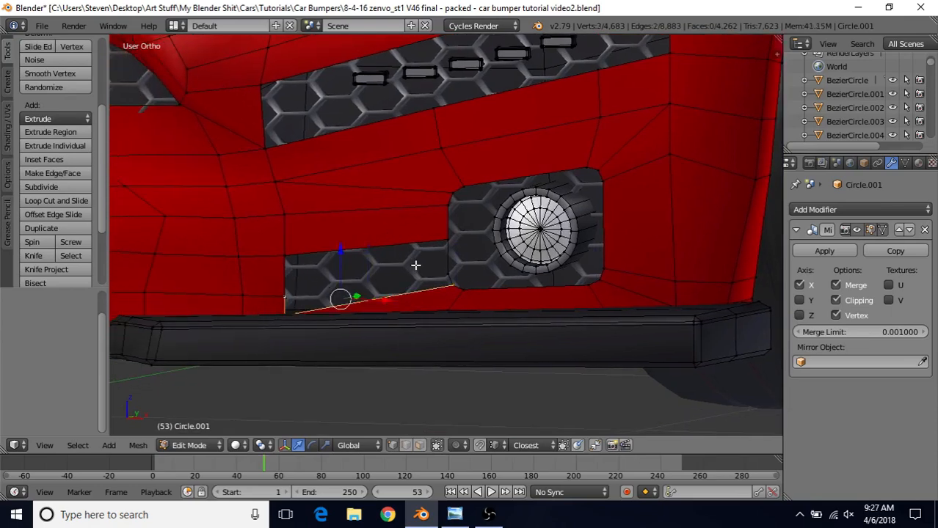
shift+click(444, 273)
key(f)
right_click(281, 295)
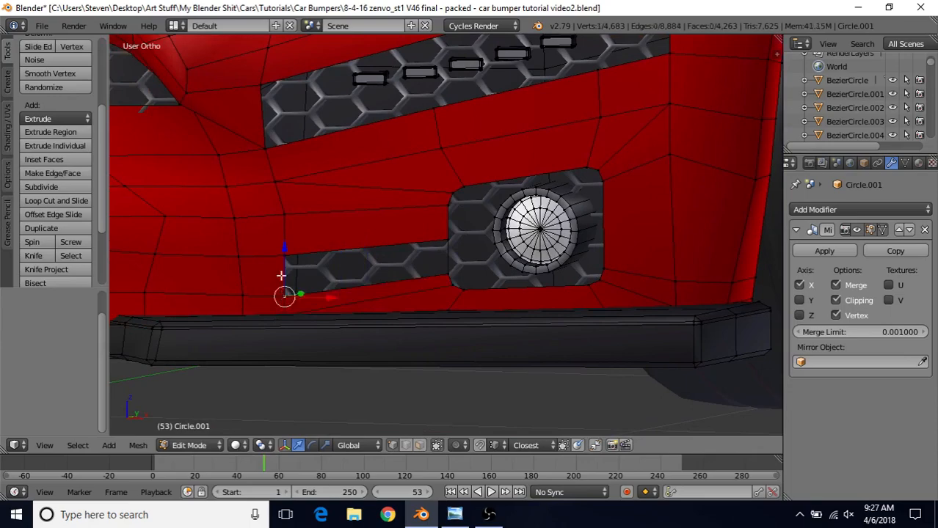
shift+right_click(281, 257)
key(f)
scroll(496, 274, down, 8)
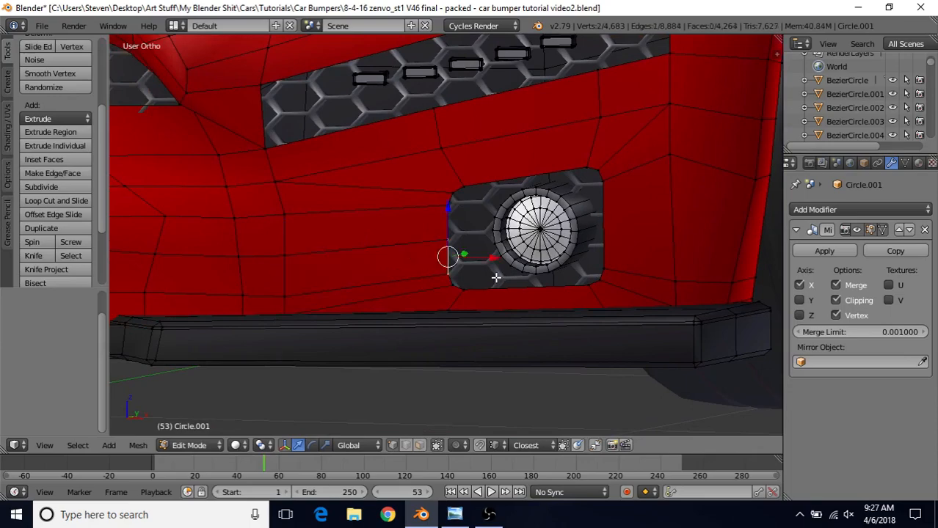
key(Tab)
middle_drag(399, 242, 346, 264)
scroll(348, 257, up, 3)
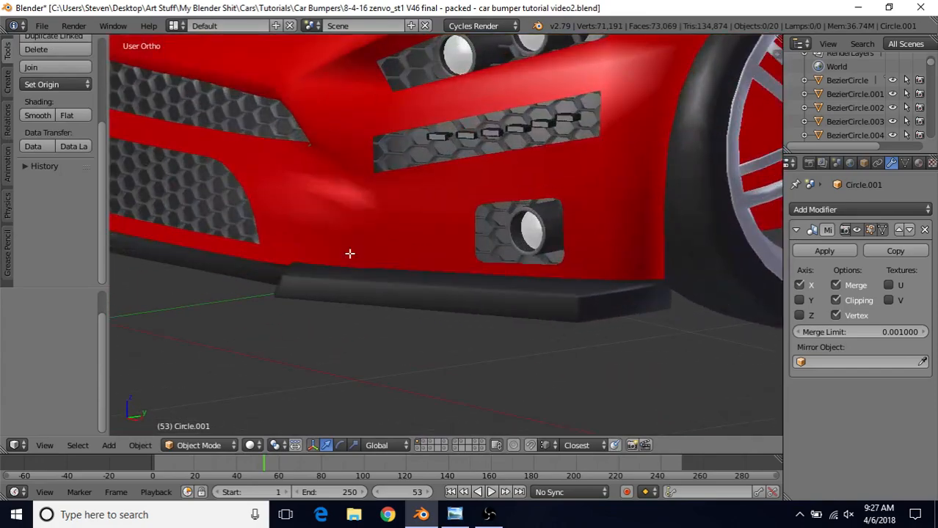
key(Tab)
scroll(421, 247, up, 4)
key(ctrl+r)
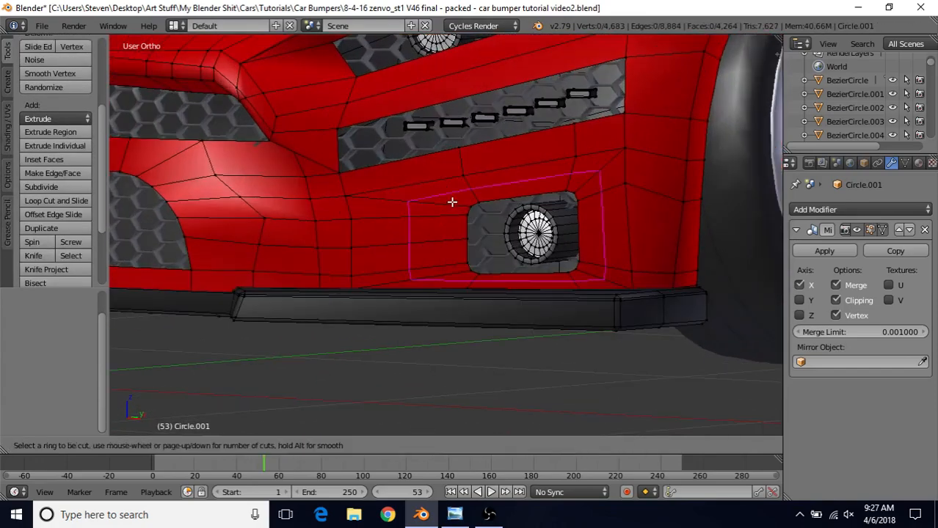
key(Escape)
key(Tab)
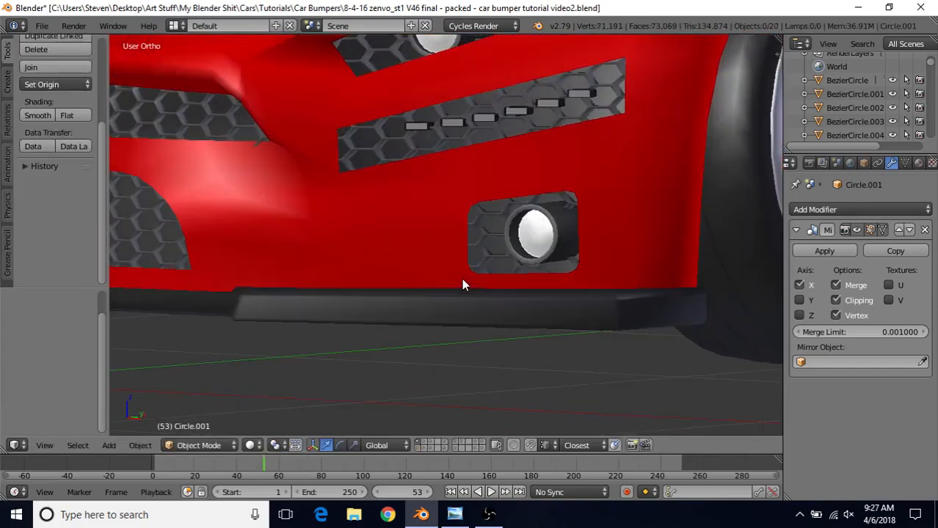
View the finished bumper from the front and save the file under its existing name.
scroll(415, 280, down, 6)
middle_drag(383, 239, 429, 244)
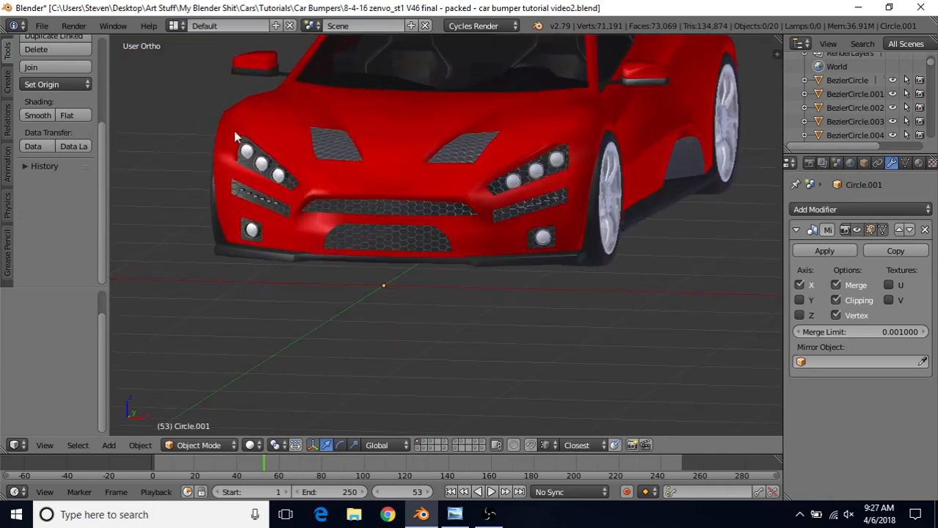
click(45, 26)
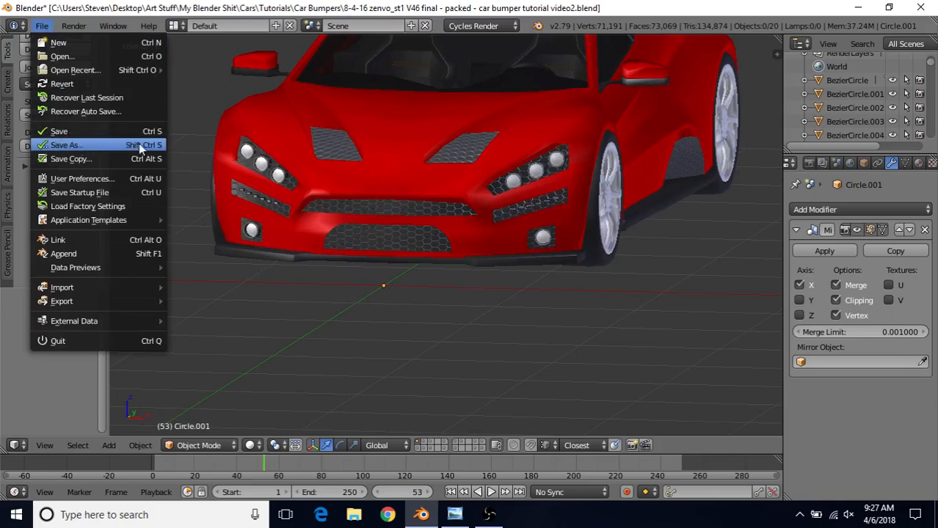
click(86, 132)
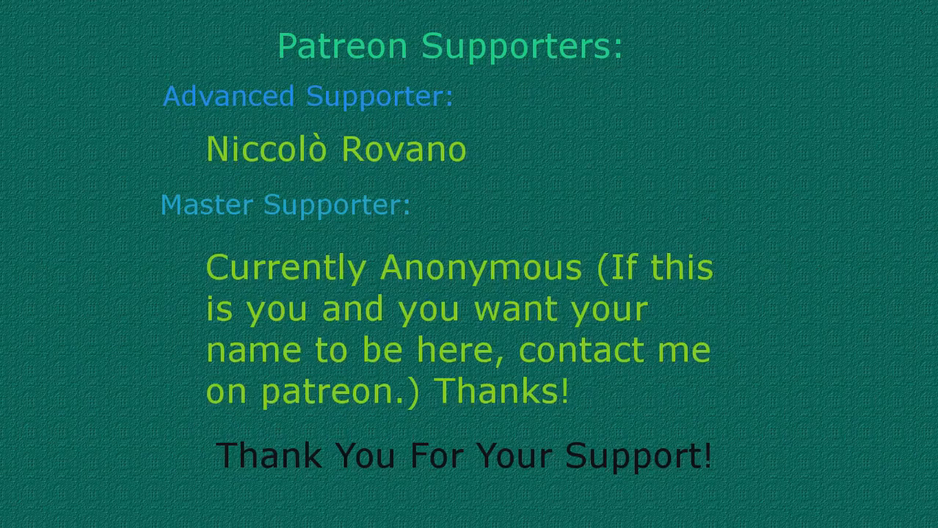